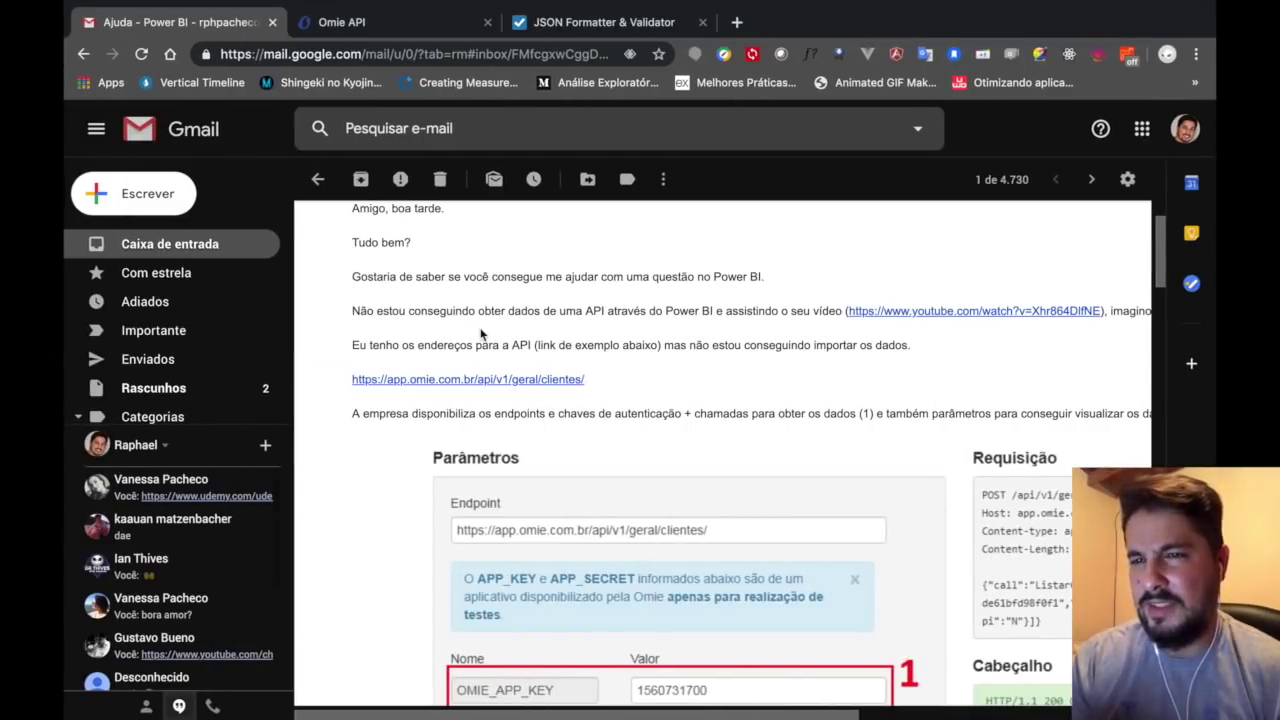
# Read the help request e-mail, examining the Omie API endpoint, authentication parameters, JSON content and the example request and response
pyautogui.scroll(1, 480, 334)
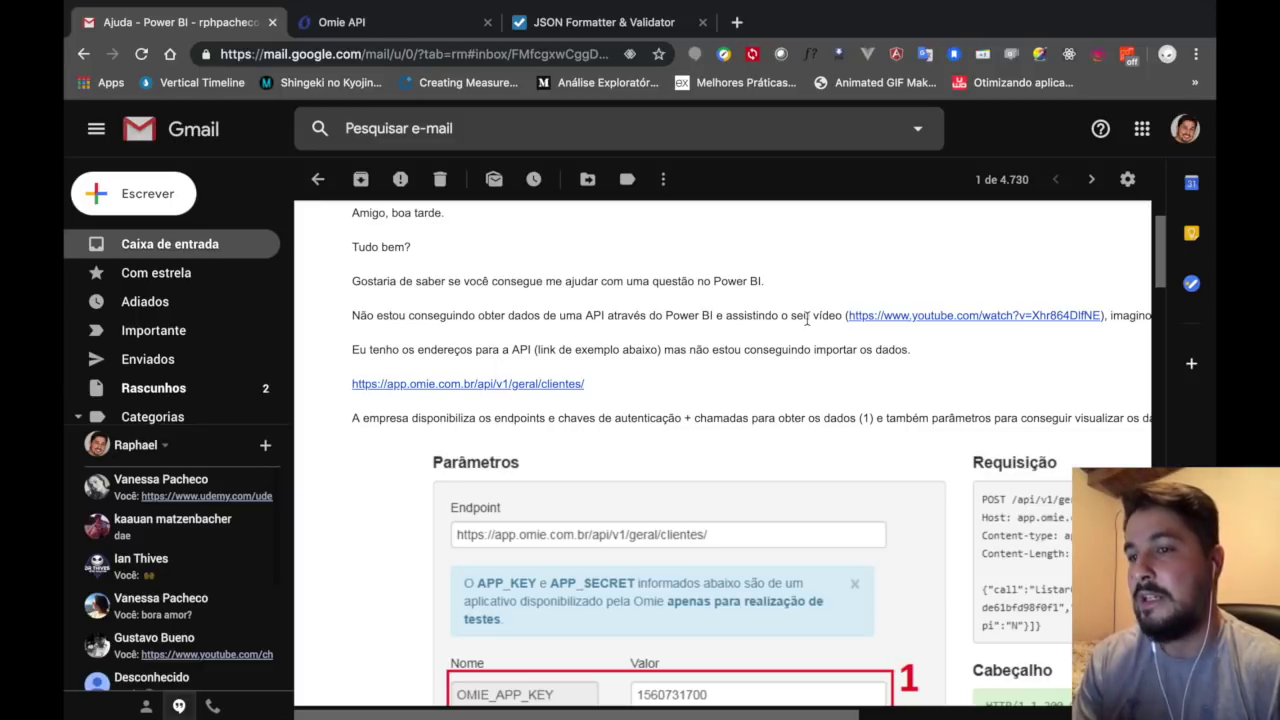
pyautogui.scroll(-2, 807, 318)
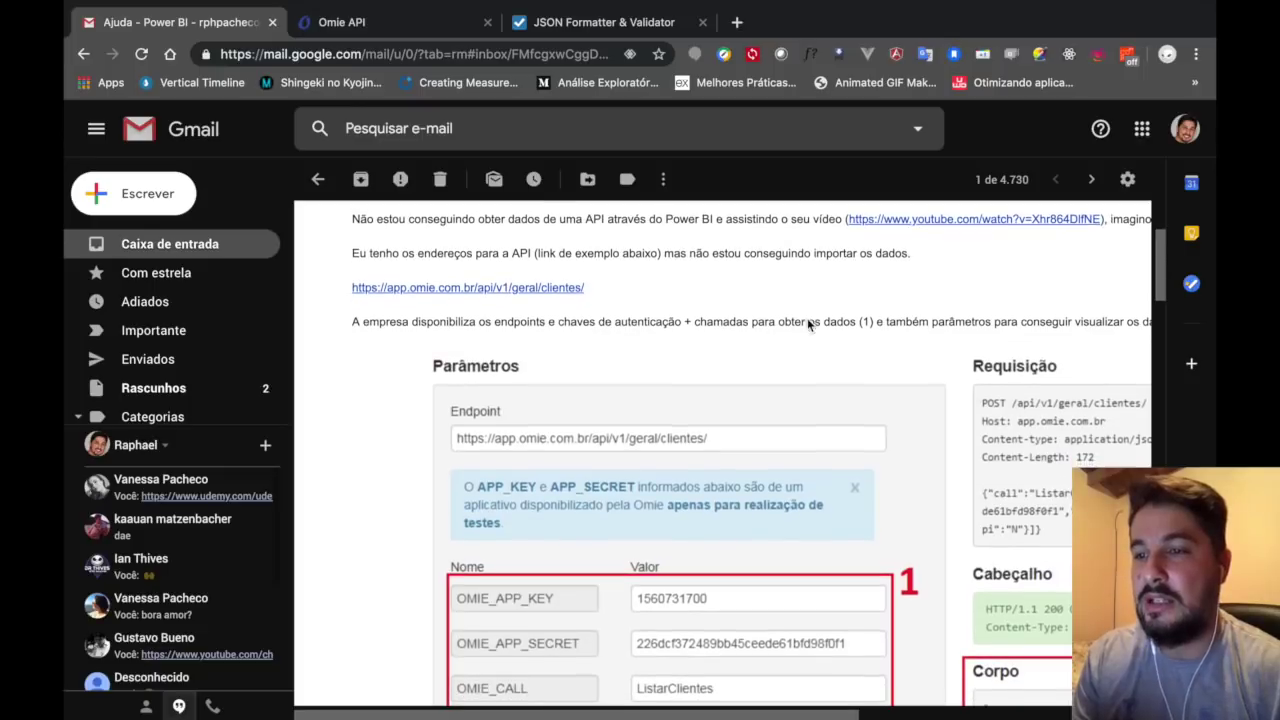
pyautogui.scroll(-1, 807, 318)
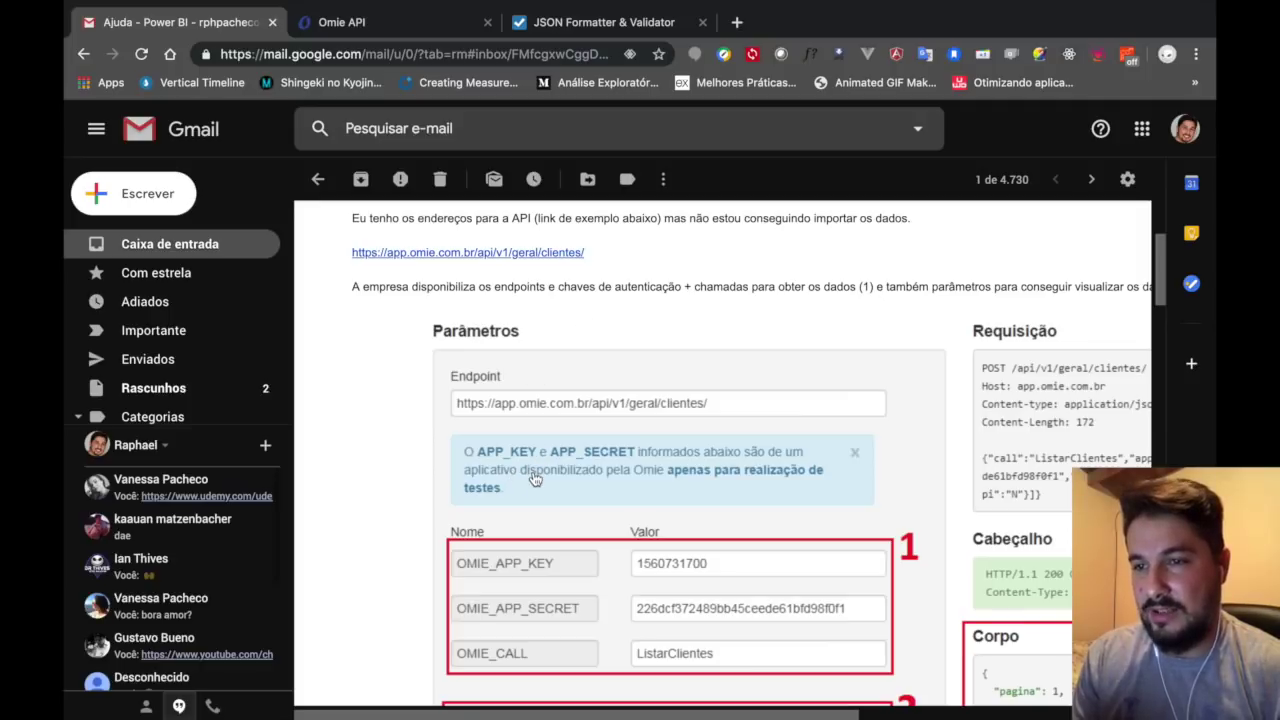
pyautogui.scroll(-1, 535, 479)
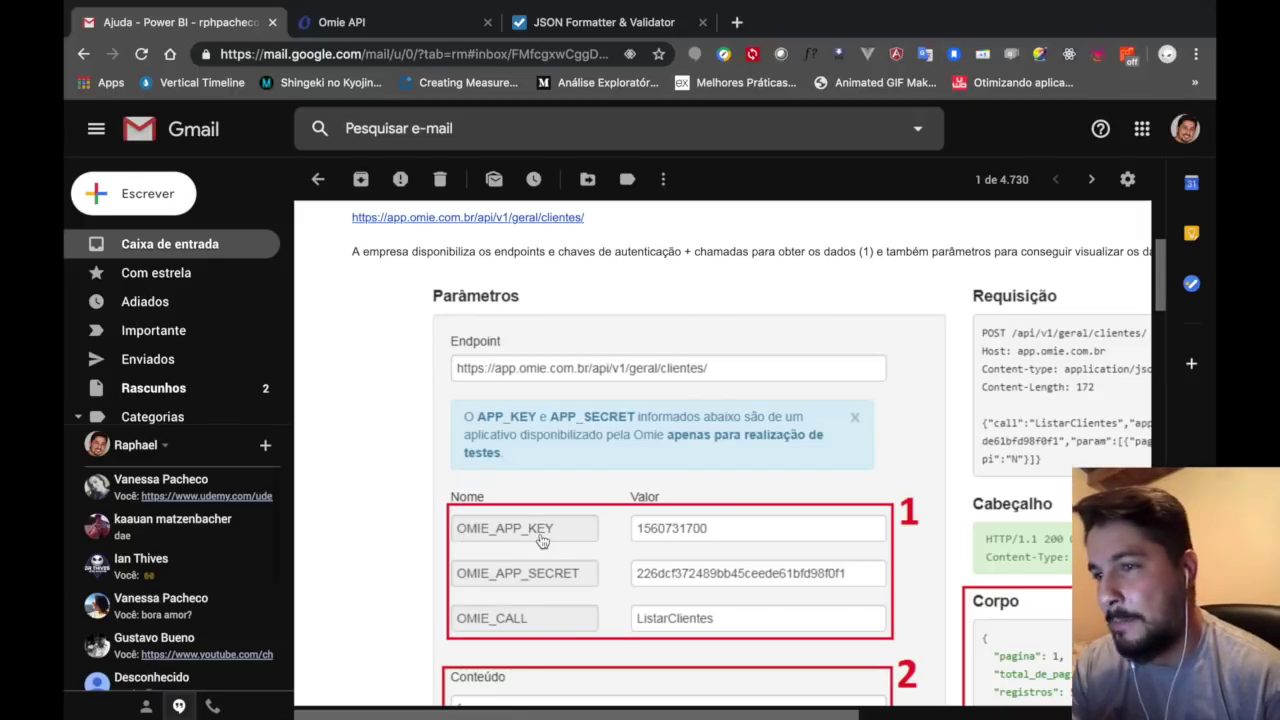
pyautogui.scroll(-2, 541, 541)
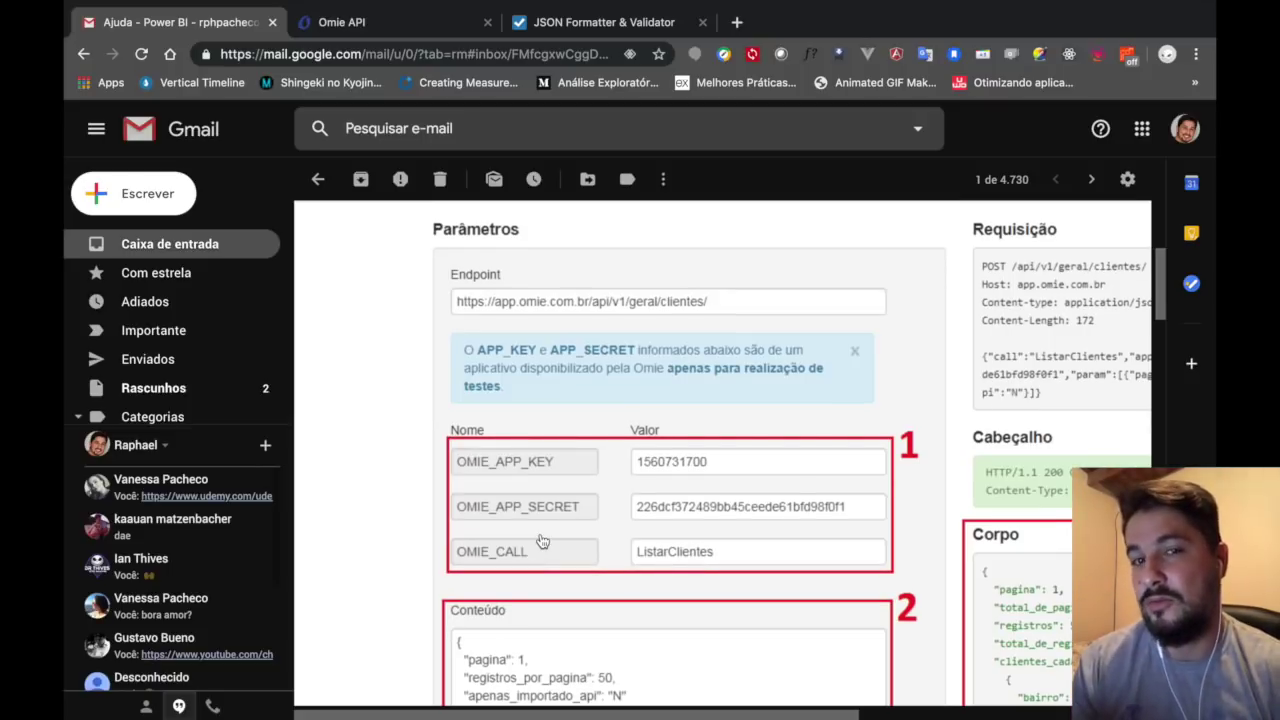
pyautogui.hscroll(5, 541, 541)
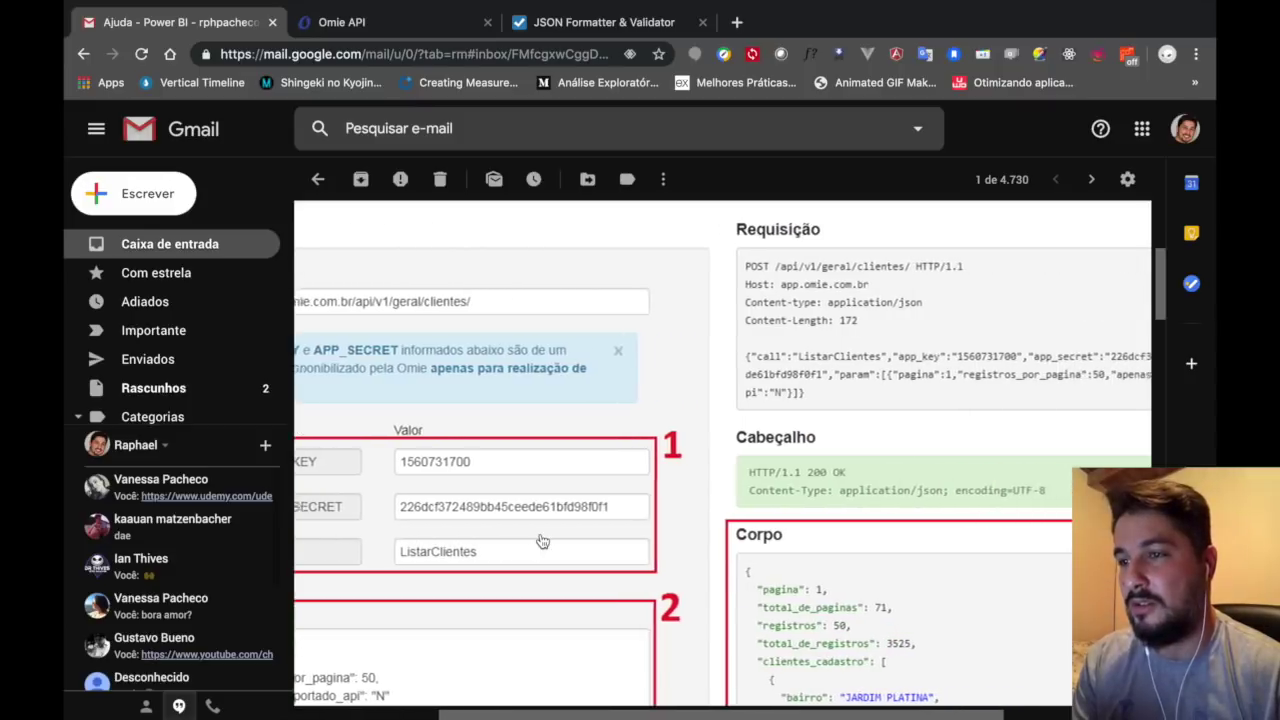
pyautogui.hscroll(1, 541, 541)
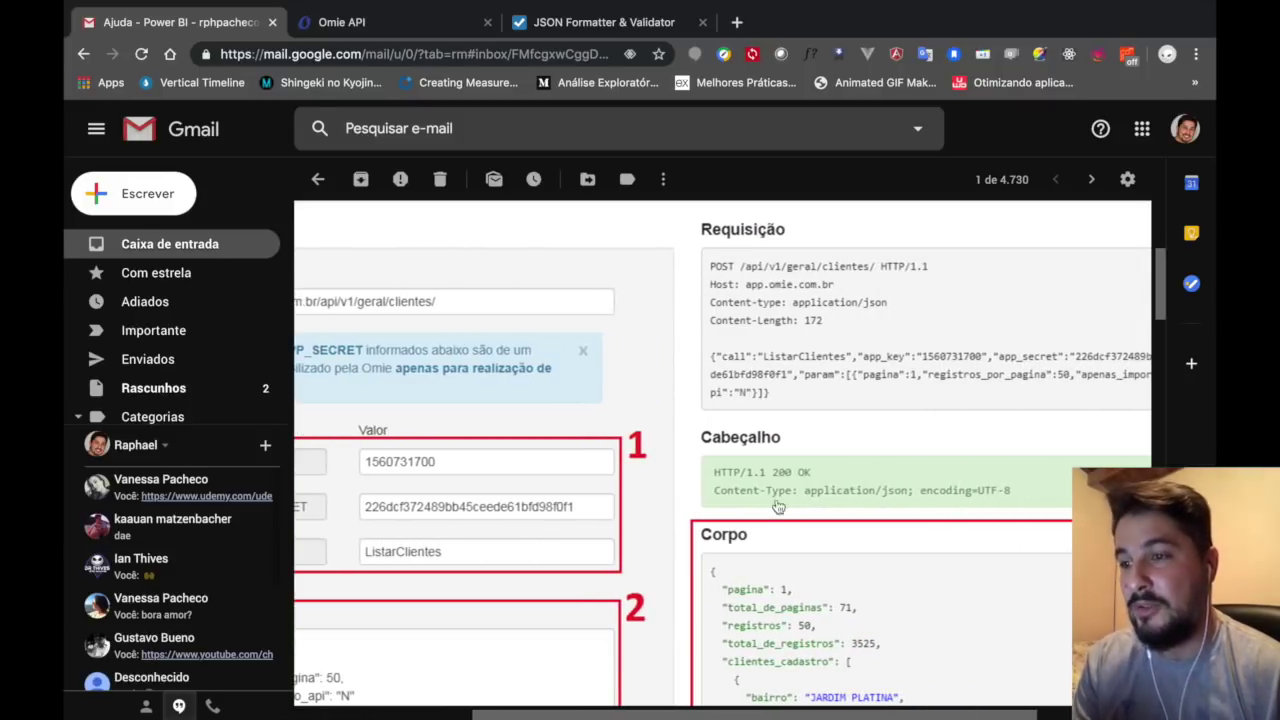
pyautogui.scroll(-1, 778, 508)
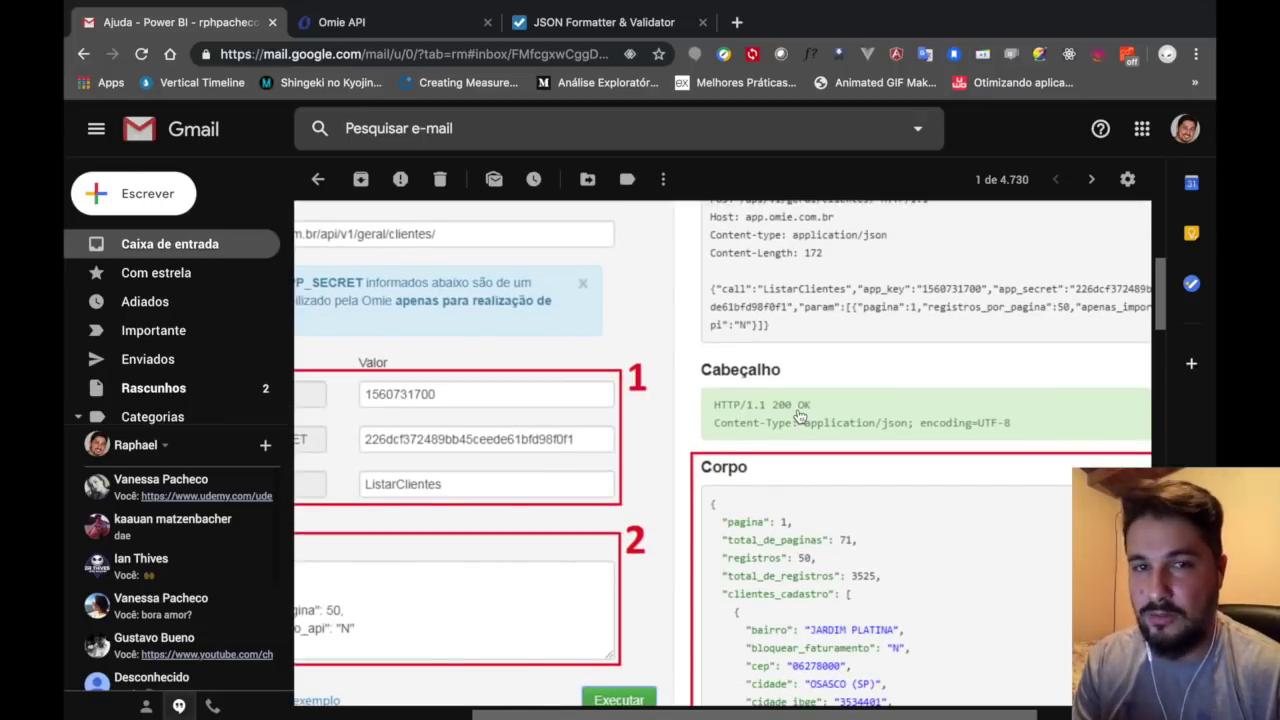
pyautogui.scroll(-2, 800, 415)
pyautogui.hscroll(-3, 777, 531)
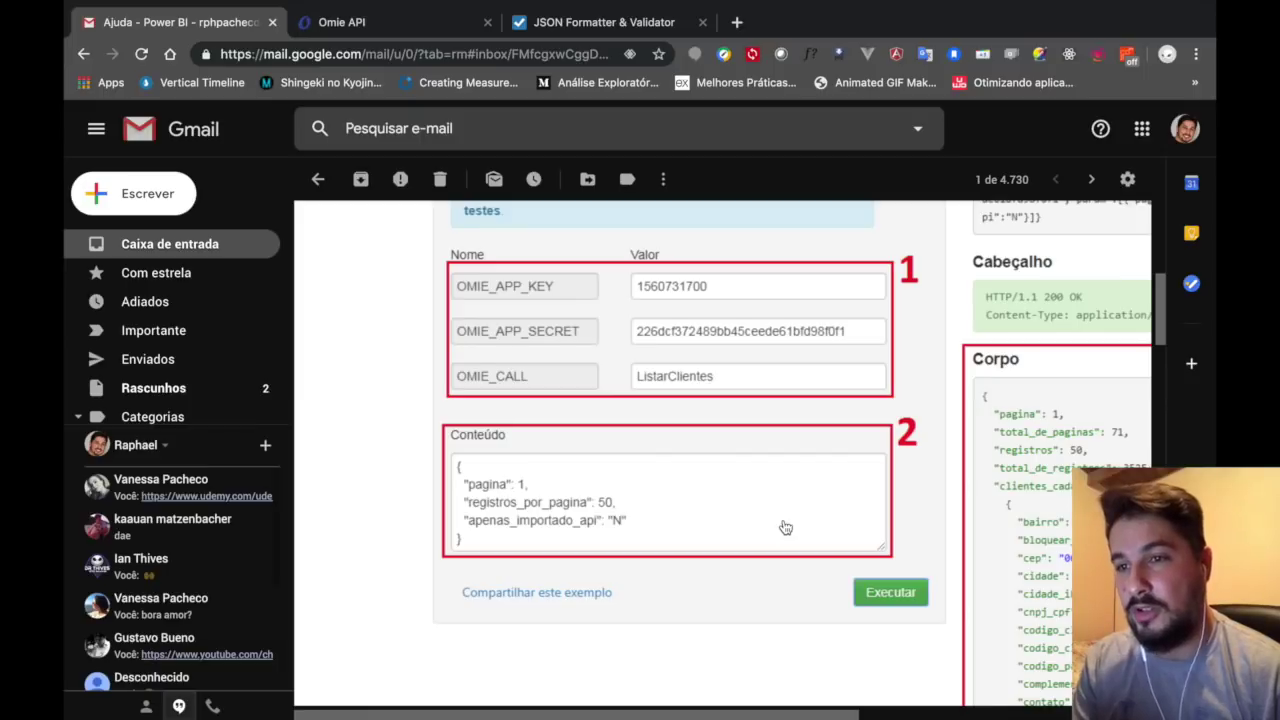
pyautogui.scroll(1, 785, 527)
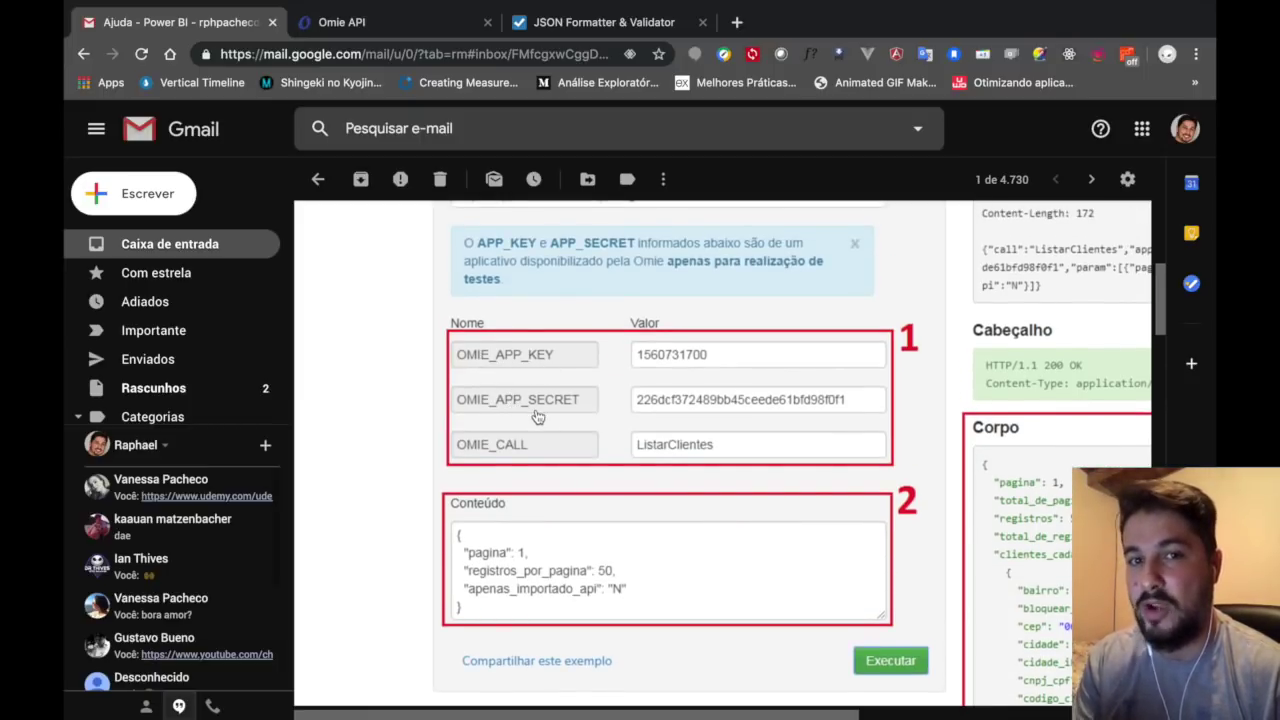
pyautogui.scroll(-1, 478, 553)
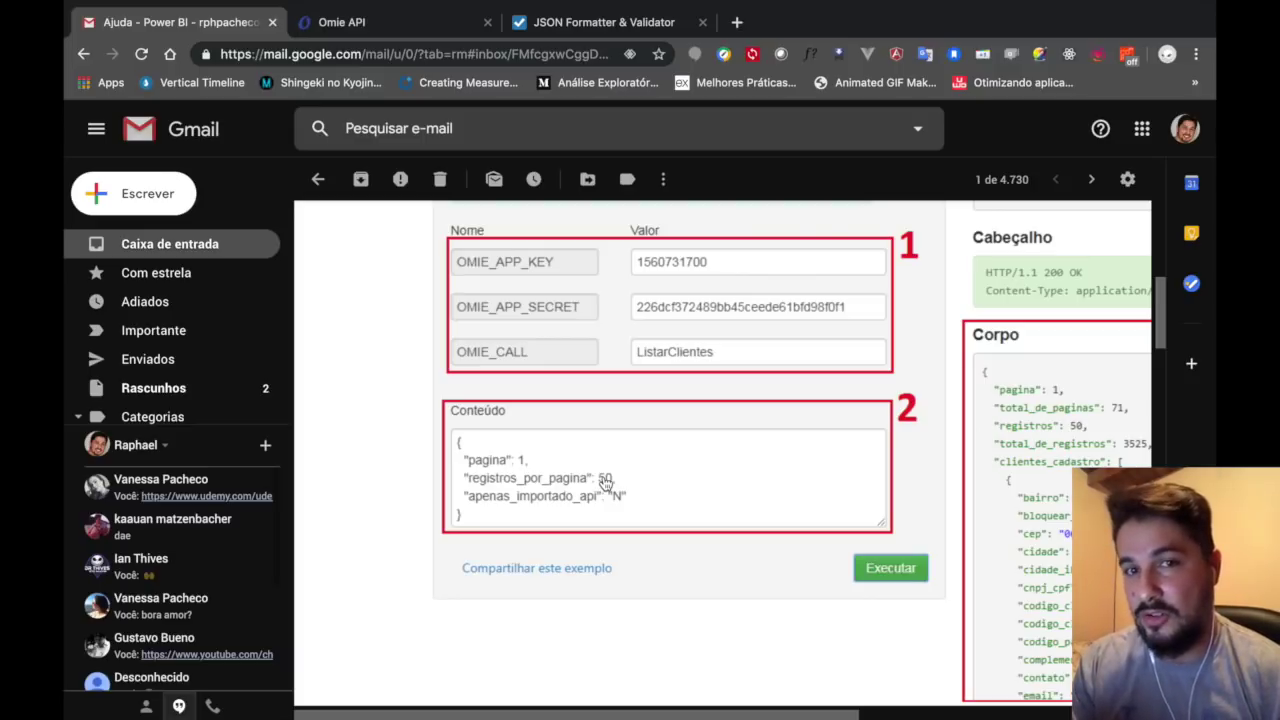
# Examine the e-mail's Power Query screenshots showing the Web.Contents request and the error returned by Power BI
pyautogui.scroll(-4, 605, 482)
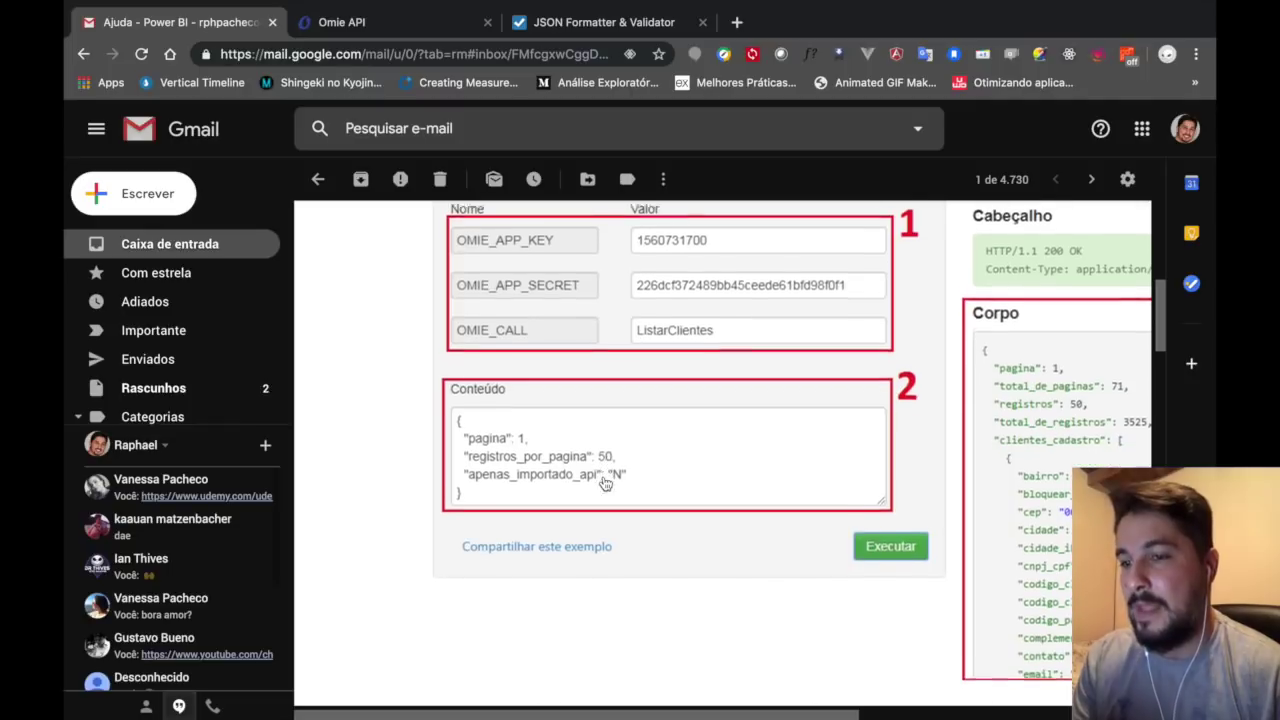
pyautogui.scroll(-1, 605, 484)
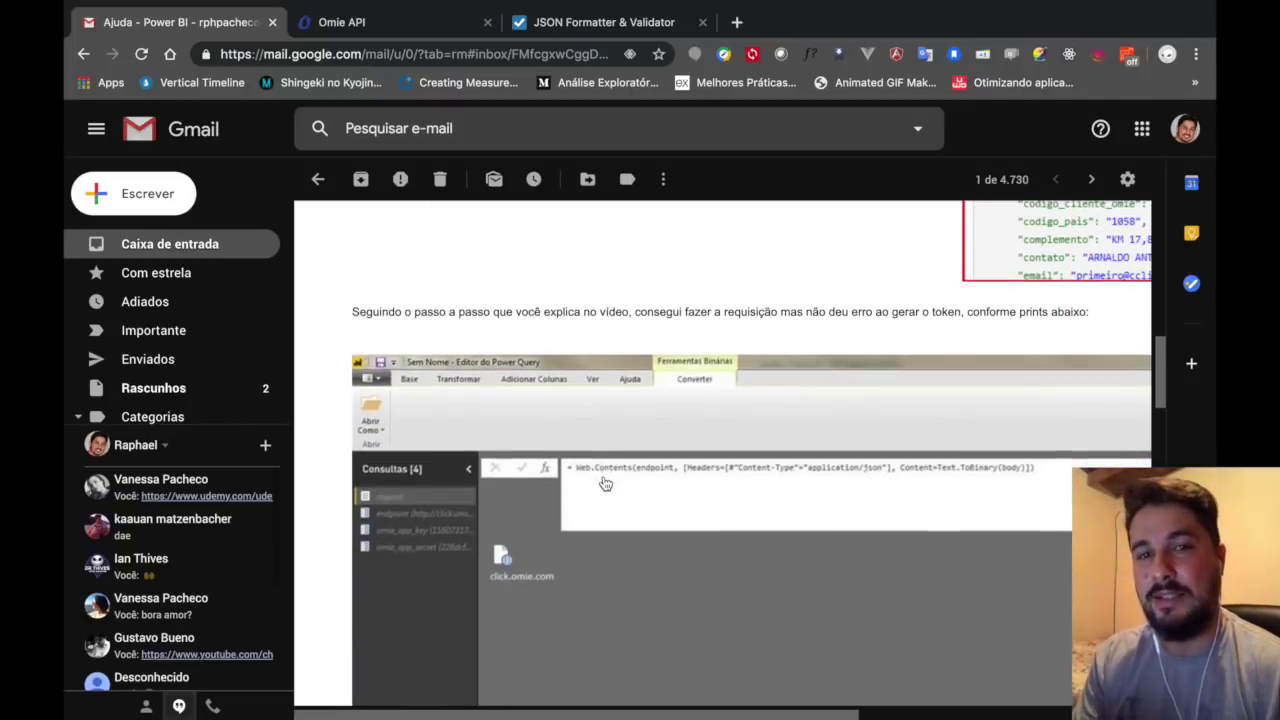
pyautogui.scroll(-1, 605, 484)
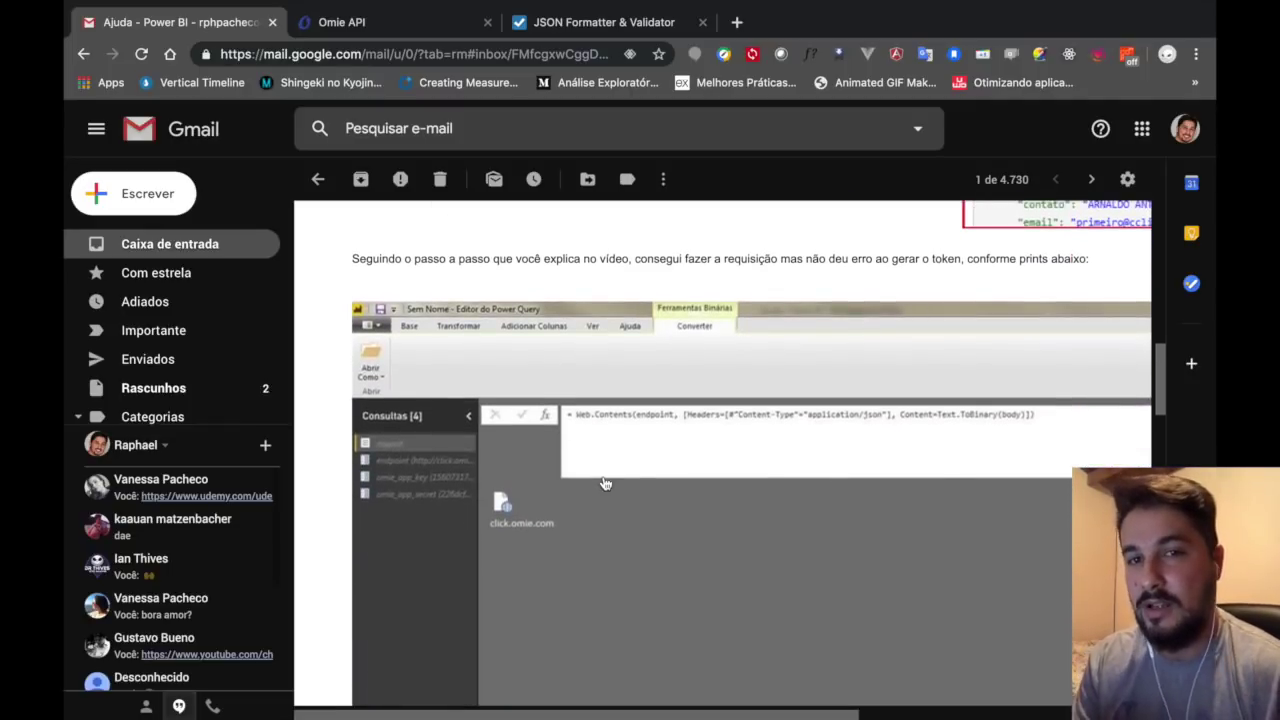
pyautogui.scroll(-1, 605, 483)
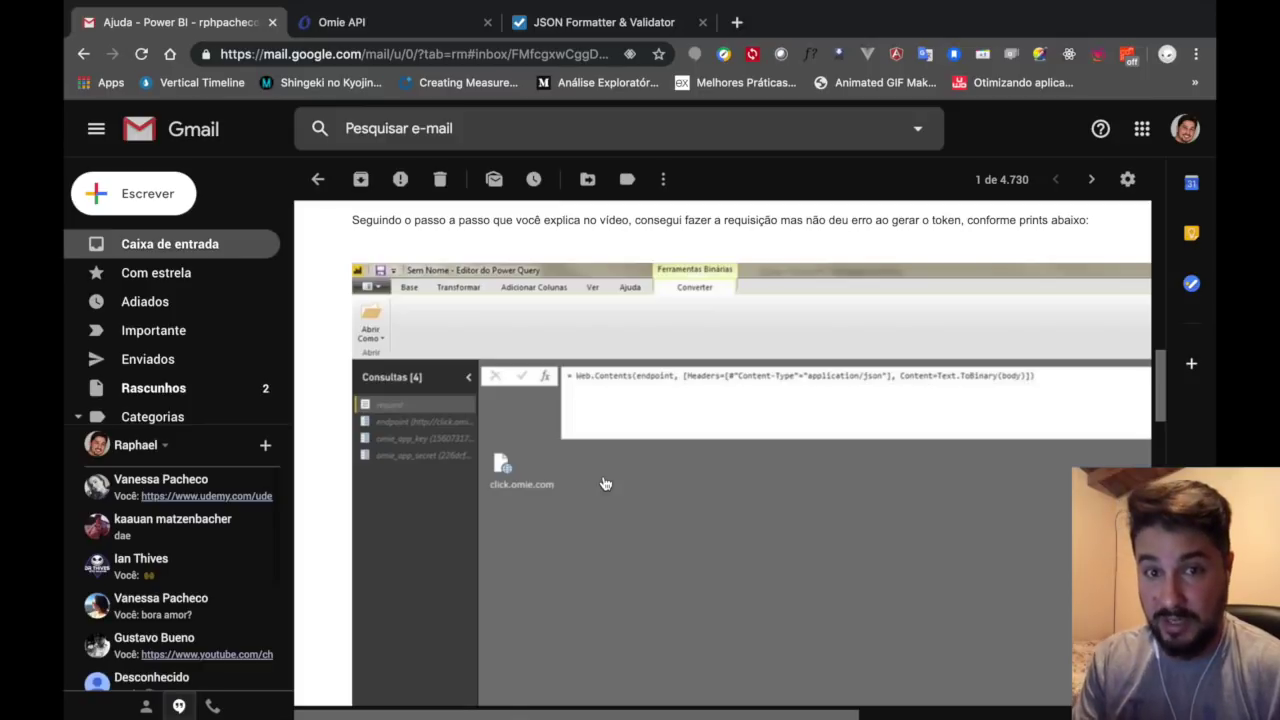
pyautogui.scroll(-15, 605, 484)
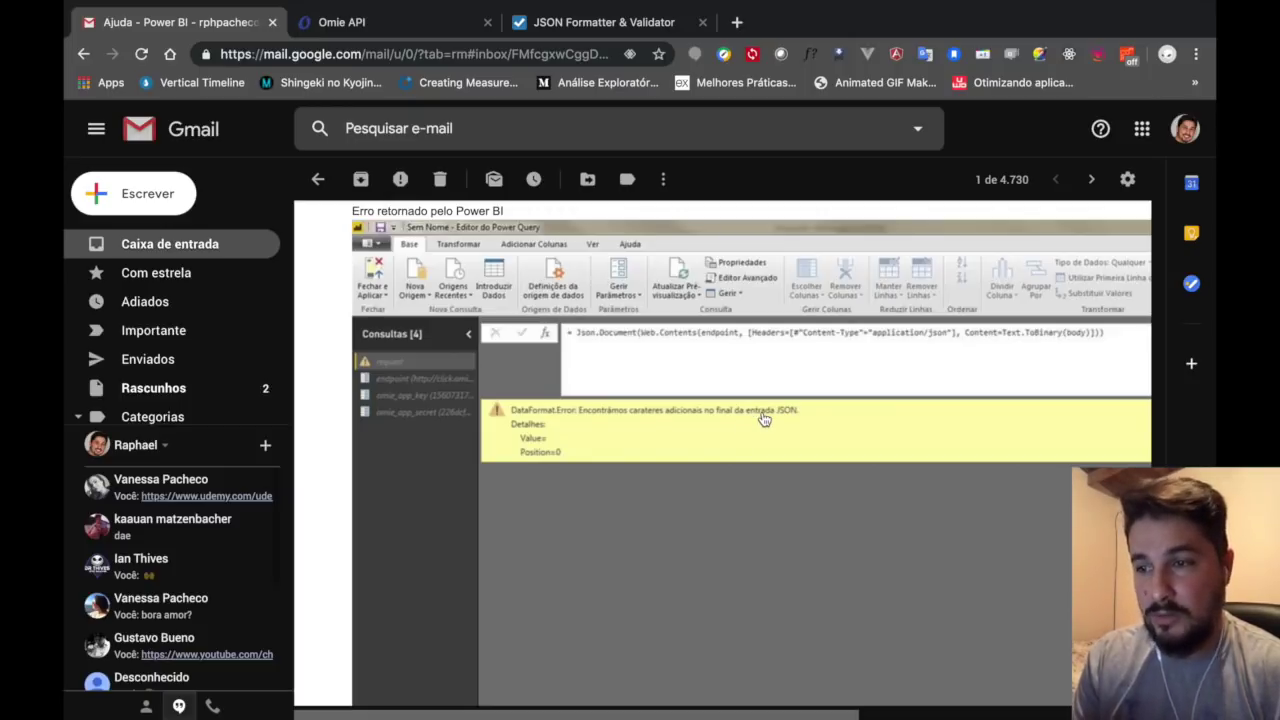
pyautogui.scroll(15, 764, 419)
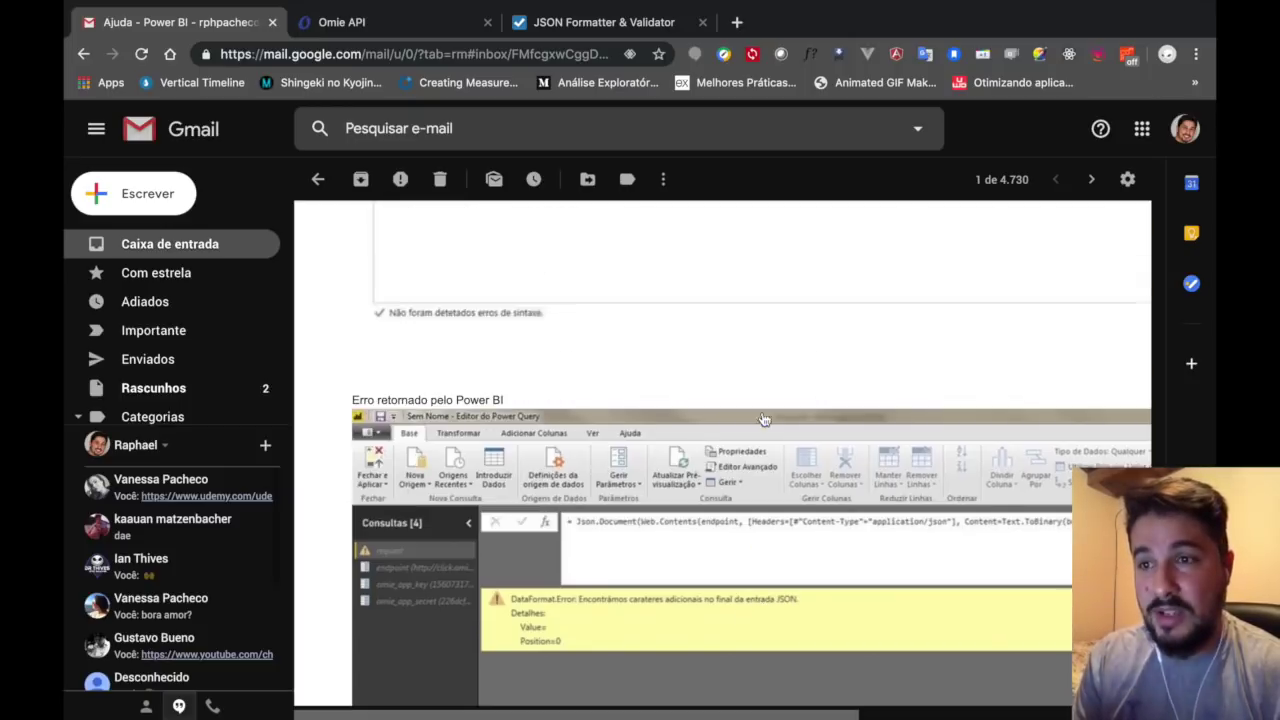
pyautogui.scroll(5, 764, 419)
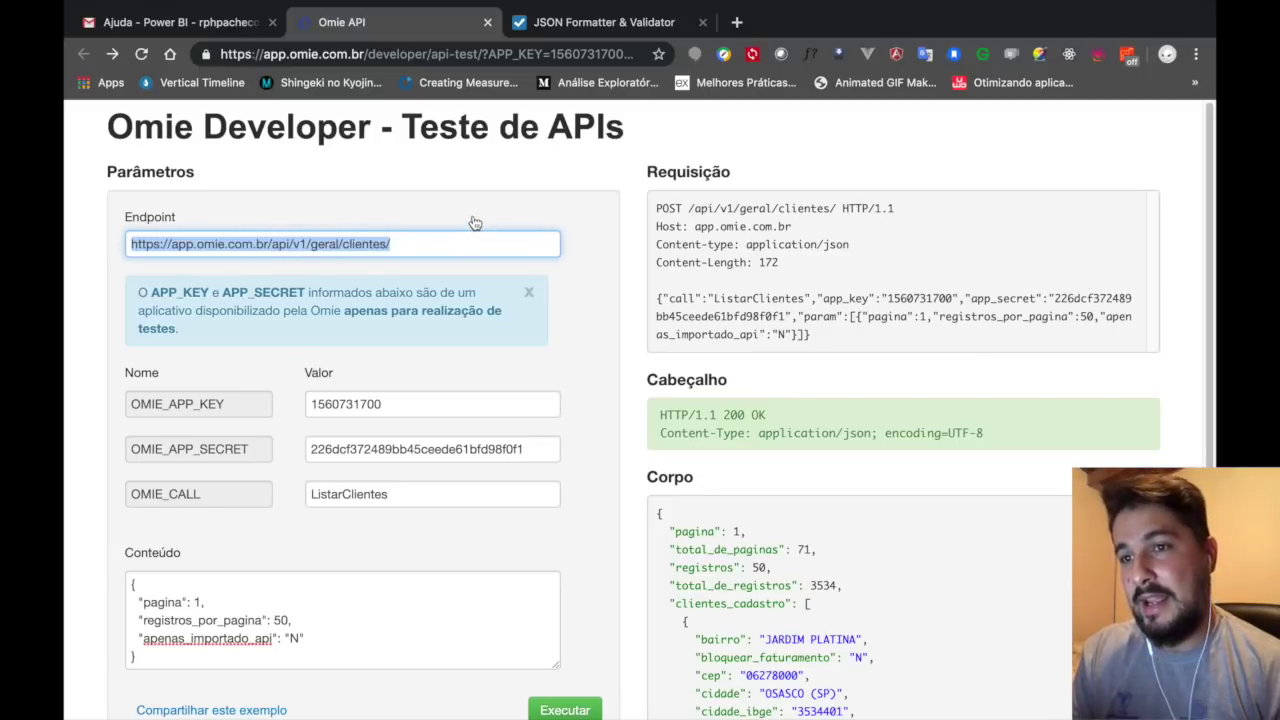
# Review the Omie test page's endpoint, OMIE_APP_KEY, OMIE_APP_SECRET and OMIE_CALL parameters and each setting in the Conteúdo JSON
pyautogui.click(98, 333)
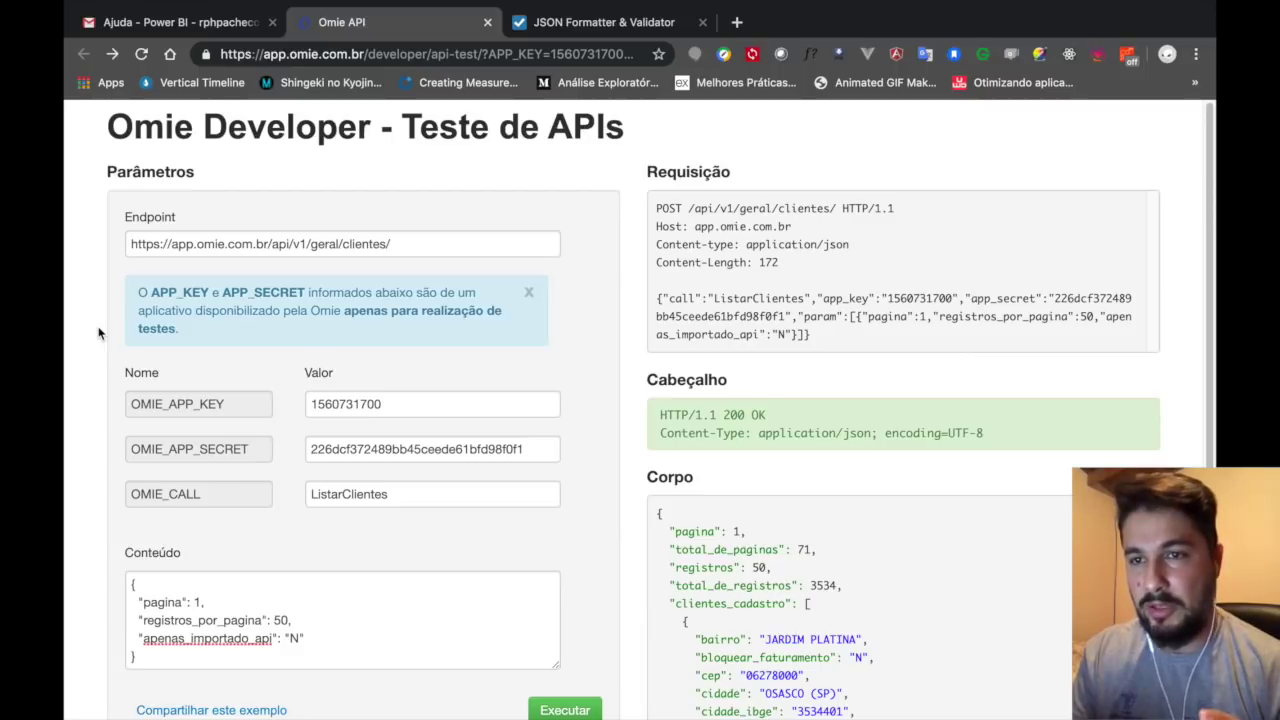
pyautogui.moveTo(393, 245); pyautogui.dragTo(113, 242)
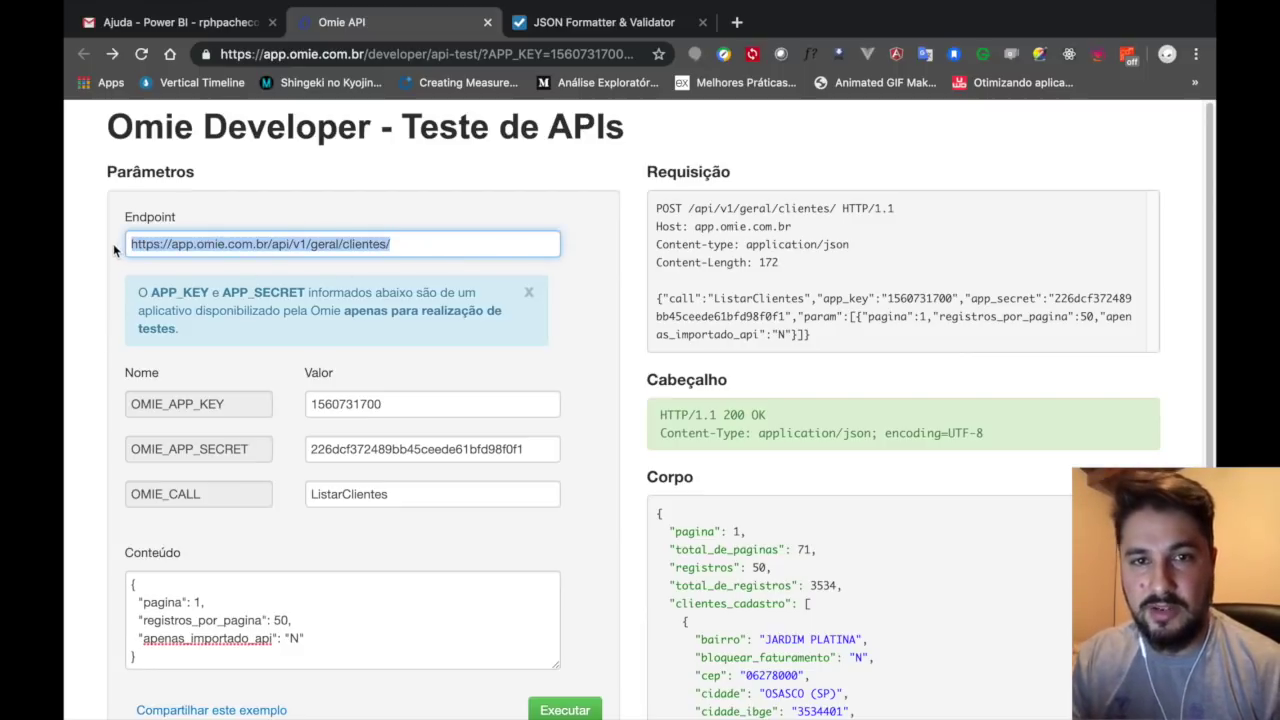
pyautogui.click(170, 405)
pyautogui.click(335, 404)
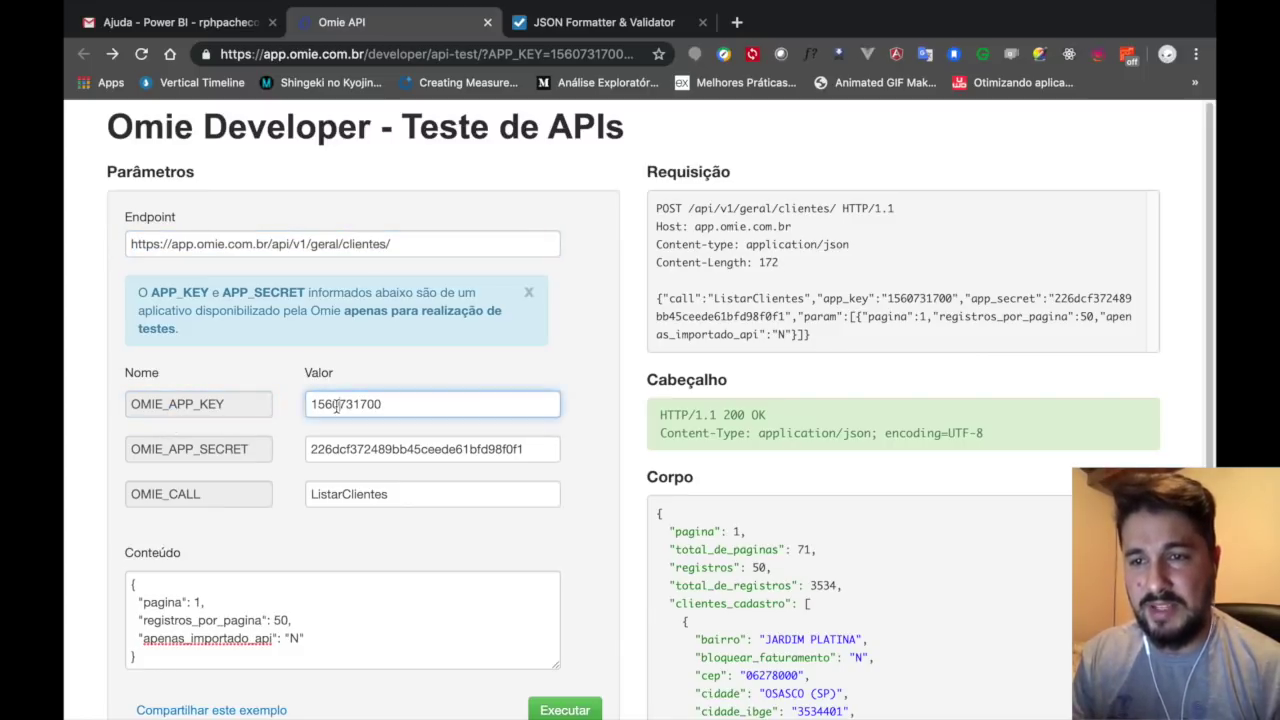
pyautogui.click(208, 450)
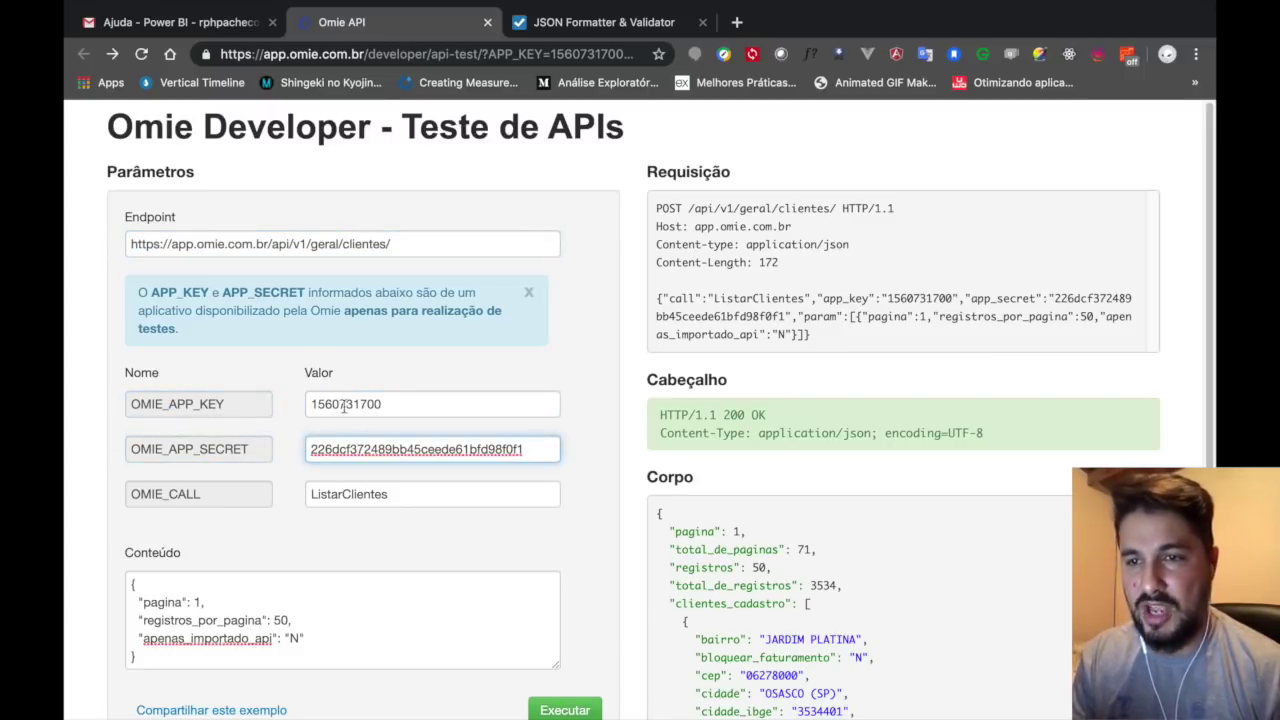
pyautogui.click(160, 497)
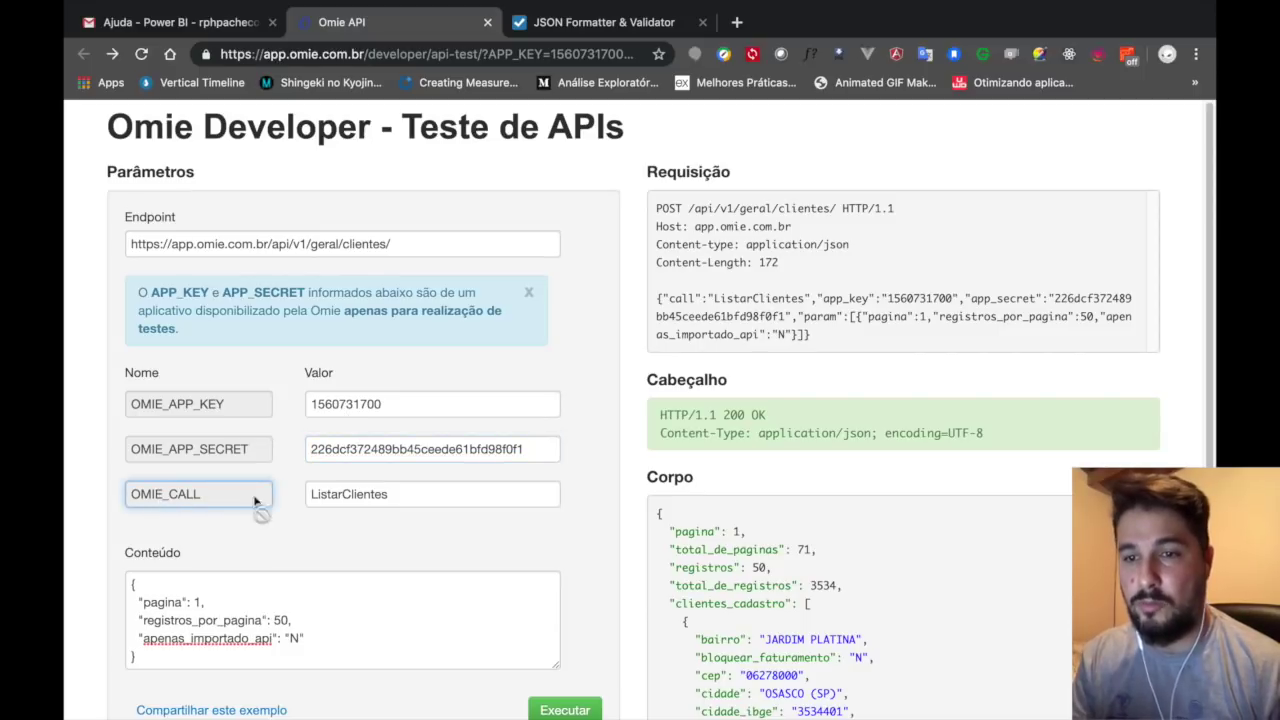
pyautogui.click(347, 495)
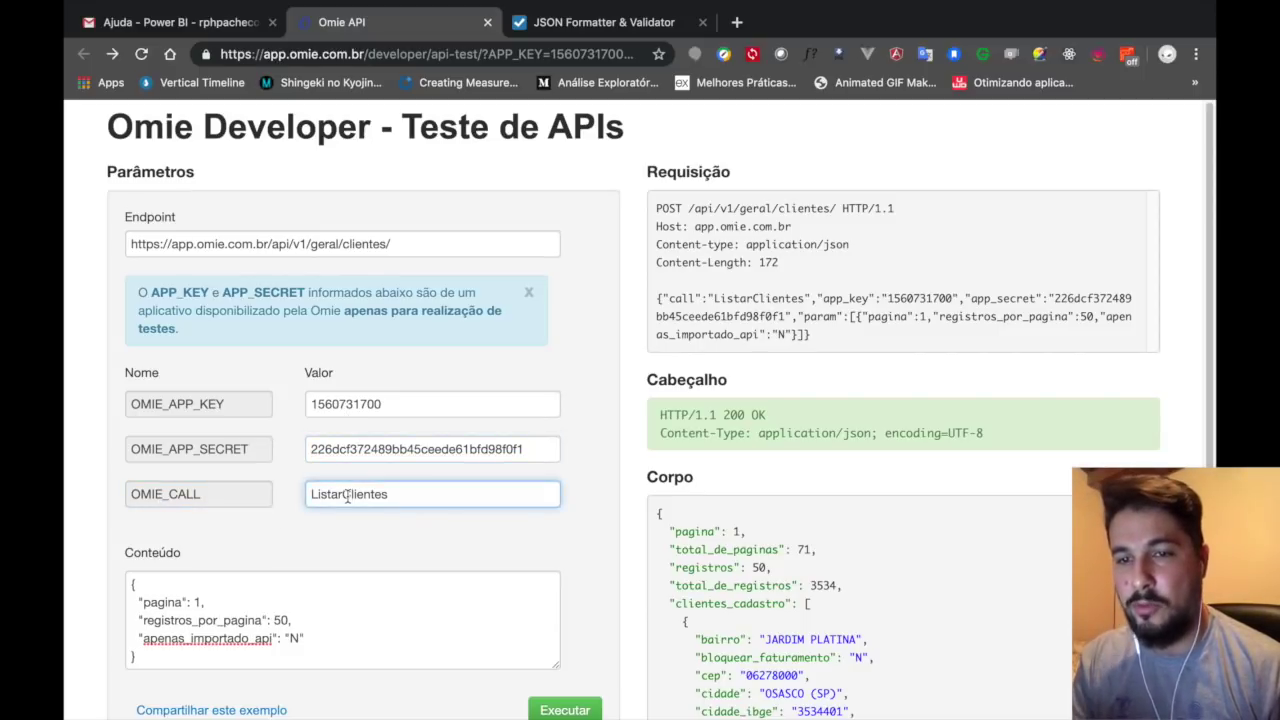
pyautogui.moveTo(194, 656); pyautogui.dragTo(103, 580)
pyautogui.click(162, 612)
pyautogui.moveTo(205, 602); pyautogui.dragTo(185, 598)
pyautogui.moveTo(280, 620); pyautogui.dragTo(293, 620)
pyautogui.click(289, 640)
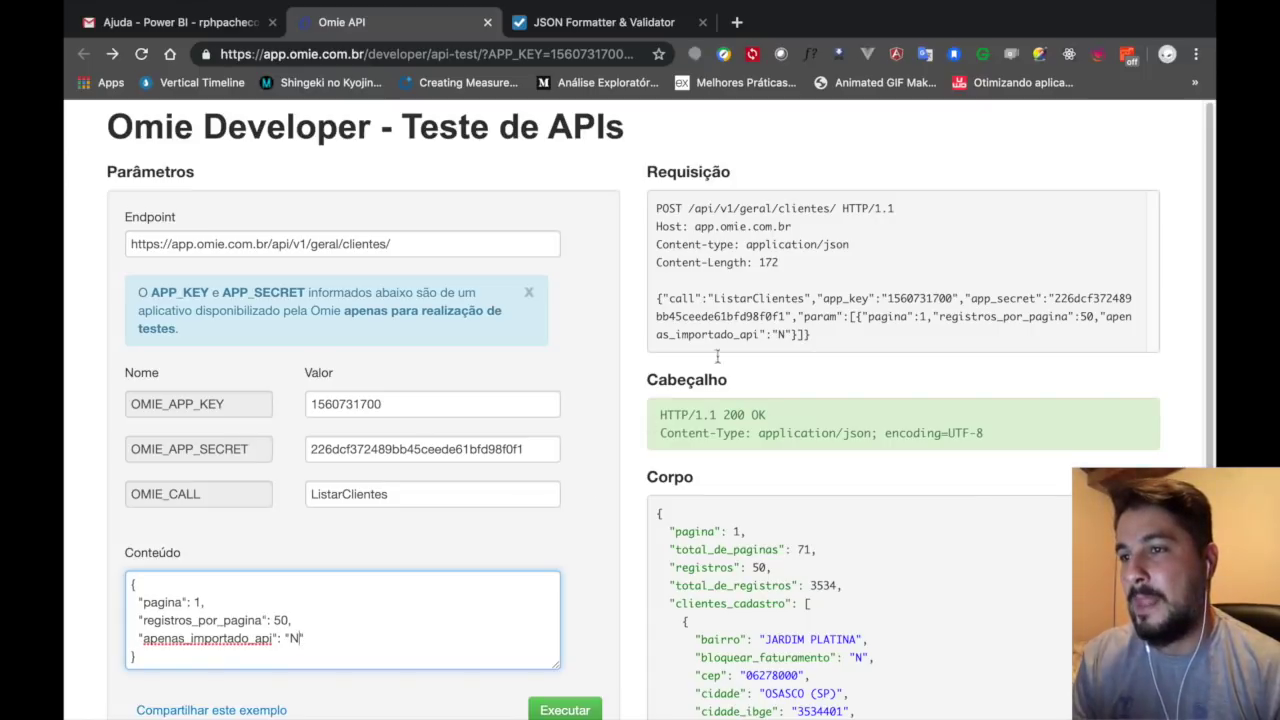
# Examine the generated POST request, the response header's status code and the client records in the response body
pyautogui.moveTo(658, 206); pyautogui.dragTo(803, 280)
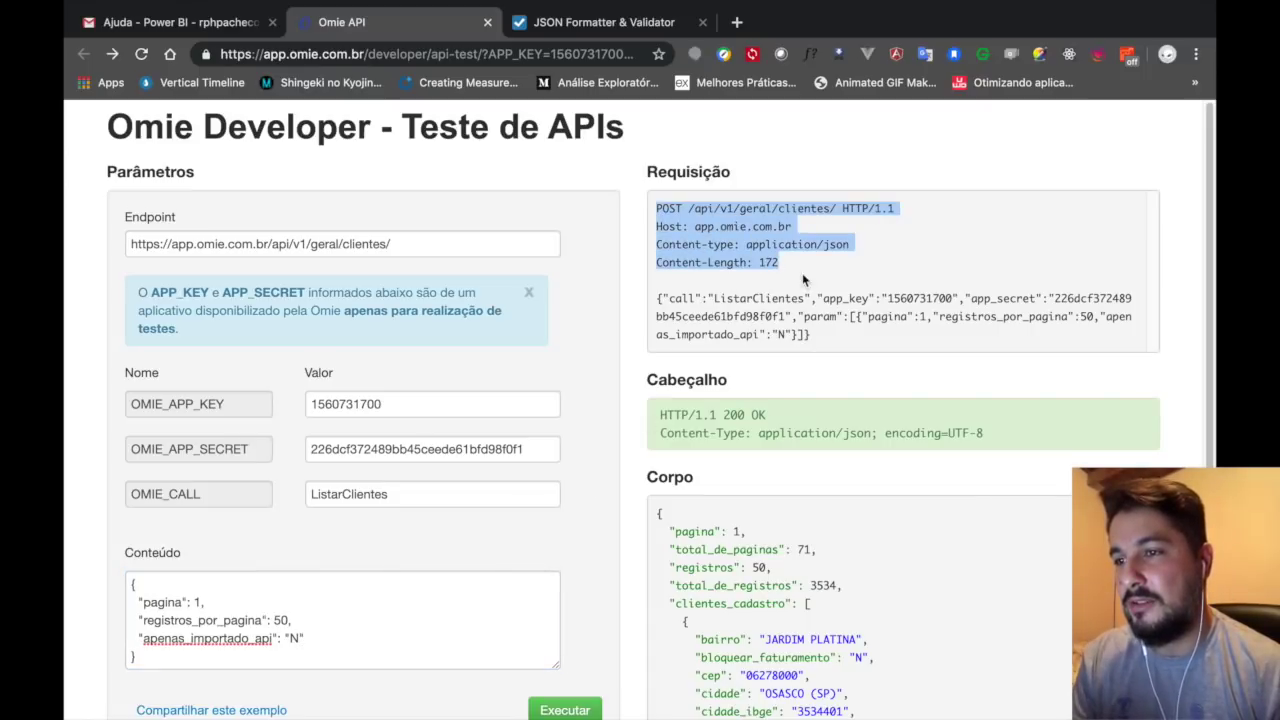
pyautogui.click(824, 270)
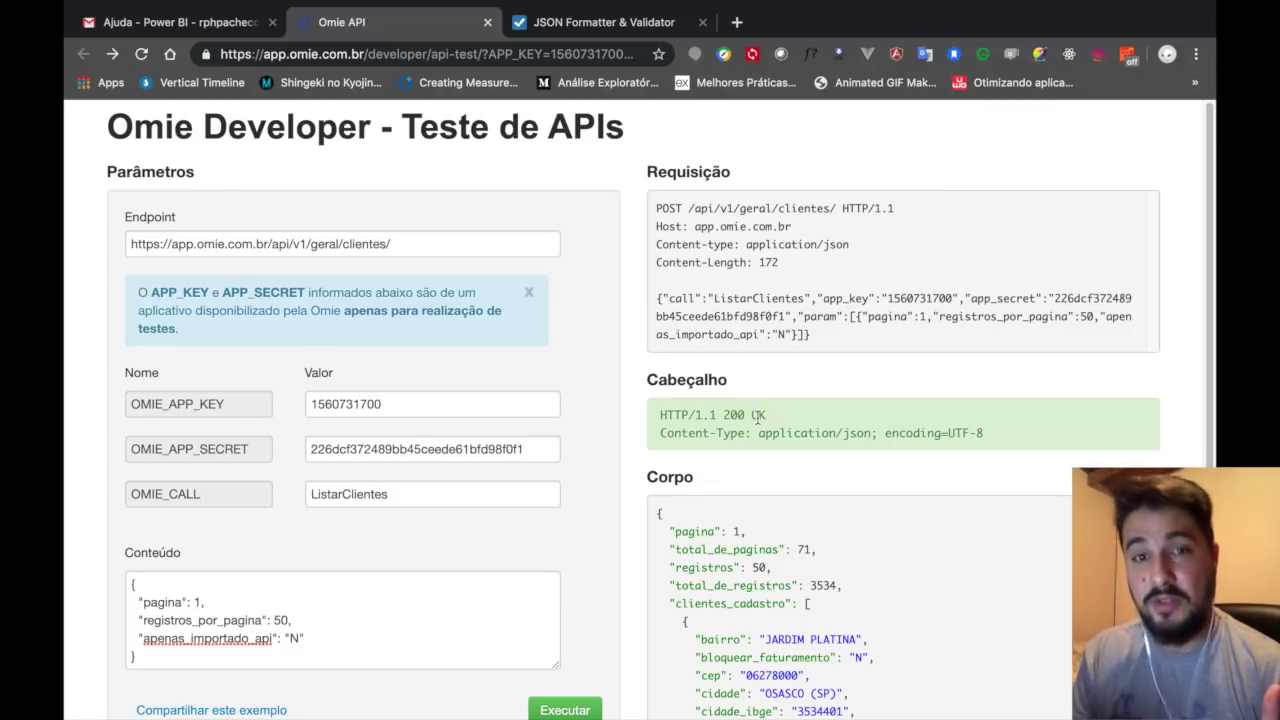
pyautogui.doubleClick(734, 416)
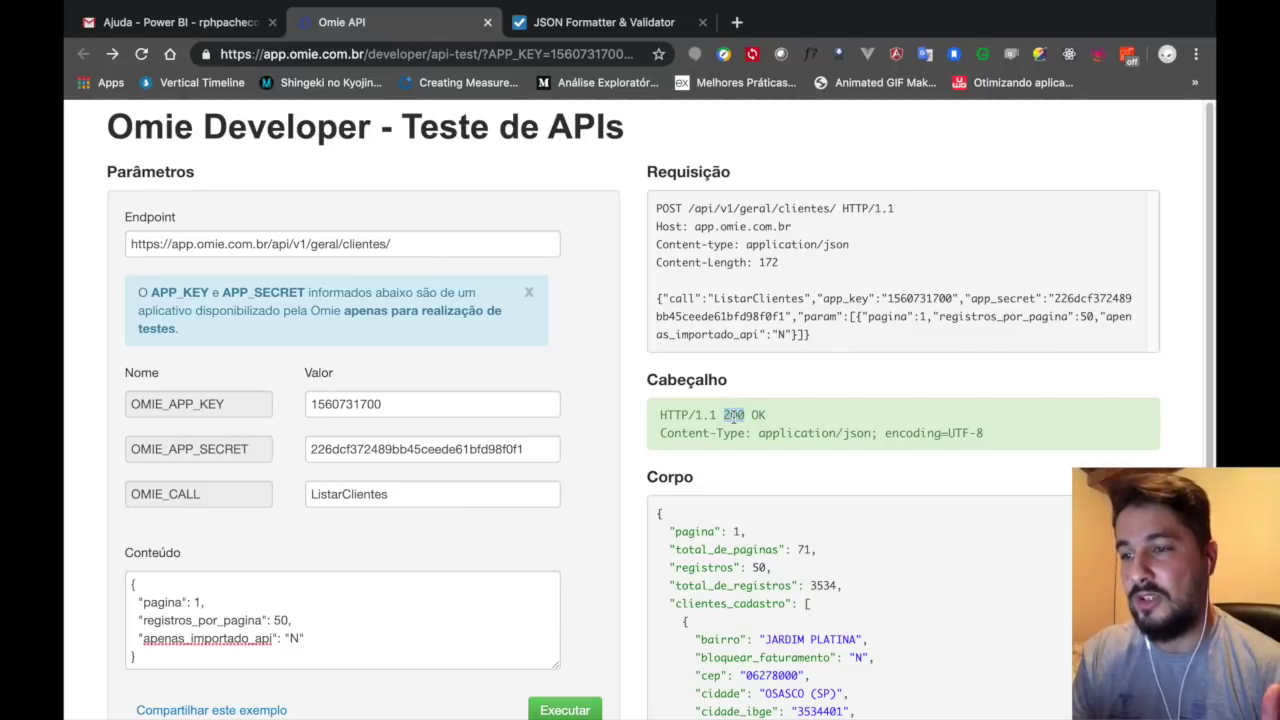
pyautogui.click(744, 456)
pyautogui.scroll(-5, 744, 456)
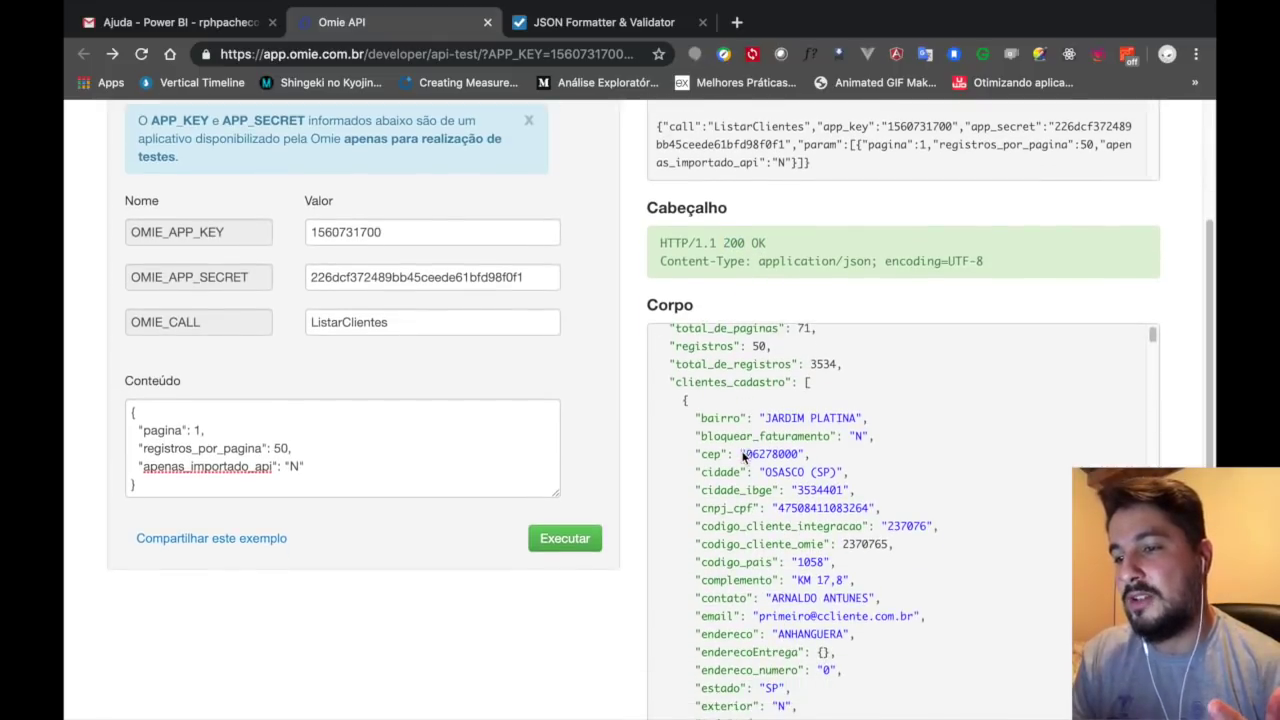
pyautogui.scroll(-1, 744, 456)
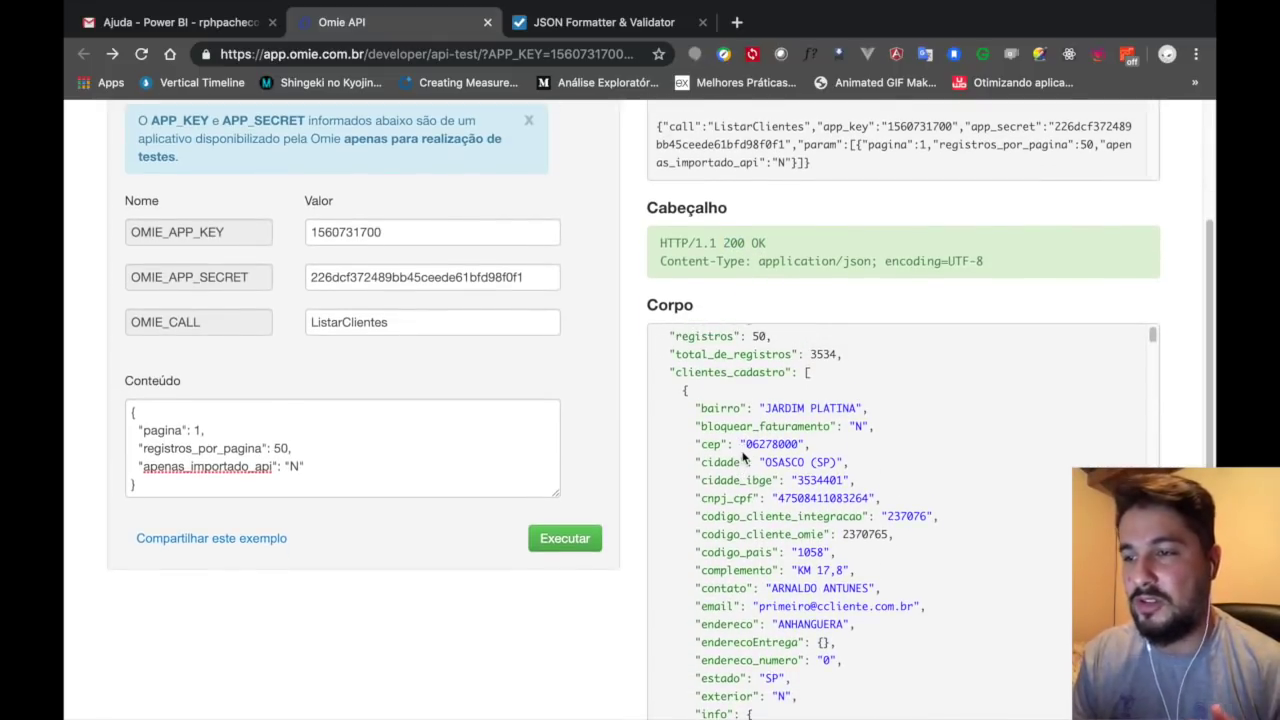
pyautogui.scroll(-4, 744, 456)
pyautogui.scroll(4, 744, 456)
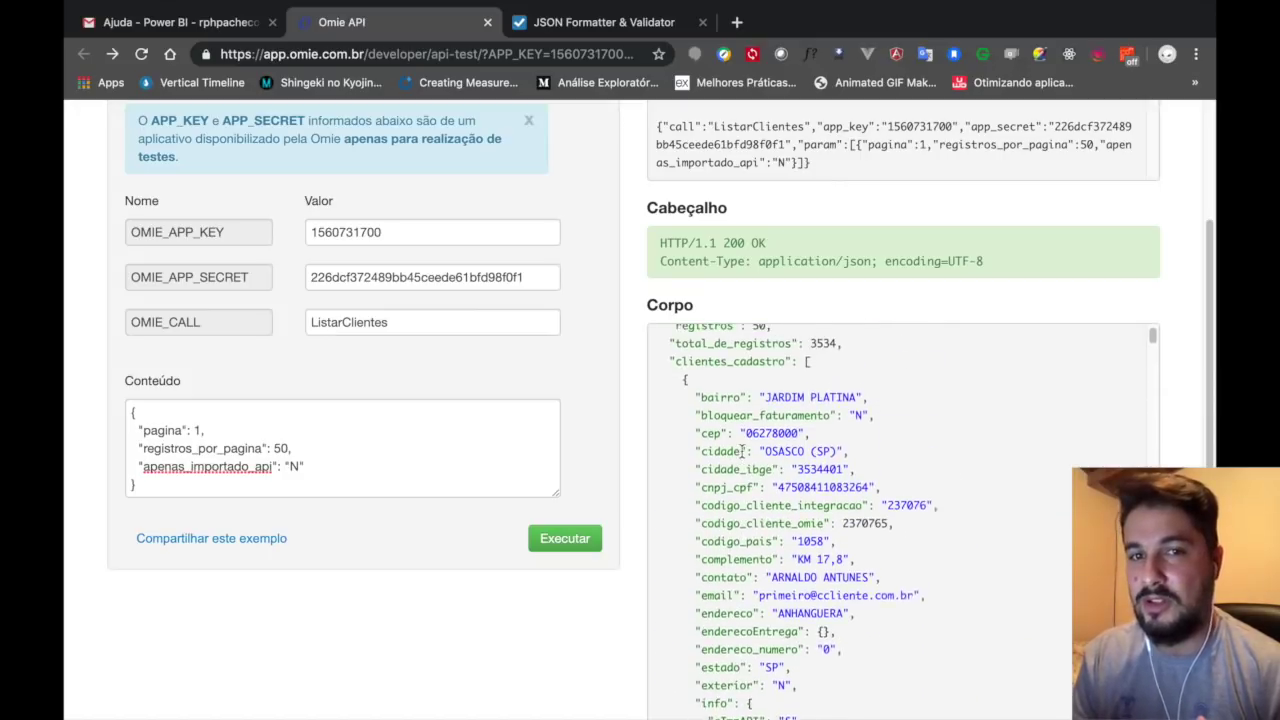
# Execute the ListarClientes request on the Omie API test page
pyautogui.scroll(5, 744, 456)
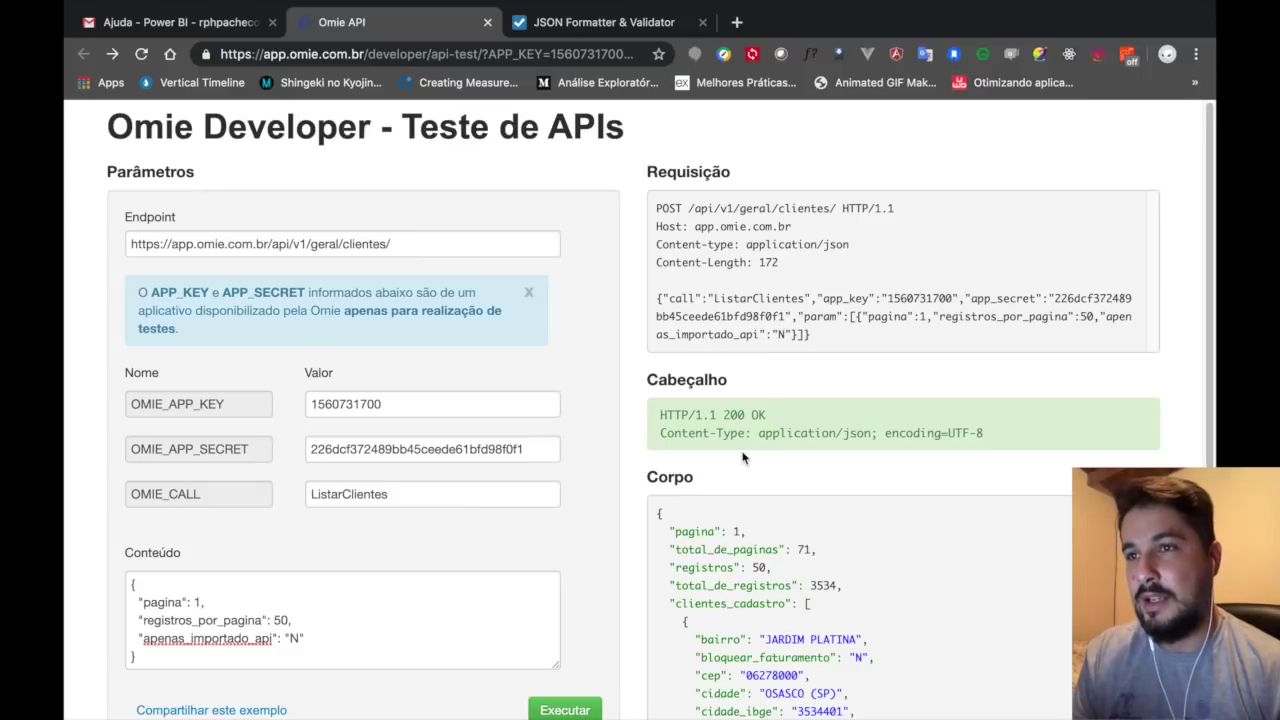
pyautogui.click(567, 709)
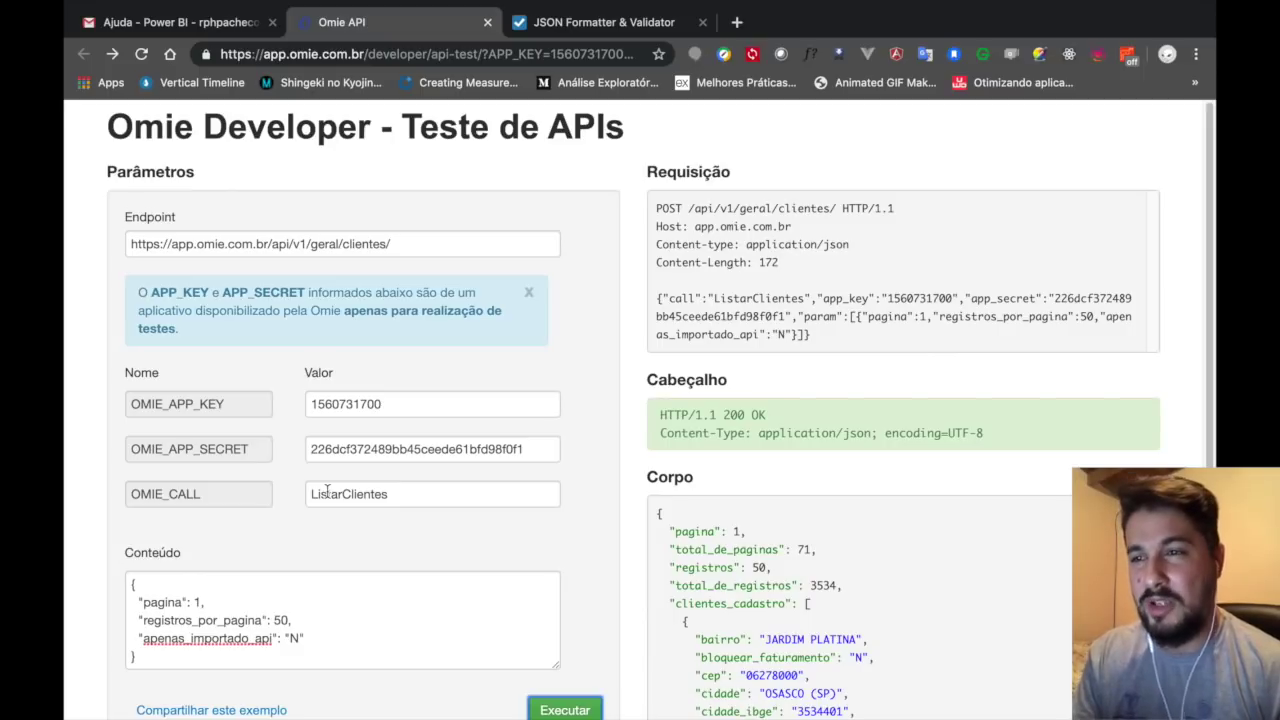
pyautogui.hotkey('ctrl', 'Right')
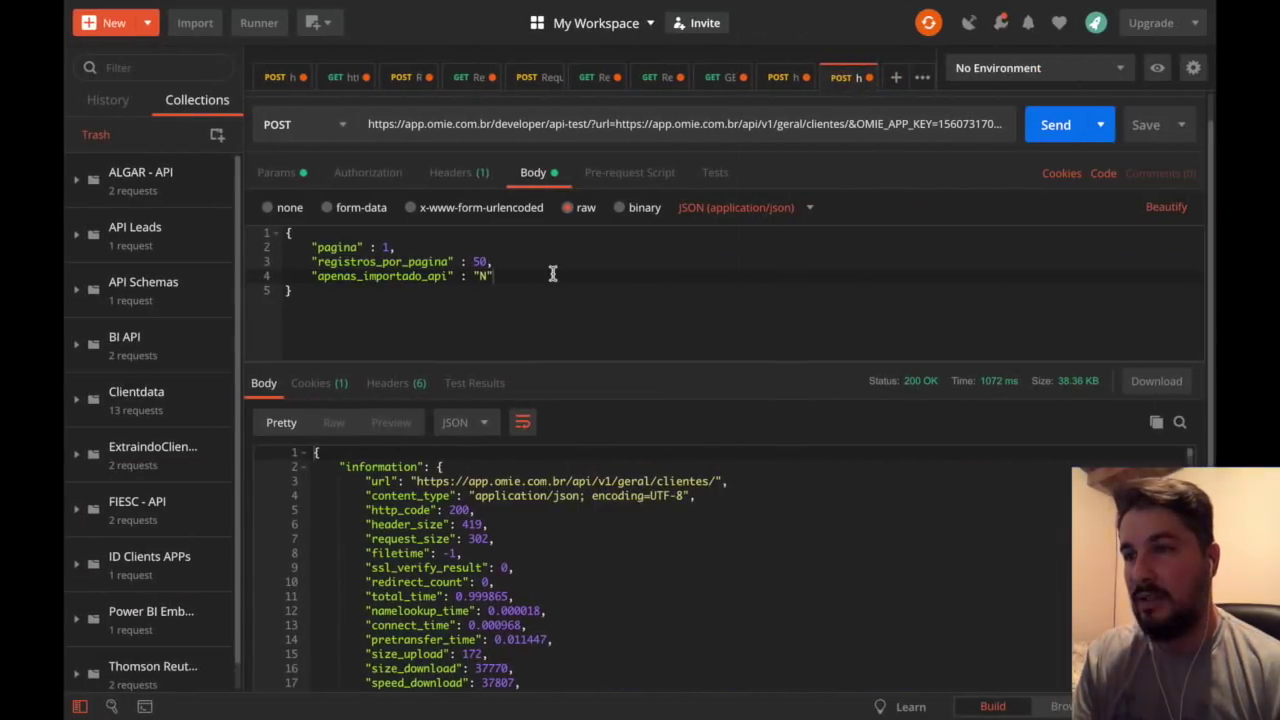
pyautogui.click(770, 92)
pyautogui.click(644, 152)
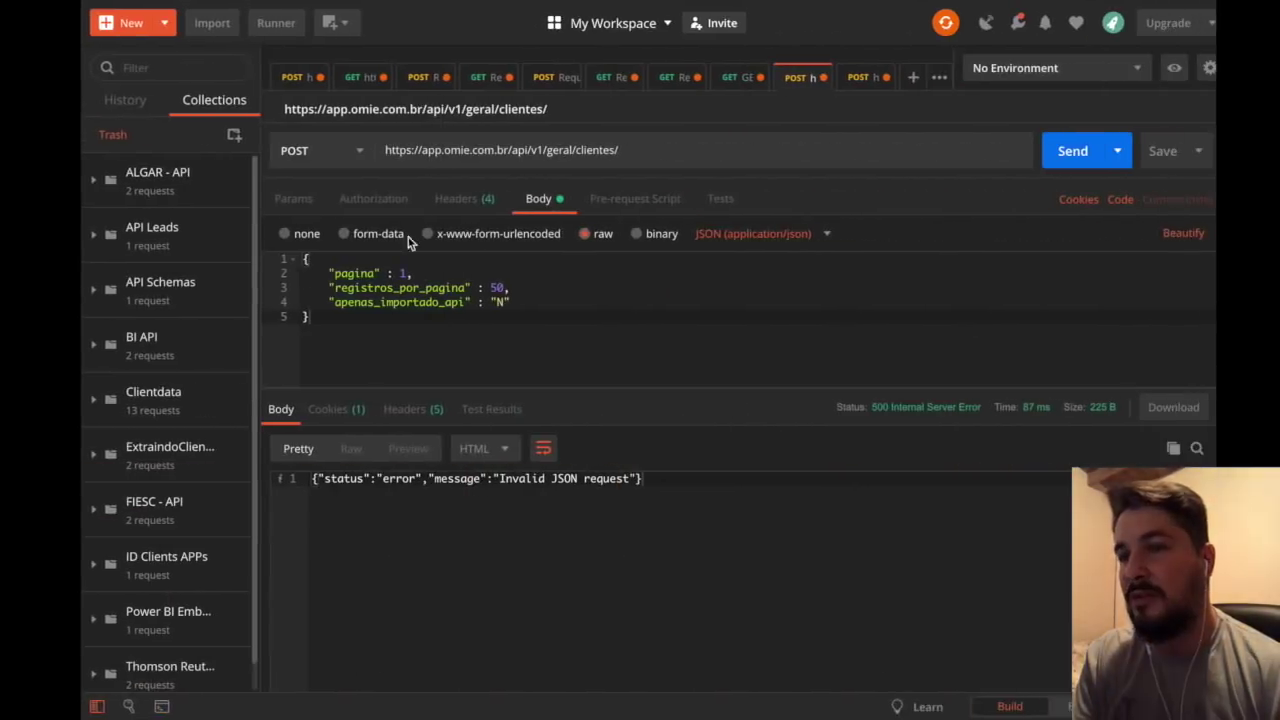
# Review the header keys and the raw JSON body of the clientes POST request
pyautogui.click(465, 208)
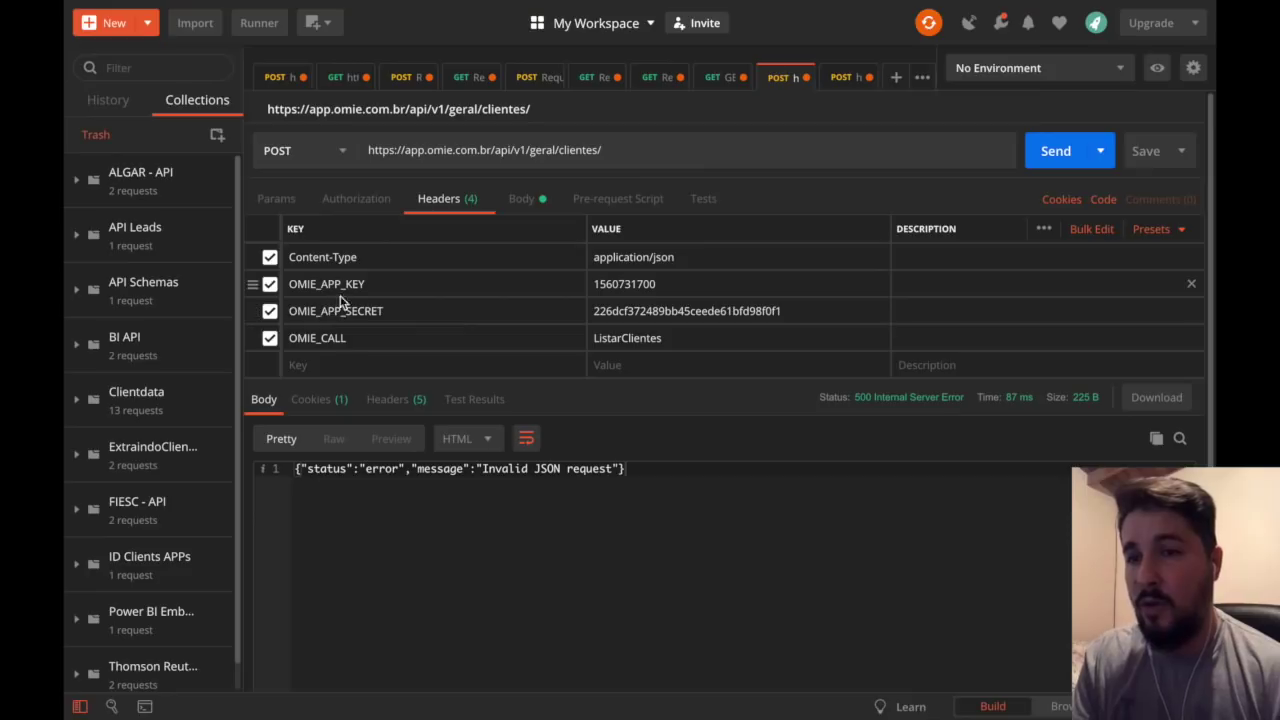
pyautogui.click(621, 284)
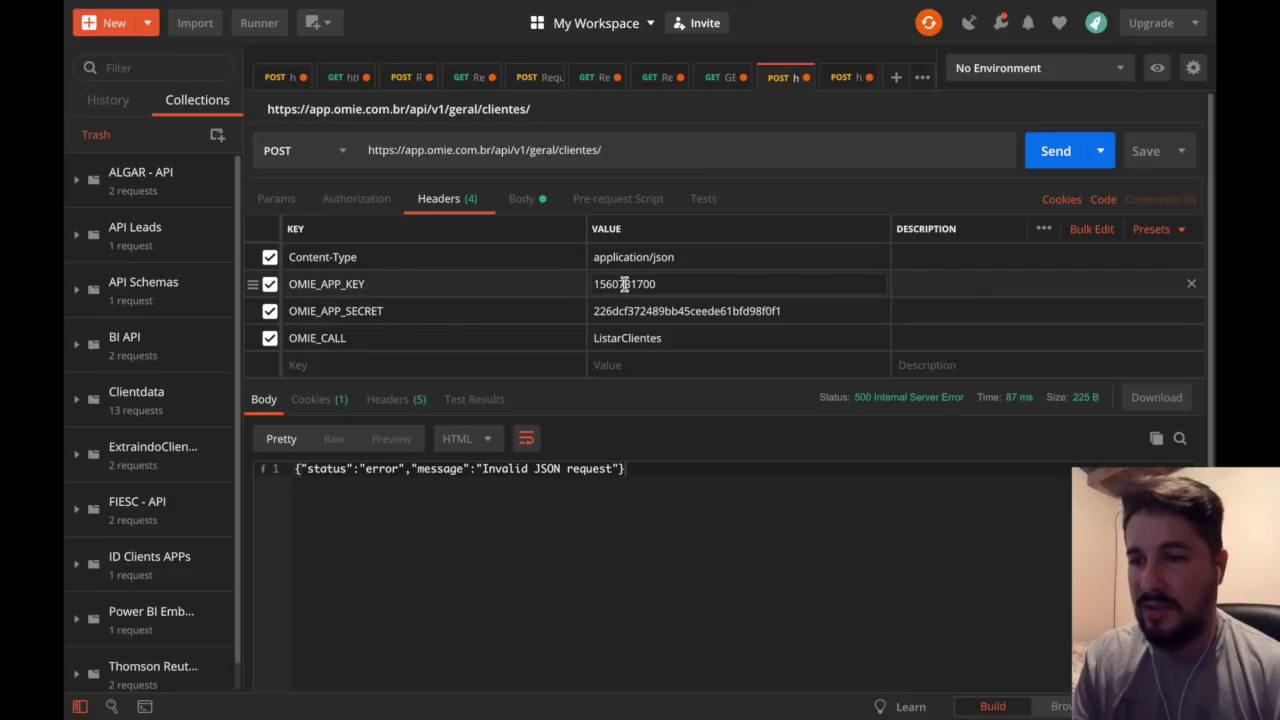
pyautogui.click(522, 200)
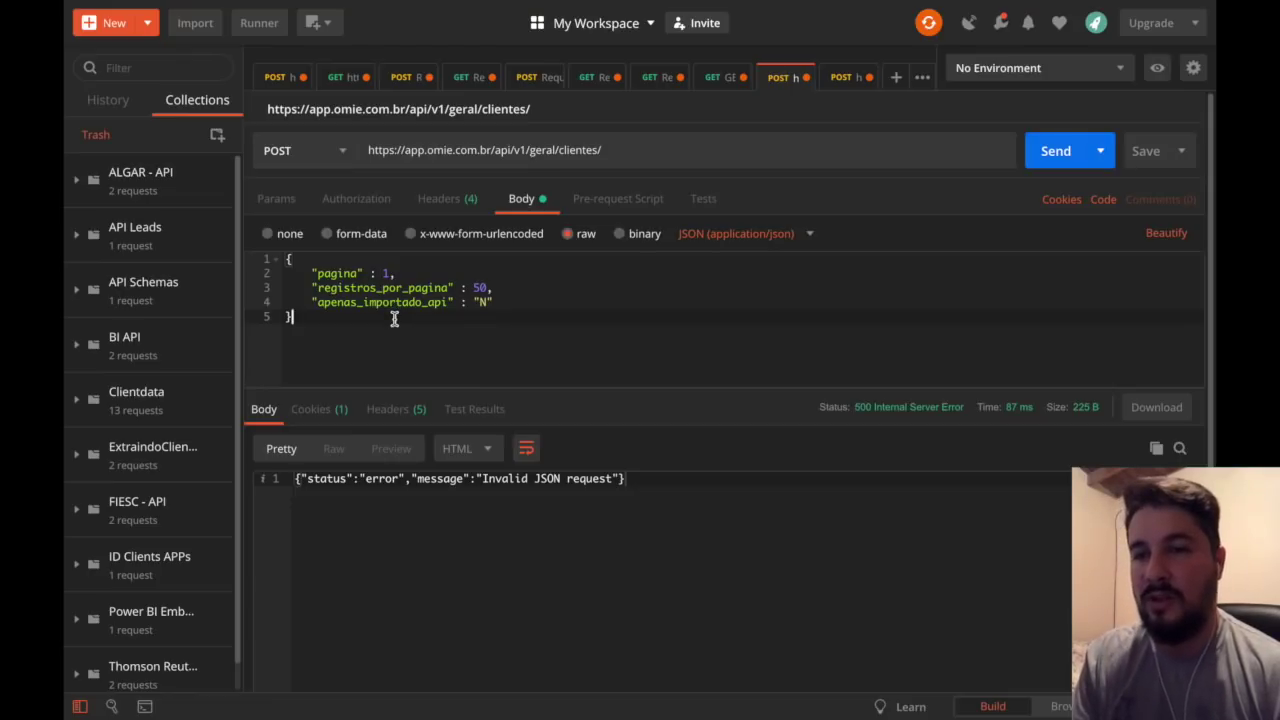
# Copy the Conteúdo JSON from the Omie test page and validate it in JSON Formatter & Validator
pyautogui.press('super+a')
pyautogui.press('super+Tab')
pyautogui.moveTo(173, 660); pyautogui.dragTo(95, 556)
pyautogui.press('super+c')
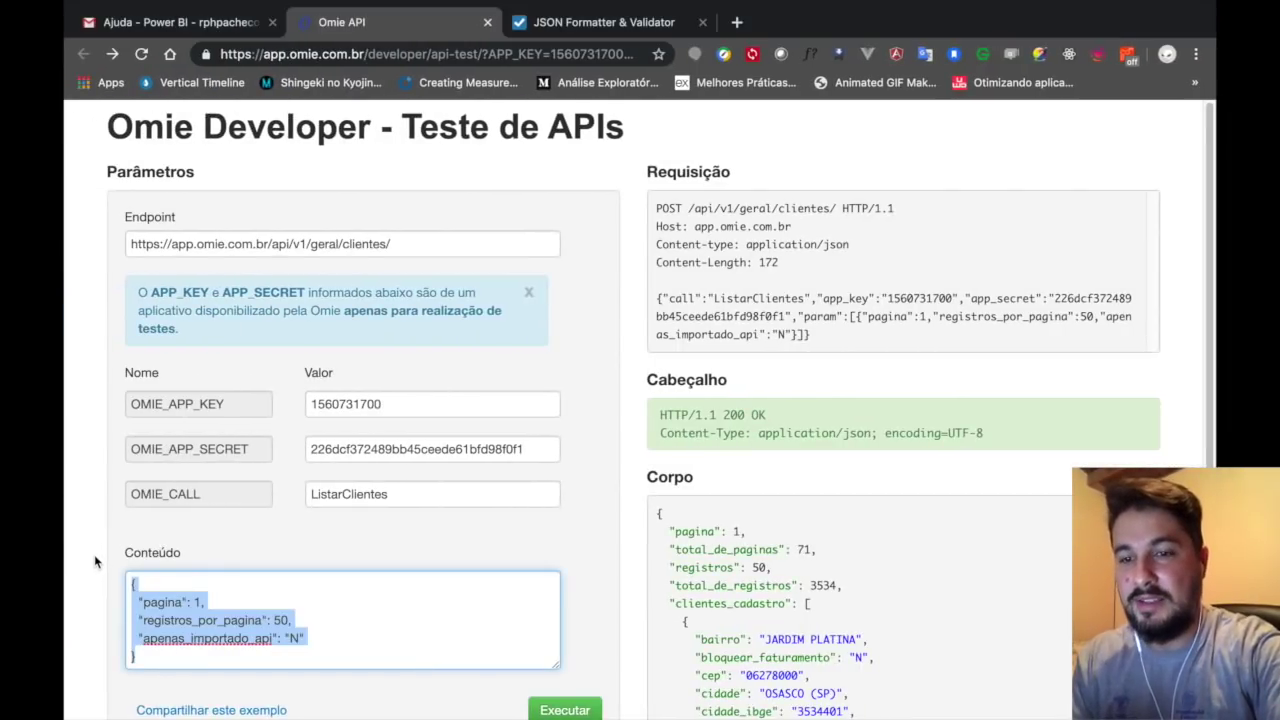
pyautogui.click(566, 22)
pyautogui.press('super+v')
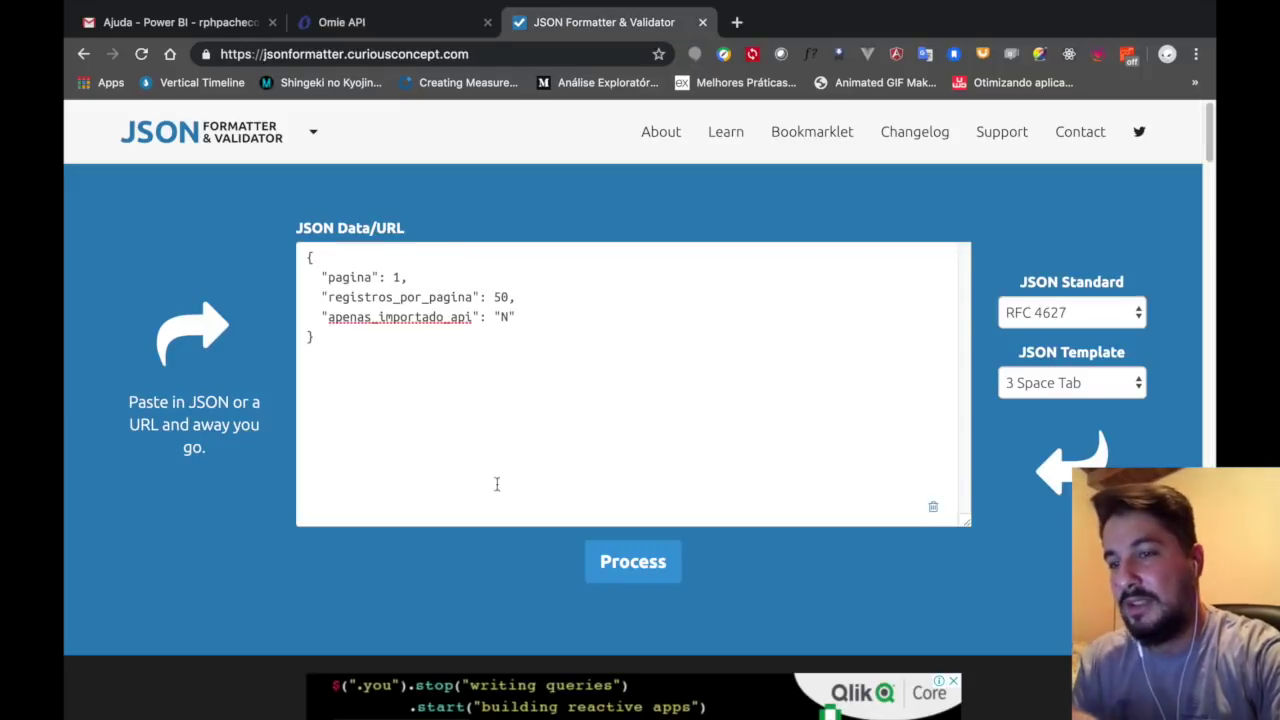
pyautogui.click(630, 575)
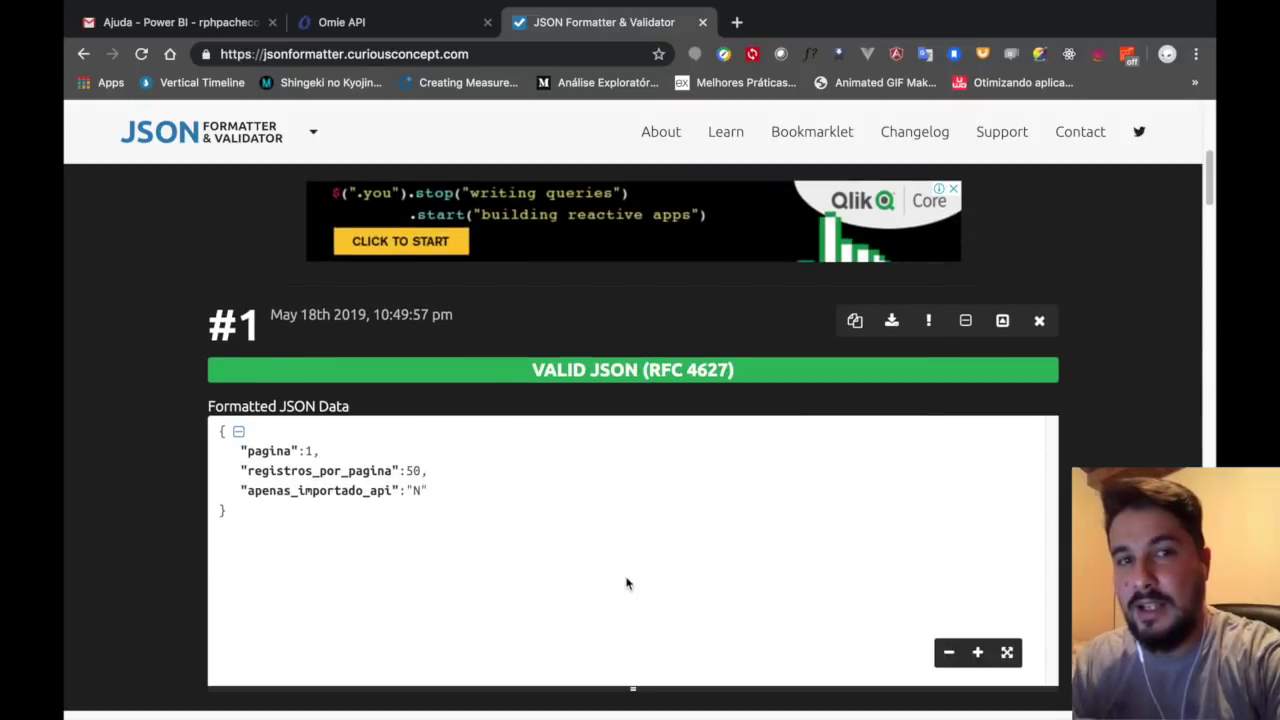
pyautogui.scroll(-2, 626, 584)
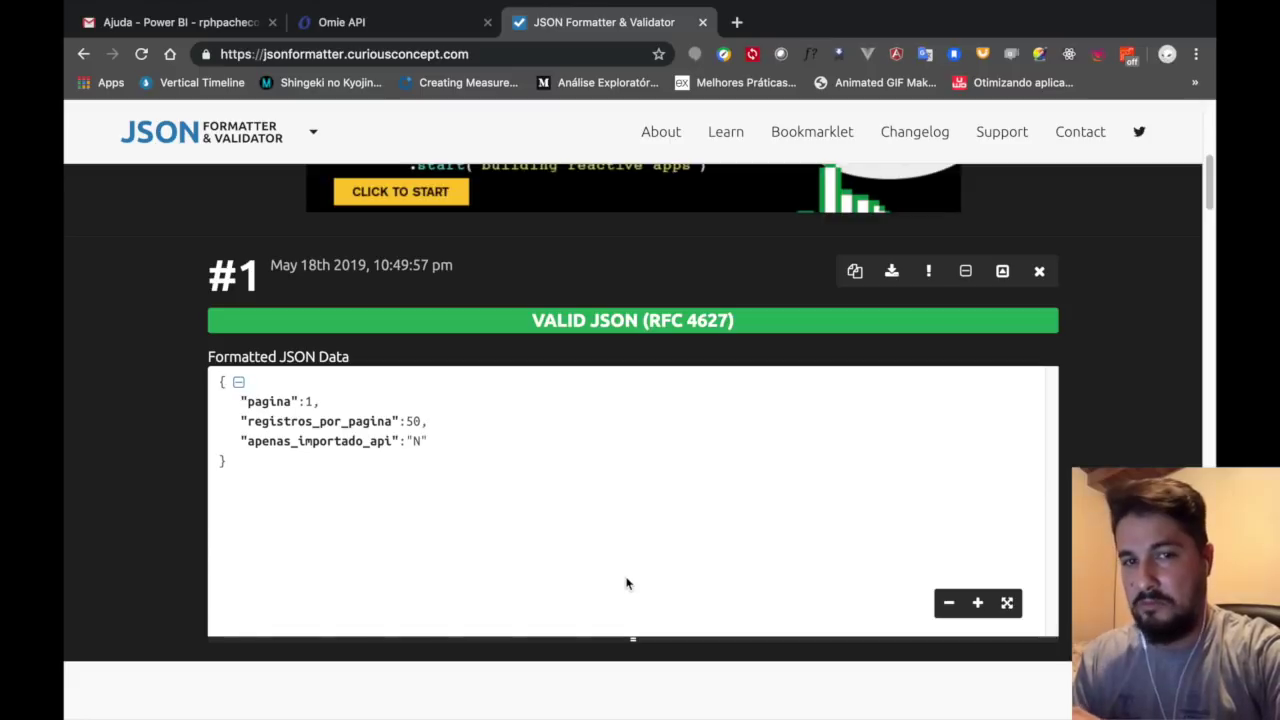
# Switch back to Postman, send the clientes POST request and examine the message in its response body
pyautogui.hotkey('ctrl', 'Right')
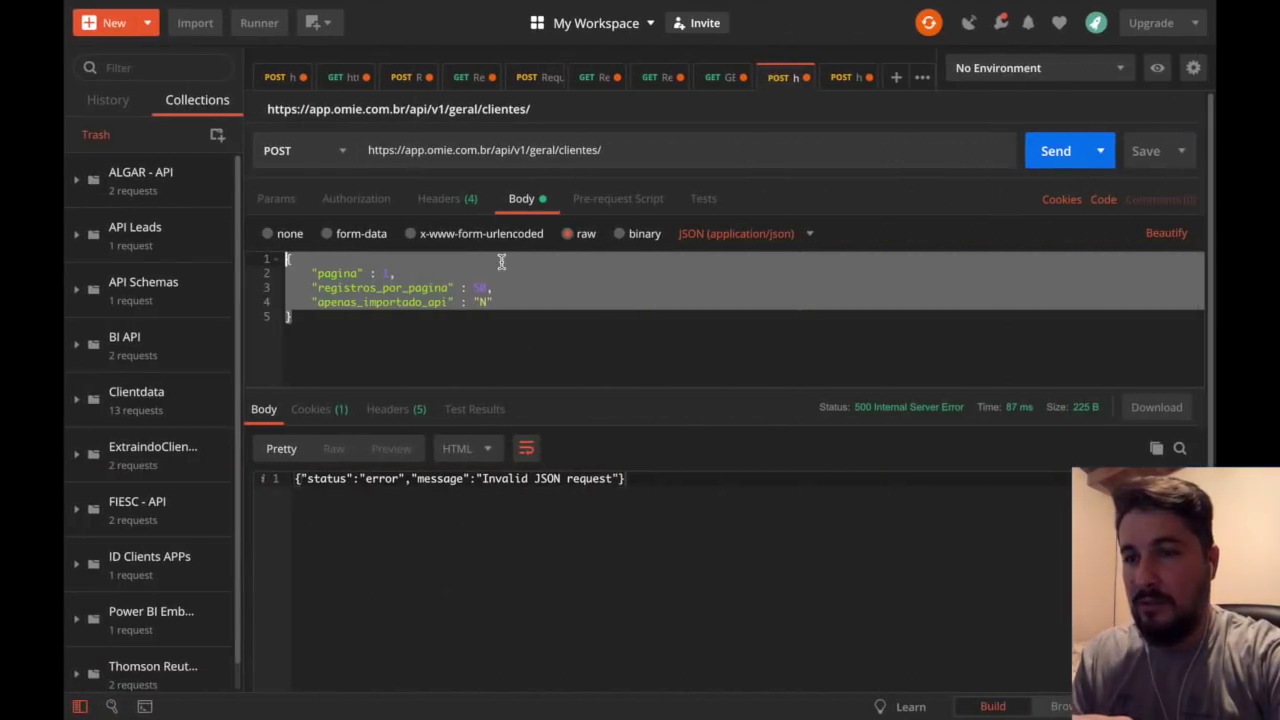
pyautogui.click(495, 318)
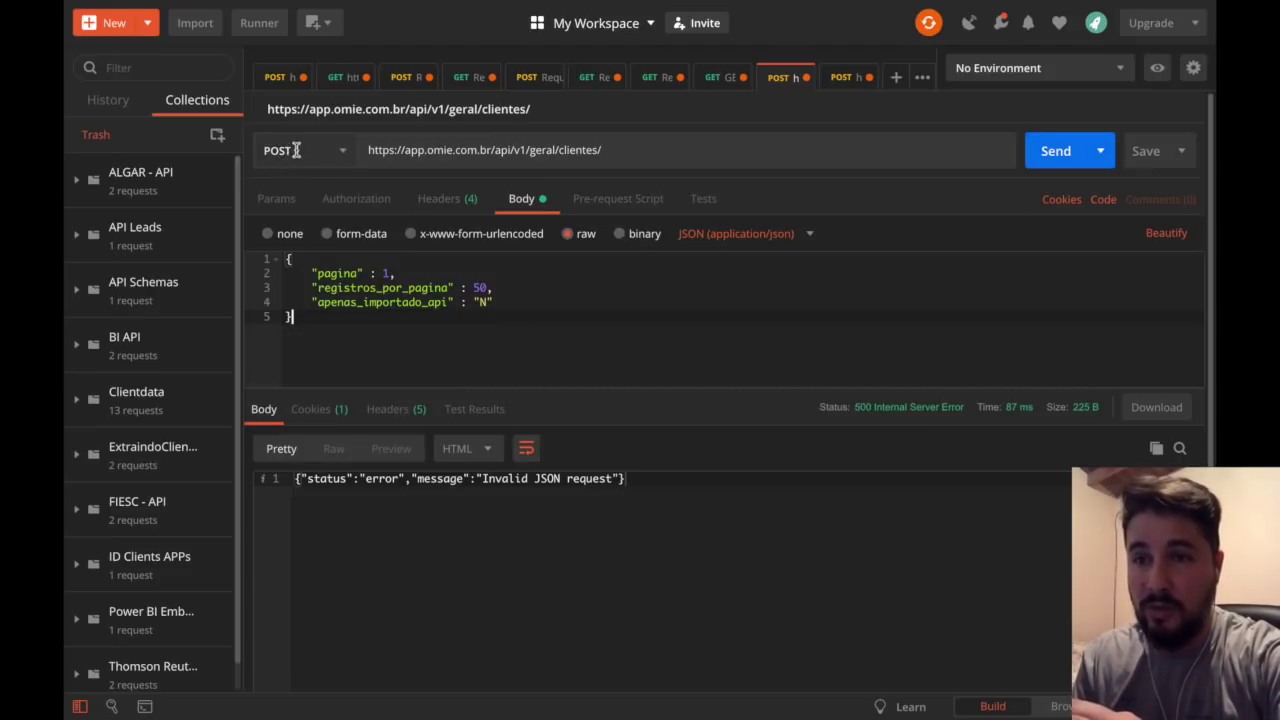
pyautogui.click(1060, 154)
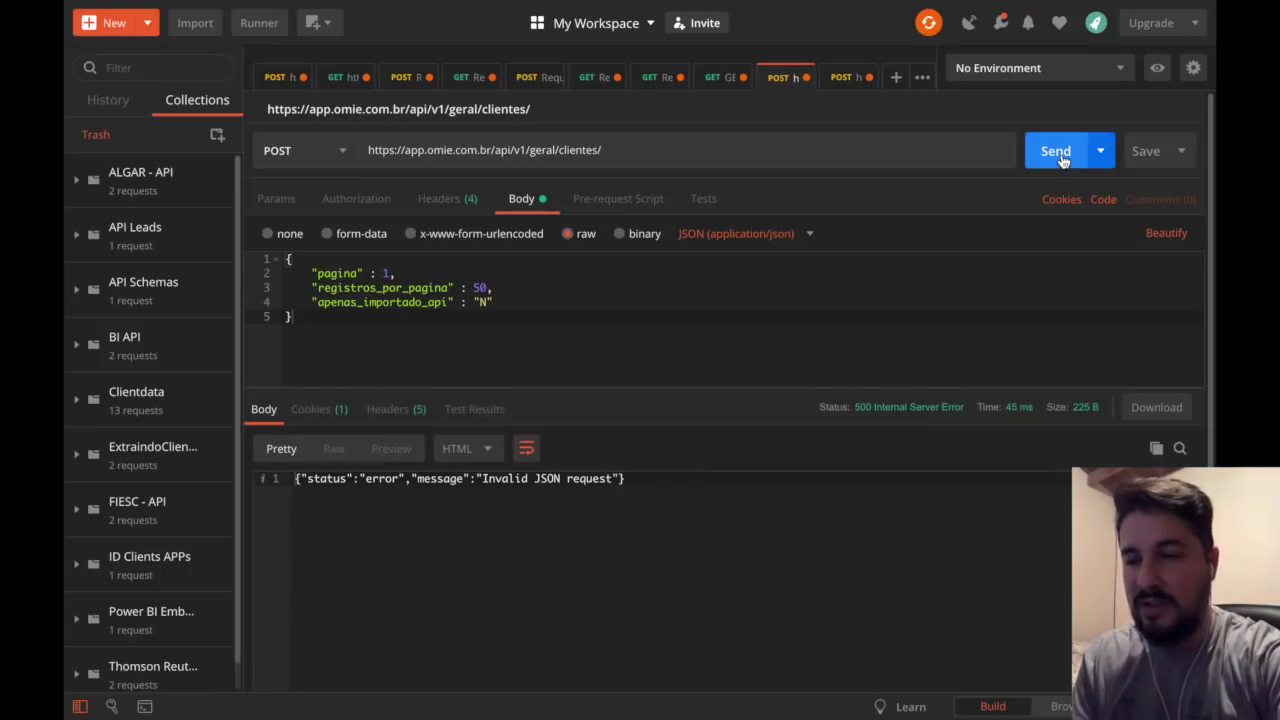
pyautogui.moveTo(668, 490); pyautogui.dragTo(261, 475)
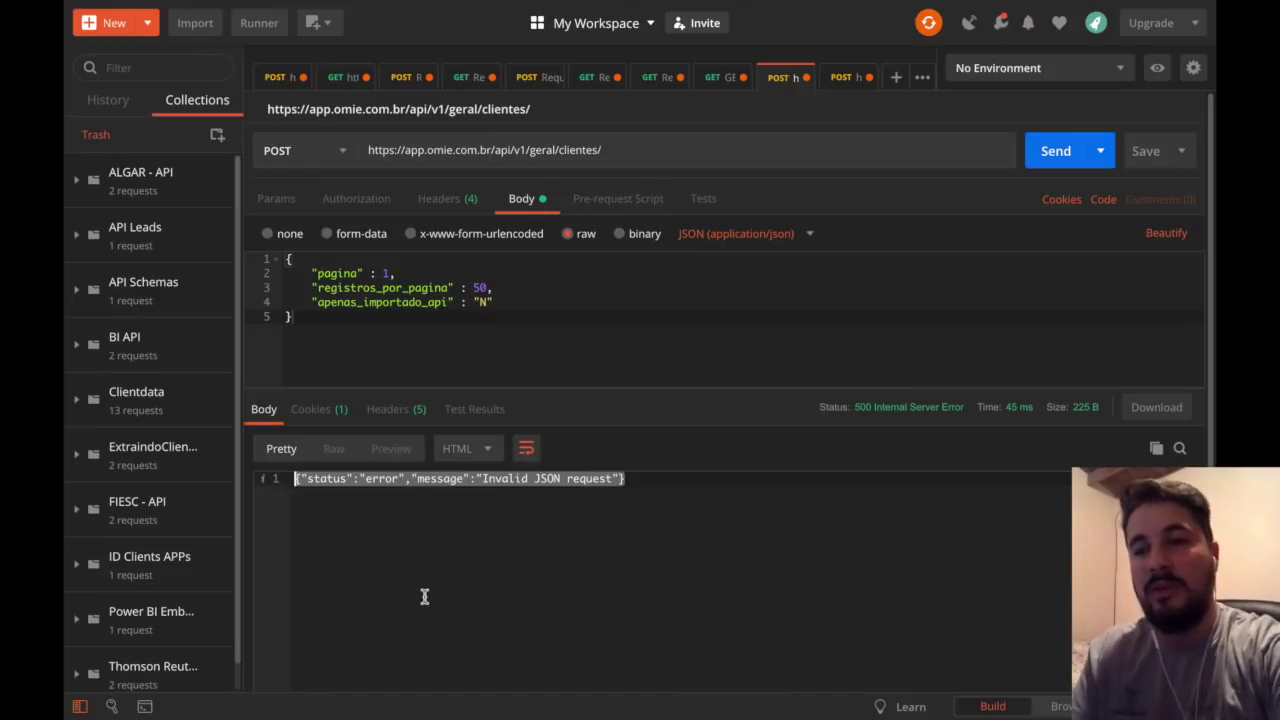
# Switch to the help email in Gmail and review its Power Query screenshots down to the Json.Document attempt
pyautogui.press('super+Tab')
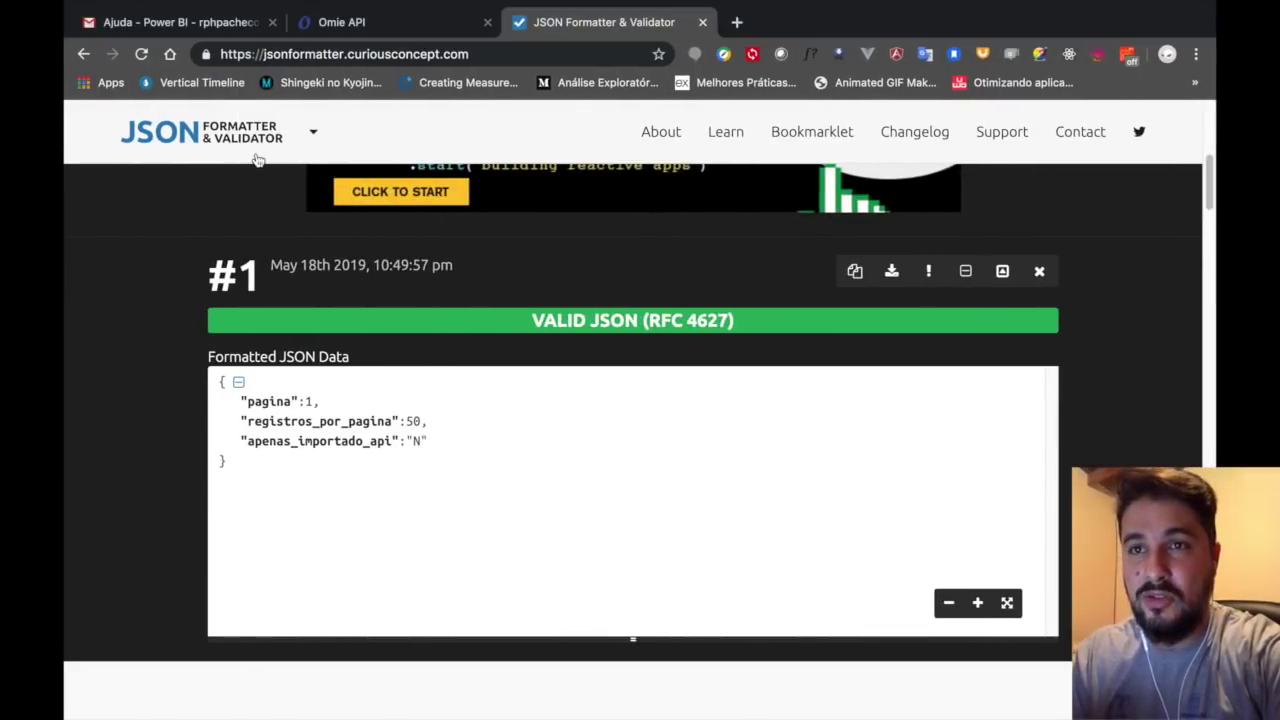
pyautogui.click(197, 24)
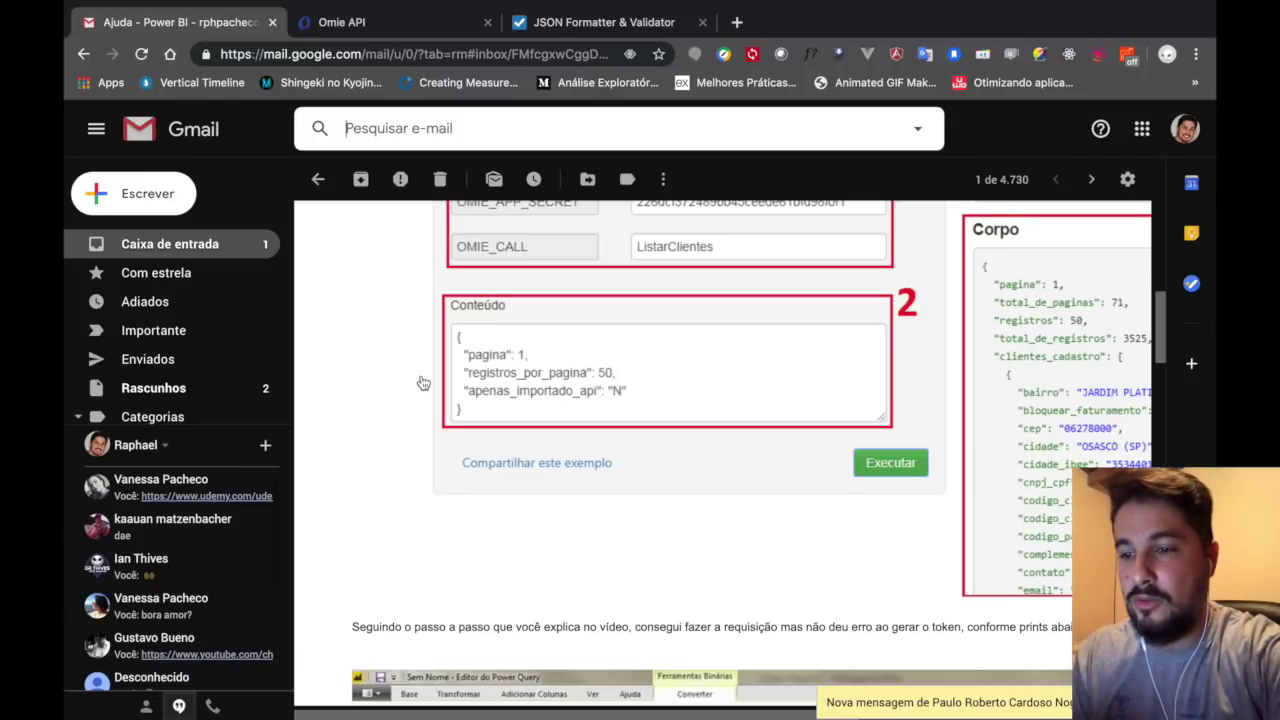
pyautogui.scroll(-3, 420, 378)
pyautogui.scroll(-10, 423, 383)
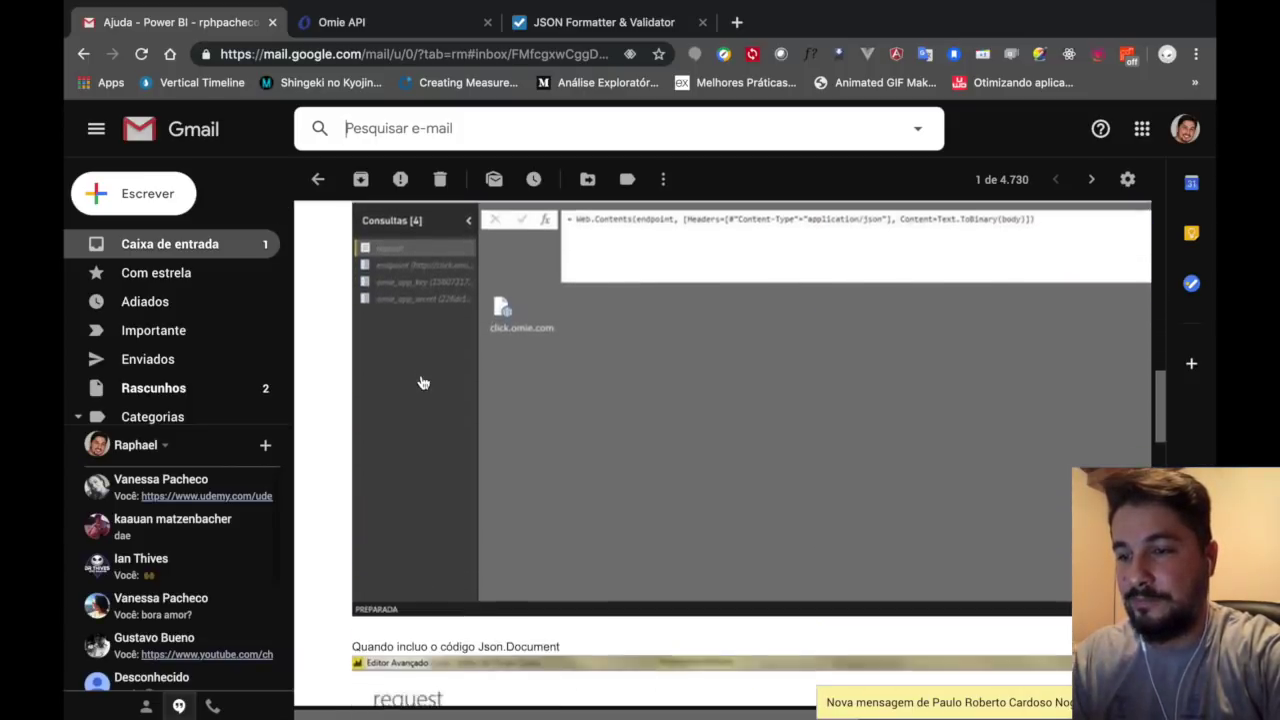
pyautogui.scroll(-3, 423, 383)
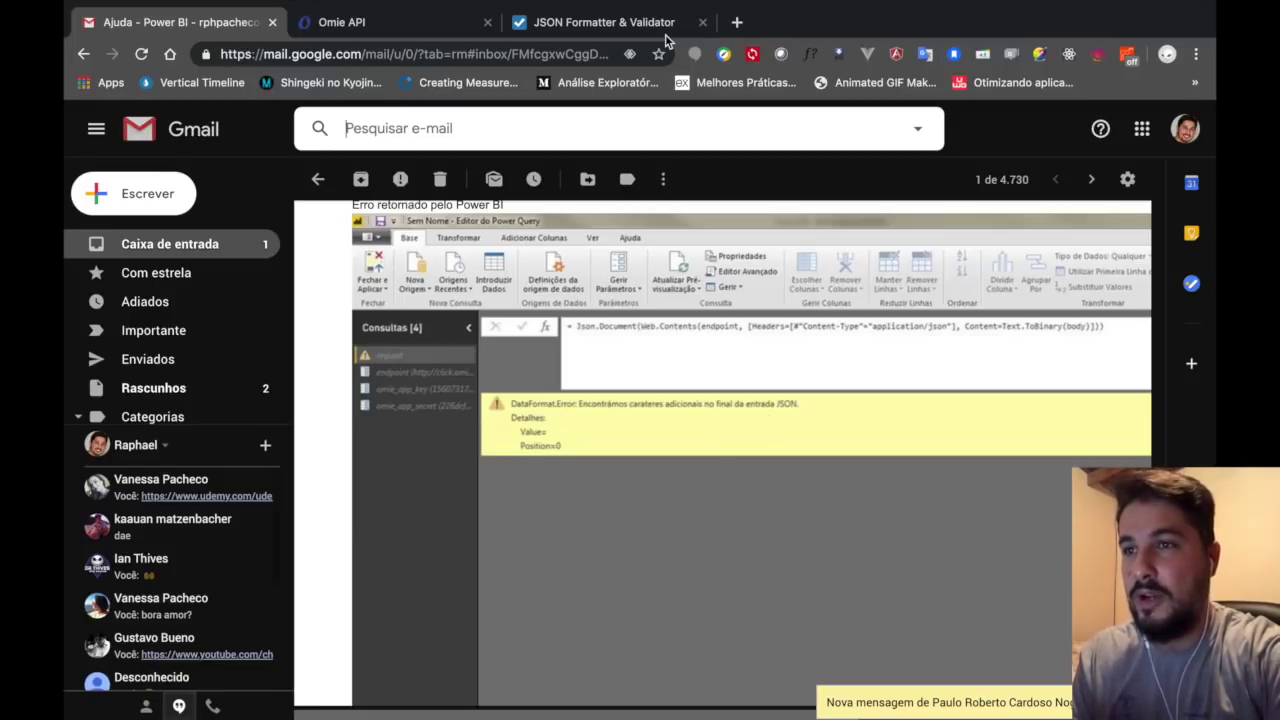
# Return to the Omie API test page and execute the ListarClientes request while recording network activity in the developer tools
pyautogui.click(577, 30)
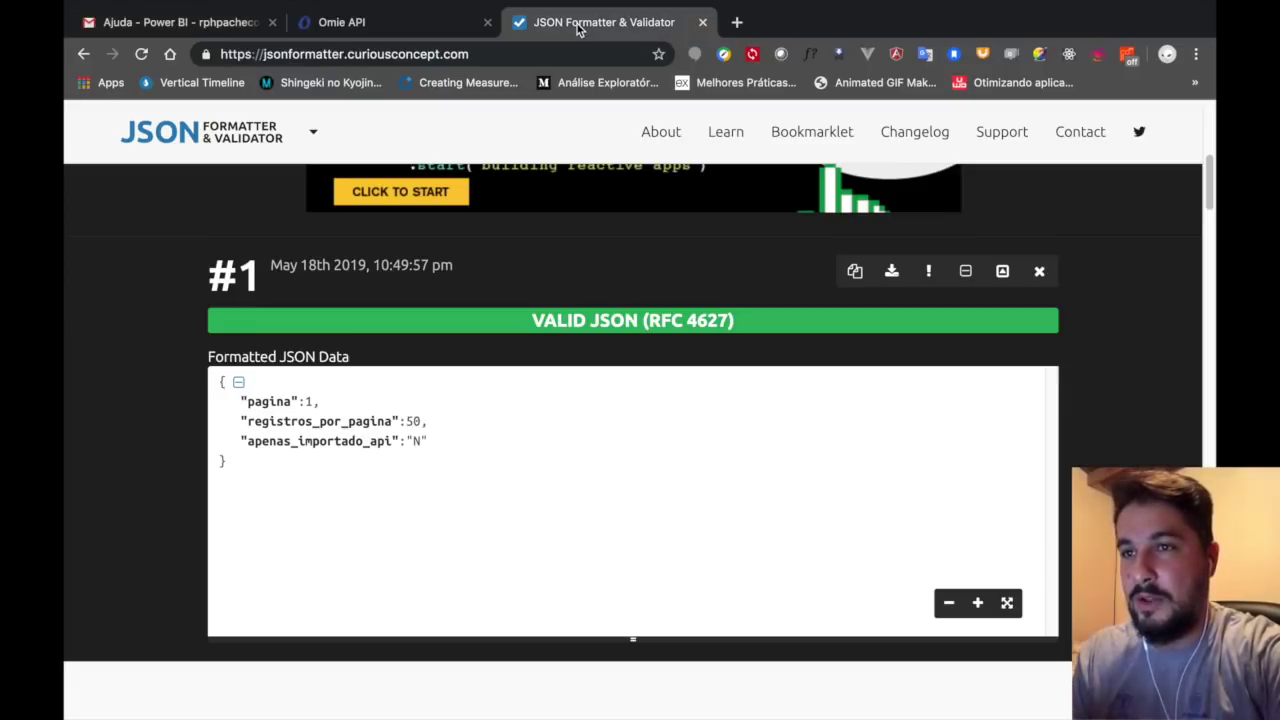
pyautogui.click(409, 21)
pyautogui.click(624, 279)
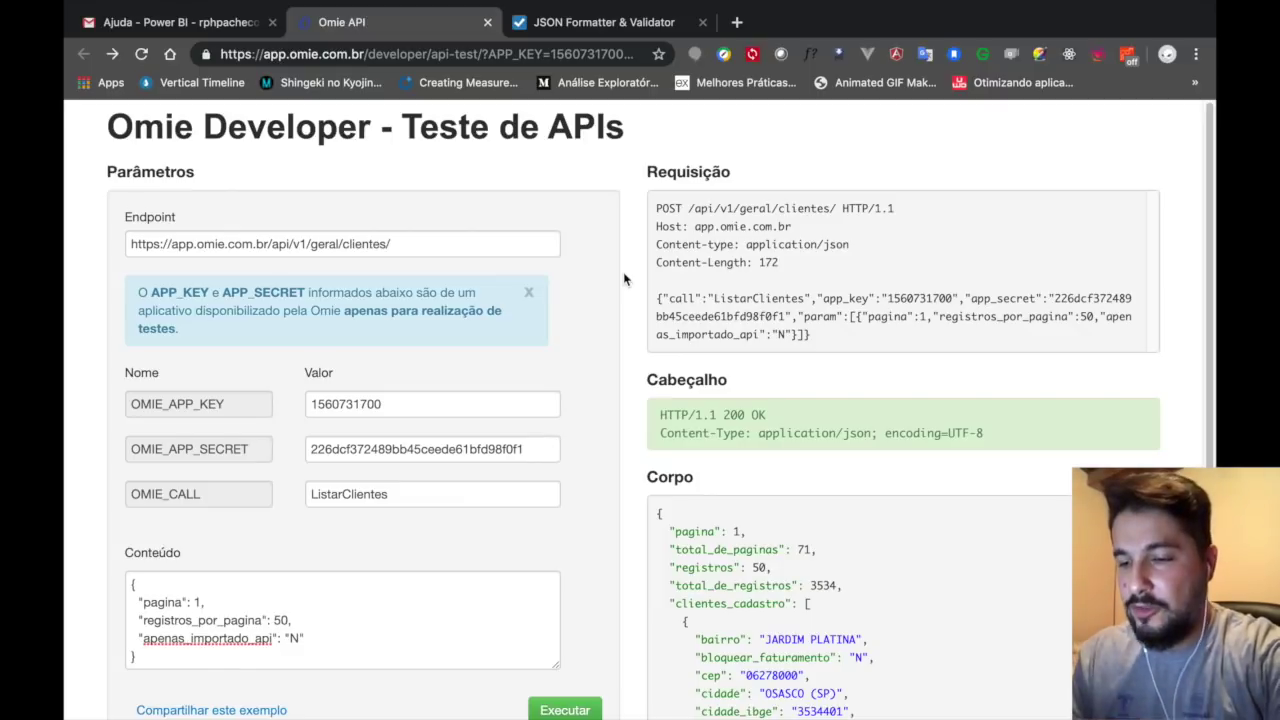
pyautogui.press('super+alt+i')
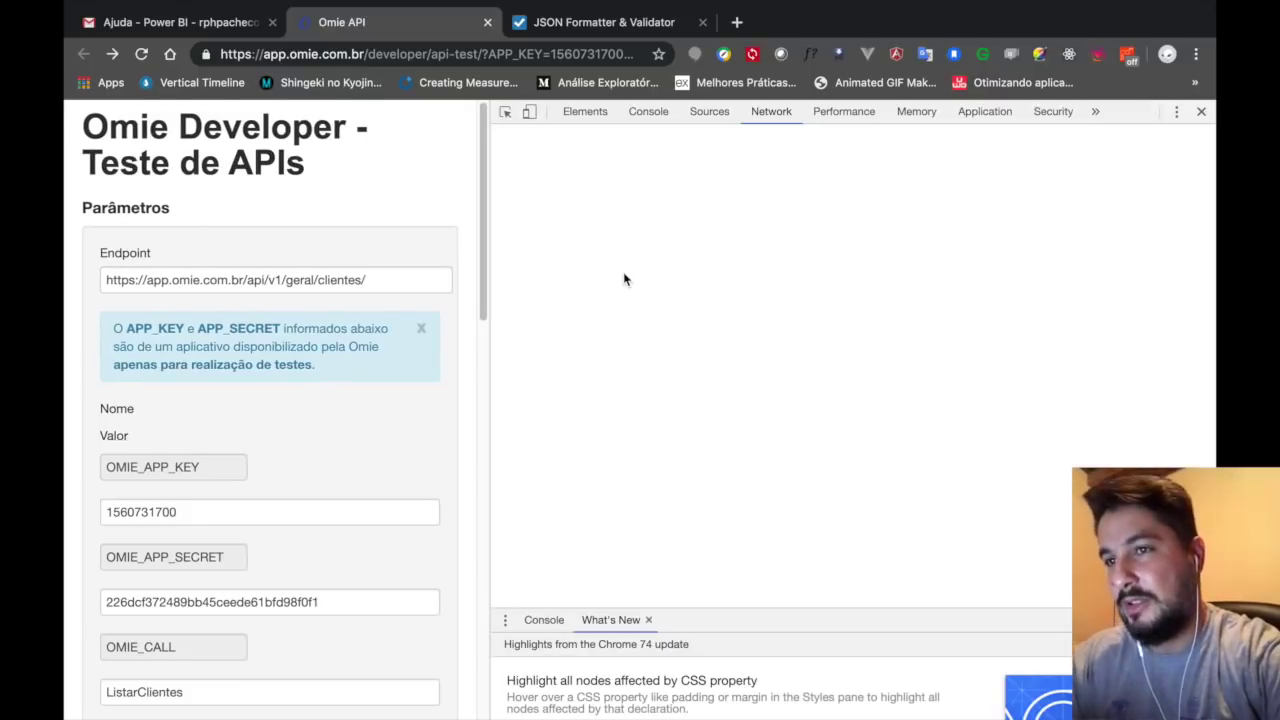
pyautogui.click(773, 115)
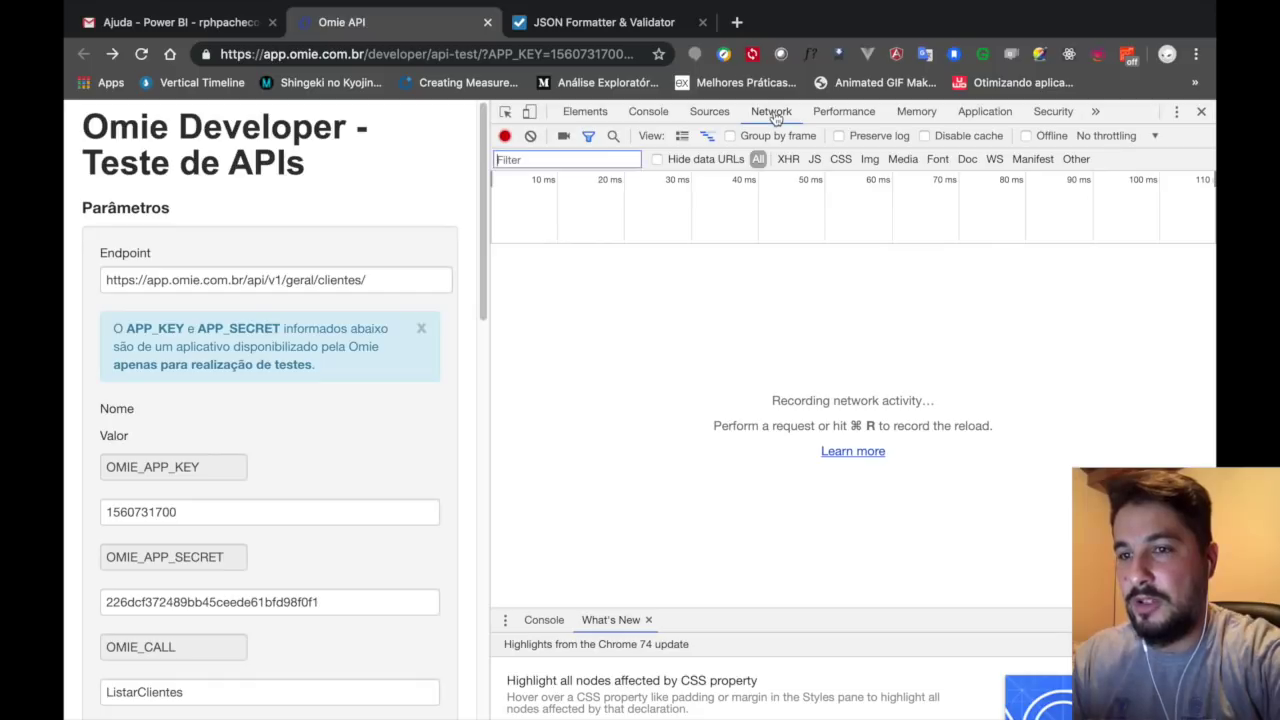
pyautogui.scroll(-5, 457, 334)
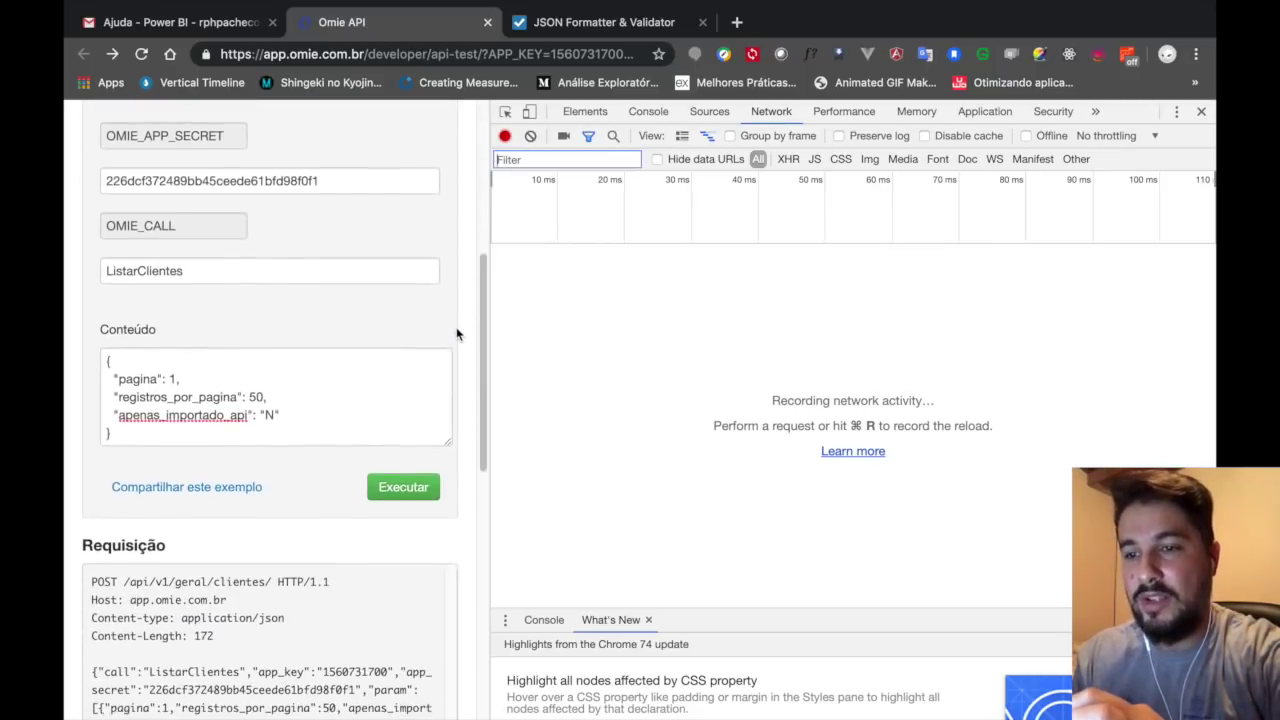
pyautogui.click(403, 486)
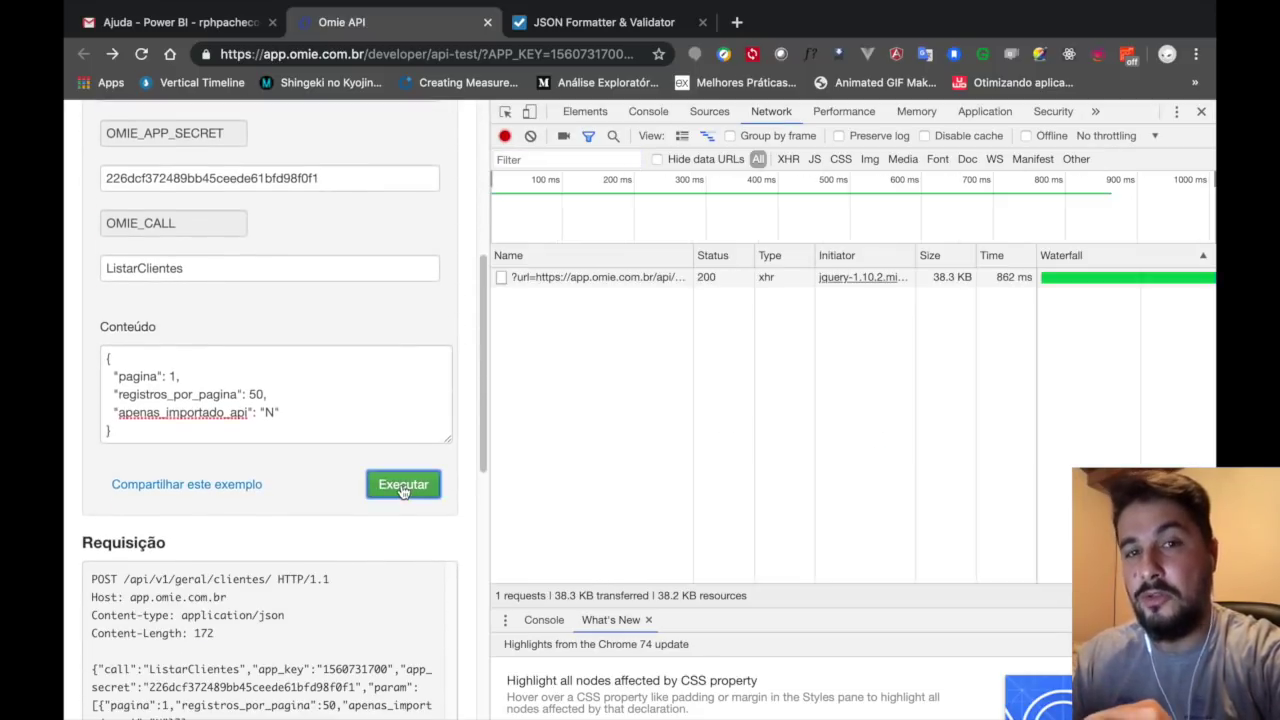
# Open the captured request's headers and compare its Request URL base with the endpoint on the test page
pyautogui.click(597, 280)
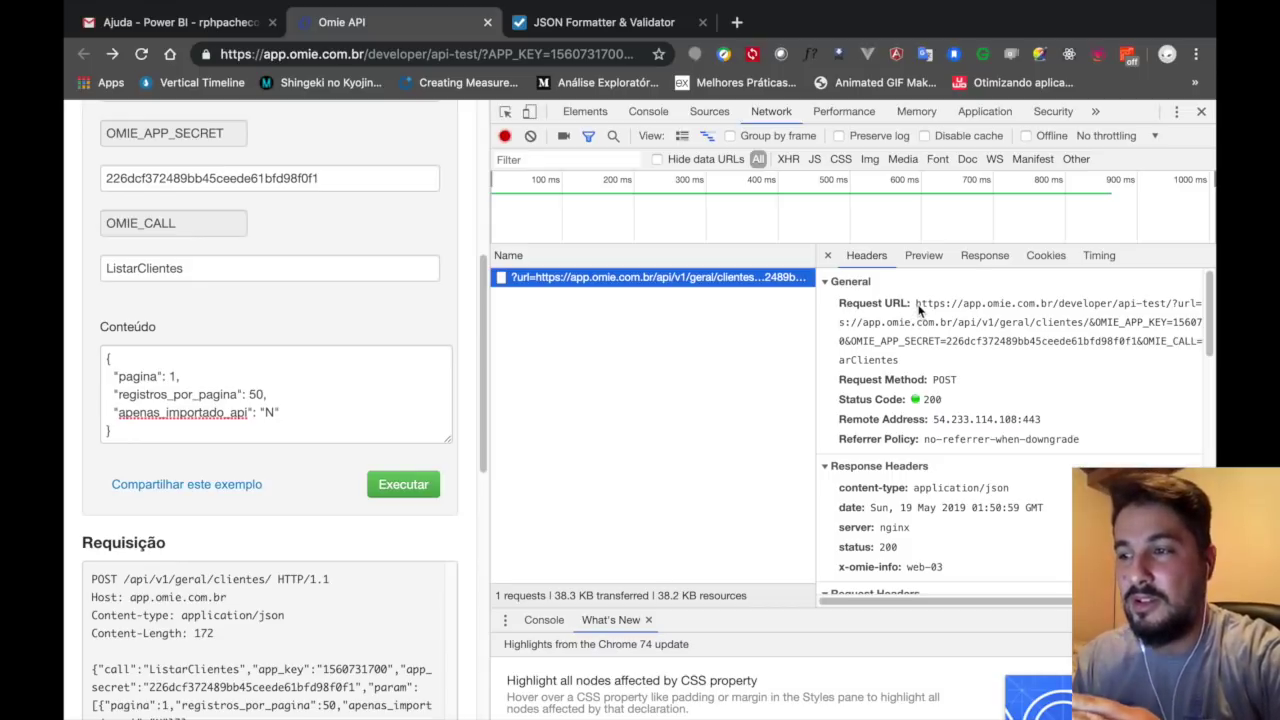
pyautogui.moveTo(917, 305); pyautogui.dragTo(1178, 310)
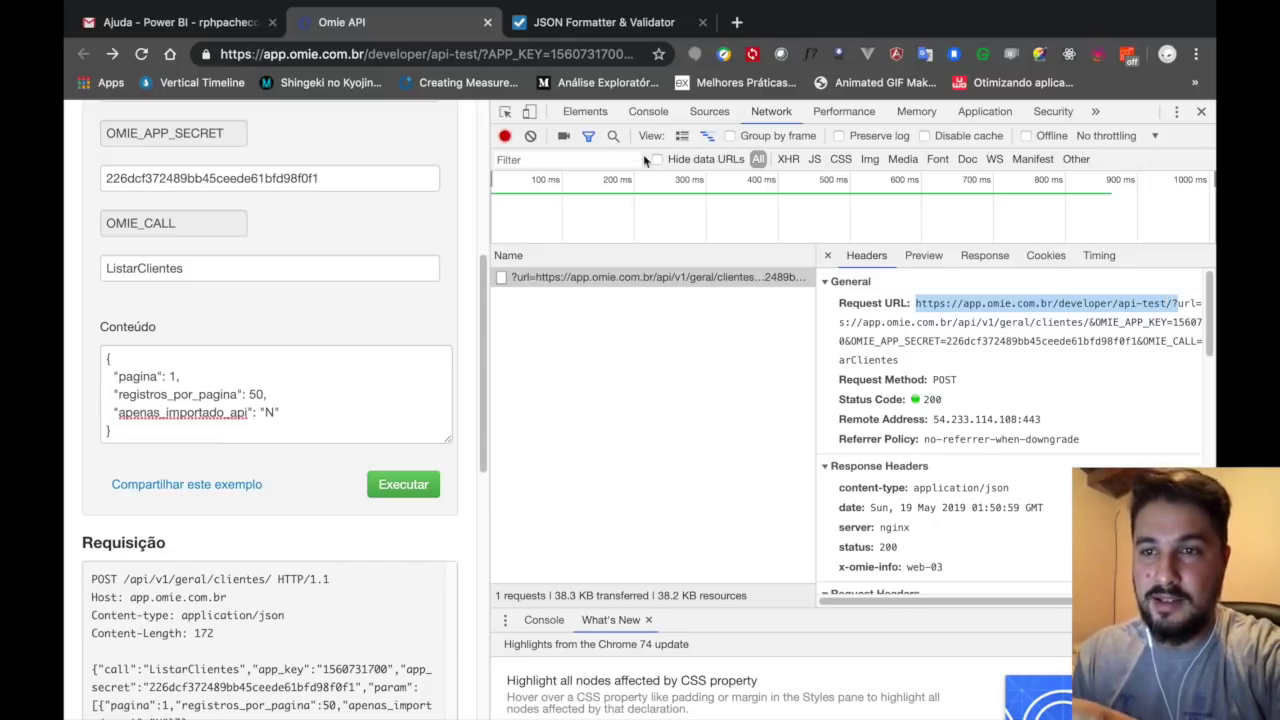
pyautogui.scroll(5, 357, 186)
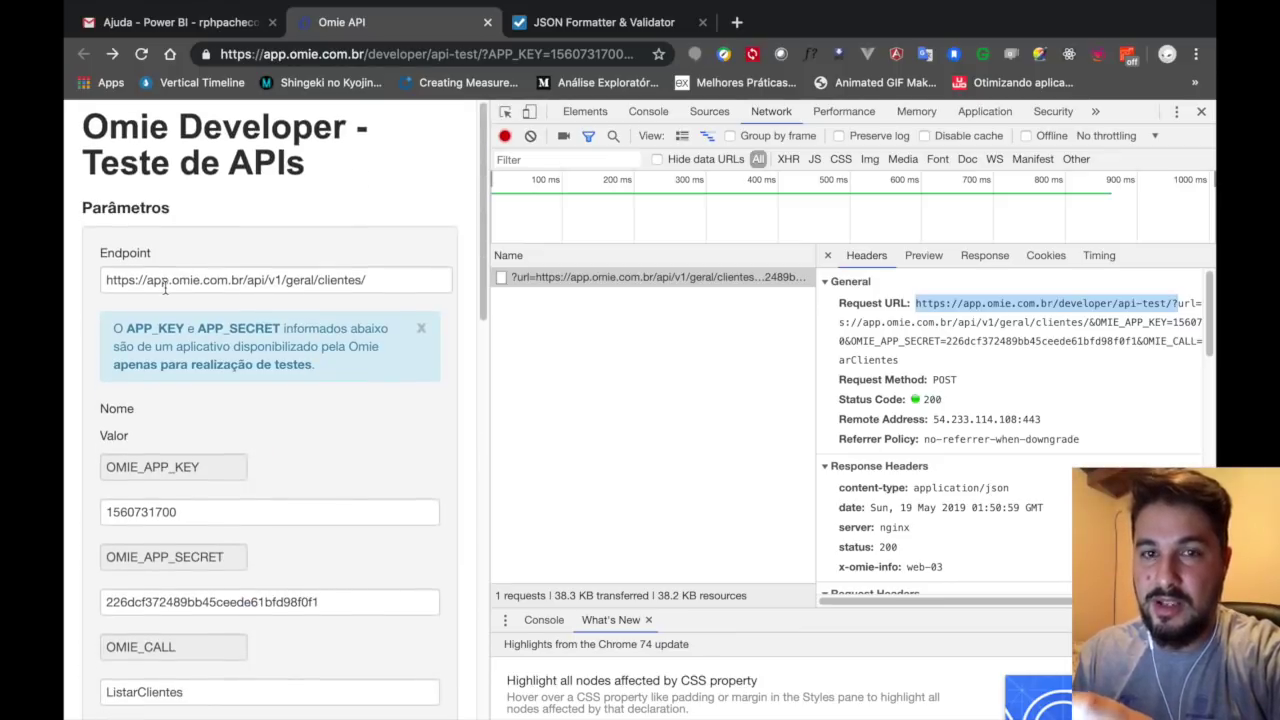
pyautogui.scroll(-2, 170, 419)
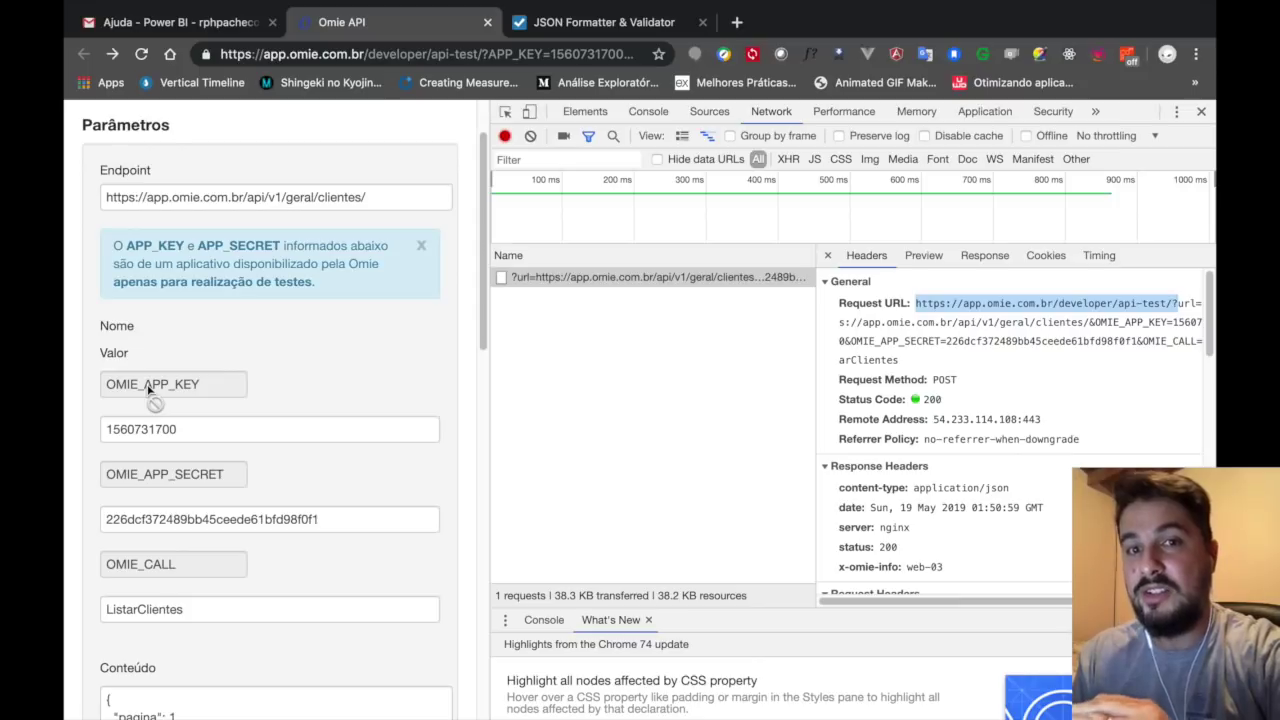
# Examine the url, OMIE_APP_KEY, OMIE_APP_SECRET and OMIE_CALL query parameters within the captured Request URL
pyautogui.click(962, 349)
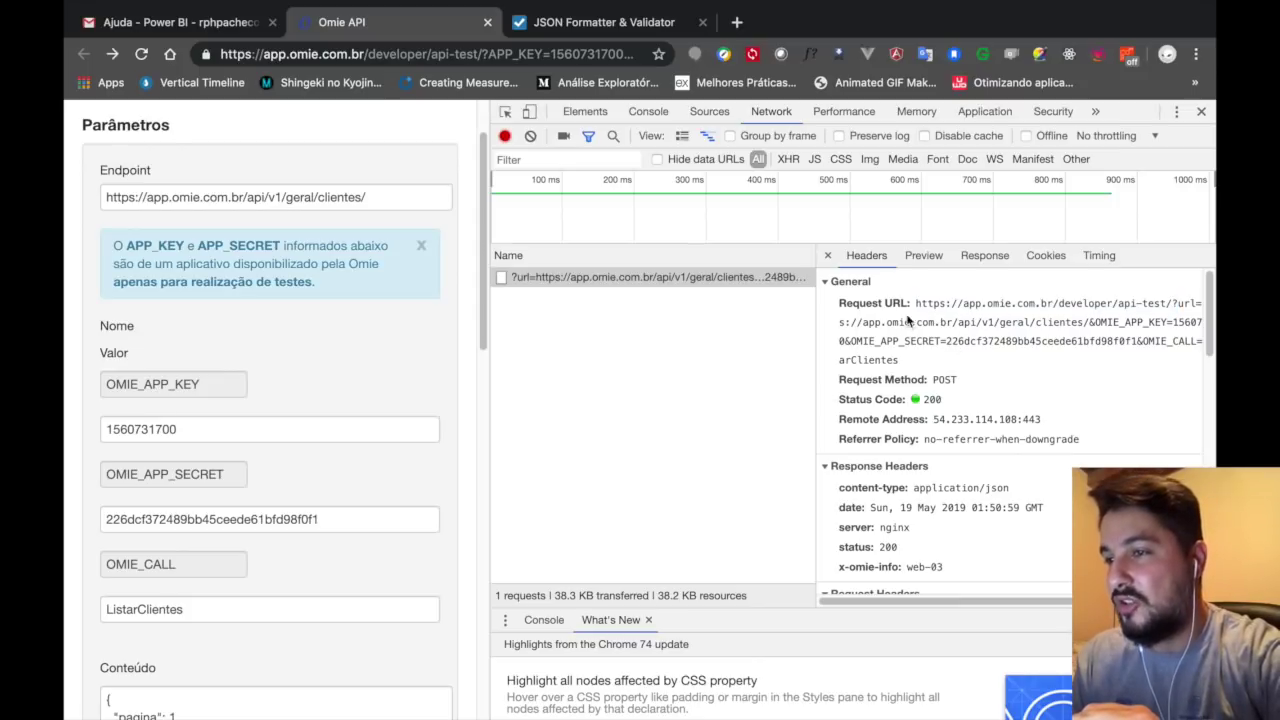
pyautogui.moveTo(876, 322); pyautogui.dragTo(1141, 321)
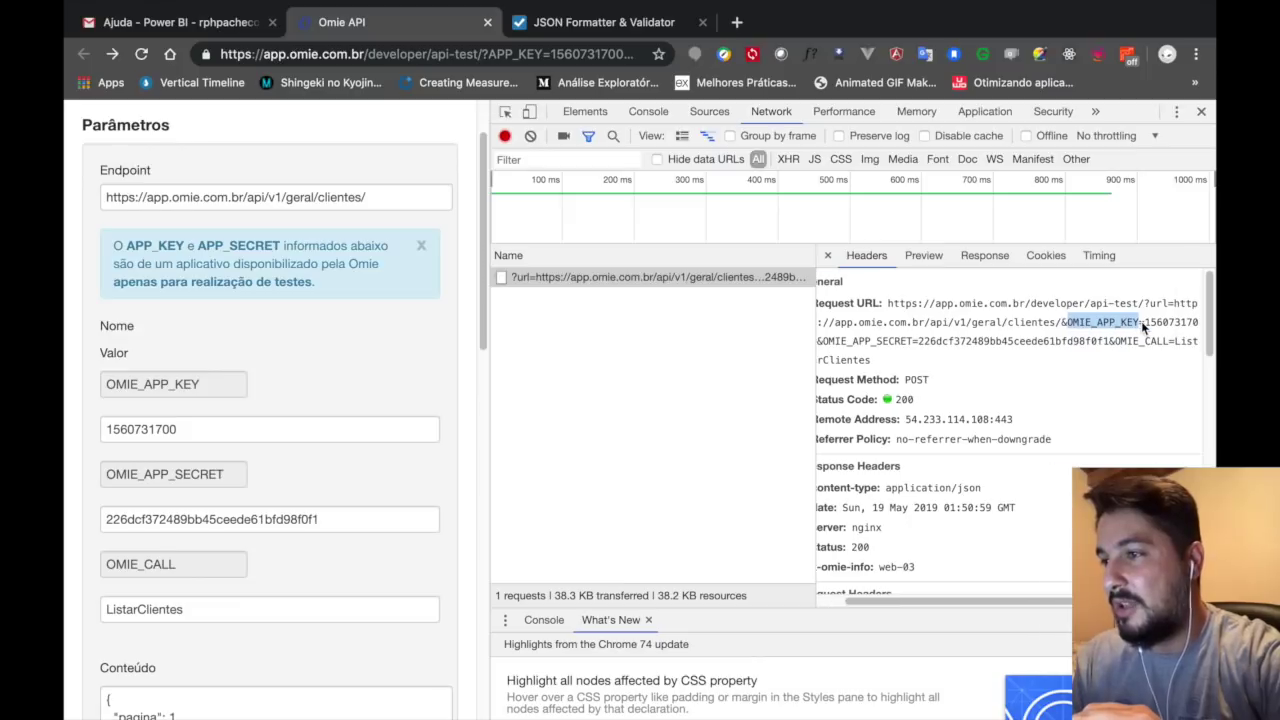
pyautogui.click(897, 343)
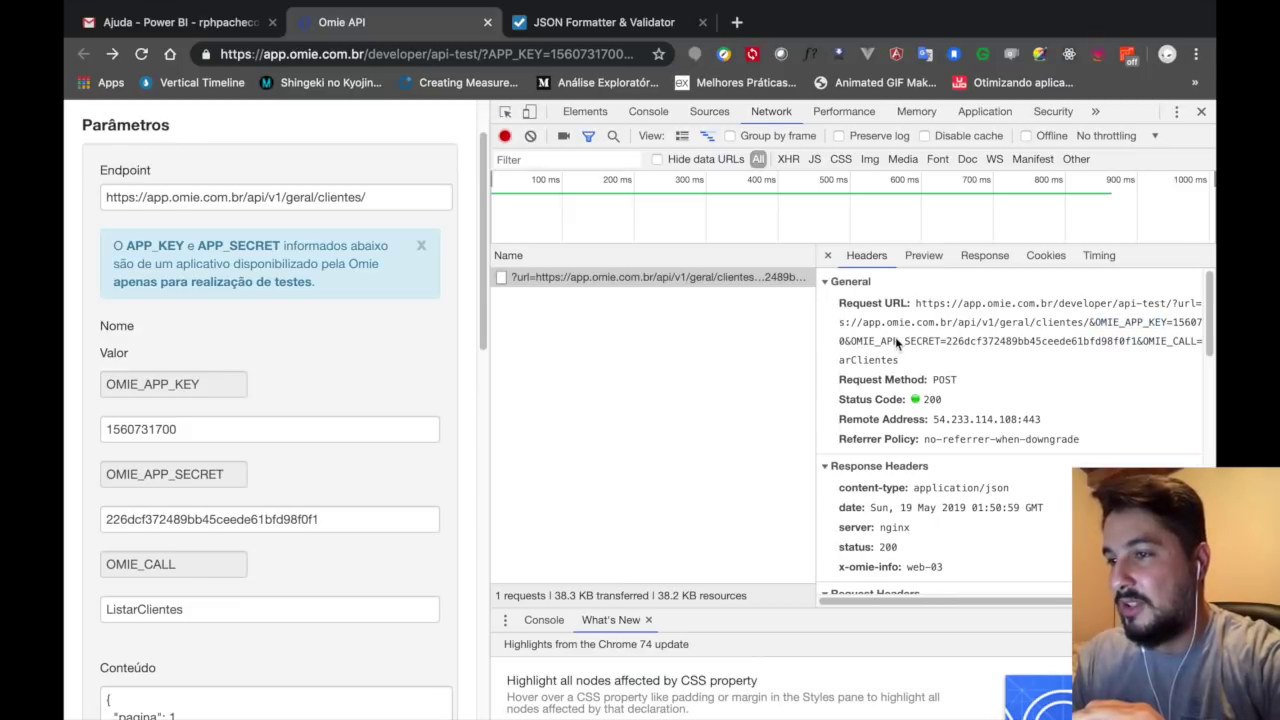
pyautogui.doubleClick(897, 343)
pyautogui.click(1154, 341)
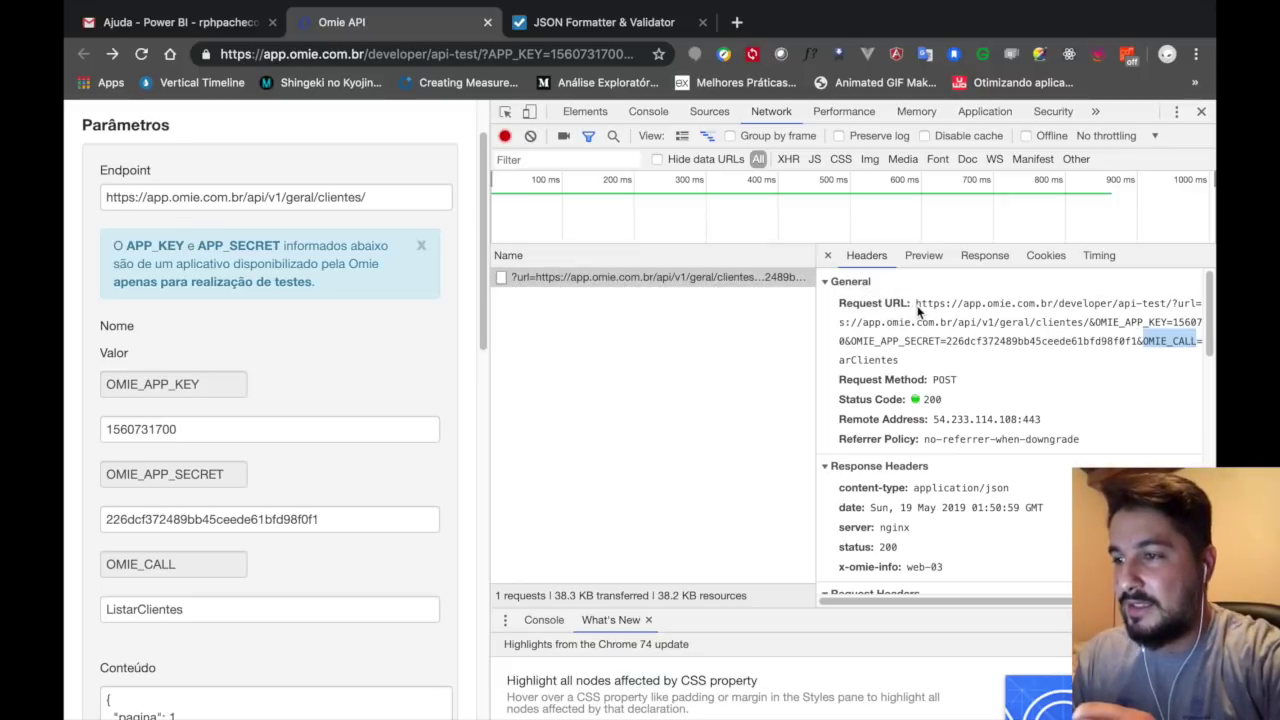
pyautogui.moveTo(916, 303); pyautogui.dragTo(937, 343)
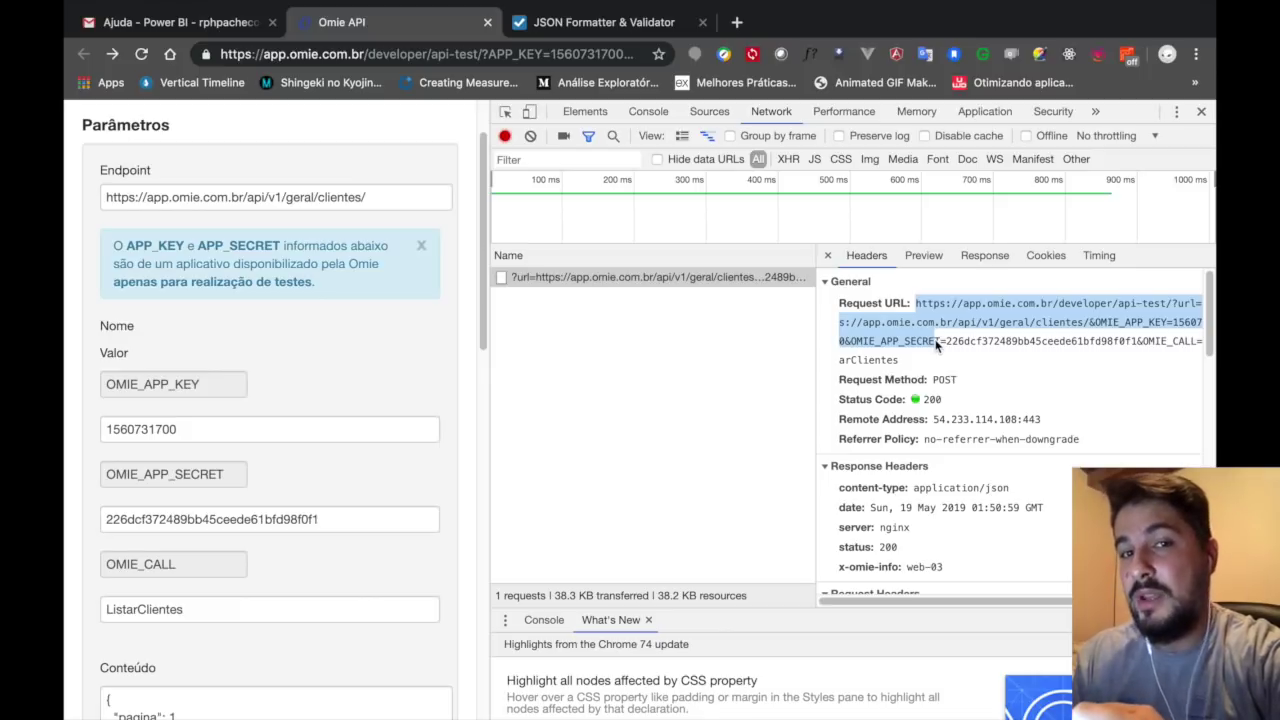
pyautogui.hotkey('ctrl', 'Right')
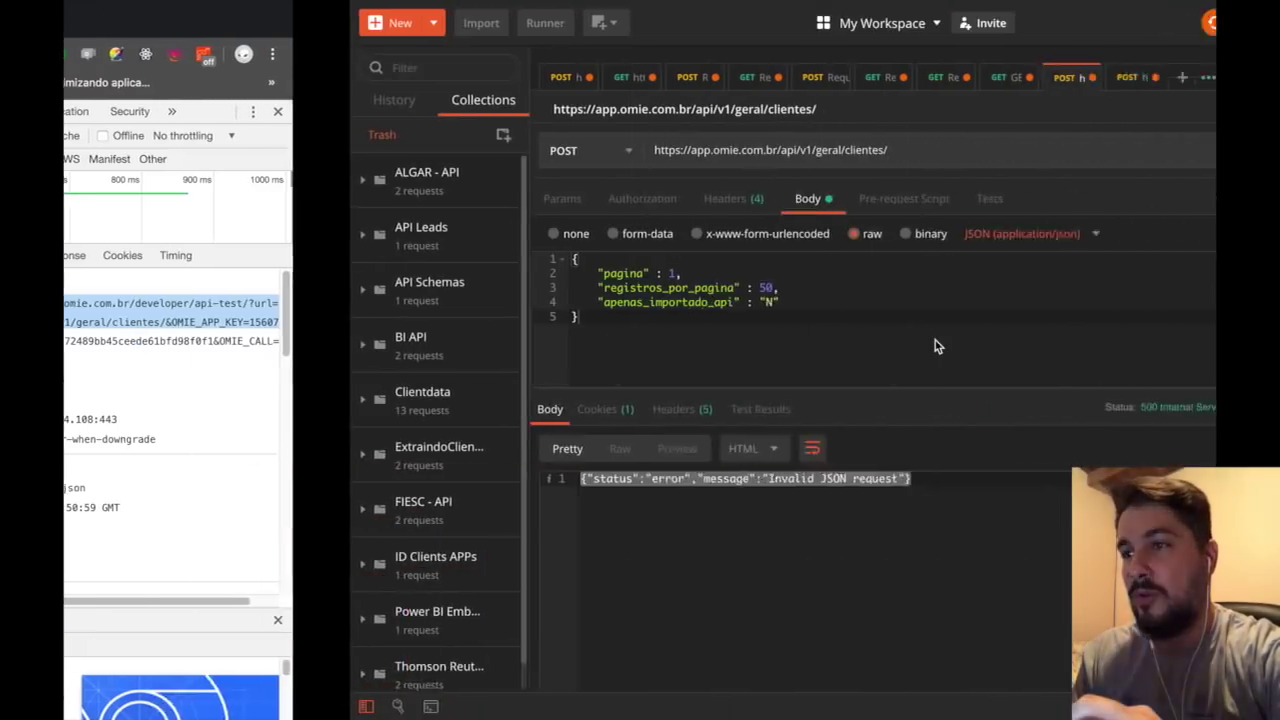
pyautogui.click(845, 78)
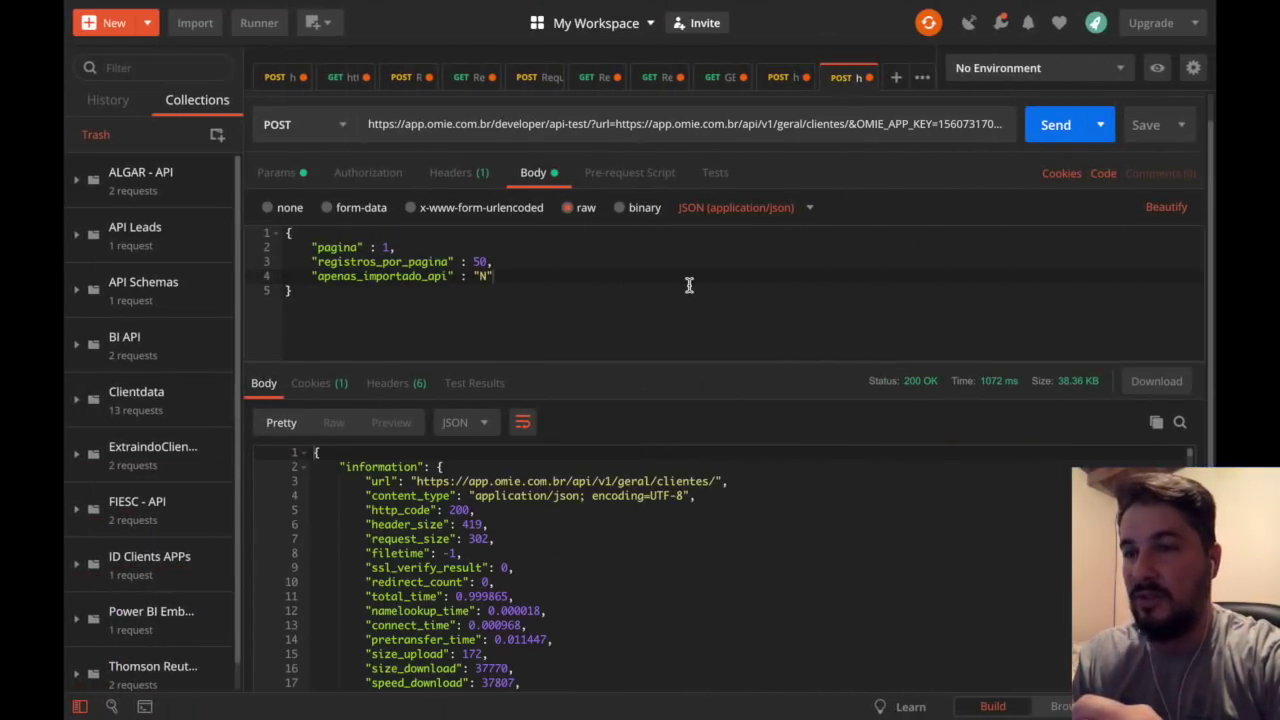
pyautogui.click(478, 131)
pyautogui.moveTo(578, 156); pyautogui.dragTo(318, 120)
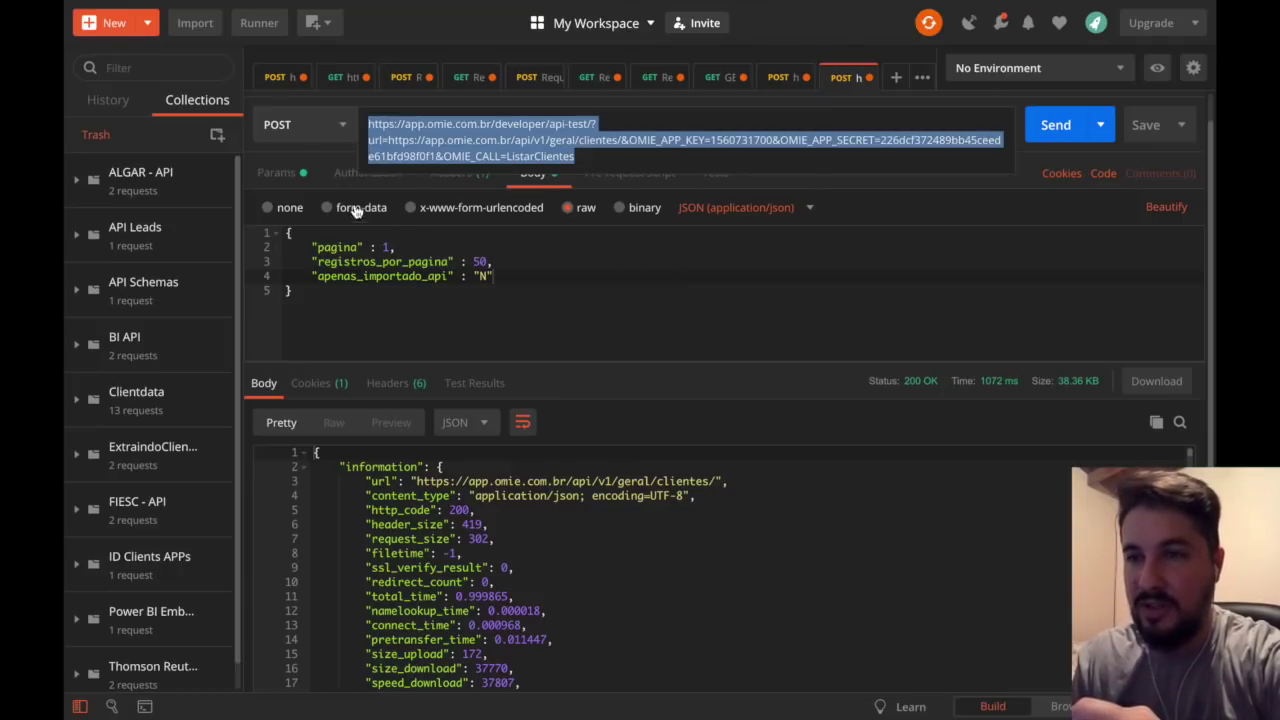
pyautogui.click(447, 180)
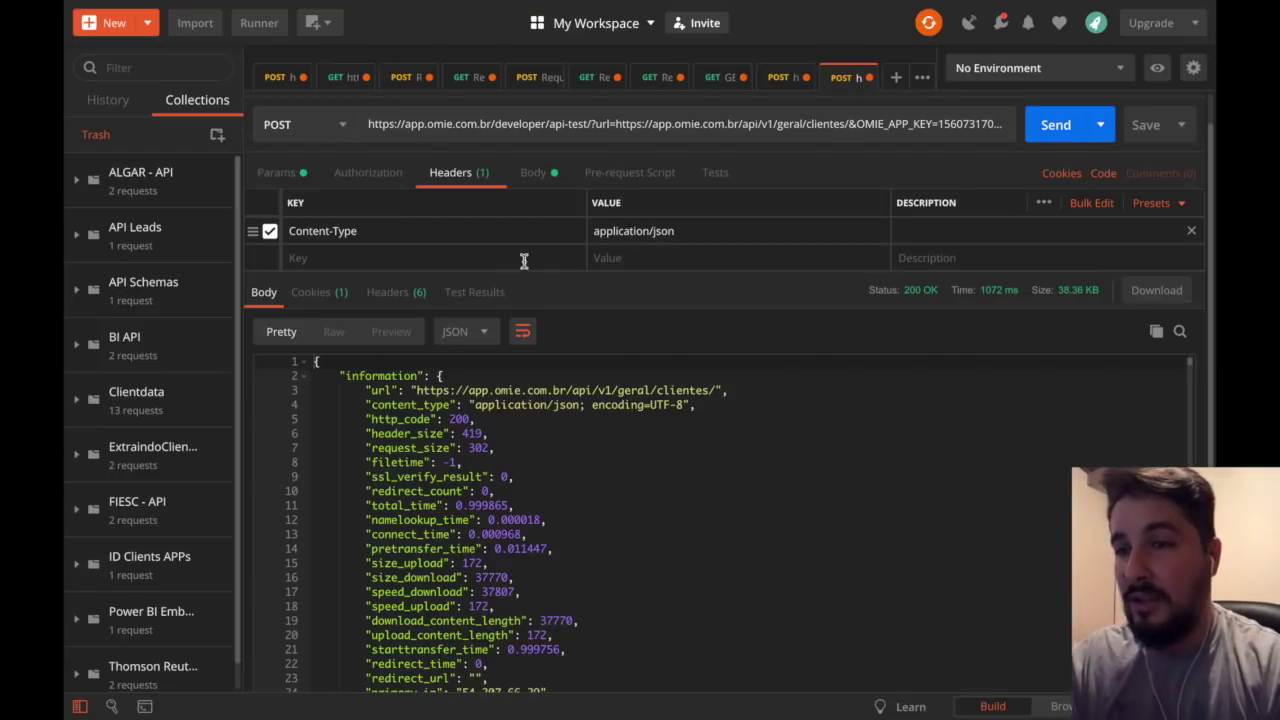
pyautogui.click(548, 180)
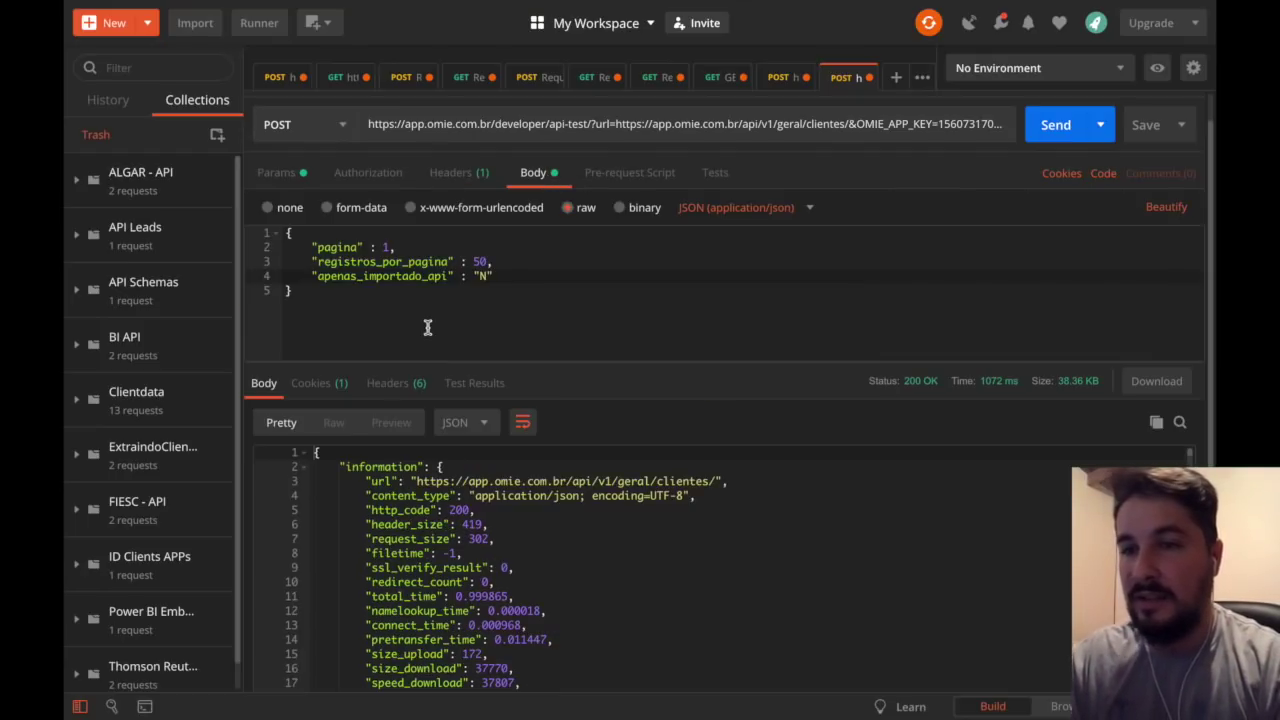
# Send the clientes POST request with its JSON body and examine the returned response_header, response pagination fields and first client record
pyautogui.moveTo(292, 291); pyautogui.dragTo(263, 230)
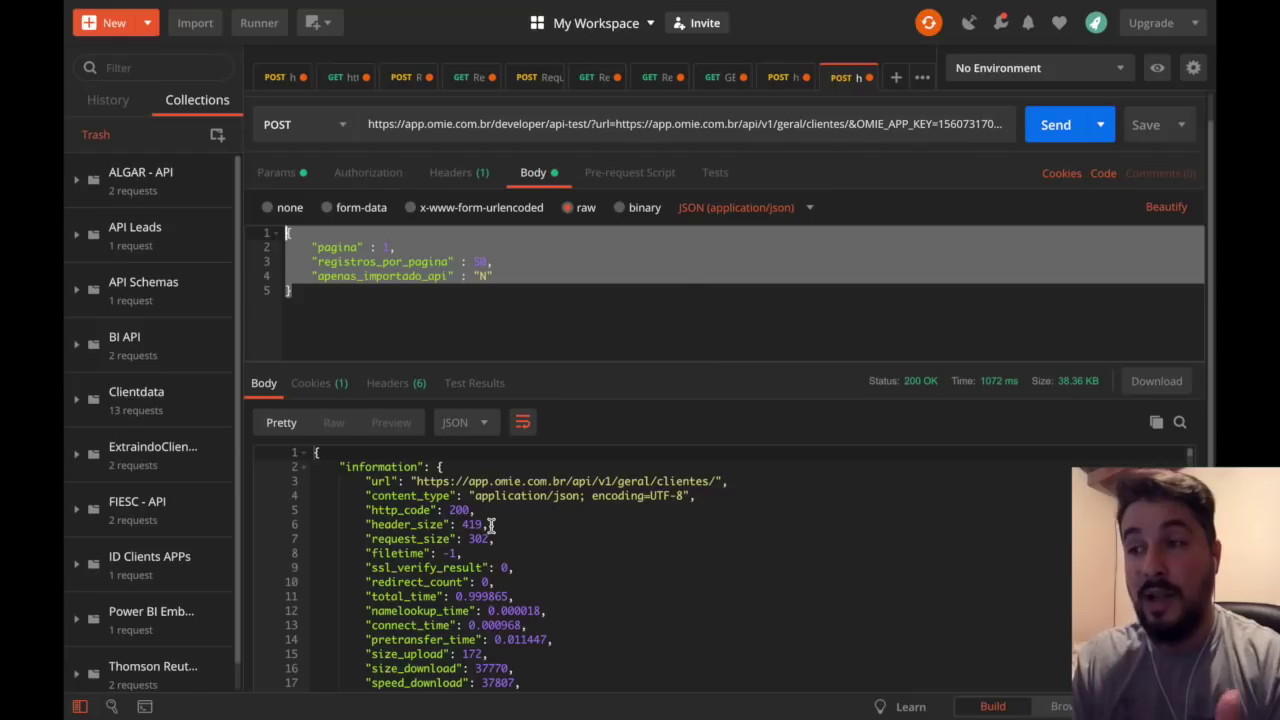
pyautogui.click(1048, 131)
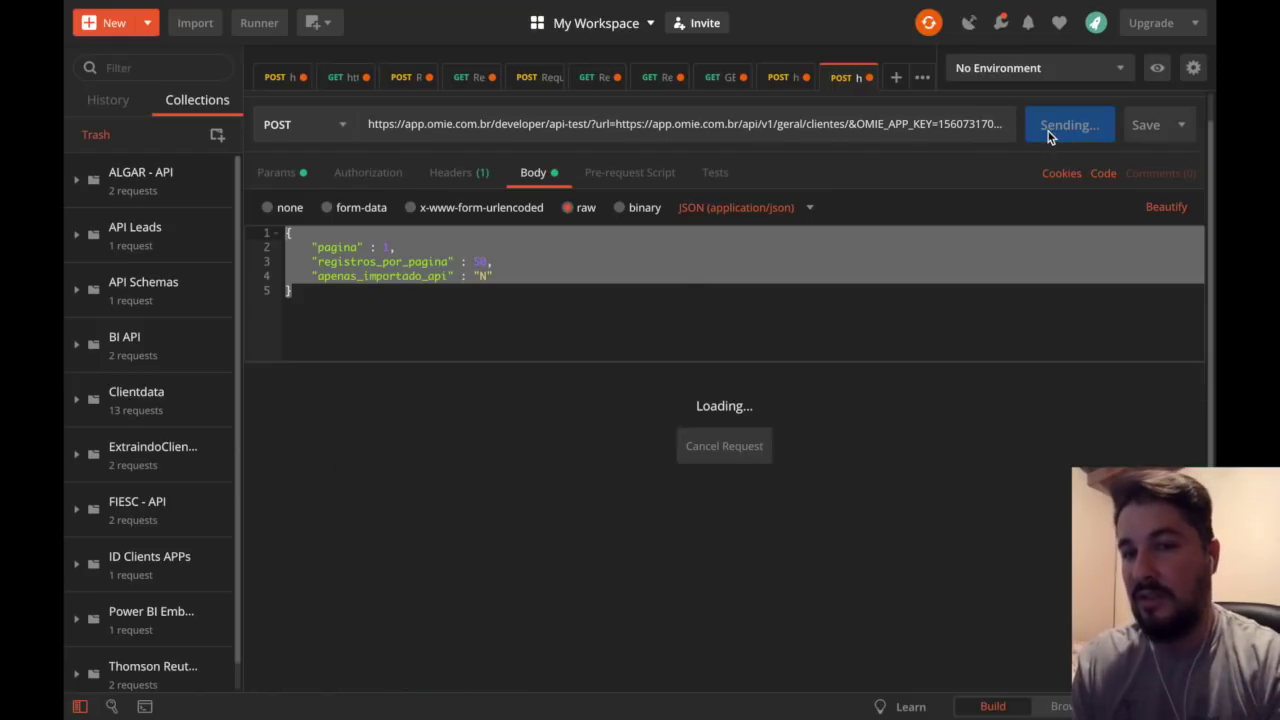
pyautogui.scroll(-5, 766, 524)
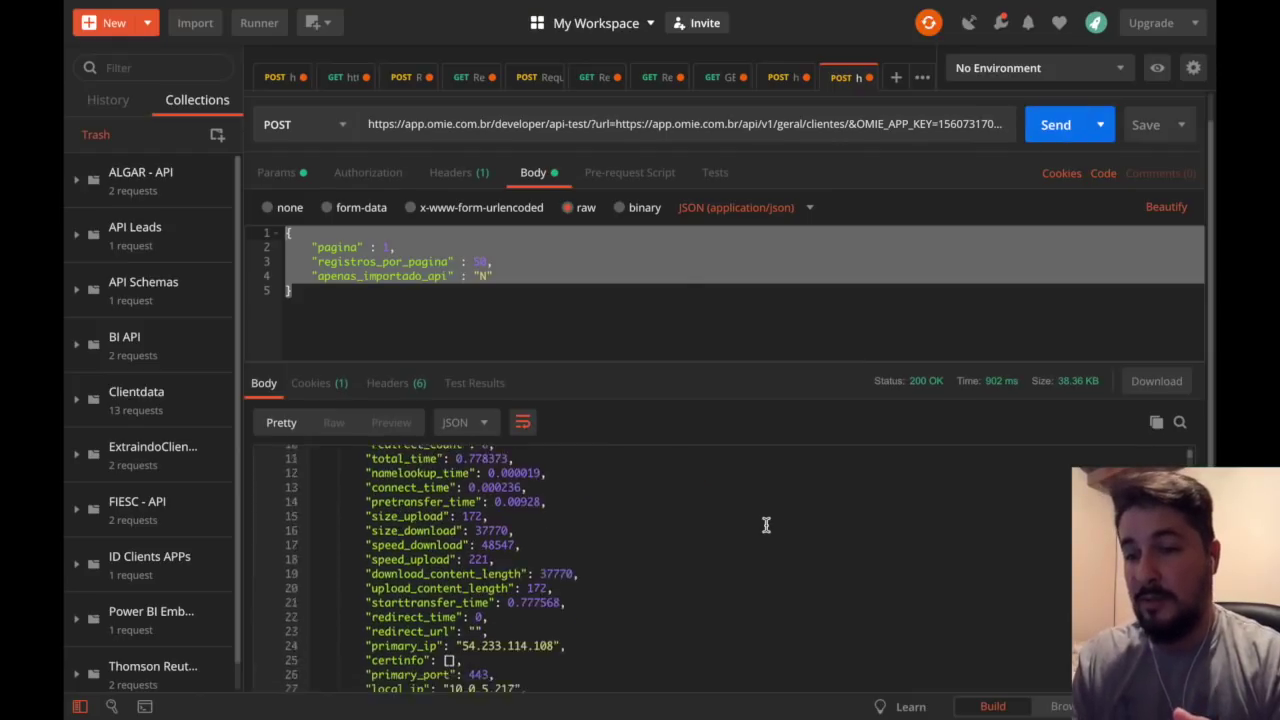
pyautogui.scroll(-3, 766, 524)
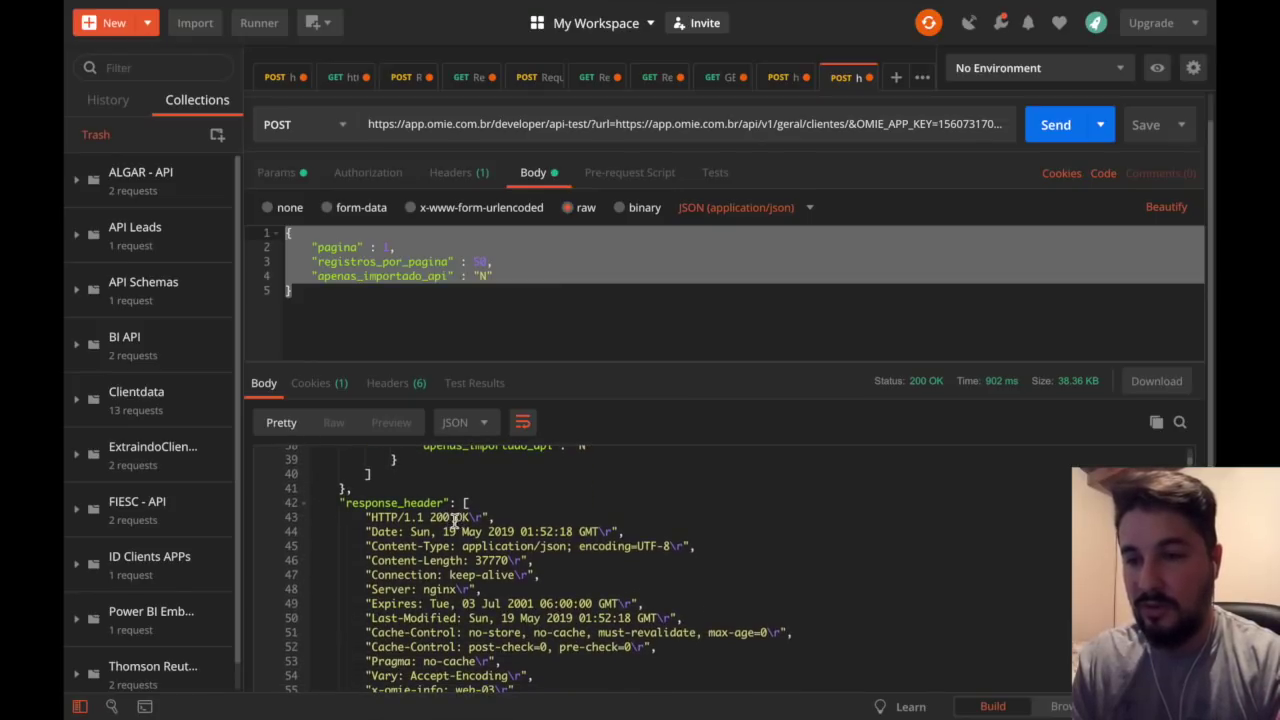
pyautogui.moveTo(432, 518); pyautogui.dragTo(455, 518)
pyautogui.scroll(-7, 455, 518)
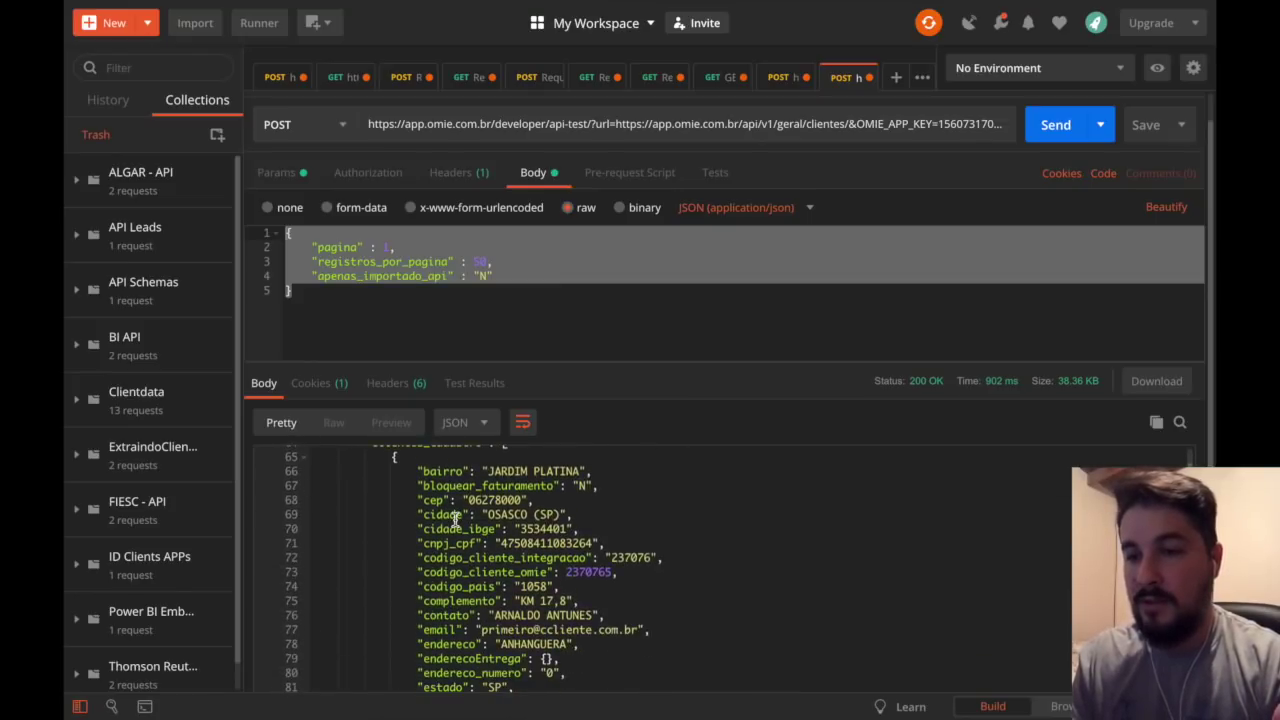
pyautogui.scroll(-1, 455, 518)
pyautogui.scroll(5, 455, 518)
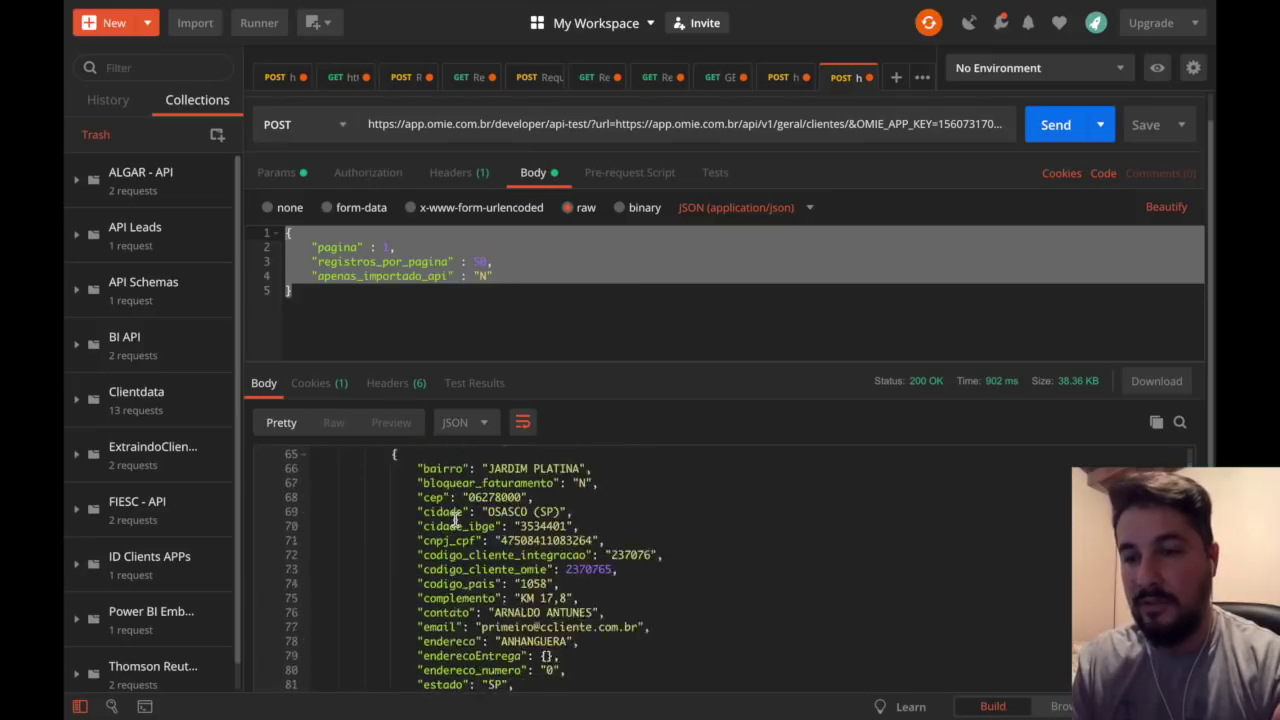
pyautogui.doubleClick(352, 535)
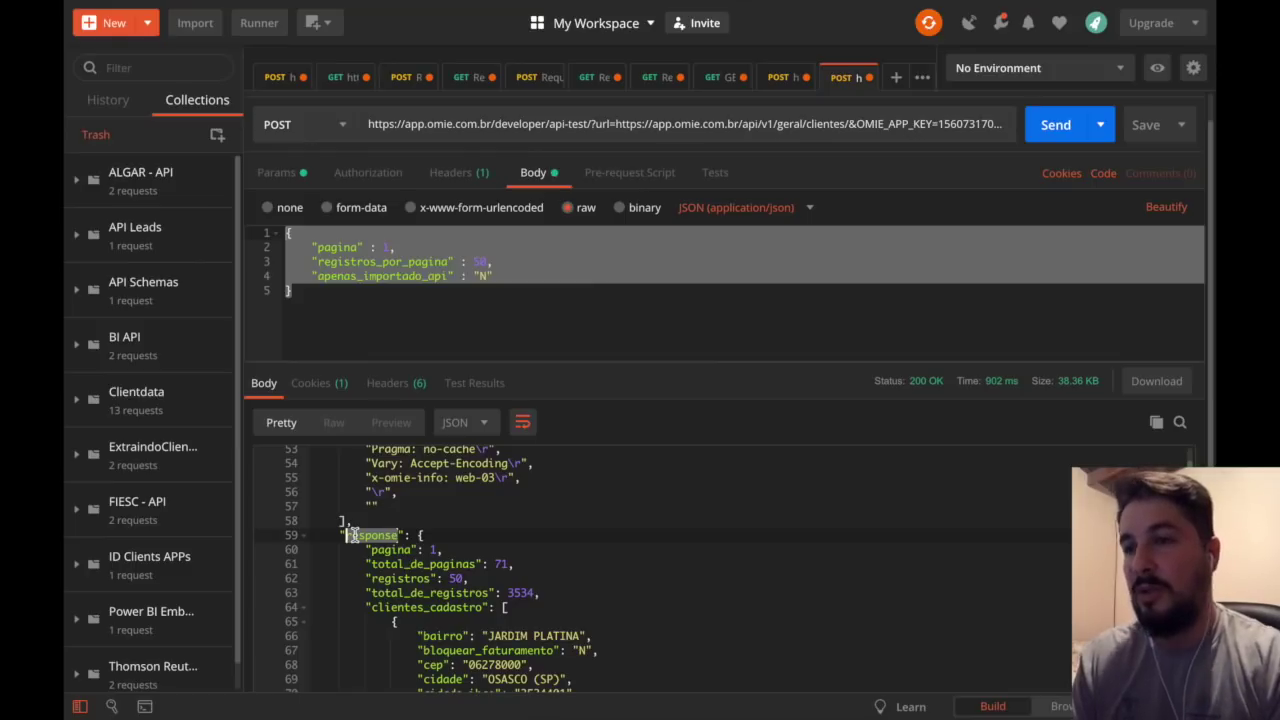
# Copy the full request URL from Postman, switch to the requestPaginate file in Power BI Desktop and open the Power Query Editor
pyautogui.hotkey('ctrl', 'Right')
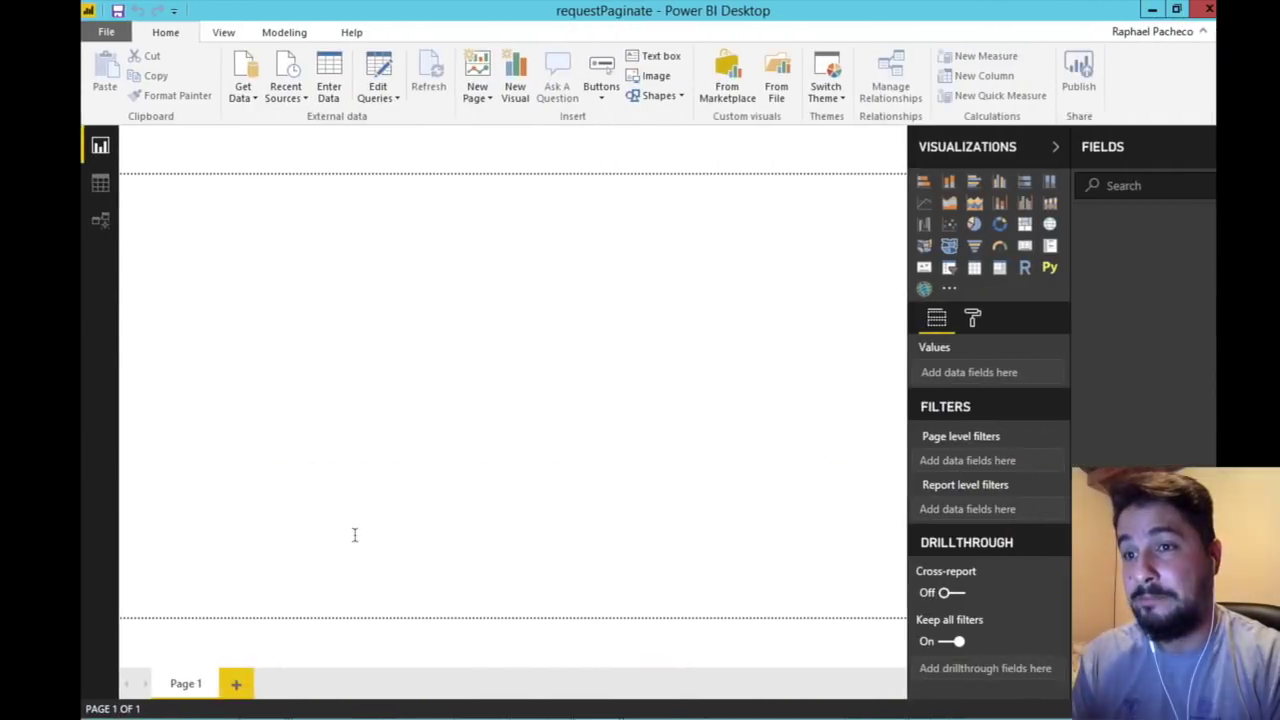
pyautogui.hotkey('ctrl', 'Left')
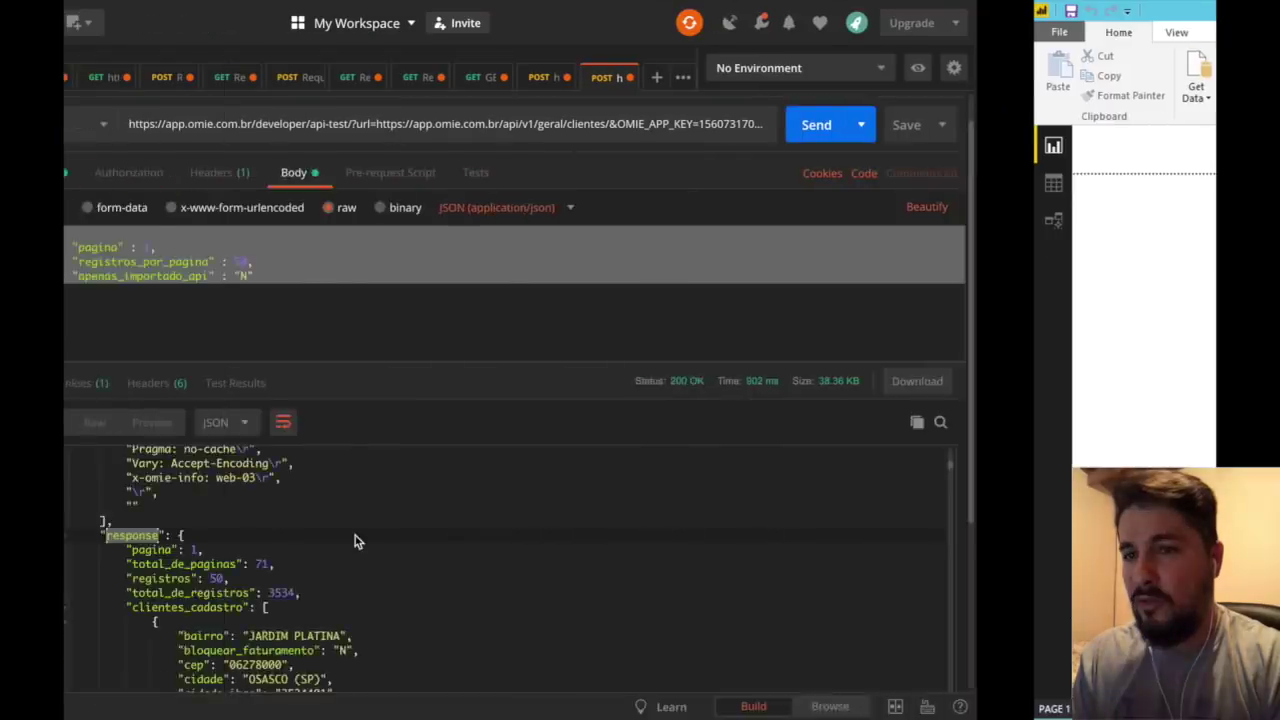
pyautogui.tripleClick(556, 123)
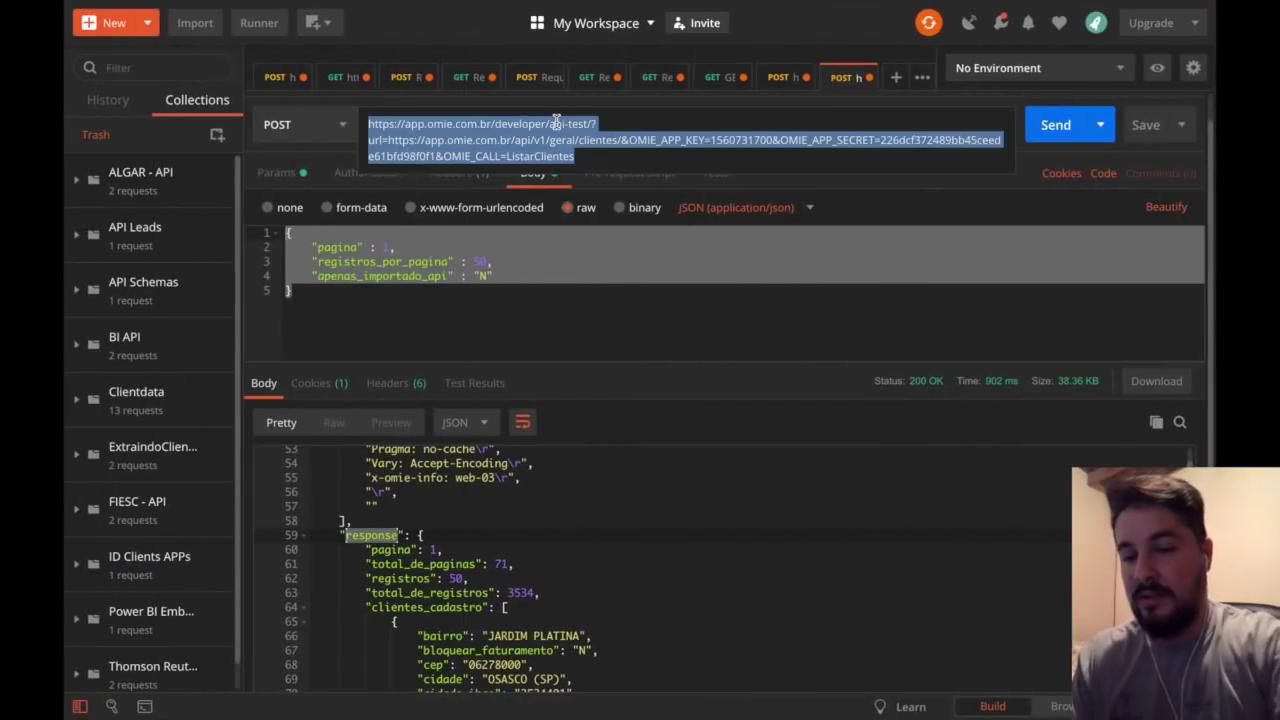
pyautogui.hotkey('ctrl', 'Right')
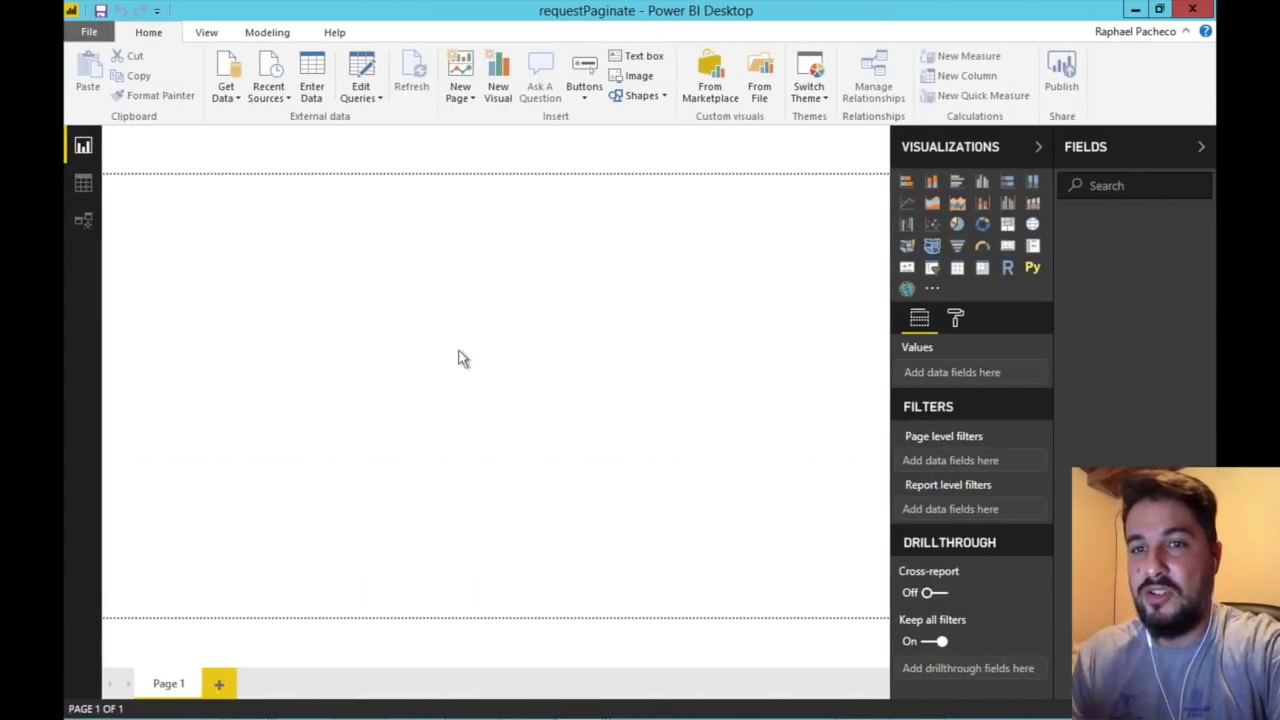
pyautogui.click(360, 80)
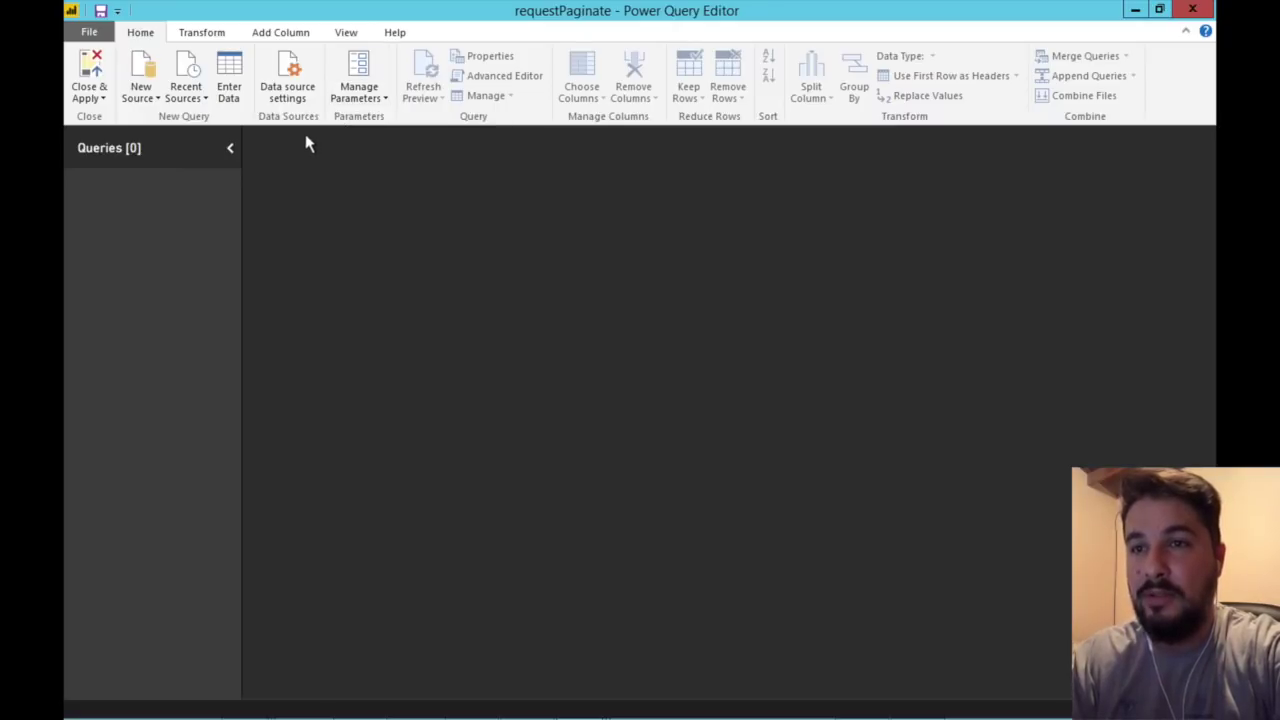
# Create a new query parameter and name it path
pyautogui.click(368, 100)
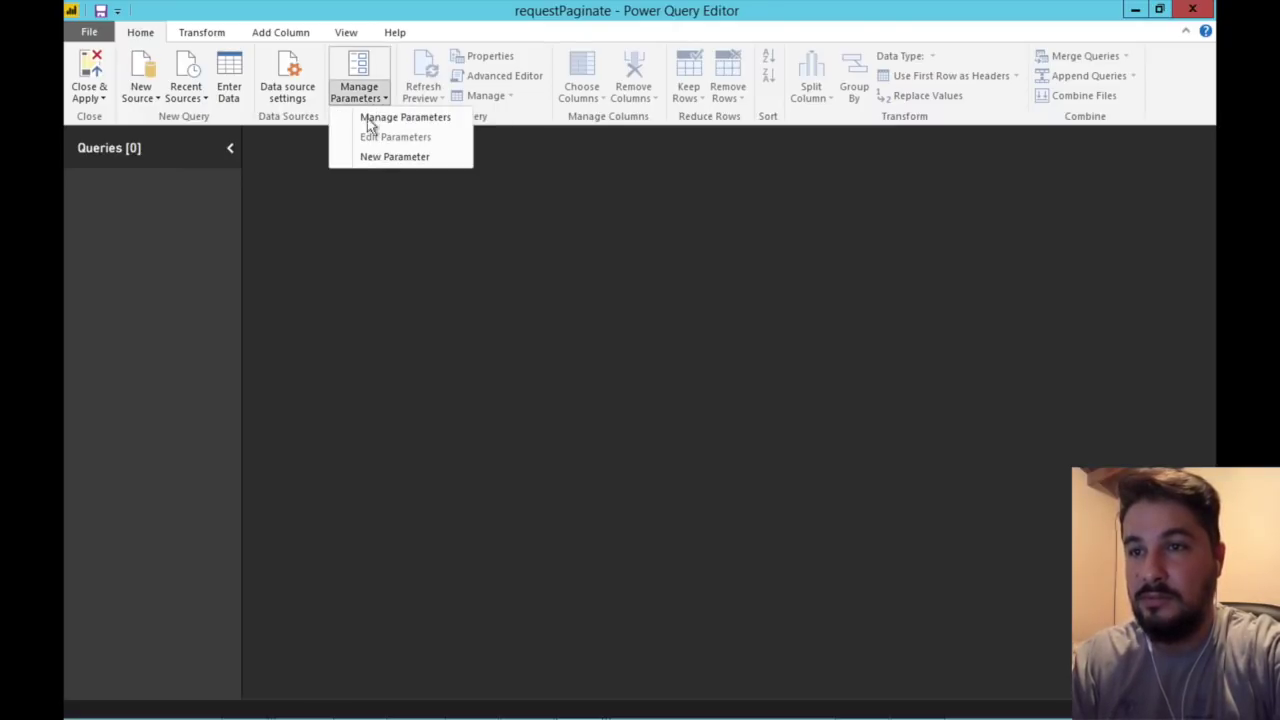
pyautogui.click(370, 158)
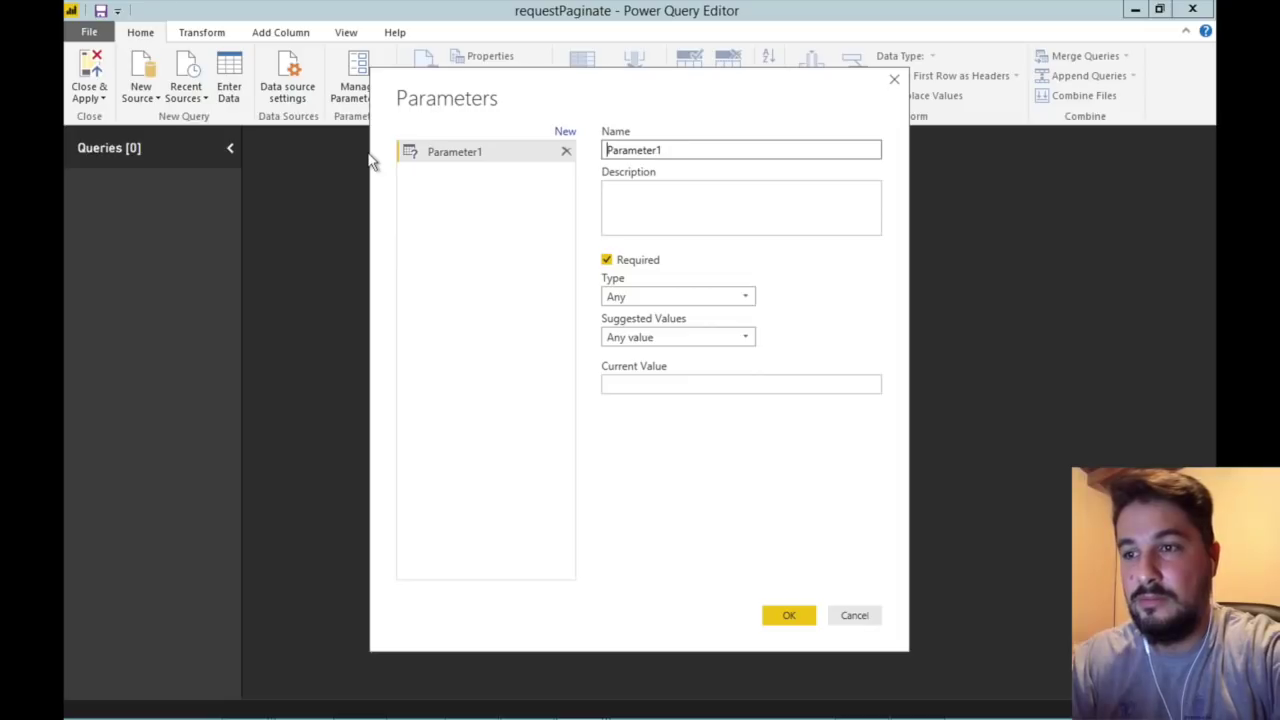
pyautogui.moveTo(667, 150); pyautogui.dragTo(560, 155)
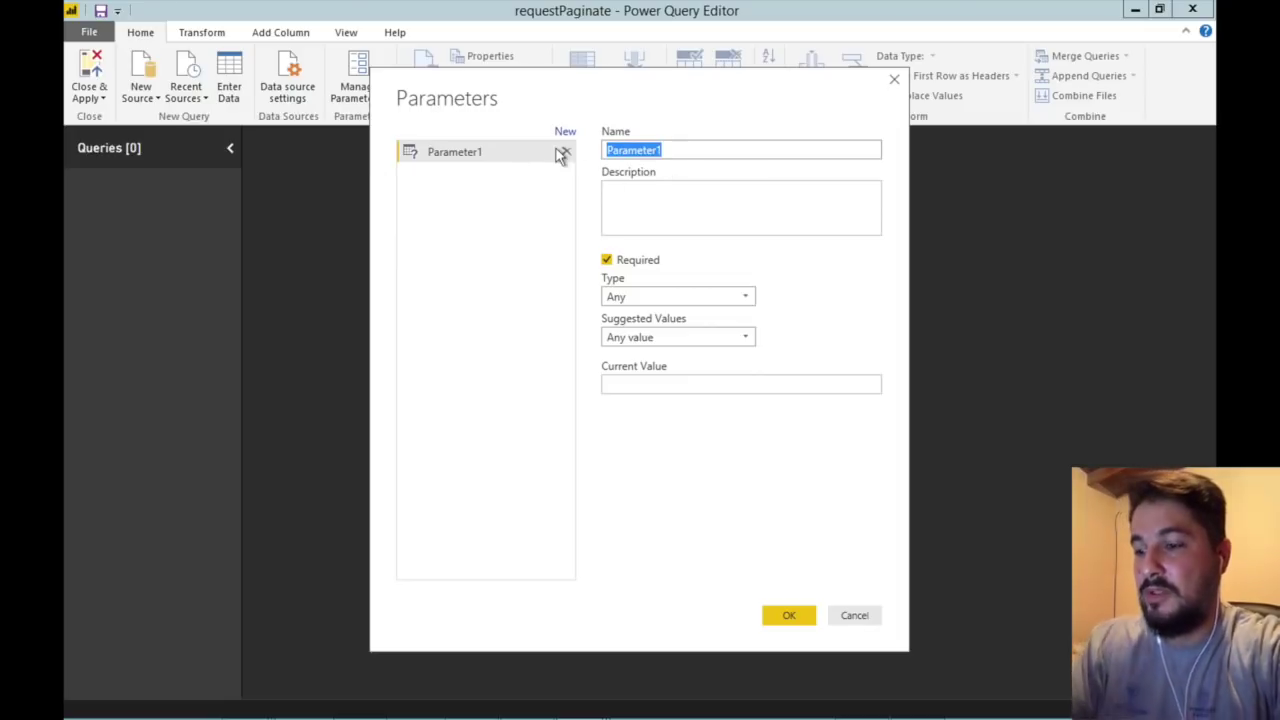
pyautogui.write('path')
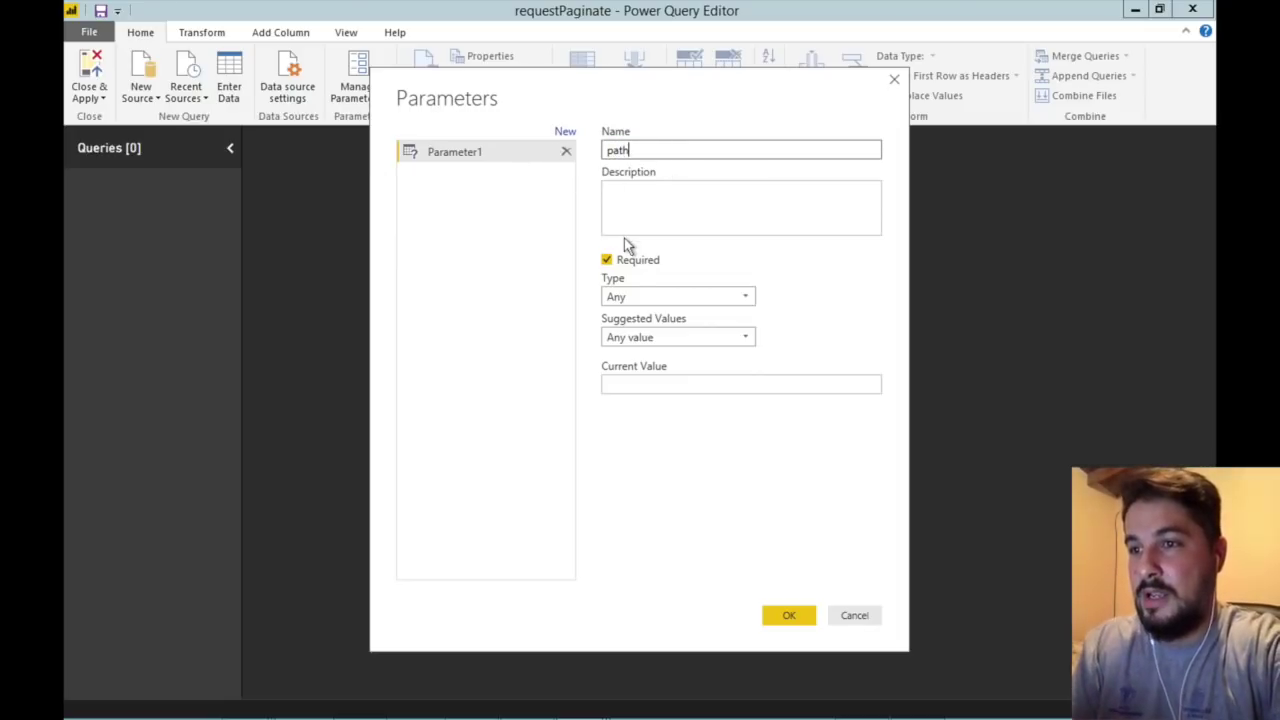
# Give the path parameter the Text type and paste the copied Omie request URL, including the app key and secret, as its current value
pyautogui.click(669, 299)
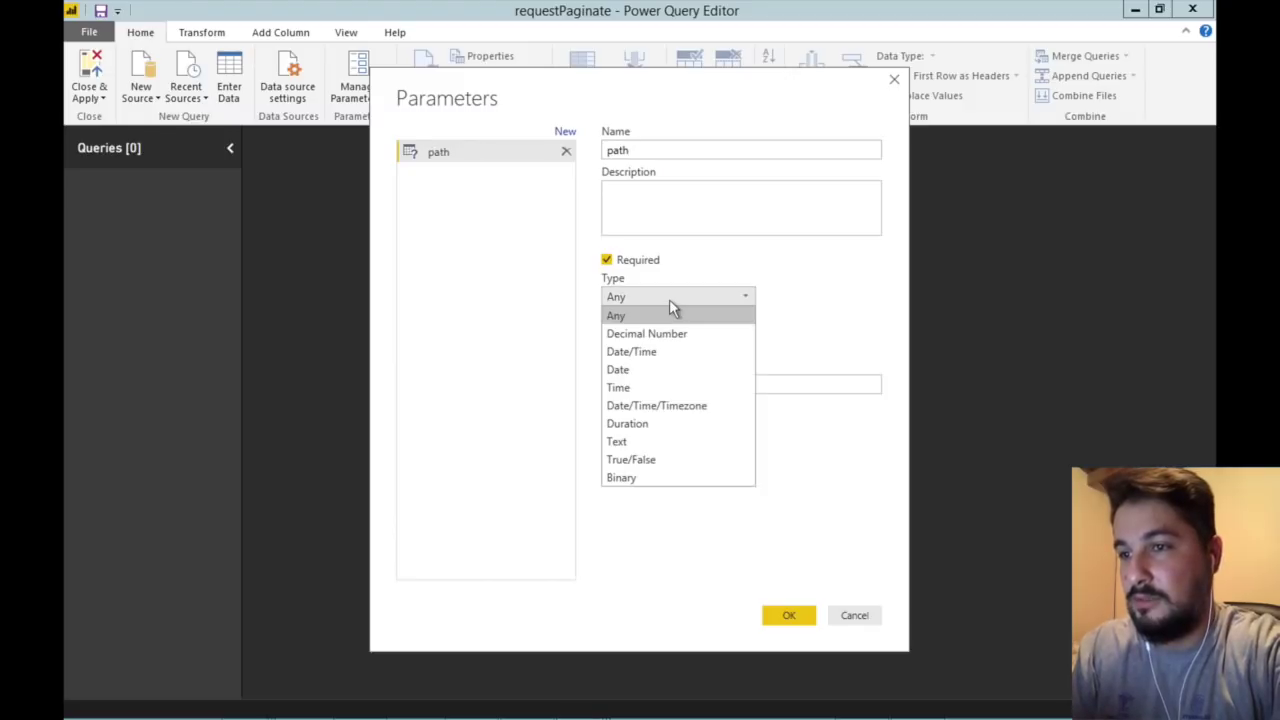
pyautogui.click(797, 298)
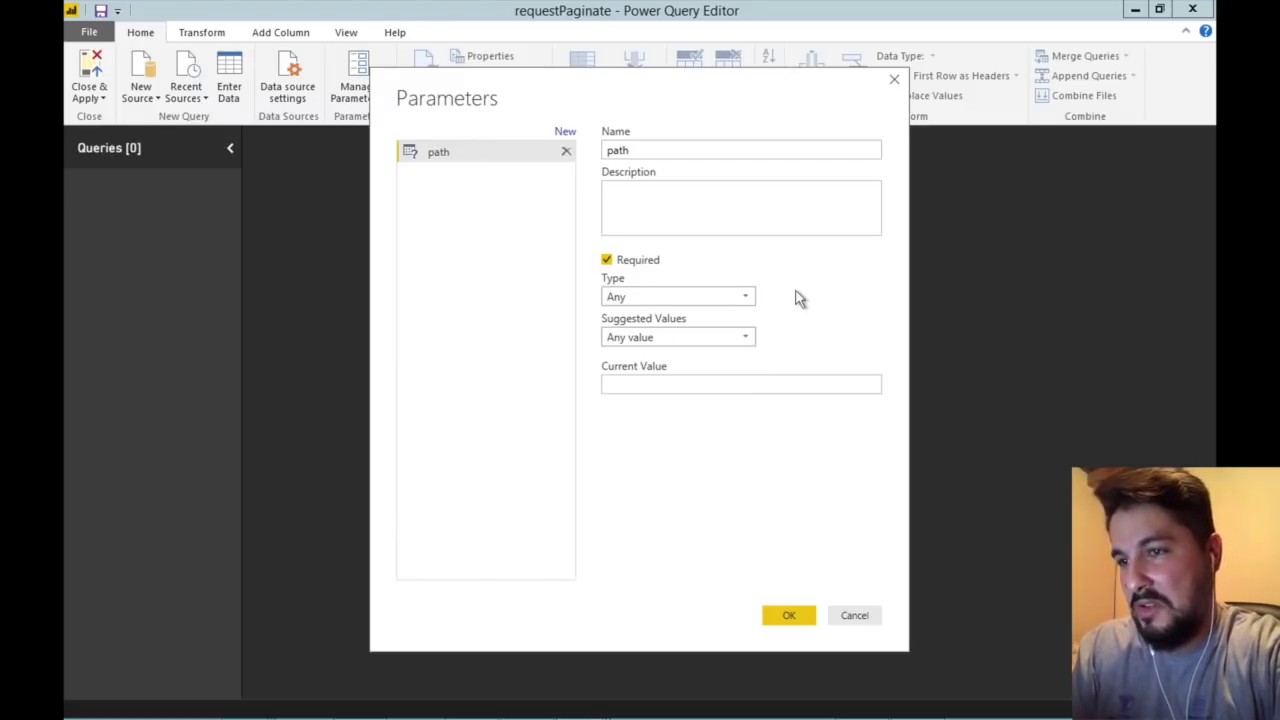
pyautogui.click(684, 385)
pyautogui.hotkey('ctrl', 'v')
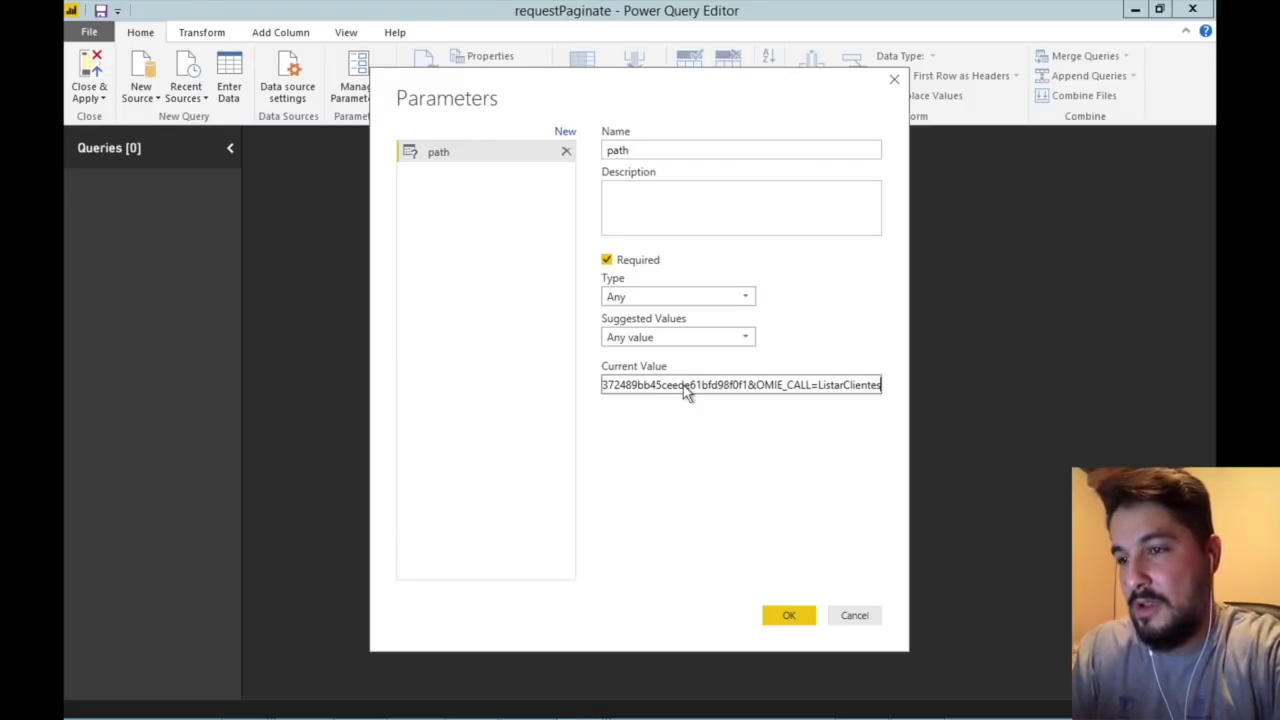
pyautogui.click(707, 297)
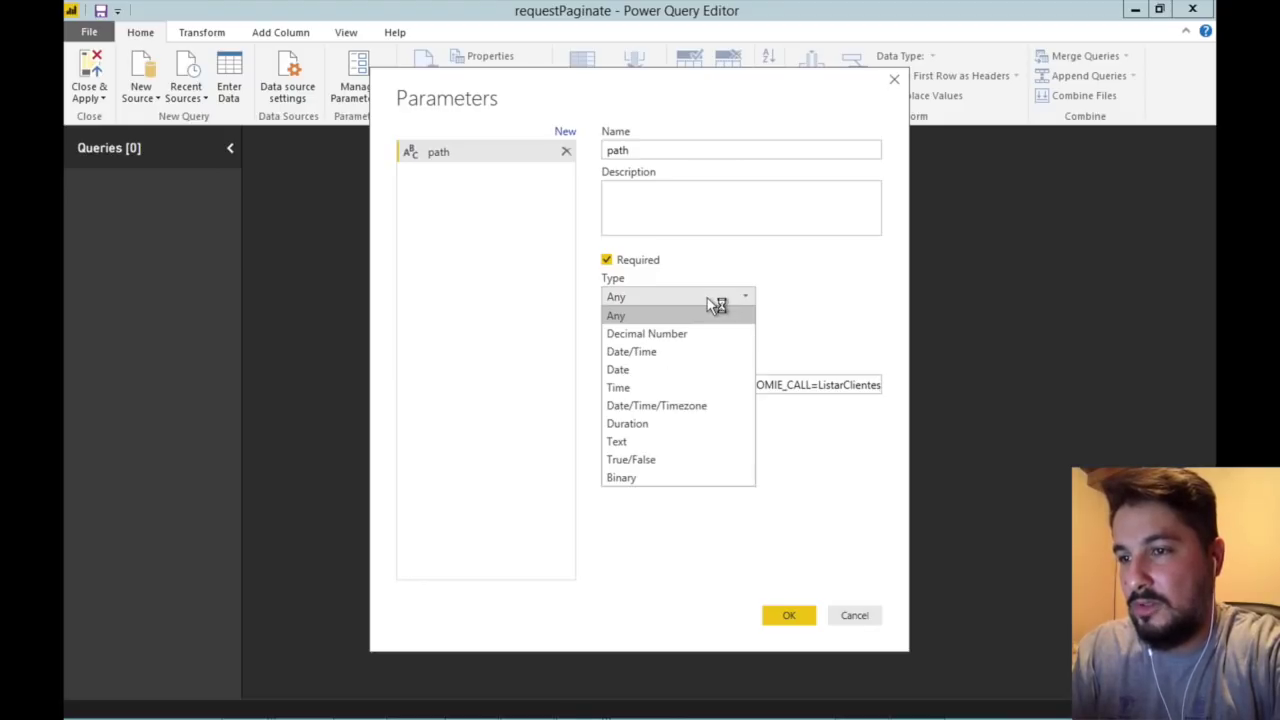
pyautogui.click(650, 446)
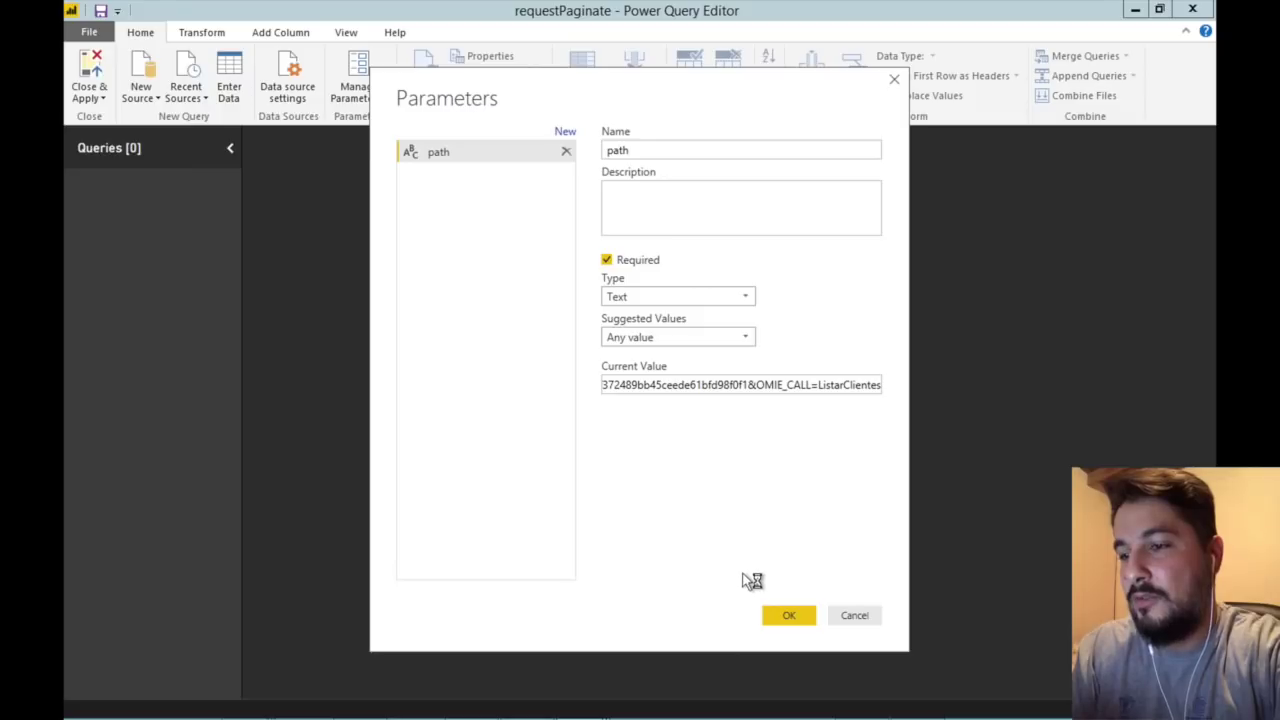
pyautogui.click(787, 615)
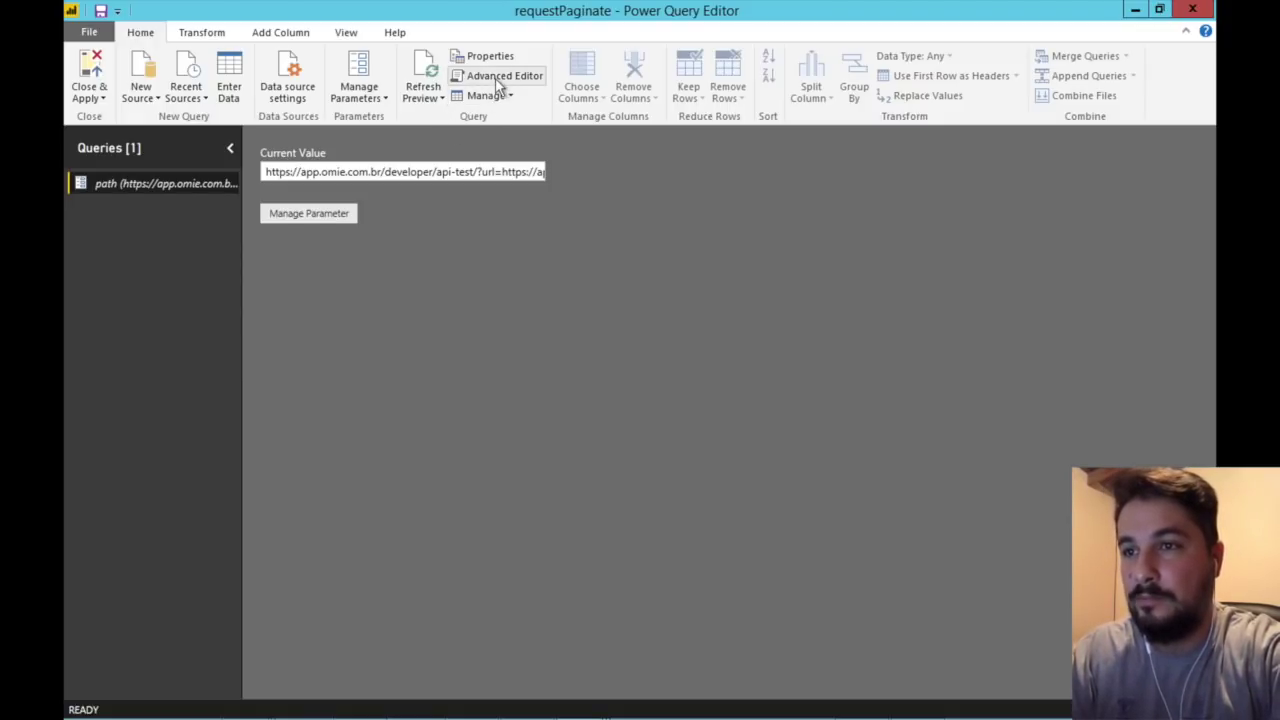
pyautogui.click(378, 97)
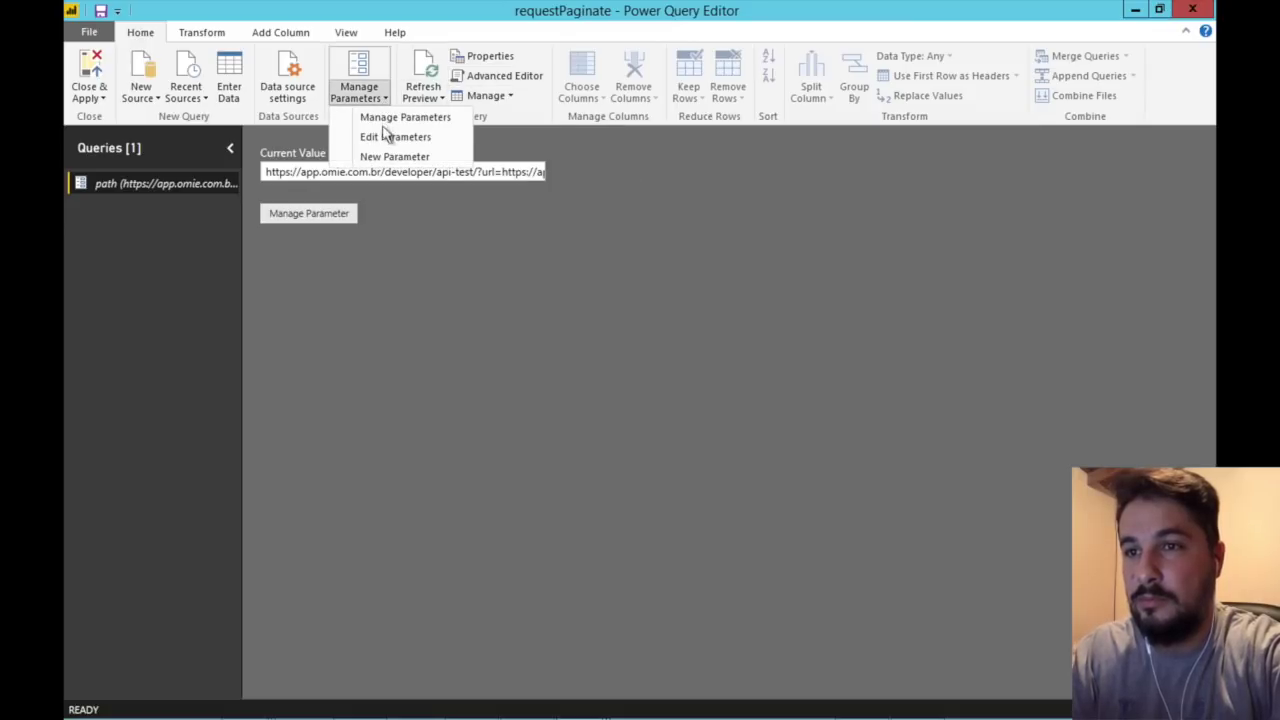
pyautogui.click(386, 140)
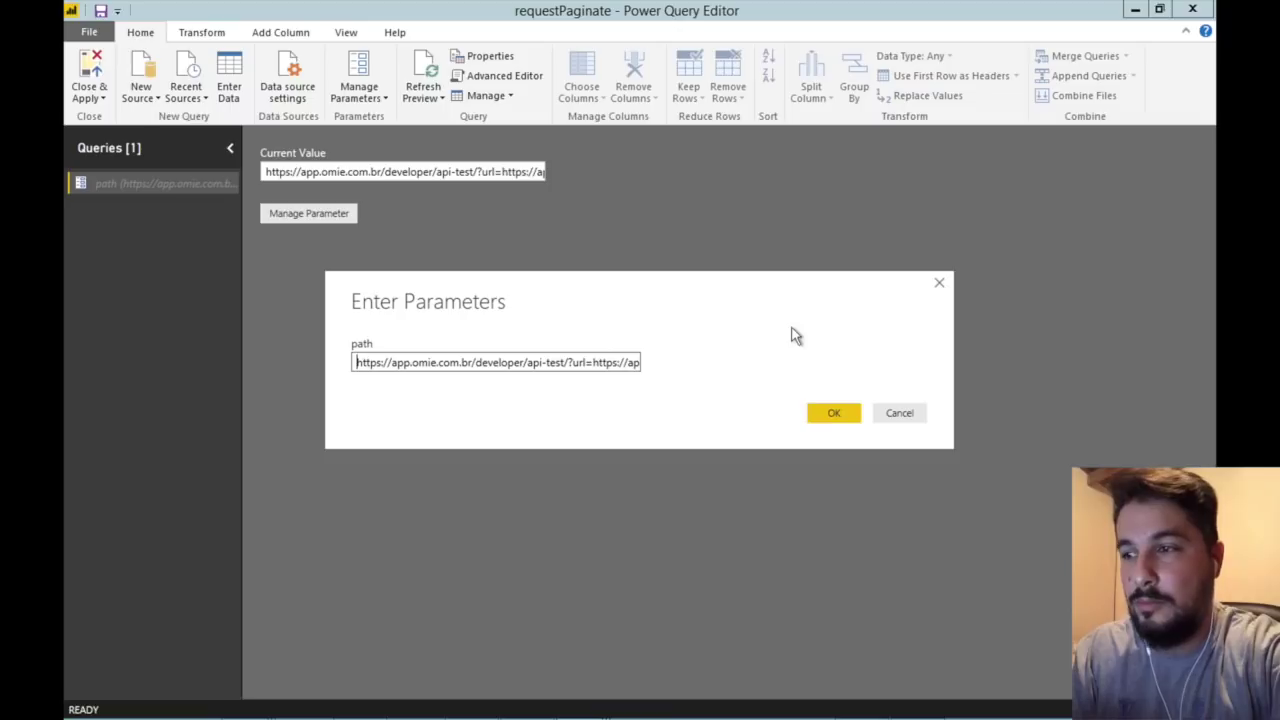
pyautogui.click(939, 283)
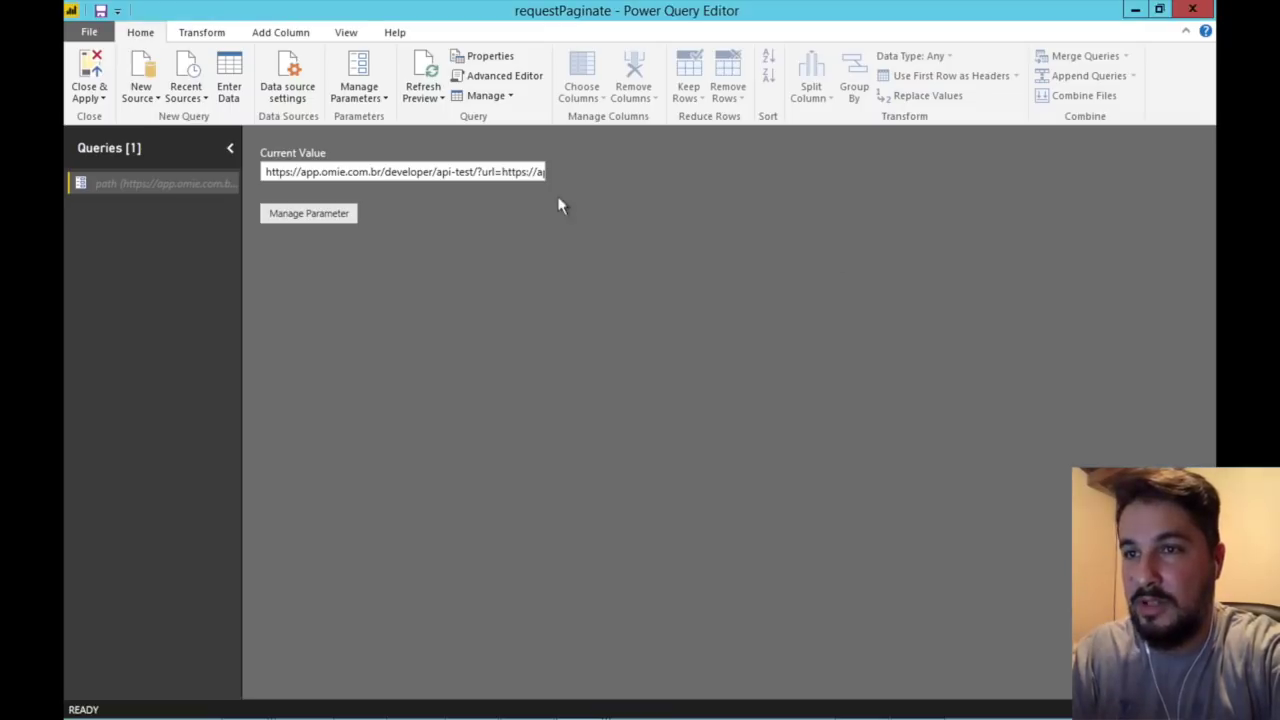
# Create another parameter named limit and check the registros_por_pagina value in Postman's JSON request body
pyautogui.click(385, 95)
pyautogui.click(378, 166)
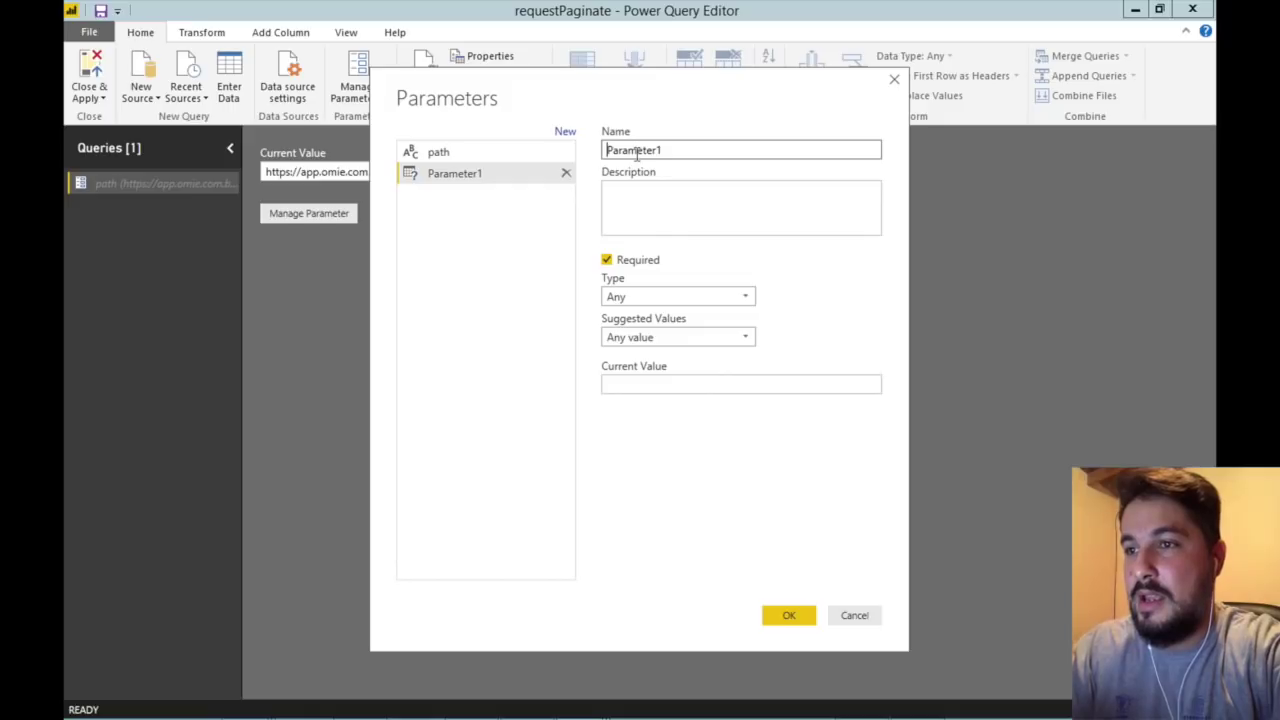
pyautogui.doubleClick(637, 158)
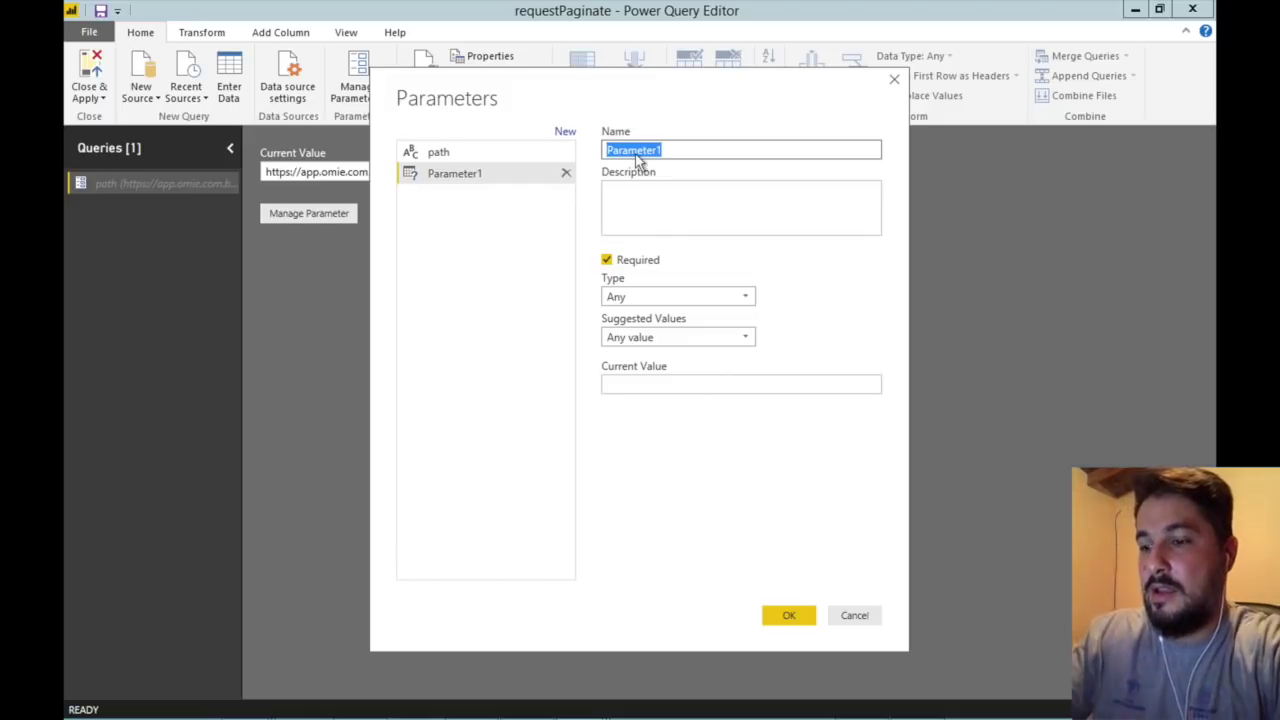
pyautogui.write('limit')
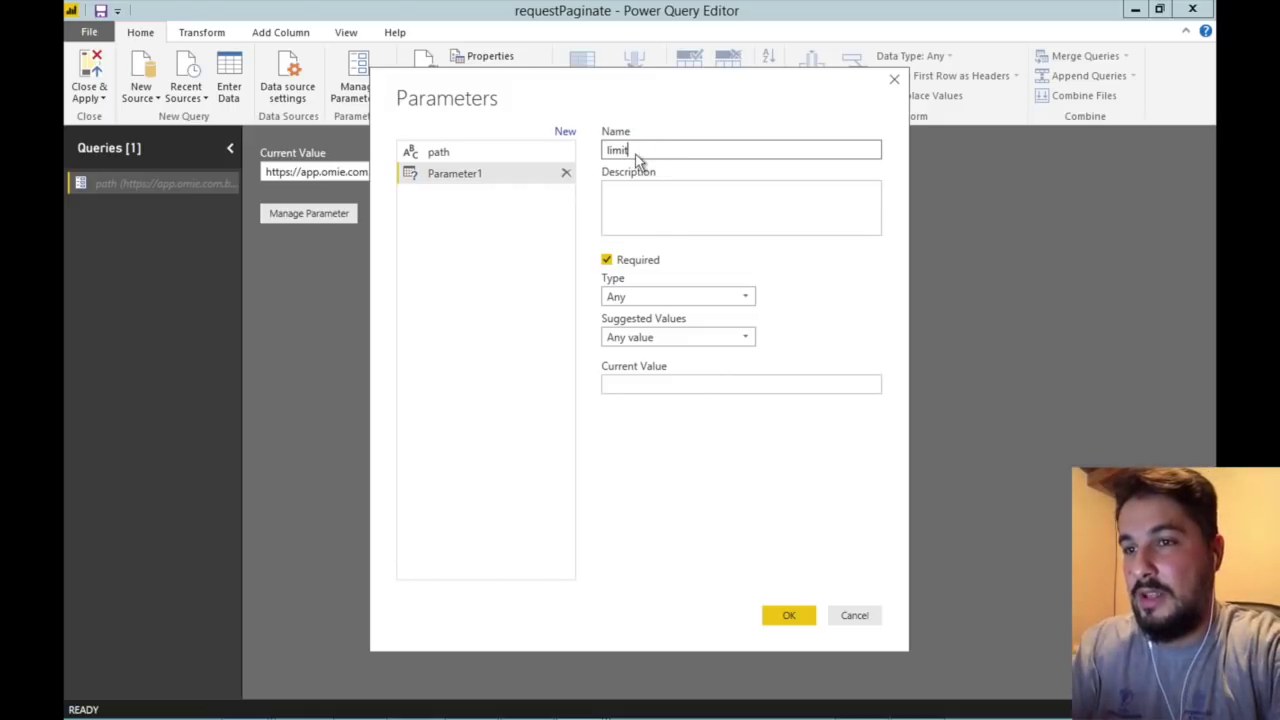
pyautogui.click(645, 190)
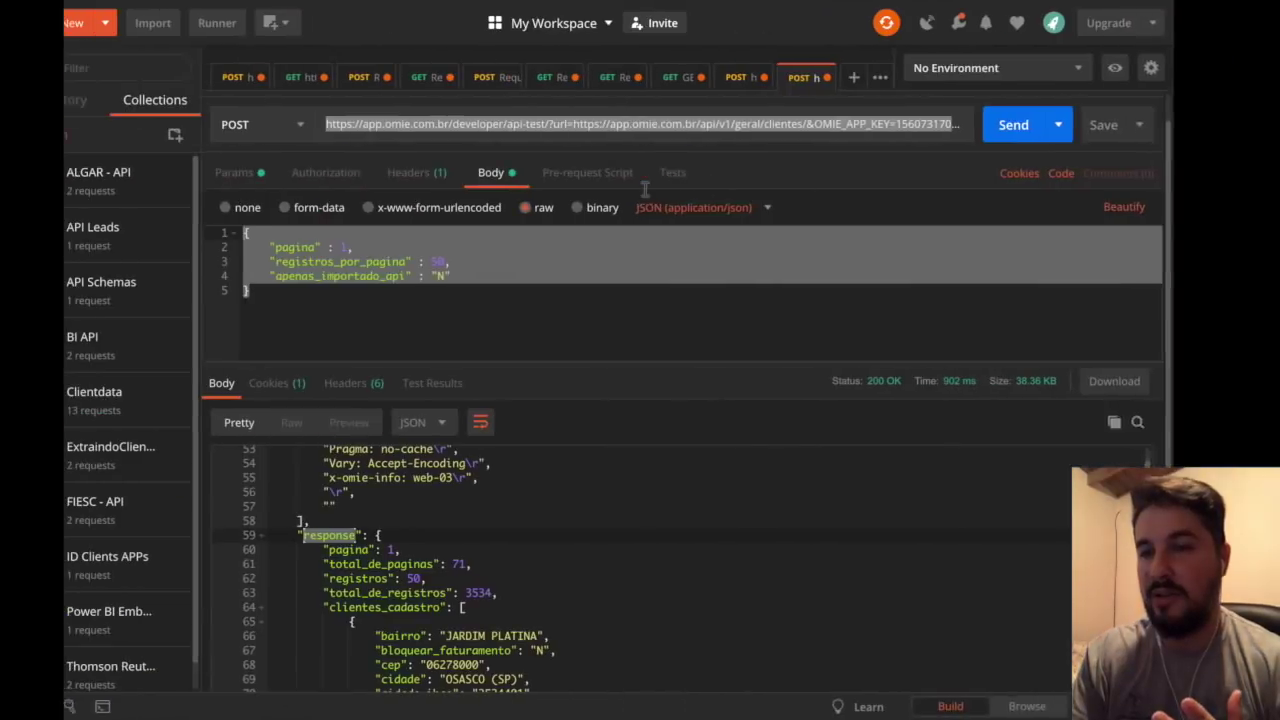
pyautogui.click(480, 272)
pyautogui.click(478, 260)
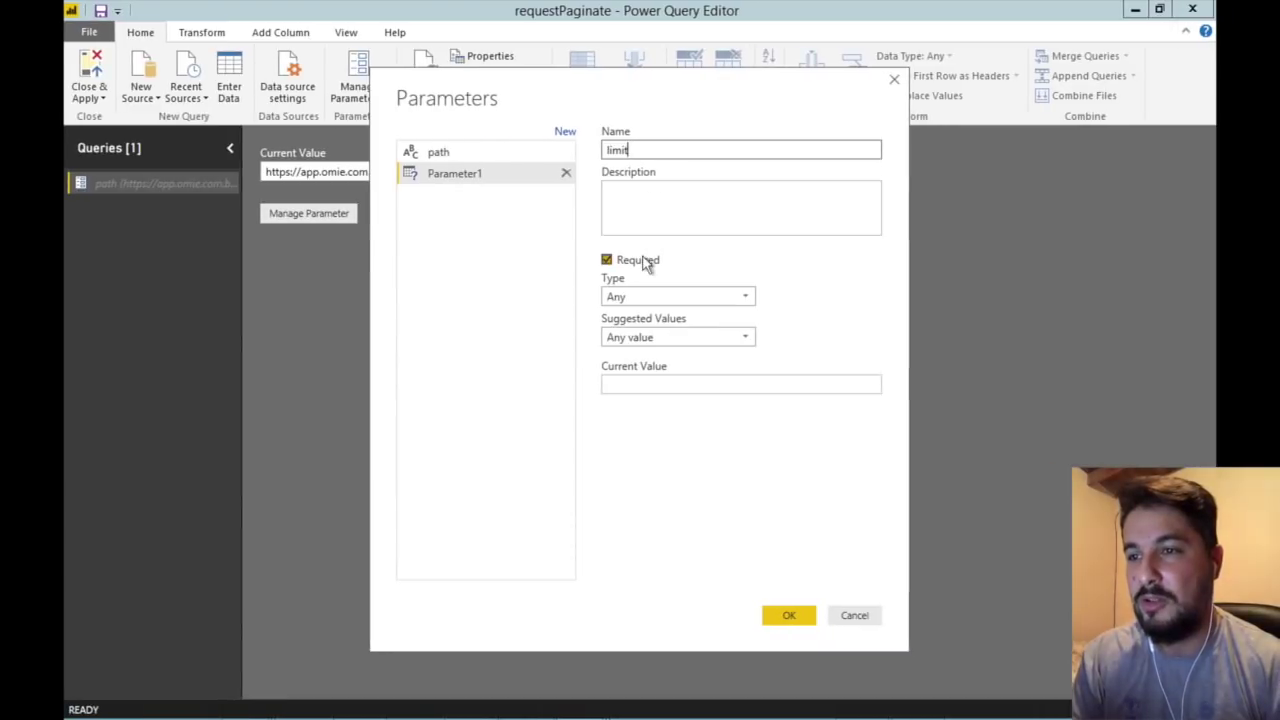
# Set the limit parameter's type to Text and its current value to 50
pyautogui.click(634, 296)
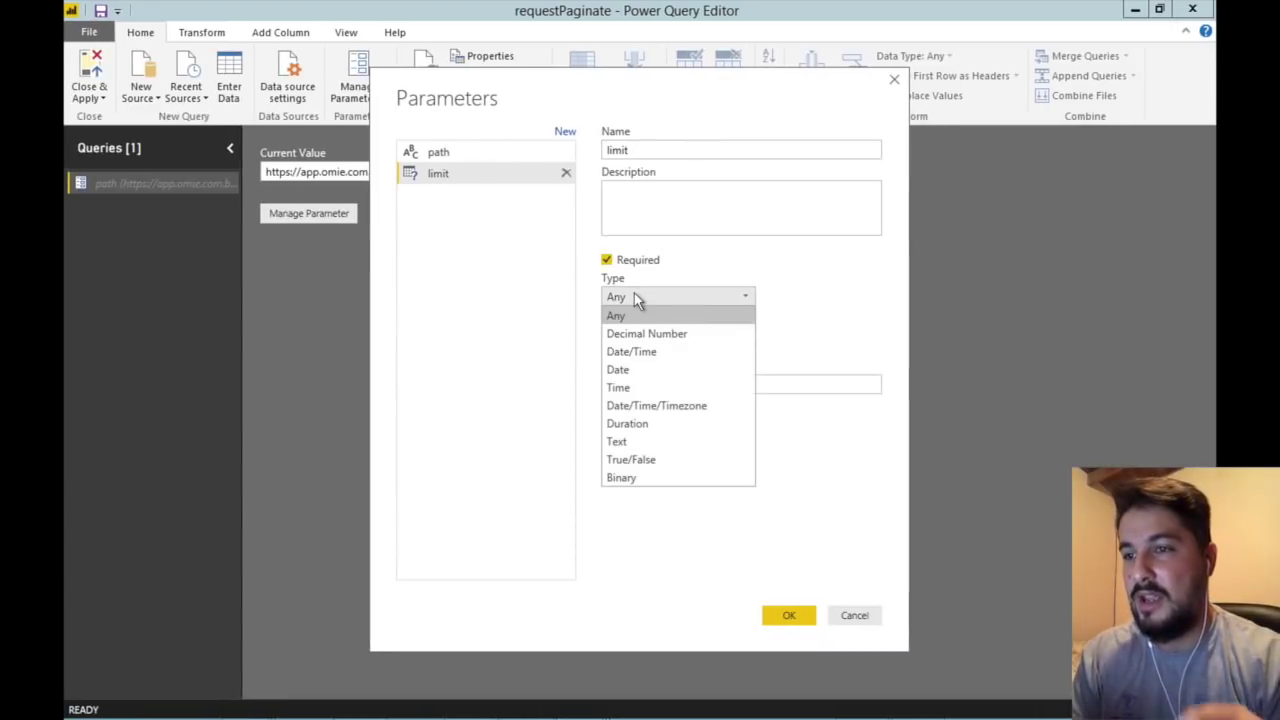
pyautogui.click(625, 441)
pyautogui.click(612, 384)
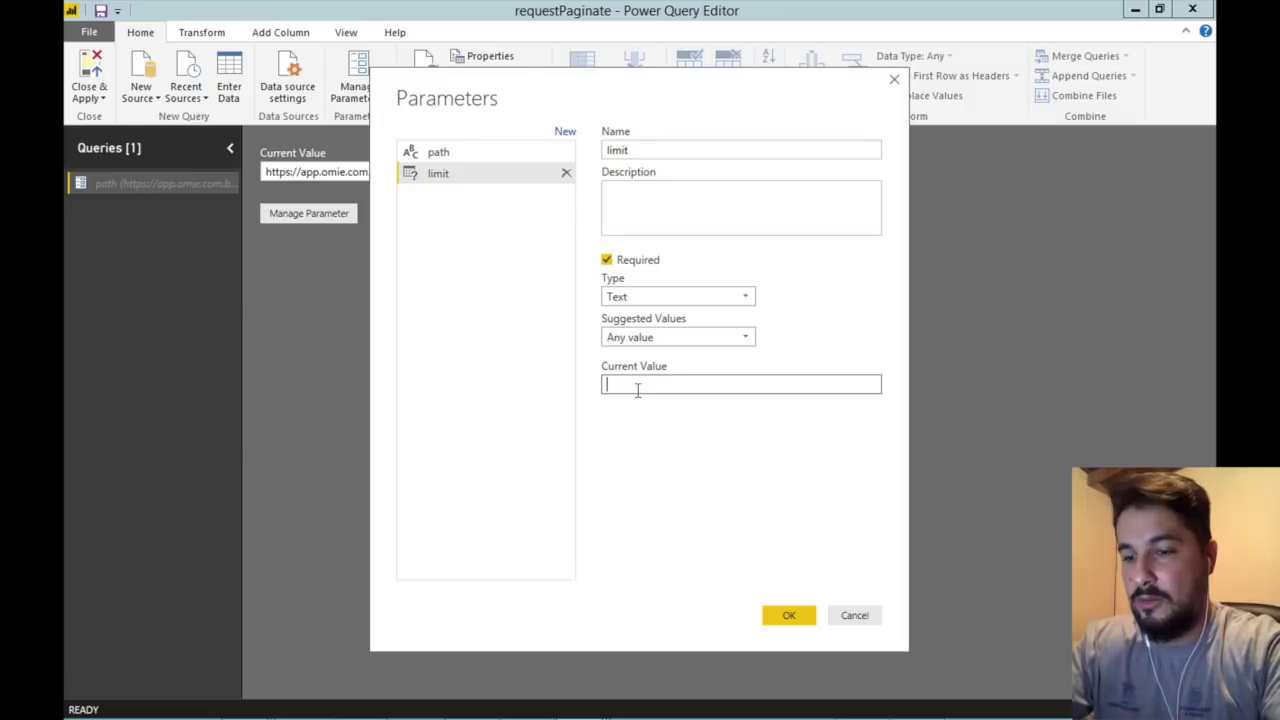
pyautogui.write('50')
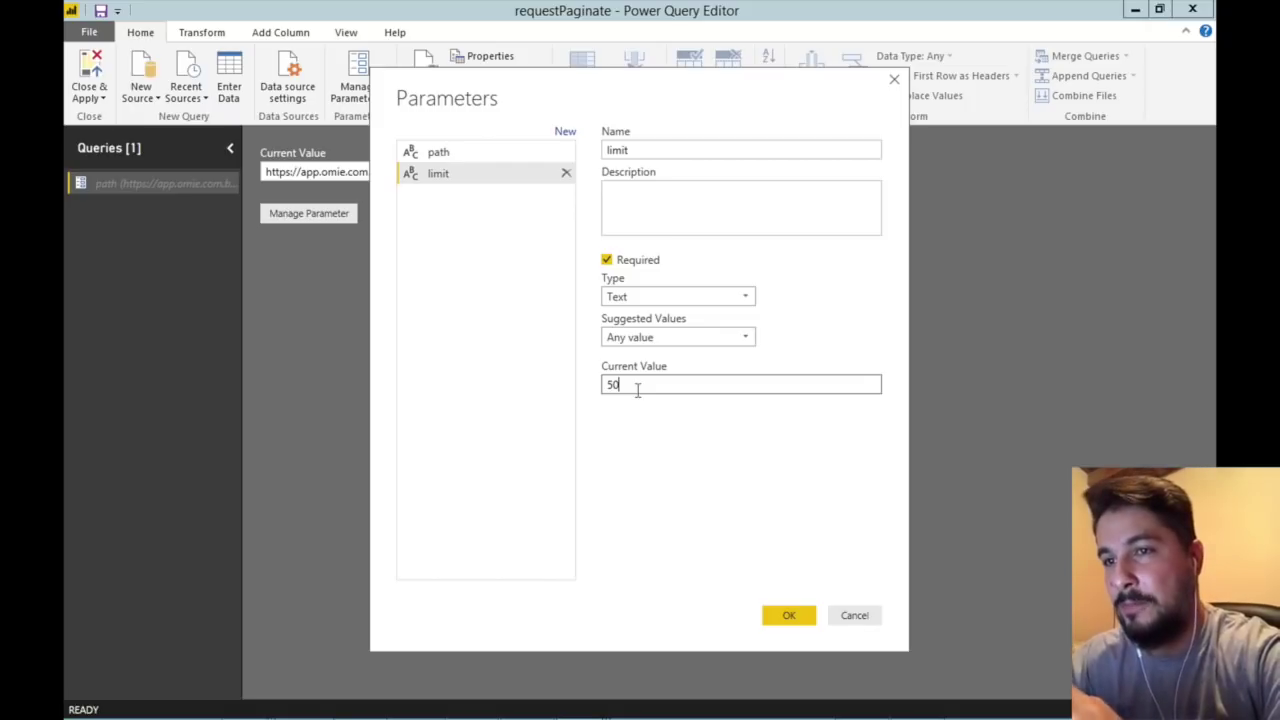
pyautogui.click(771, 614)
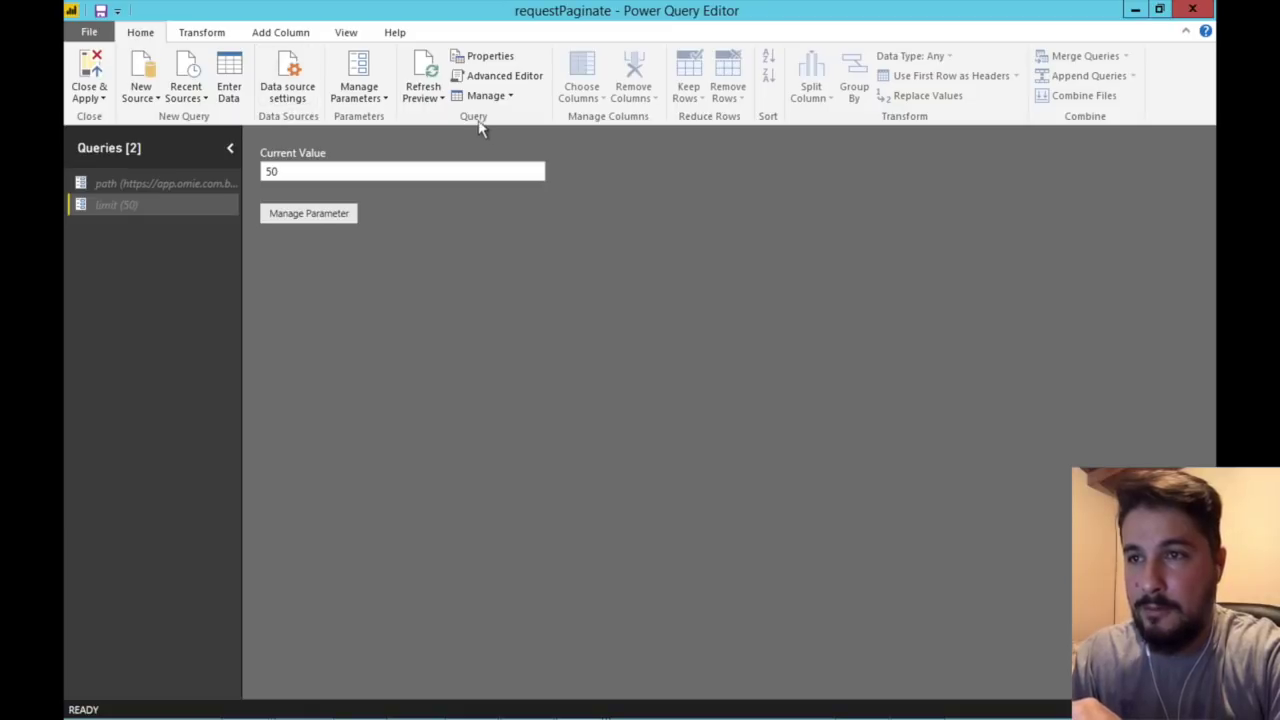
# Create a new blank query, keep its default name, and open its M code in the Advanced Editor
pyautogui.click(155, 97)
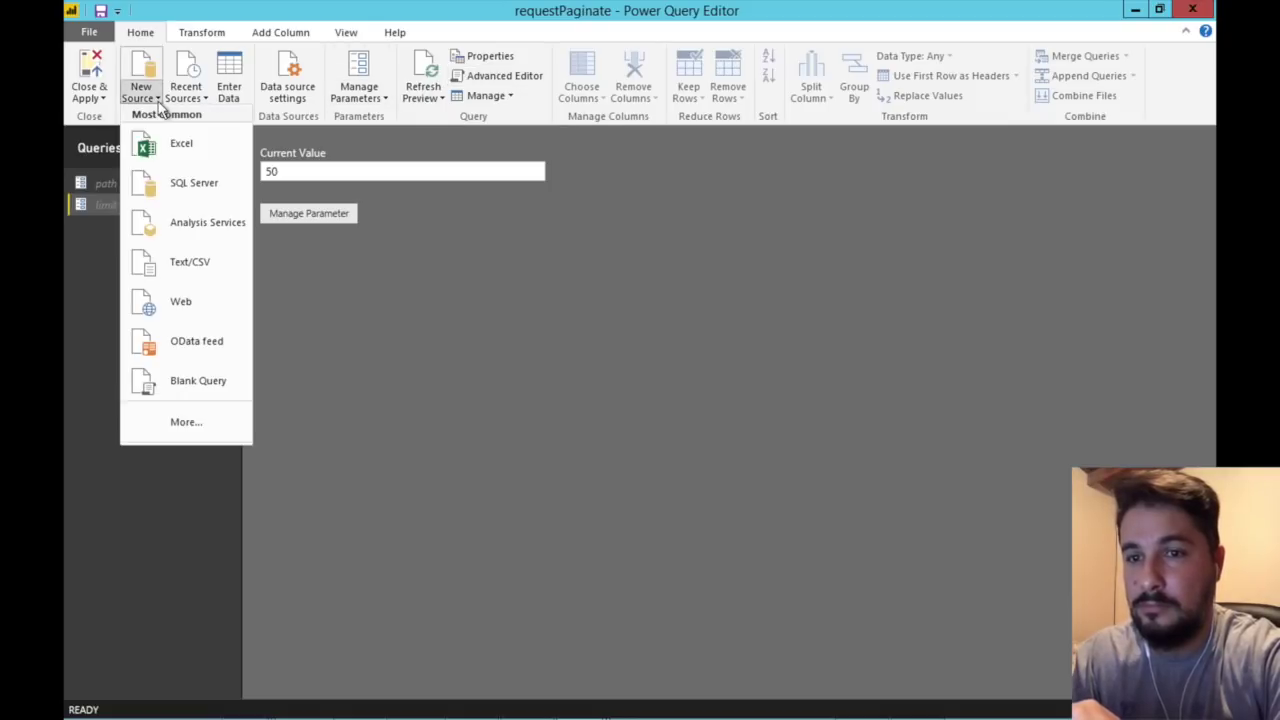
pyautogui.click(177, 386)
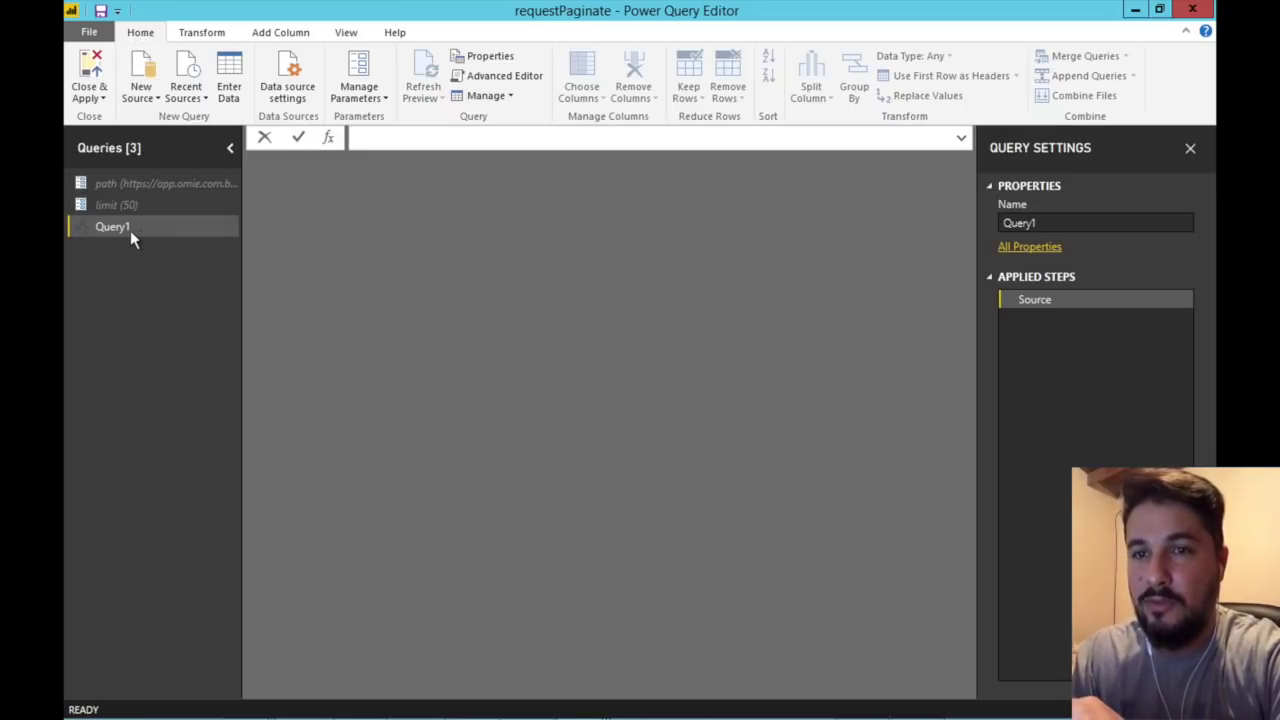
pyautogui.doubleClick(109, 227)
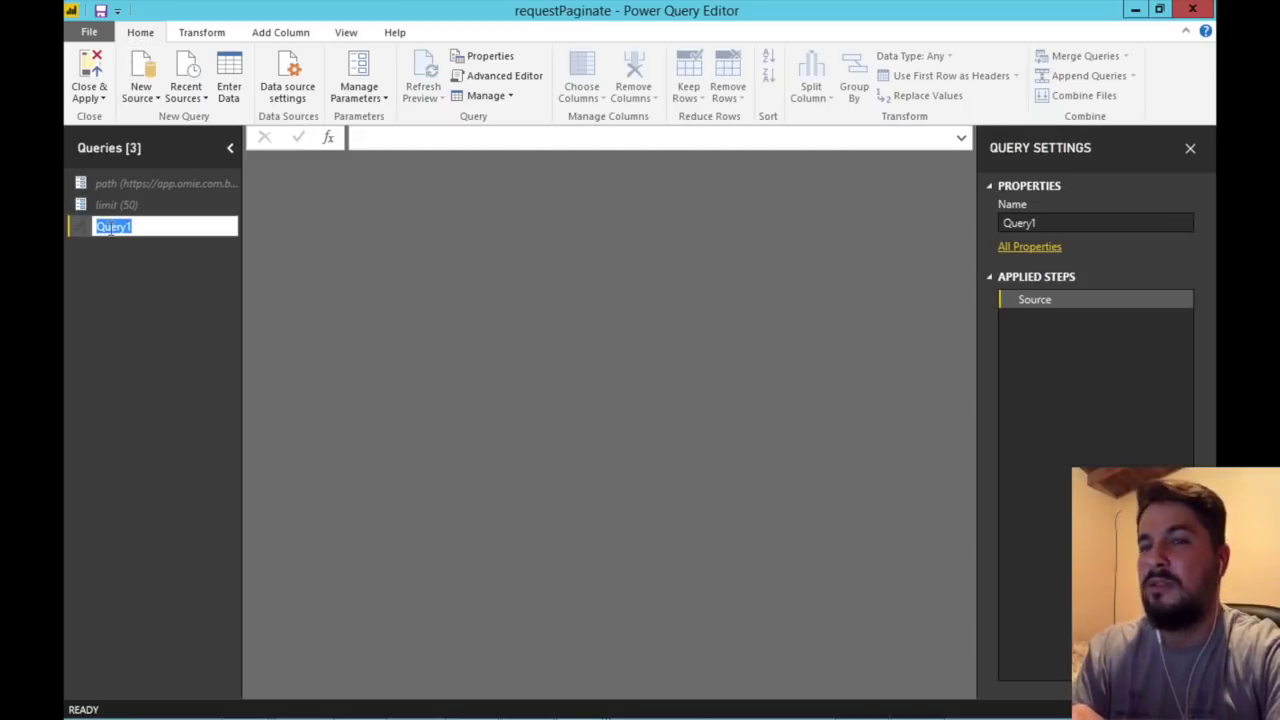
pyautogui.press('Return')
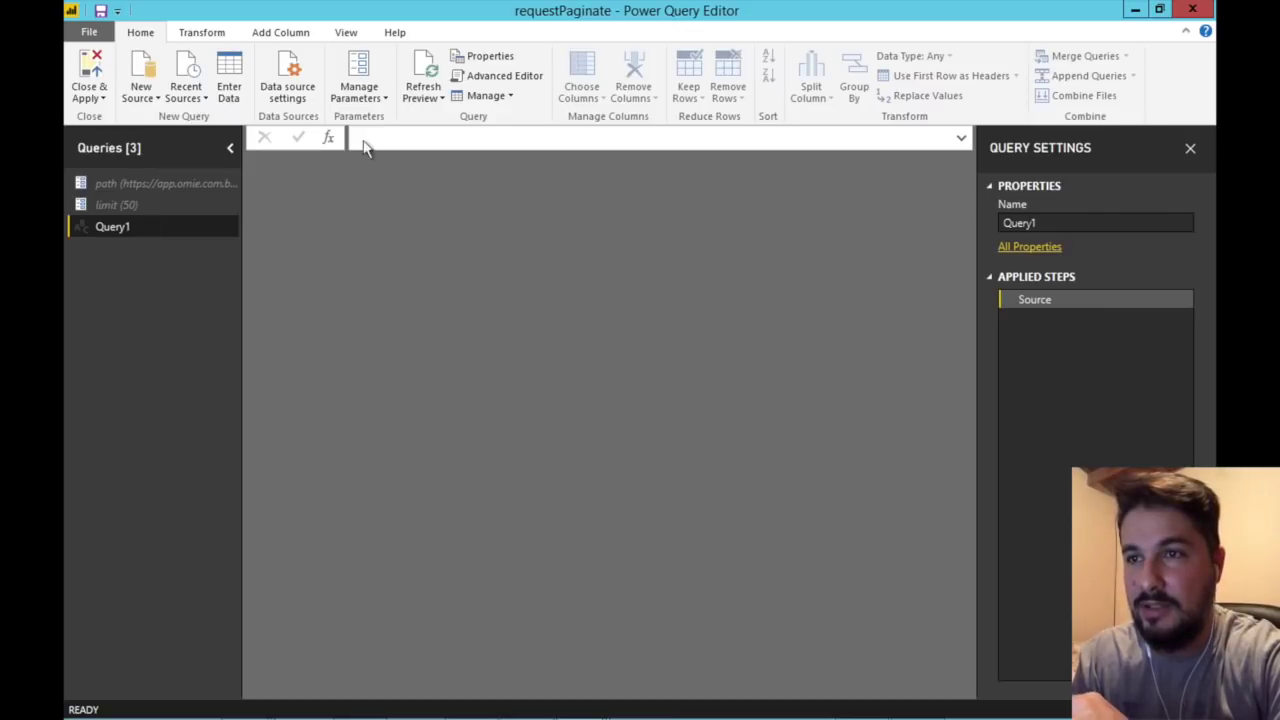
pyautogui.click(467, 79)
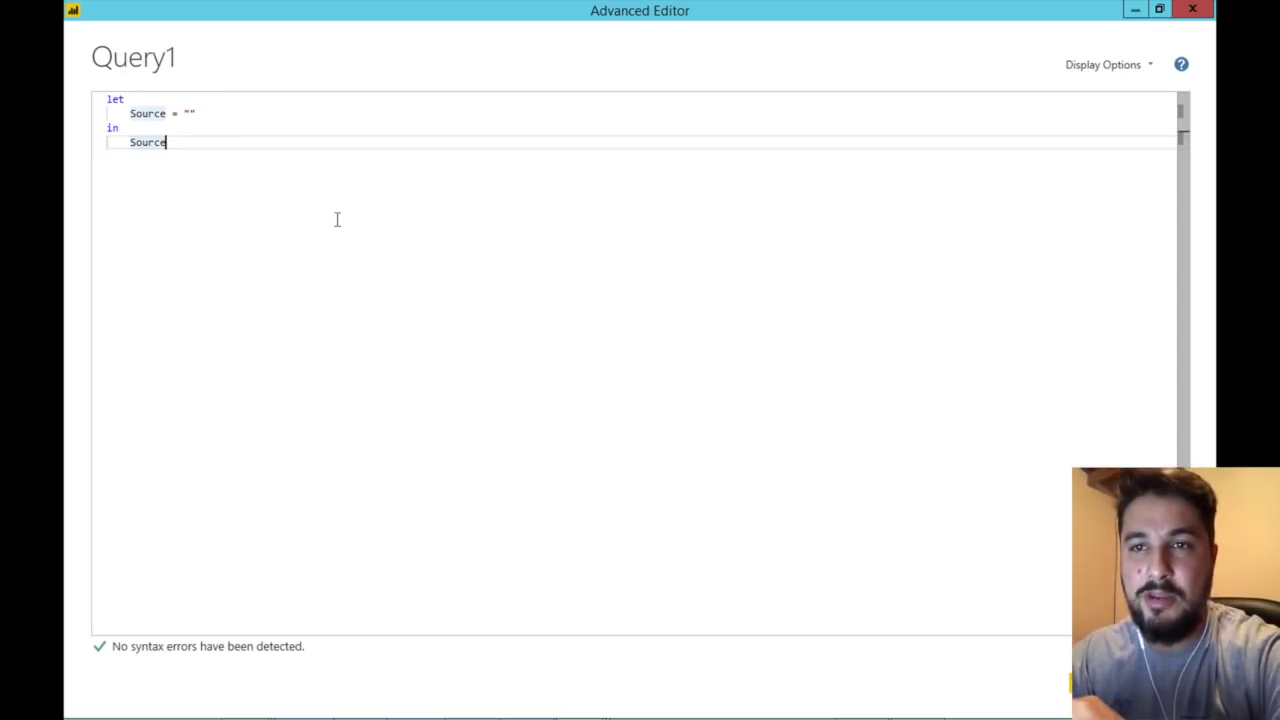
# Remove the Source = "" line from the let block of the query code
pyautogui.moveTo(168, 142); pyautogui.dragTo(232, 115)
pyautogui.click(114, 127)
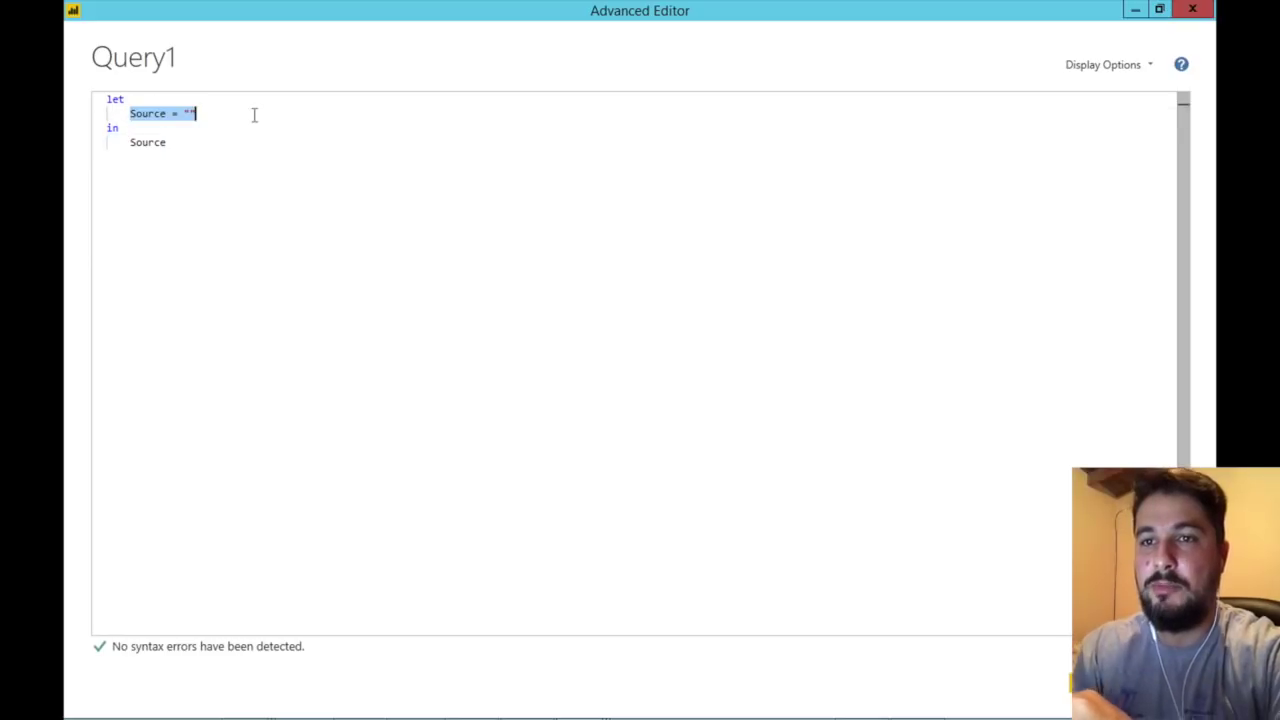
pyautogui.press('Delete')
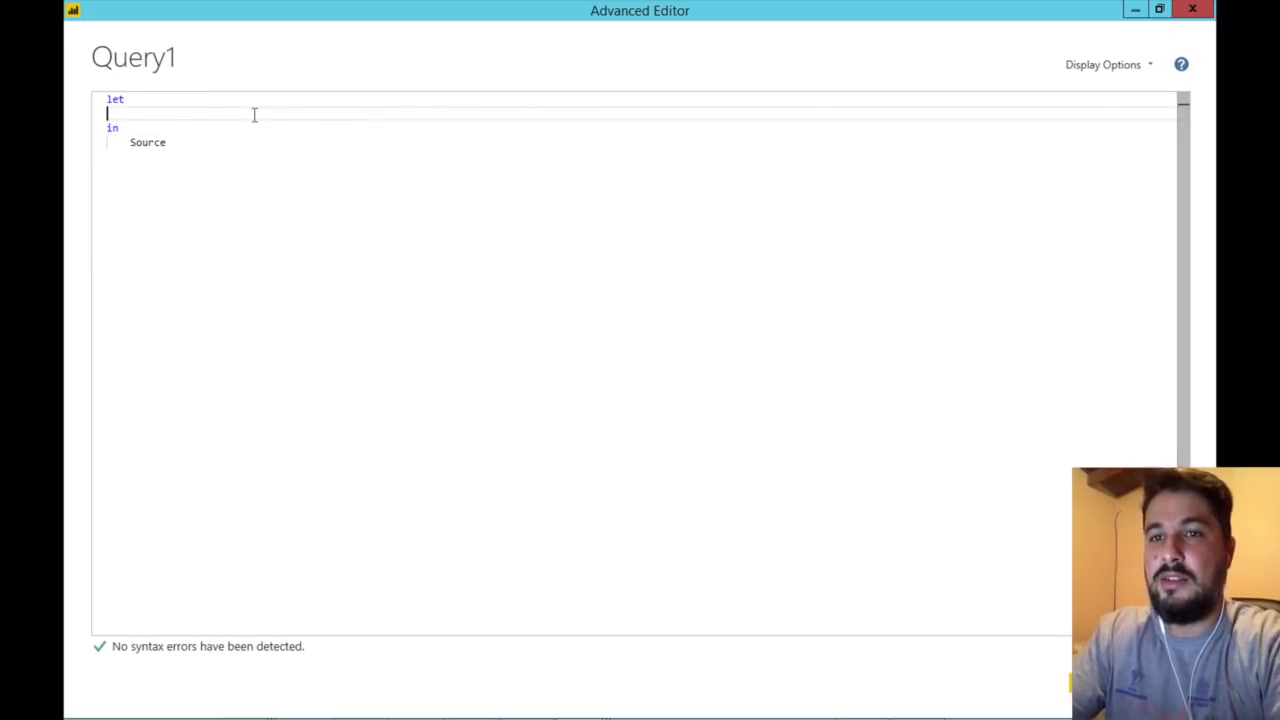
pyautogui.press('BackSpace')
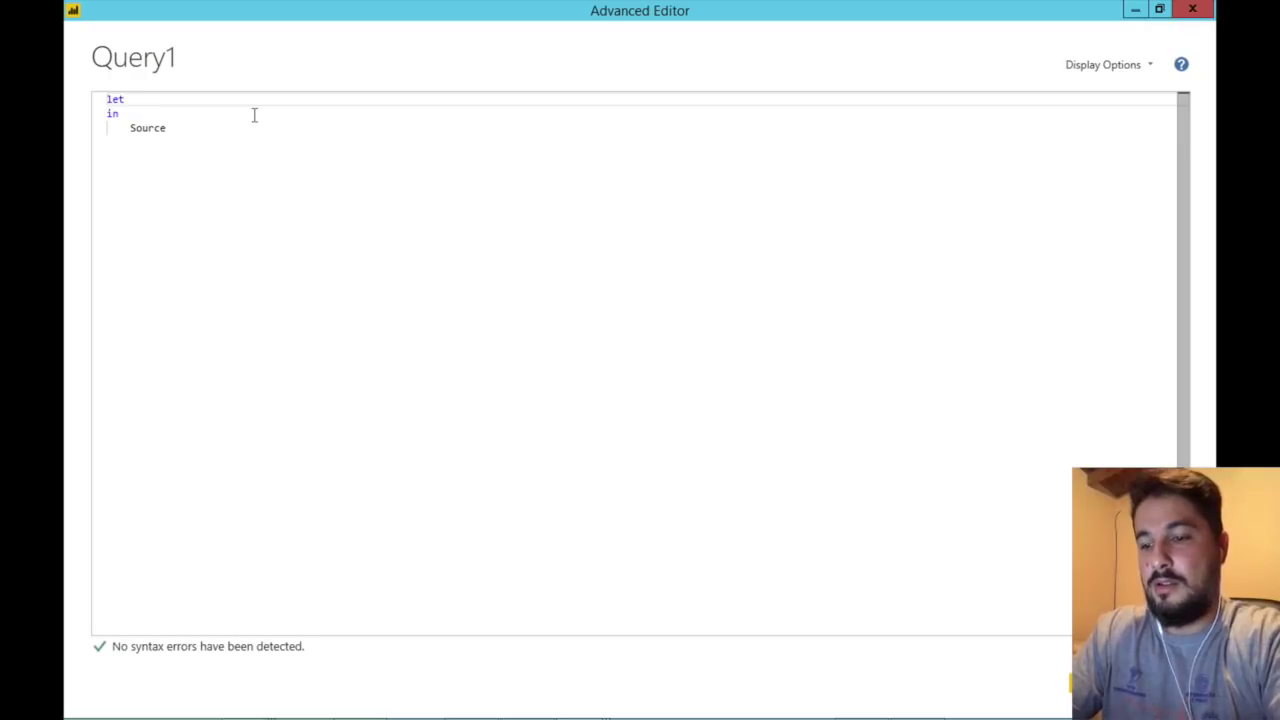
# Start a function on the let line with the definition getData = (page) =>
pyautogui.write('getData =')
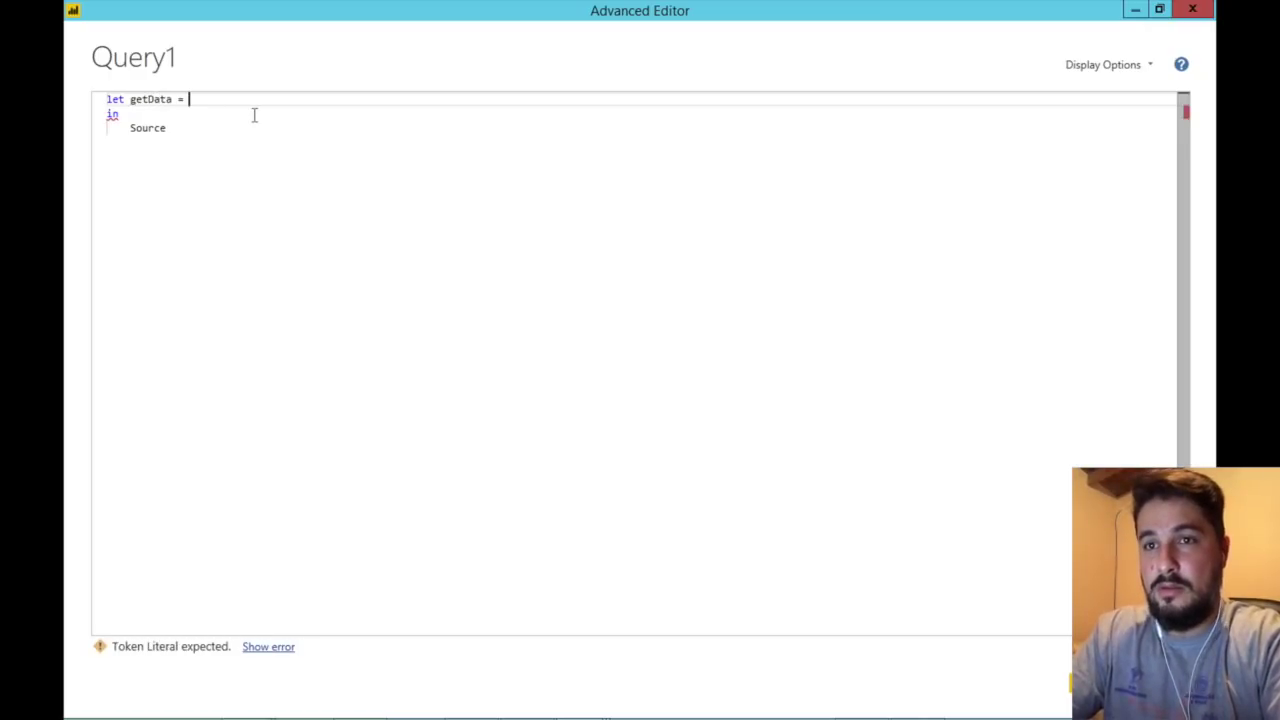
pyautogui.write(' (')
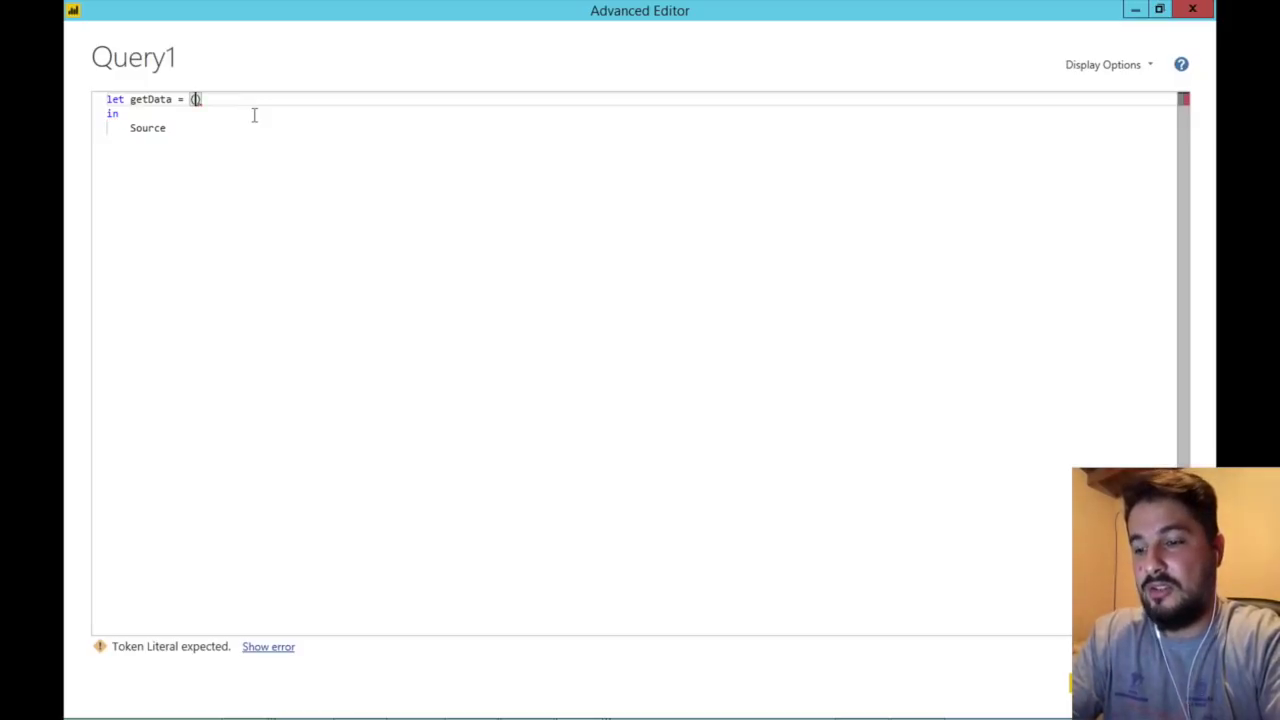
pyautogui.write('p')
pyautogui.write('age)')
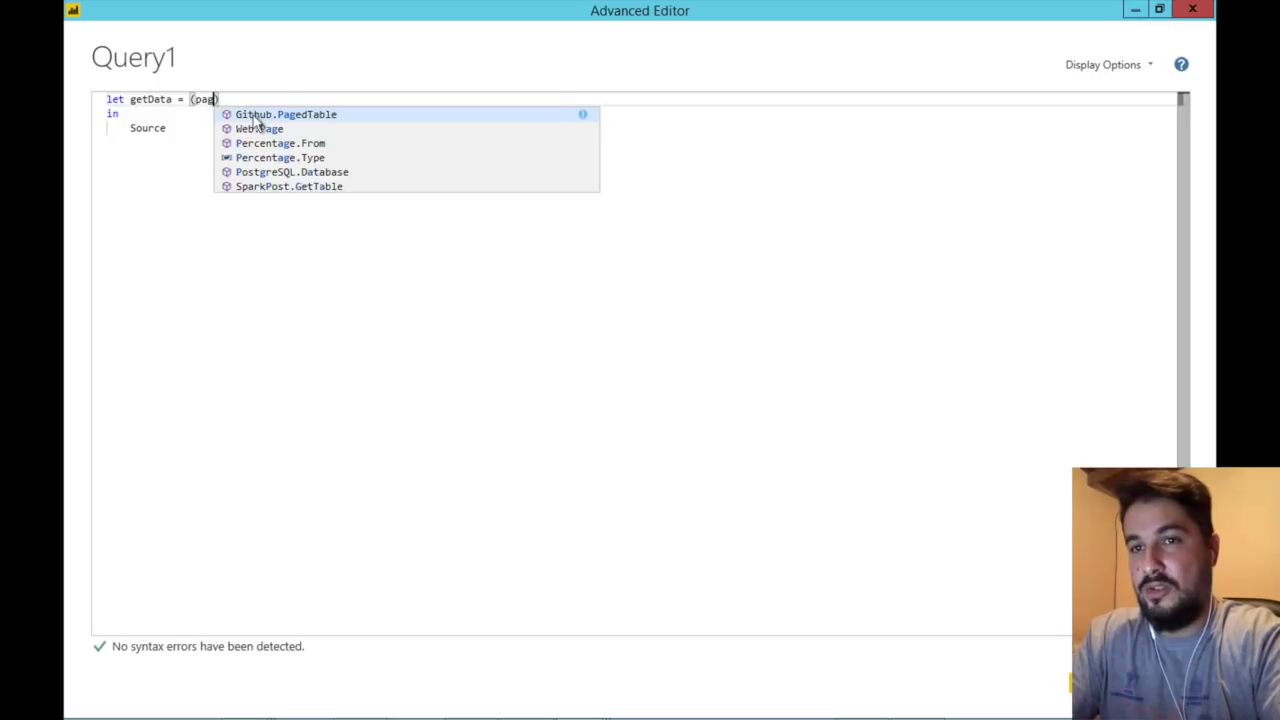
pyautogui.write(' =>')
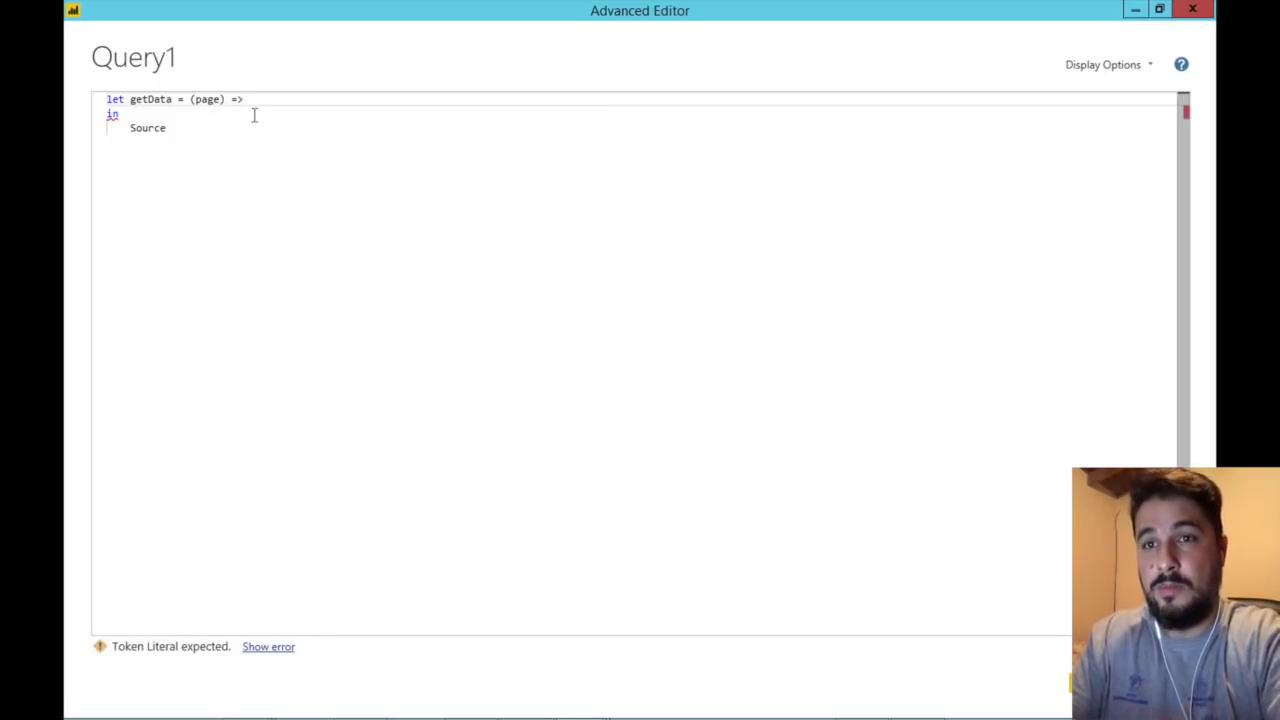
# Add an indented let body JSON string inside getData with pagina from Number.ToText(page), registros_por_pagina from limit, and apenas_importado_api set to N
pyautogui.press('Return')
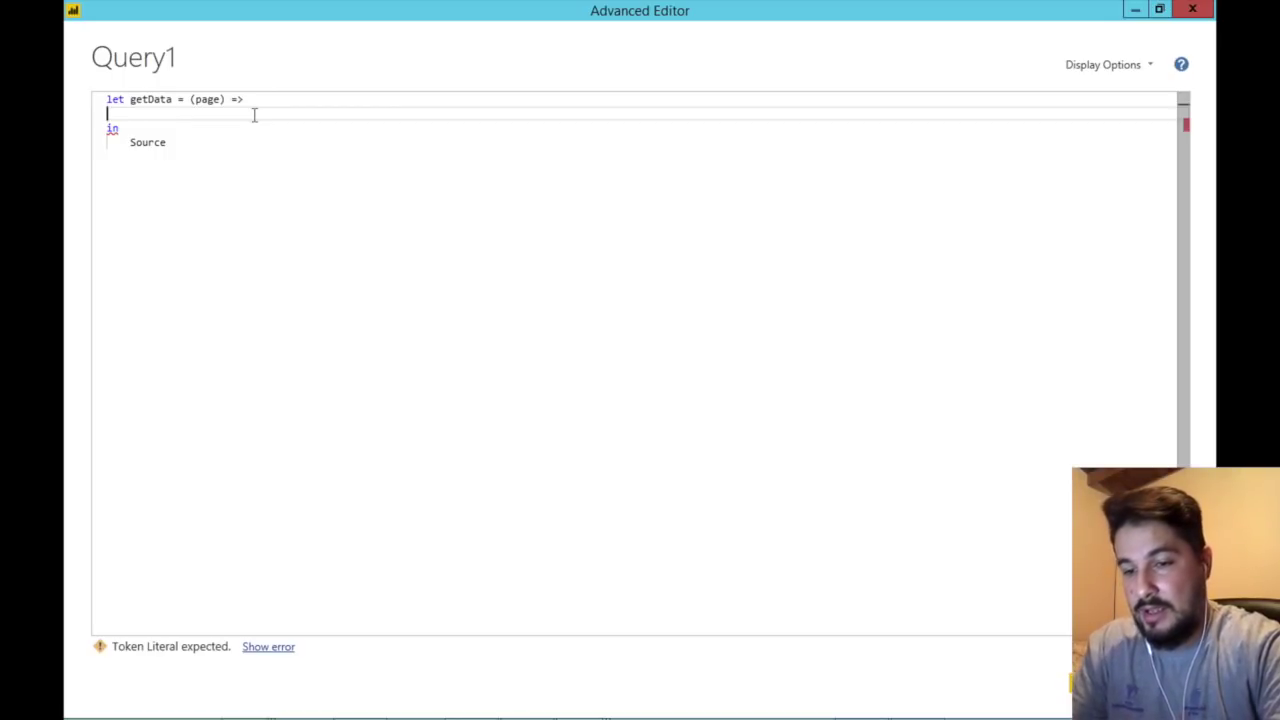
pyautogui.press('Tab')
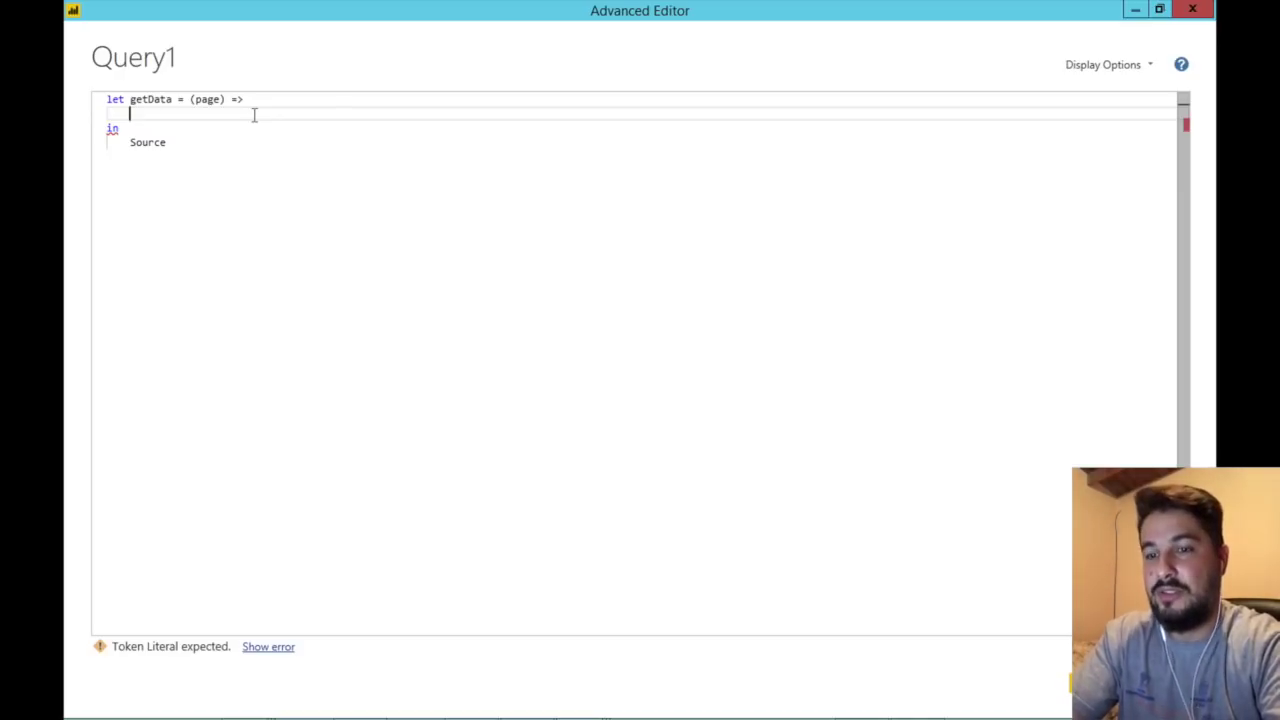
pyautogui.write('let bo')
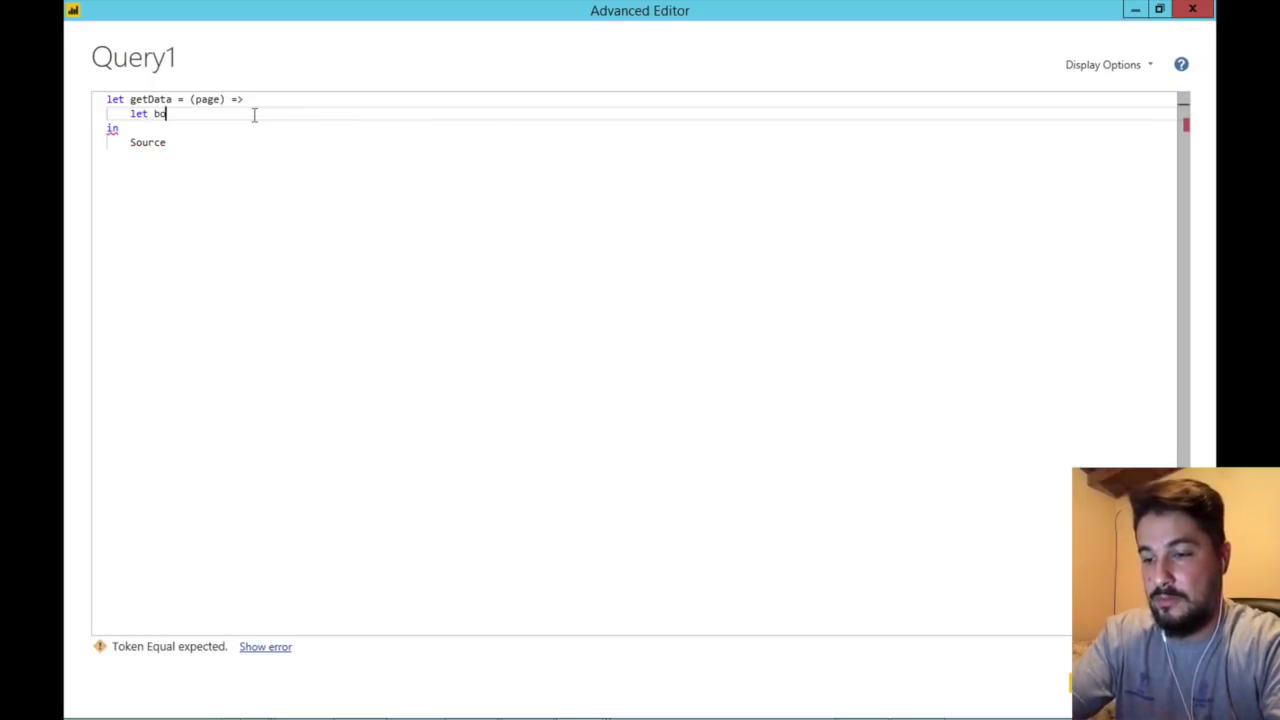
pyautogui.write('dy =')
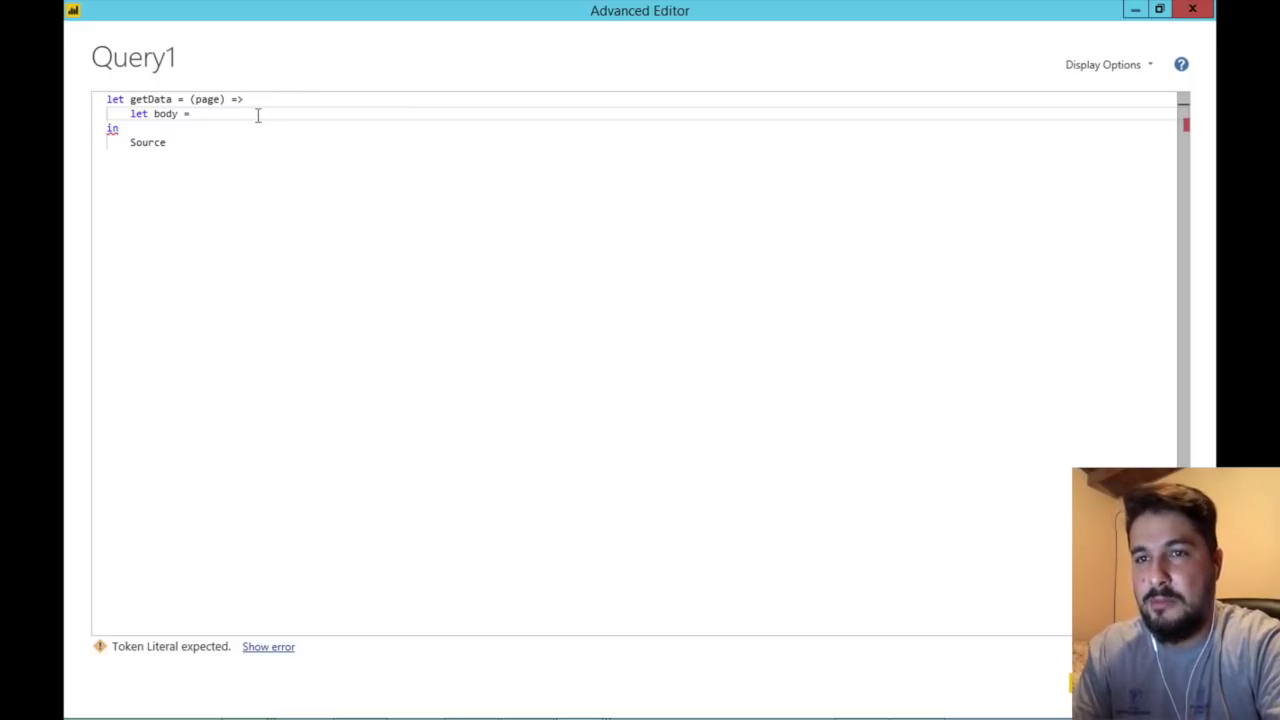
pyautogui.write('"{         ""pagina"" : " & Number.ToText(page) & ",         ""registros_por_pagina"" : " & limit & ",         ""apenas_importado_api"" : ""N""     }"')
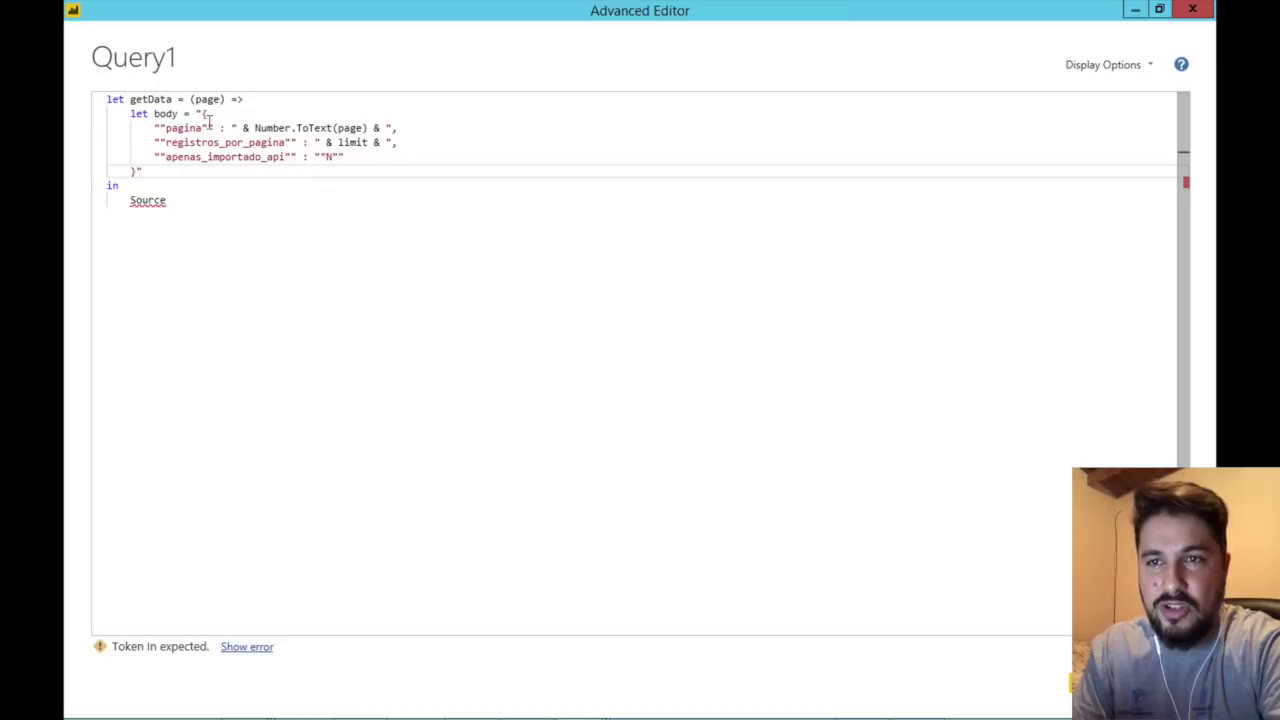
# Examine the body string's opening brace, the doubled quotes around pagina and the concatenation that follows it
pyautogui.click(153, 128)
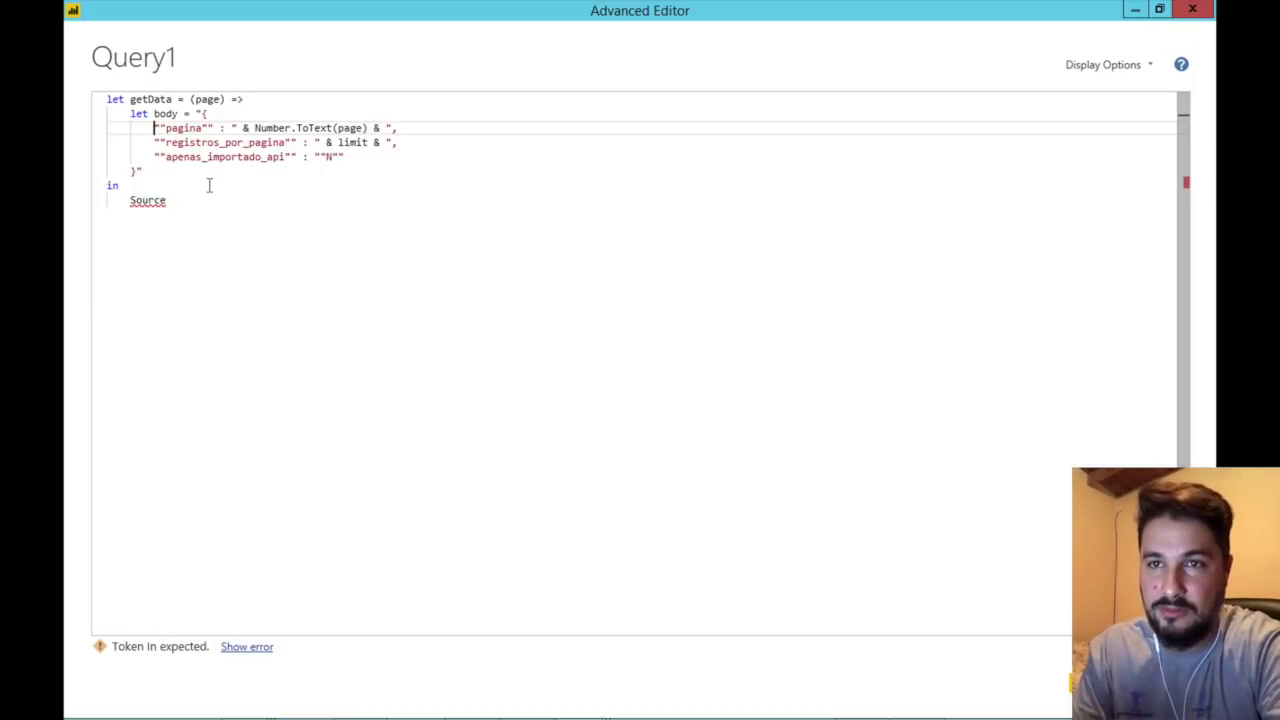
pyautogui.doubleClick(166, 114)
pyautogui.click(201, 114)
pyautogui.doubleClick(200, 114)
pyautogui.write('{')
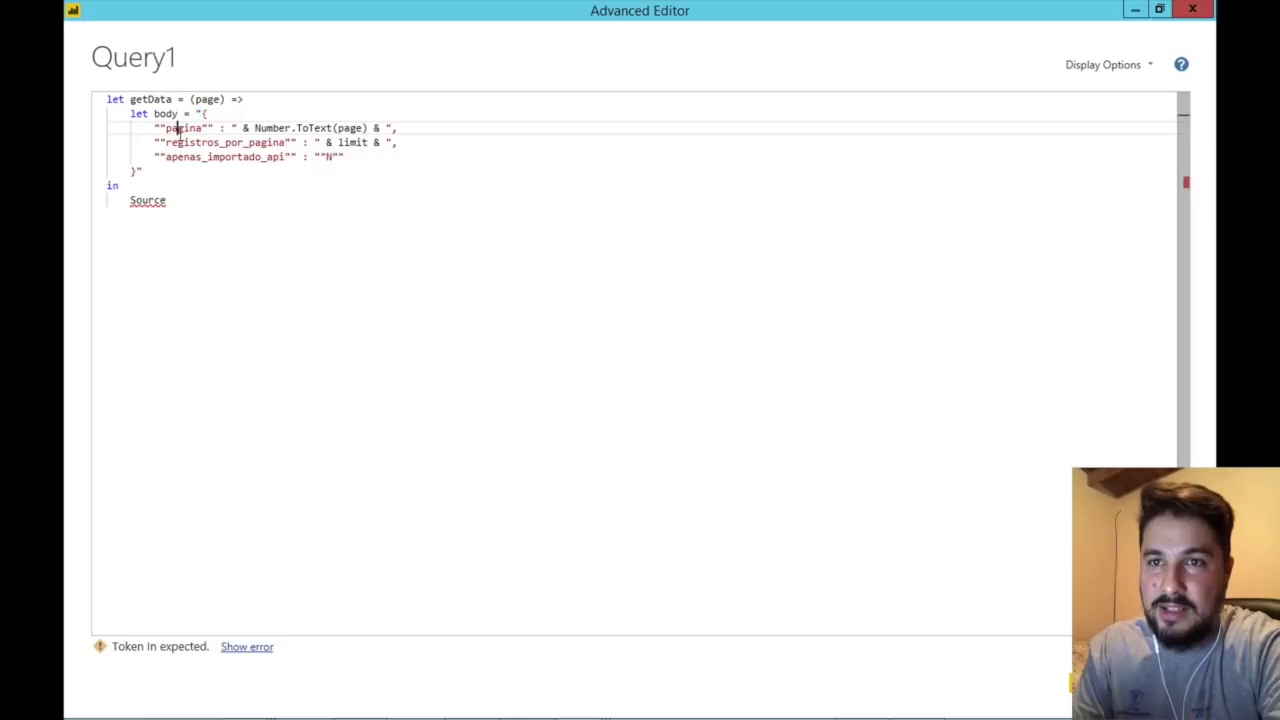
pyautogui.doubleClick(181, 129)
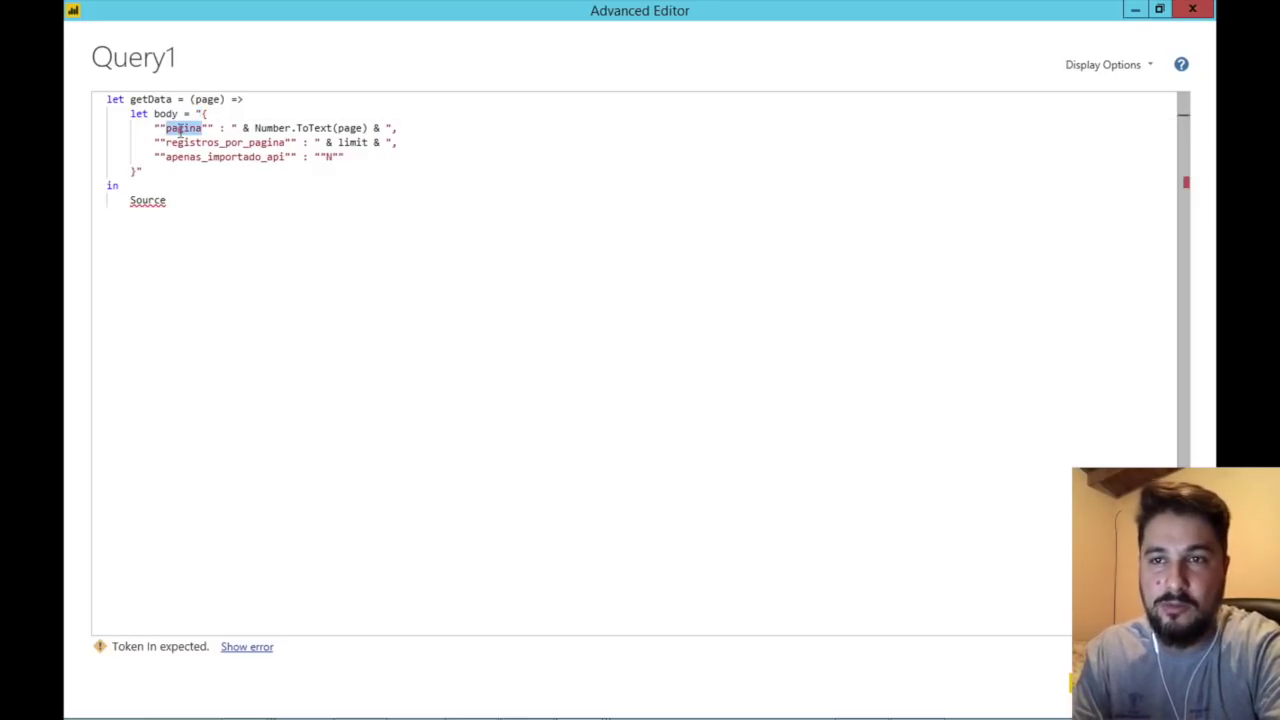
pyautogui.click(157, 129)
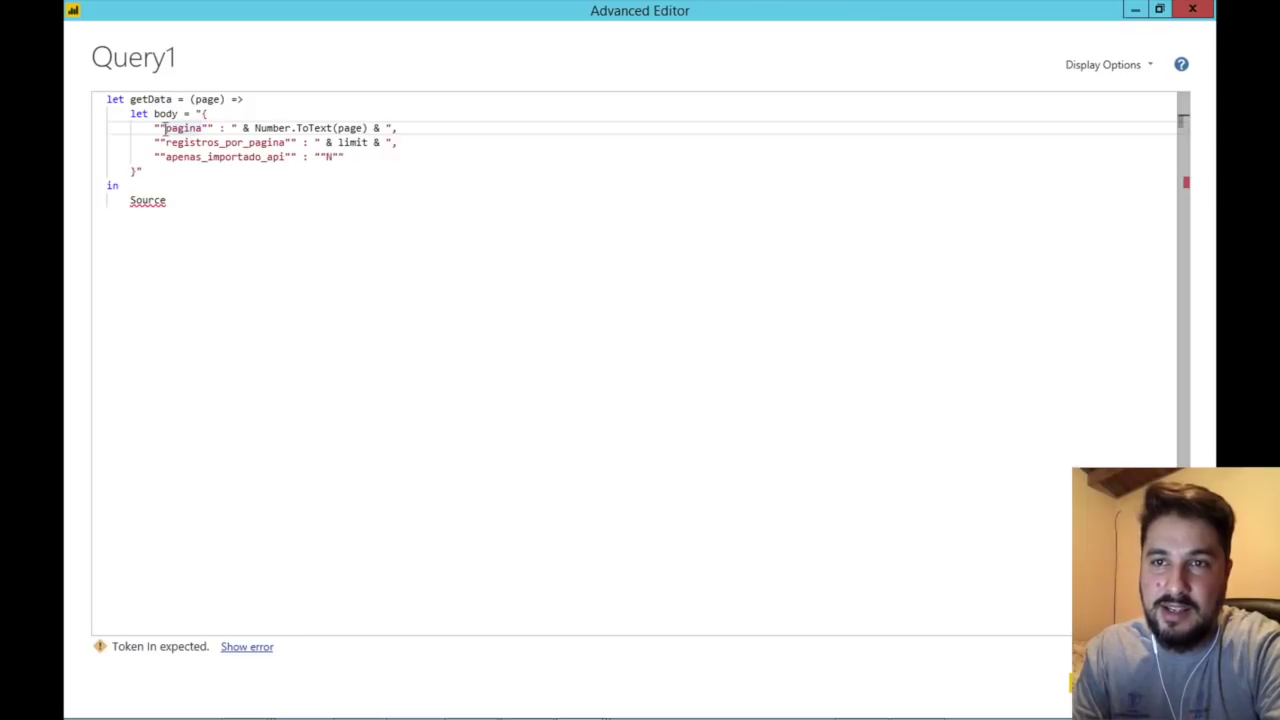
pyautogui.doubleClick(157, 129)
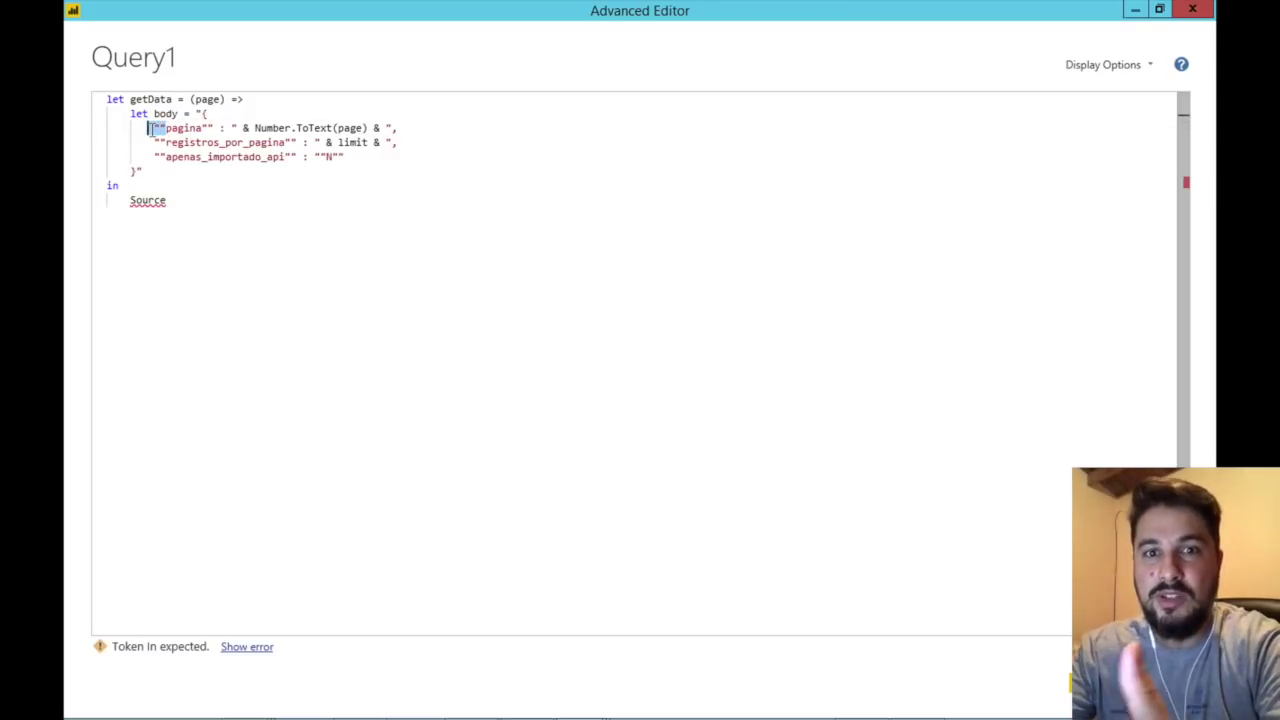
pyautogui.moveTo(207, 128); pyautogui.dragTo(213, 127)
pyautogui.click(217, 128)
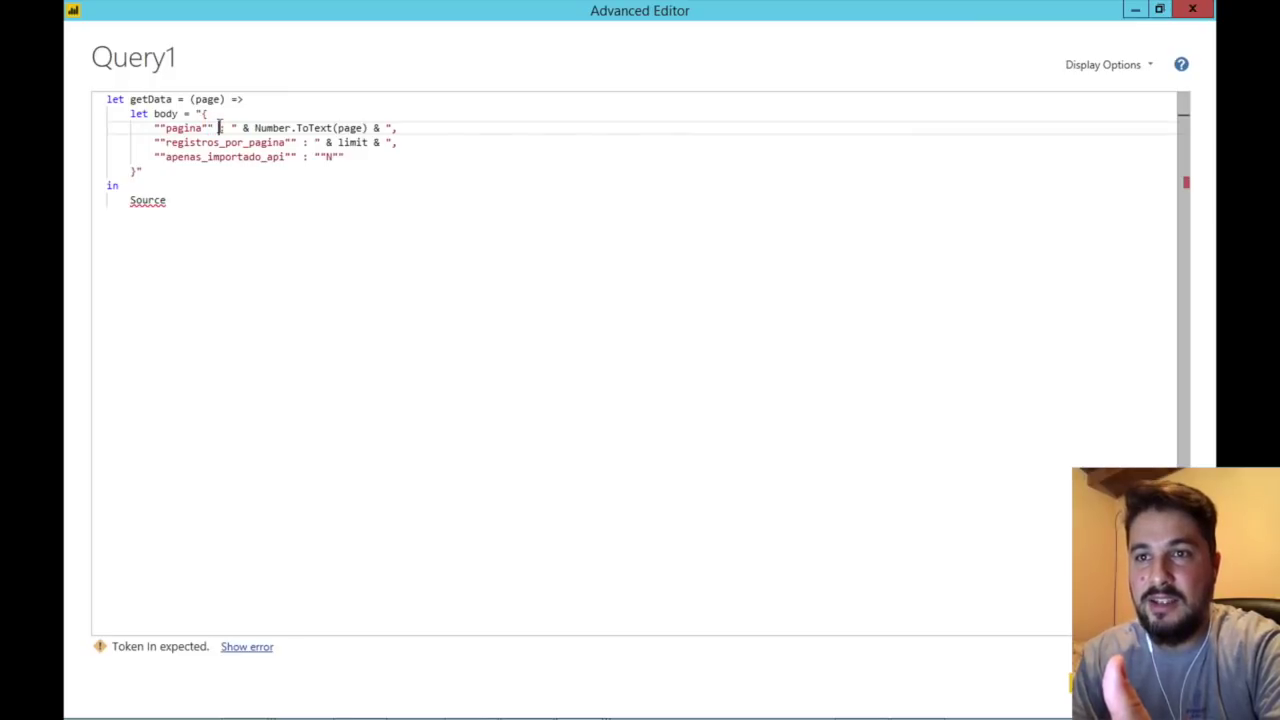
pyautogui.click(257, 128)
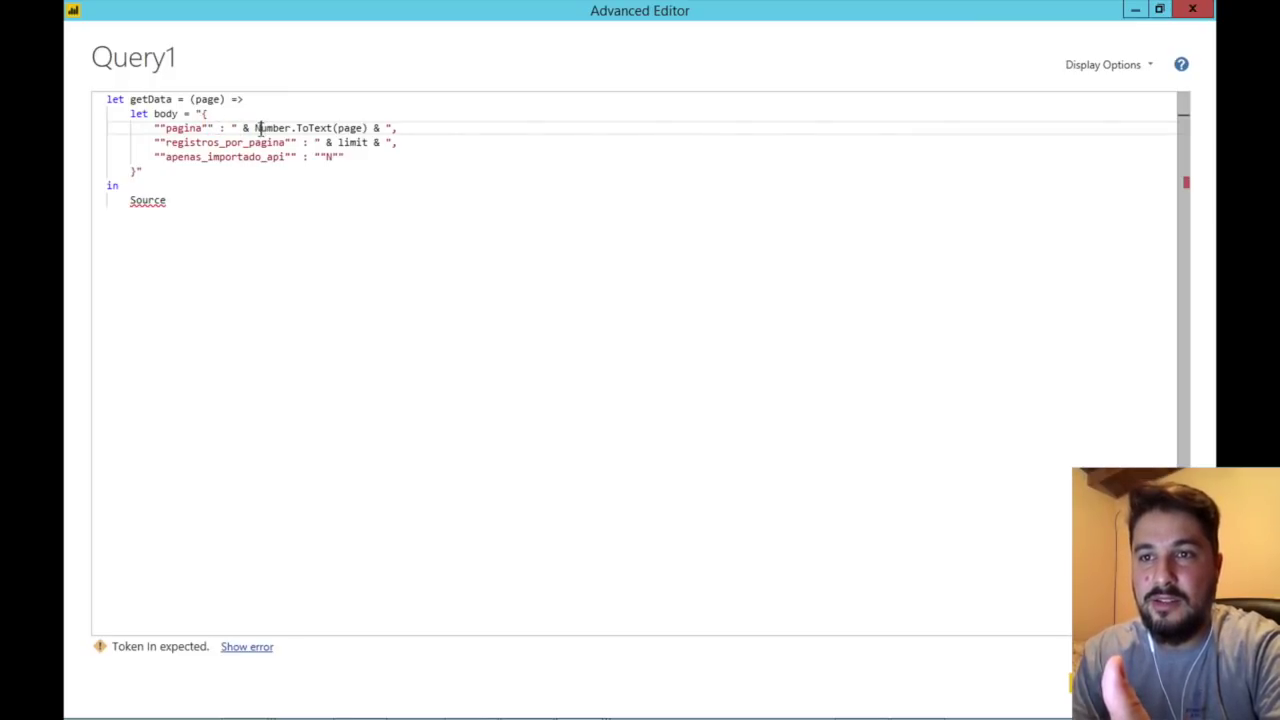
# Review how the page argument, the limit parameter and the apenas_importado_api value feed into the body string
pyautogui.moveTo(255, 128); pyautogui.dragTo(372, 128)
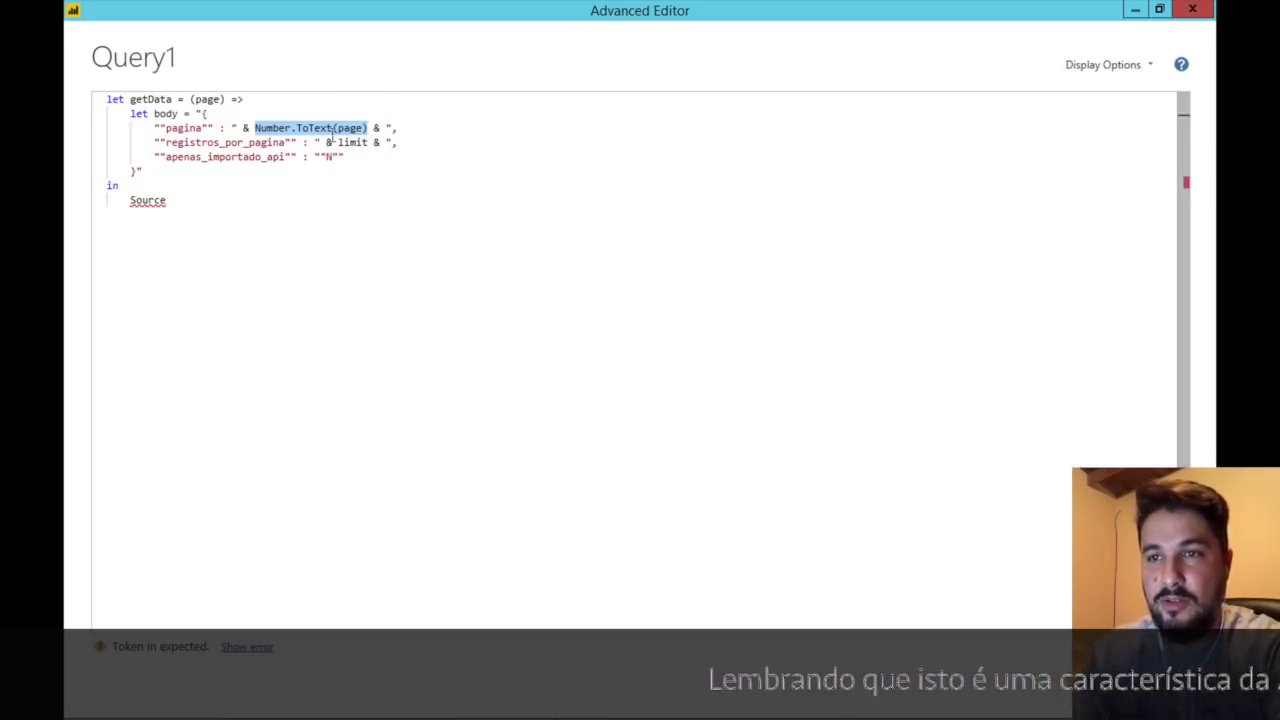
pyautogui.click(334, 128)
pyautogui.doubleClick(208, 99)
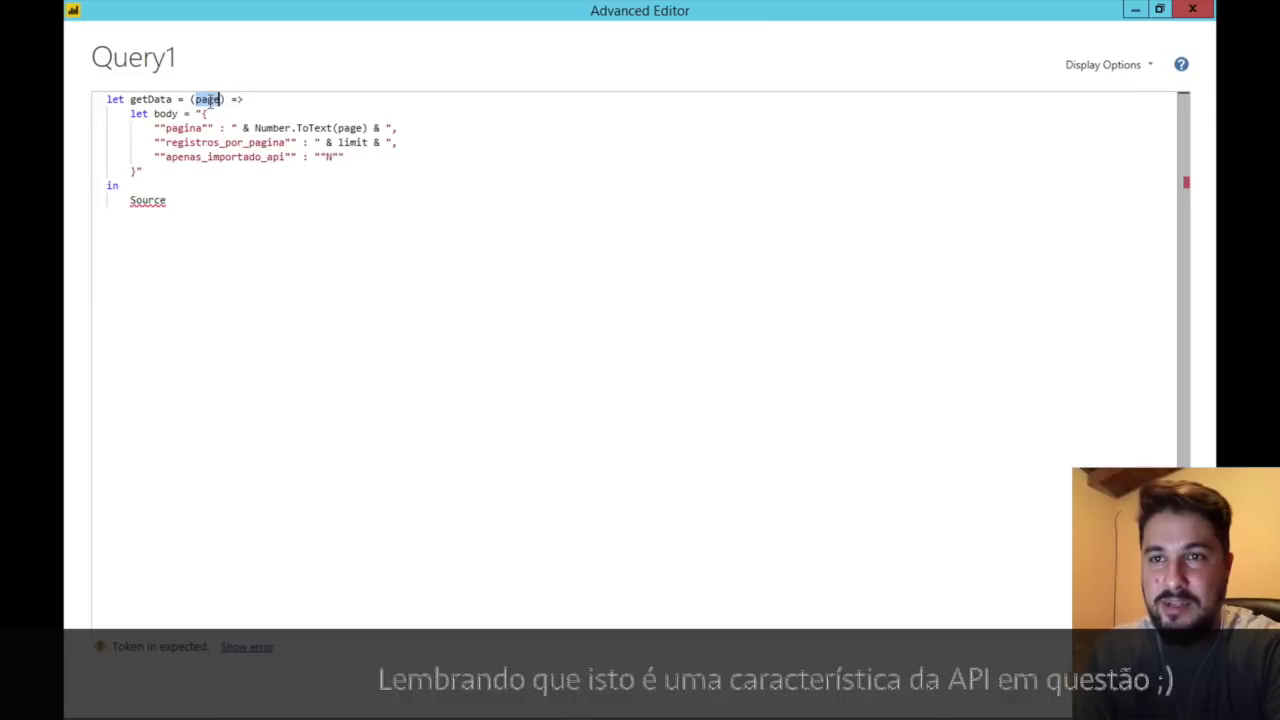
pyautogui.doubleClick(351, 128)
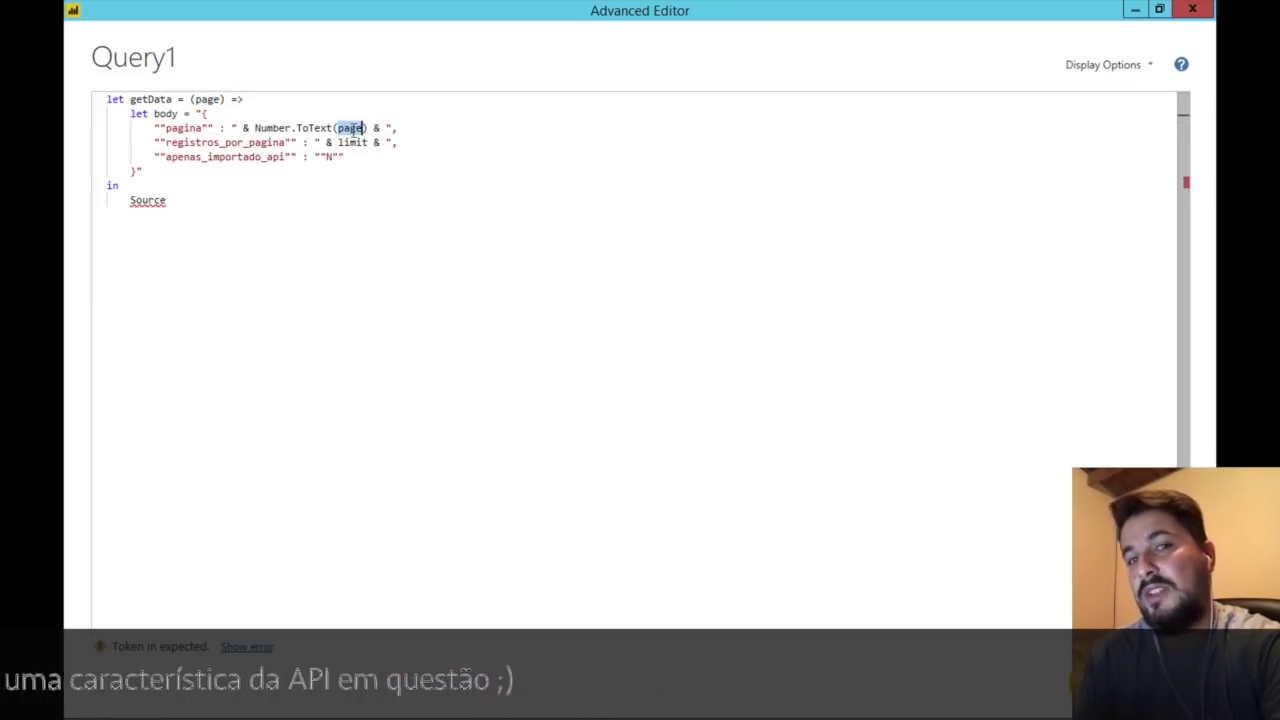
pyautogui.click(212, 142)
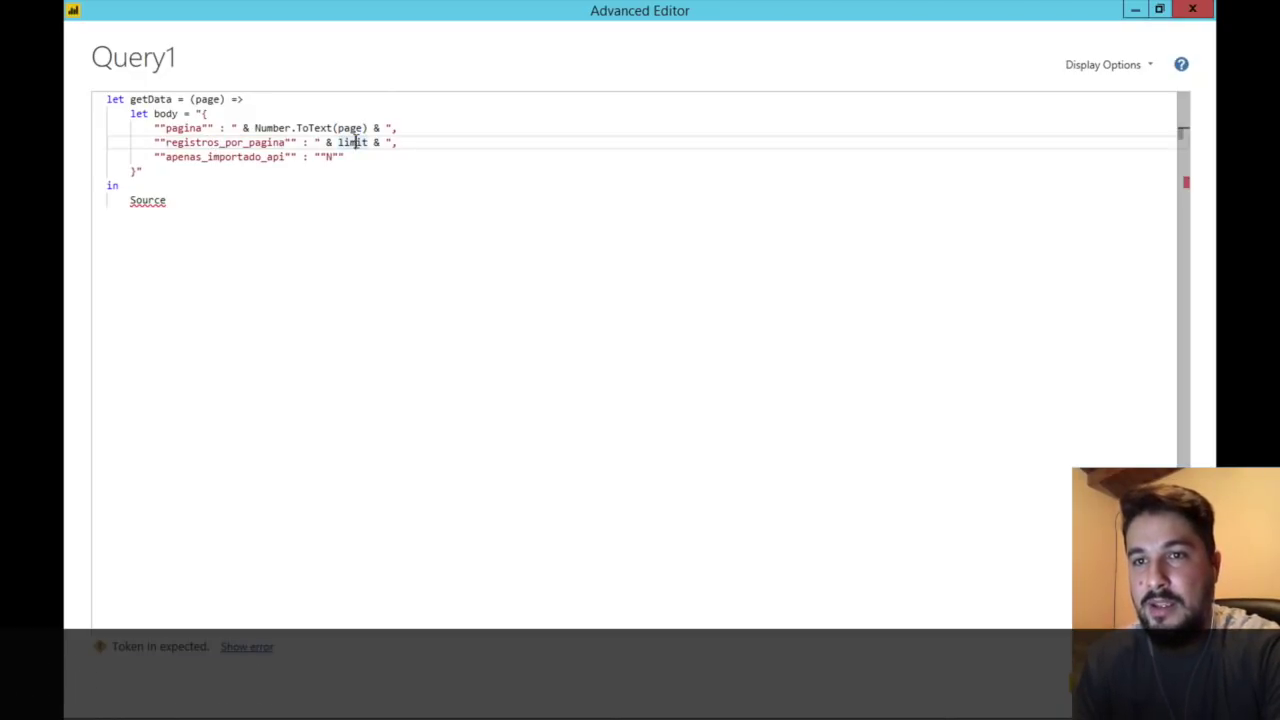
pyautogui.click(207, 157)
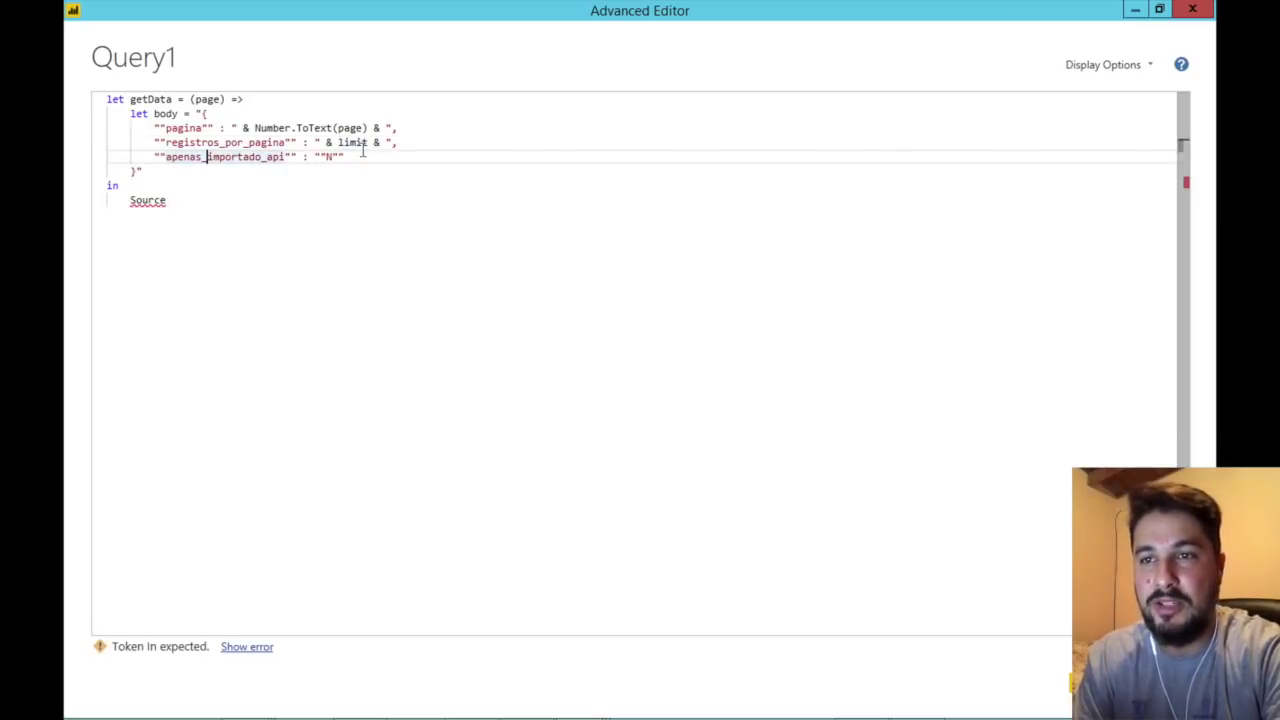
pyautogui.doubleClick(330, 157)
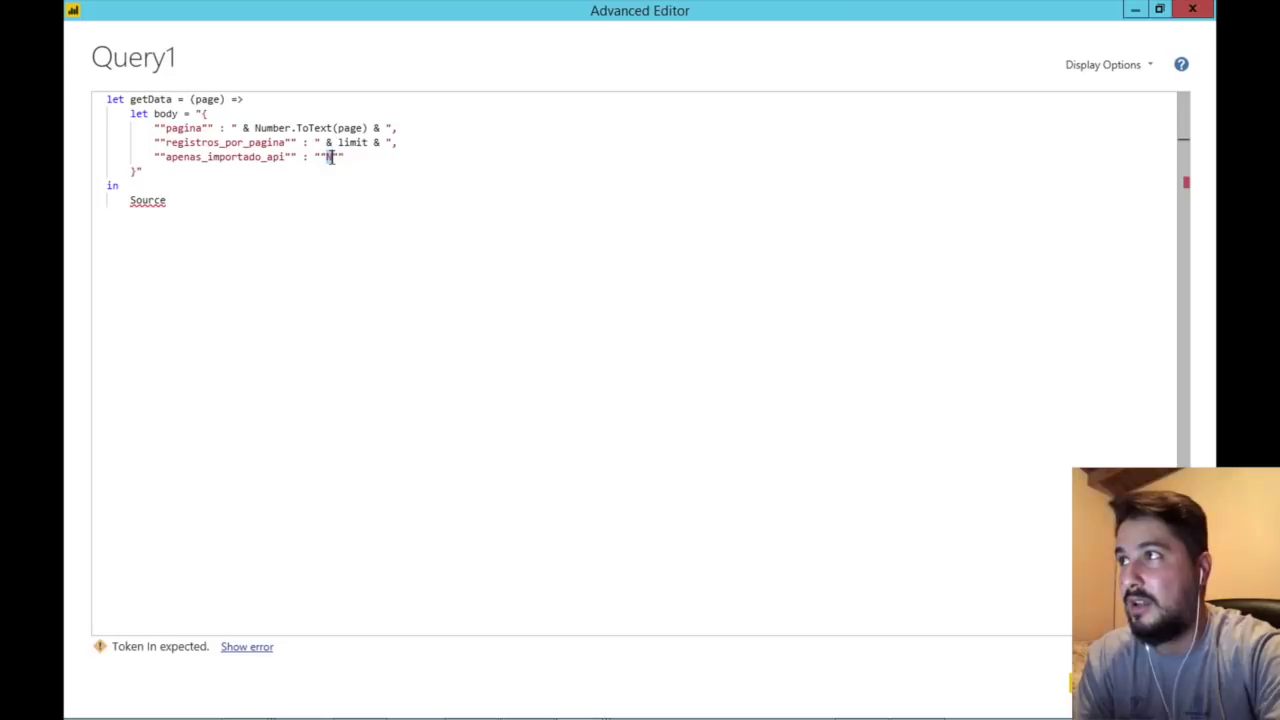
# Add a comma after the body string and start a request variable that calls Web.Contents on the following line
pyautogui.click(176, 167)
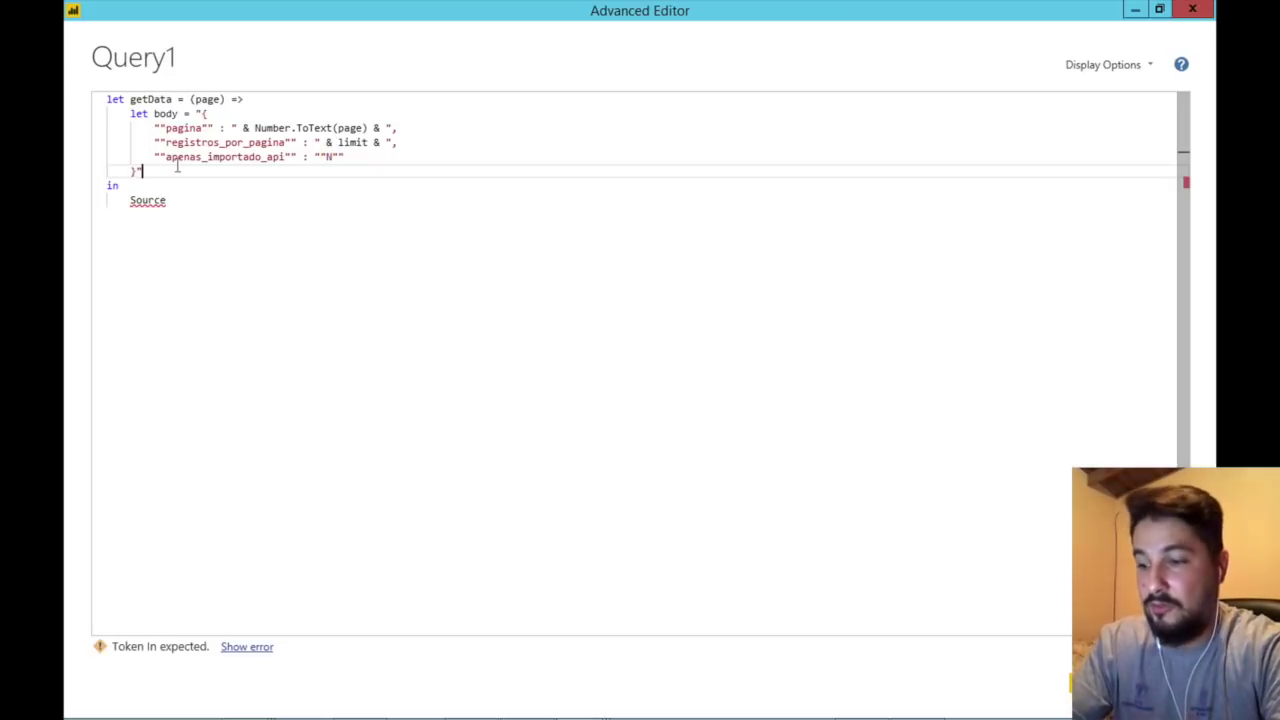
pyautogui.write(',')
pyautogui.press('Return')
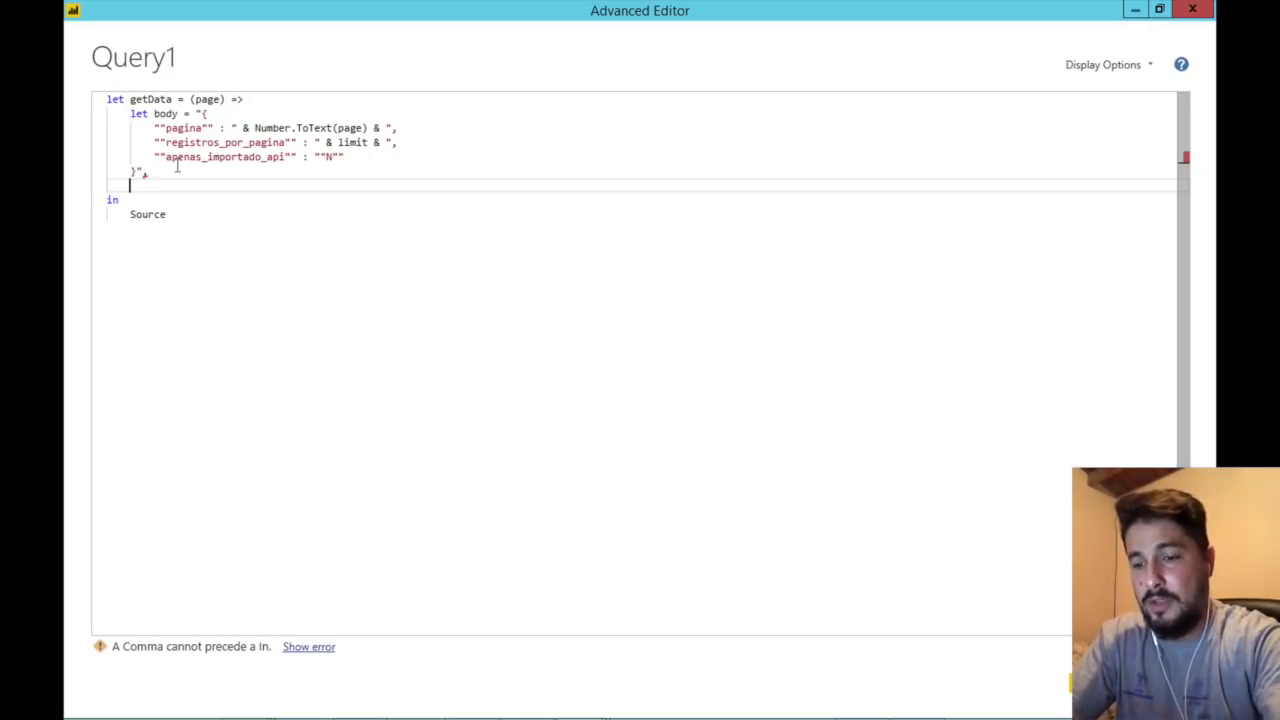
pyautogui.write('requ')
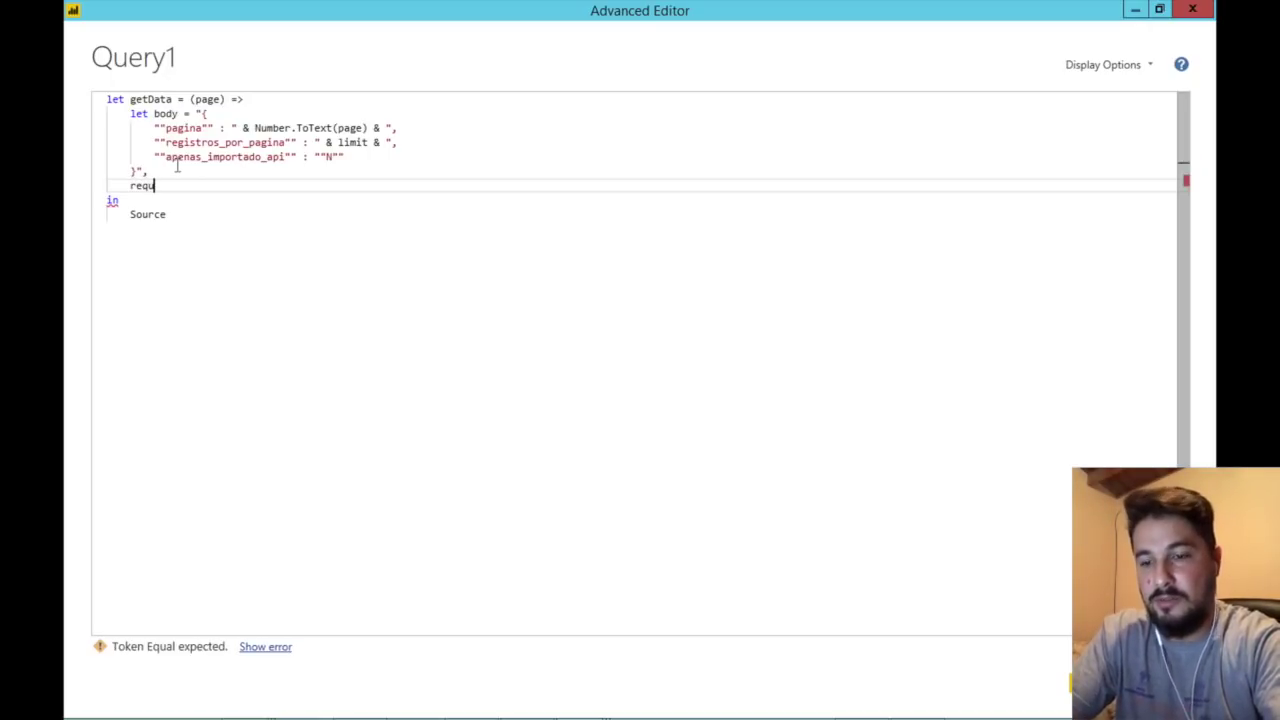
pyautogui.write('e')
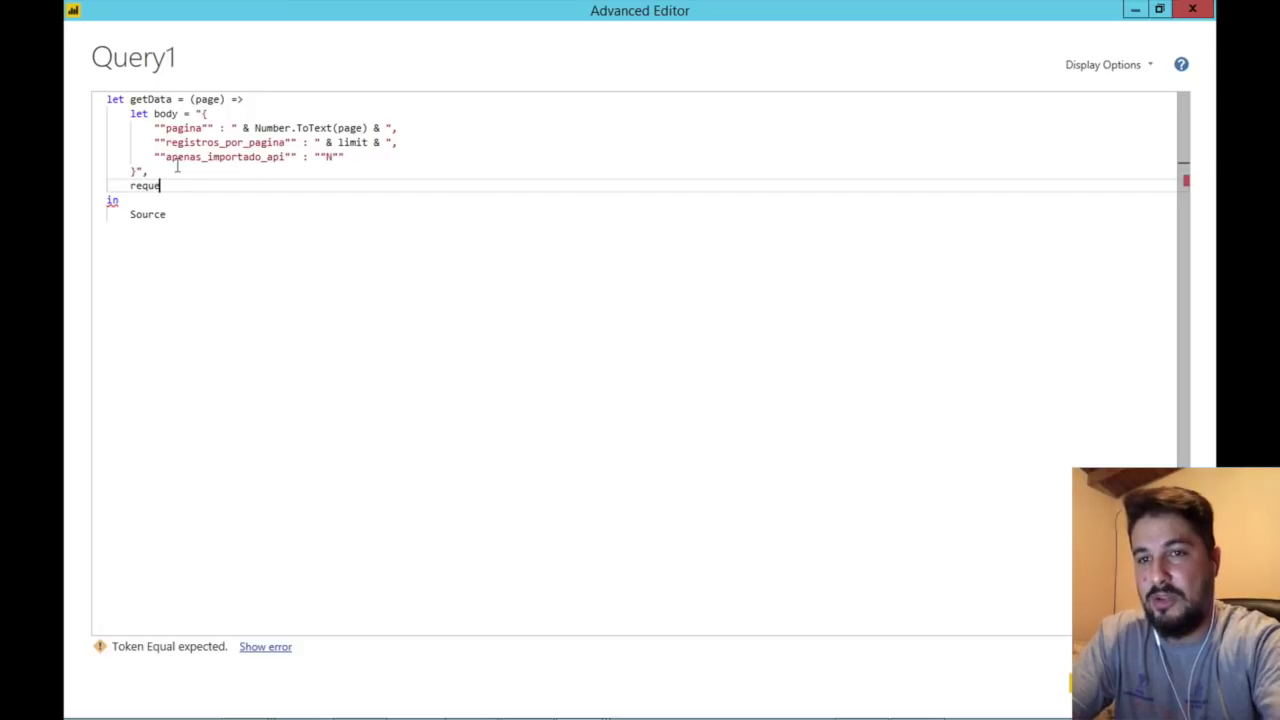
pyautogui.write('st = ')
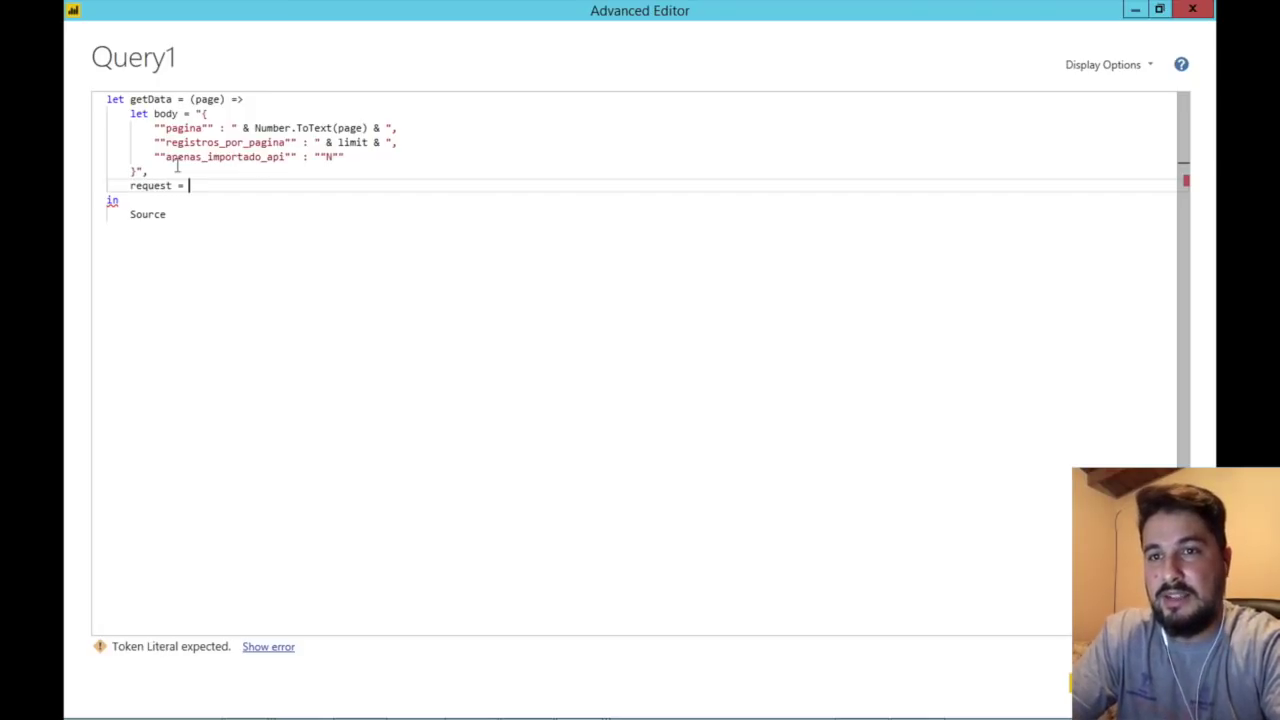
pyautogui.write('We')
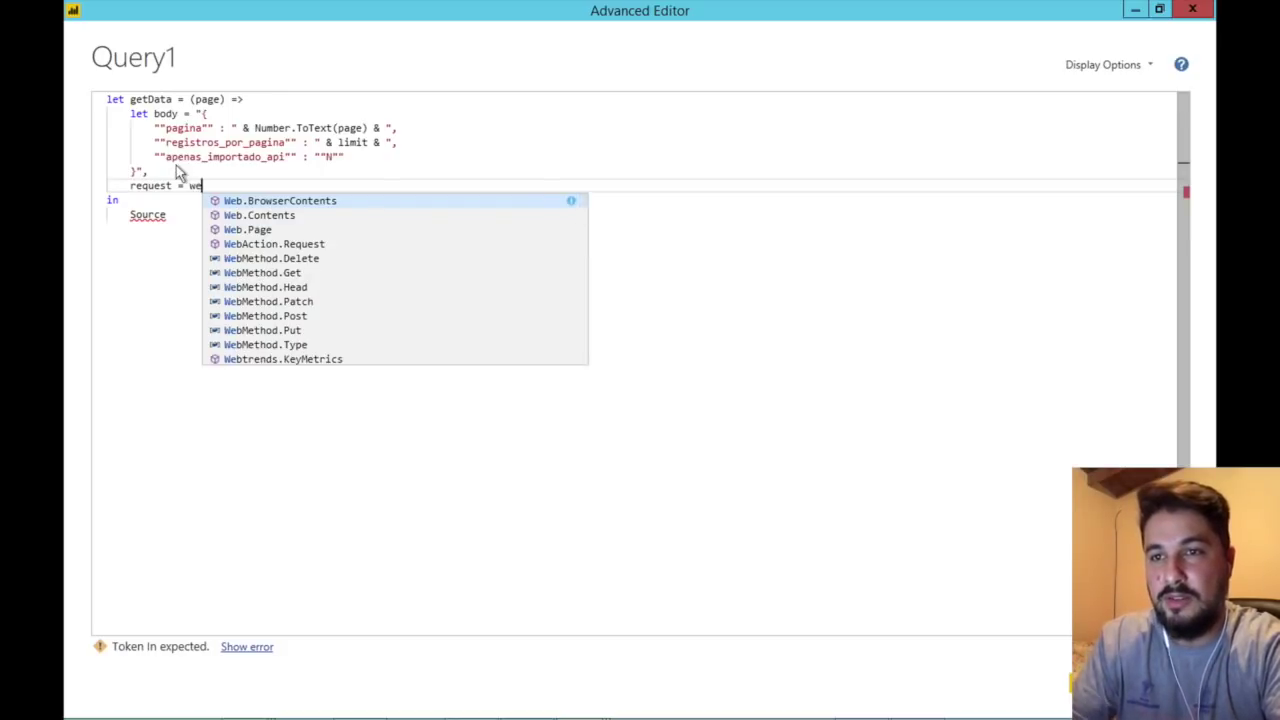
pyautogui.press('Down')
pyautogui.press('Tab')
pyautogui.write('(')
pyautogui.press('Return')
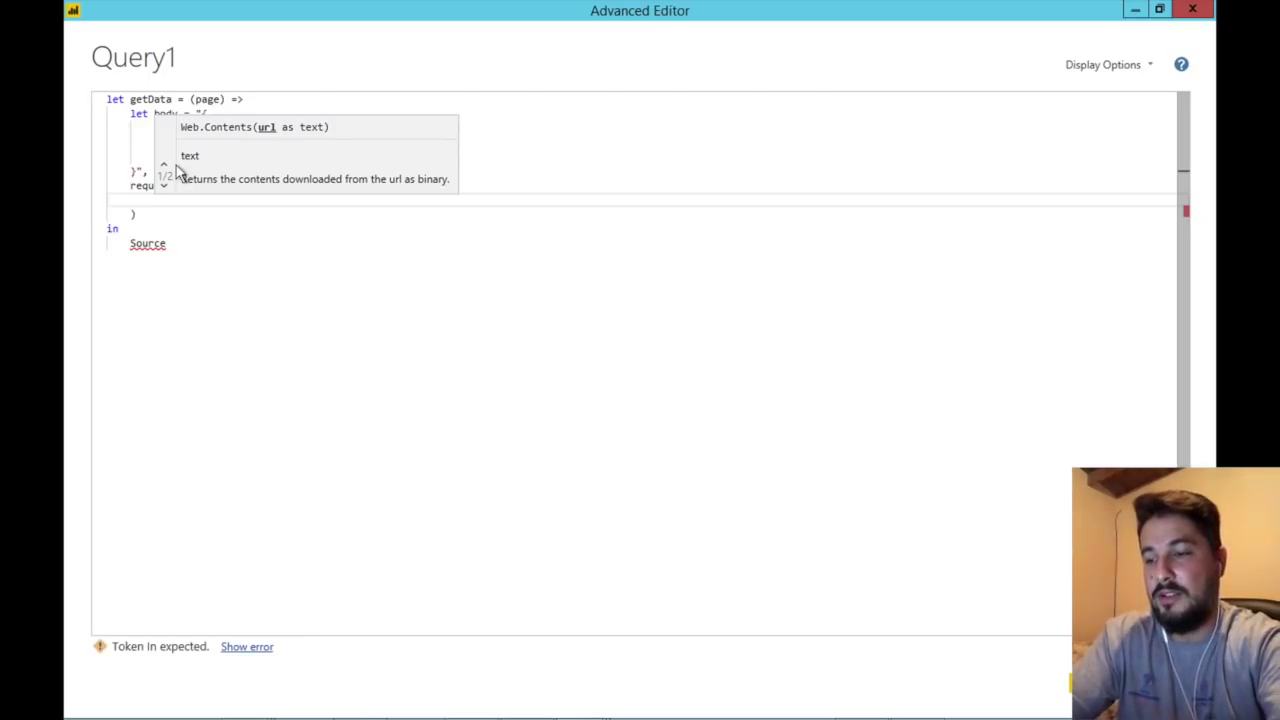
# Pass Web.Contents the path parameter and an options record with Headers=[#"Content-Type"="application/json"] and Content=Text.ToBinary(body)
pyautogui.write('path')
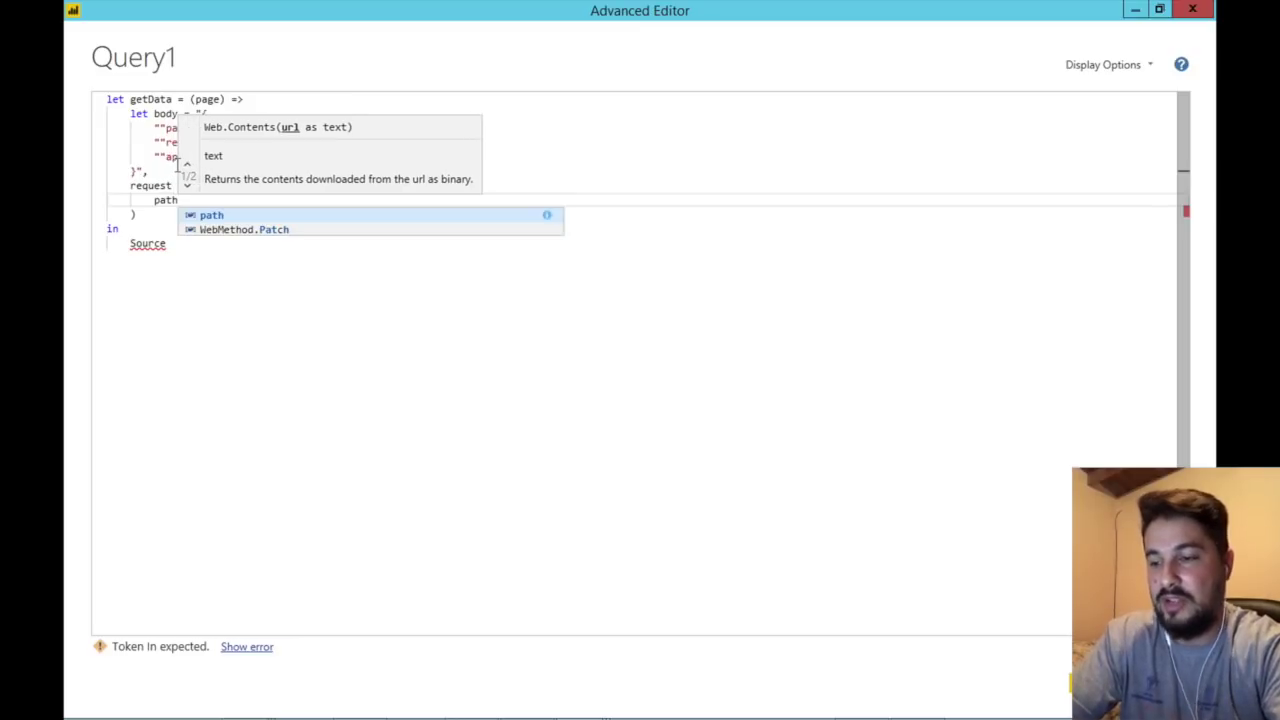
pyautogui.write(',')
pyautogui.press('Return')
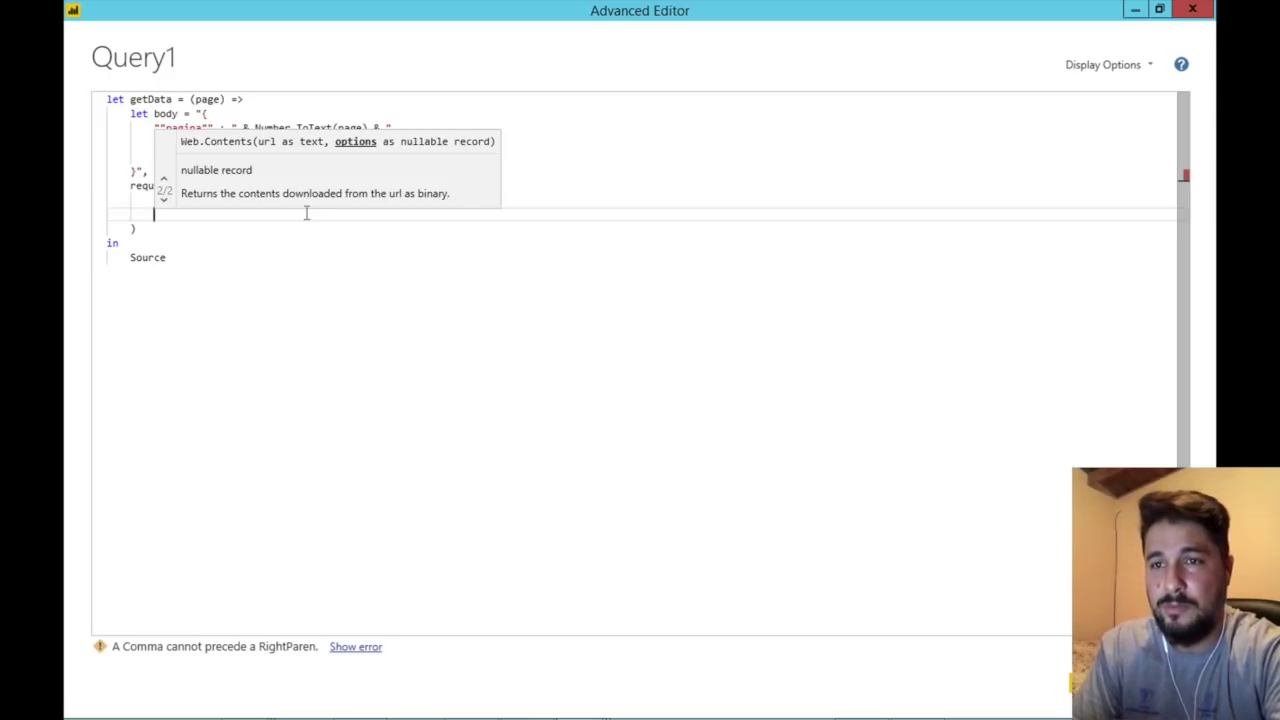
pyautogui.write('[                     Headers=[#"Content-Type"="application/json"],                     Content=Text.ToBinary(body)                 ]')
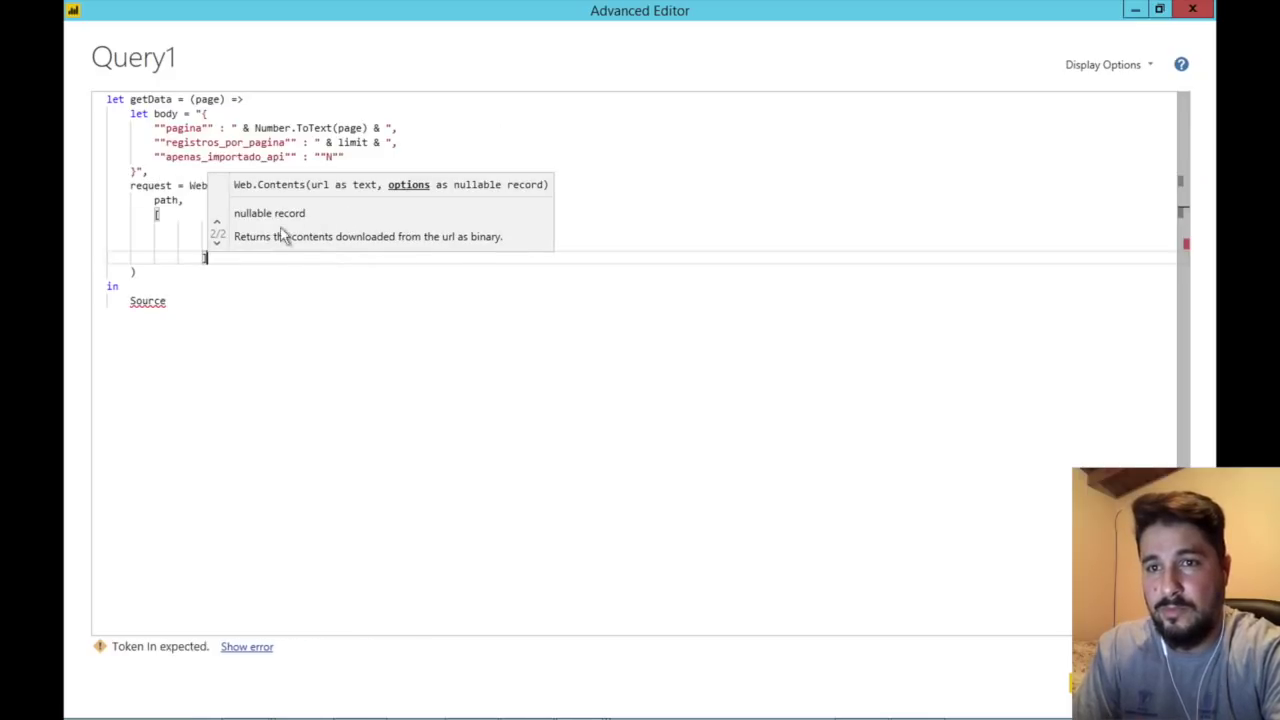
# Reduce the indentation of the options record so its closing bracket lines up with the opening one and Headers and Content sit one level deeper
pyautogui.click(185, 260)
pyautogui.press('BackSpace')
pyautogui.press('BackSpace')
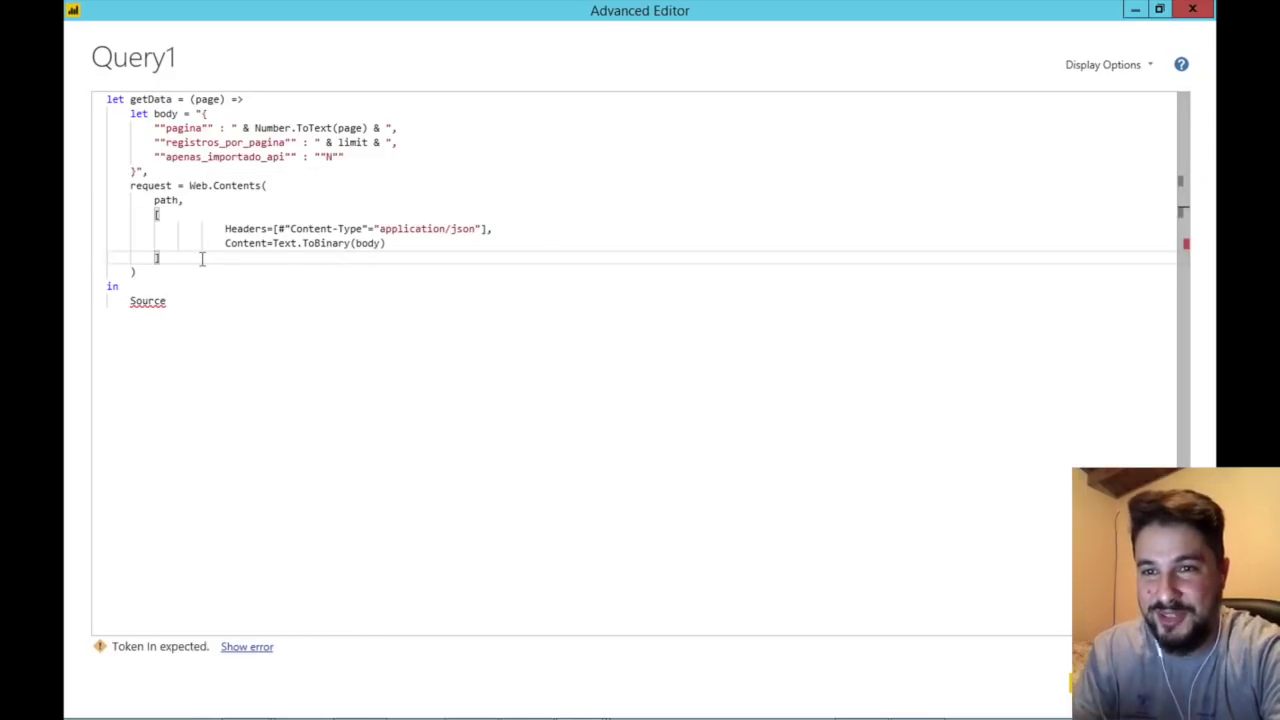
pyautogui.click(224, 229)
pyautogui.press('BackSpace')
pyautogui.press('BackSpace')
pyautogui.click(225, 243)
pyautogui.press('BackSpace')
pyautogui.press('BackSpace')
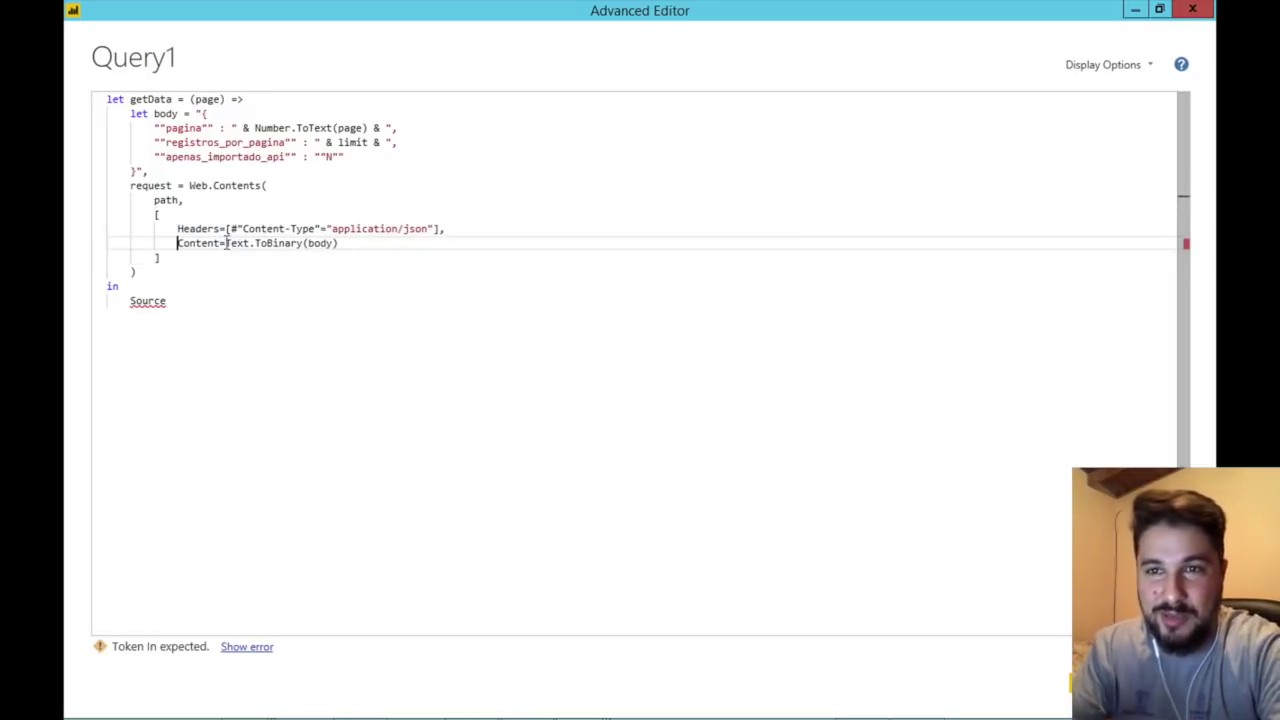
pyautogui.click(363, 244)
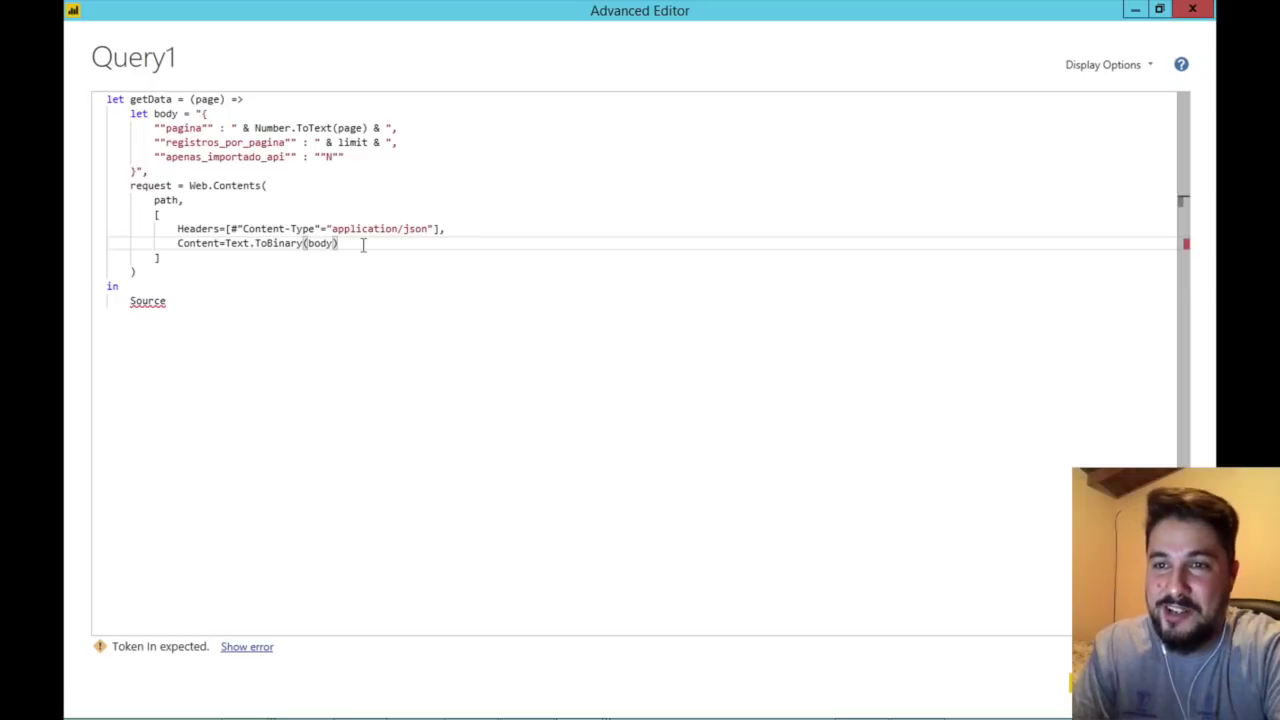
# Review the path and Headers arguments of Web.Contents against the request headers set in Postman
pyautogui.doubleClick(166, 200)
pyautogui.click(155, 214)
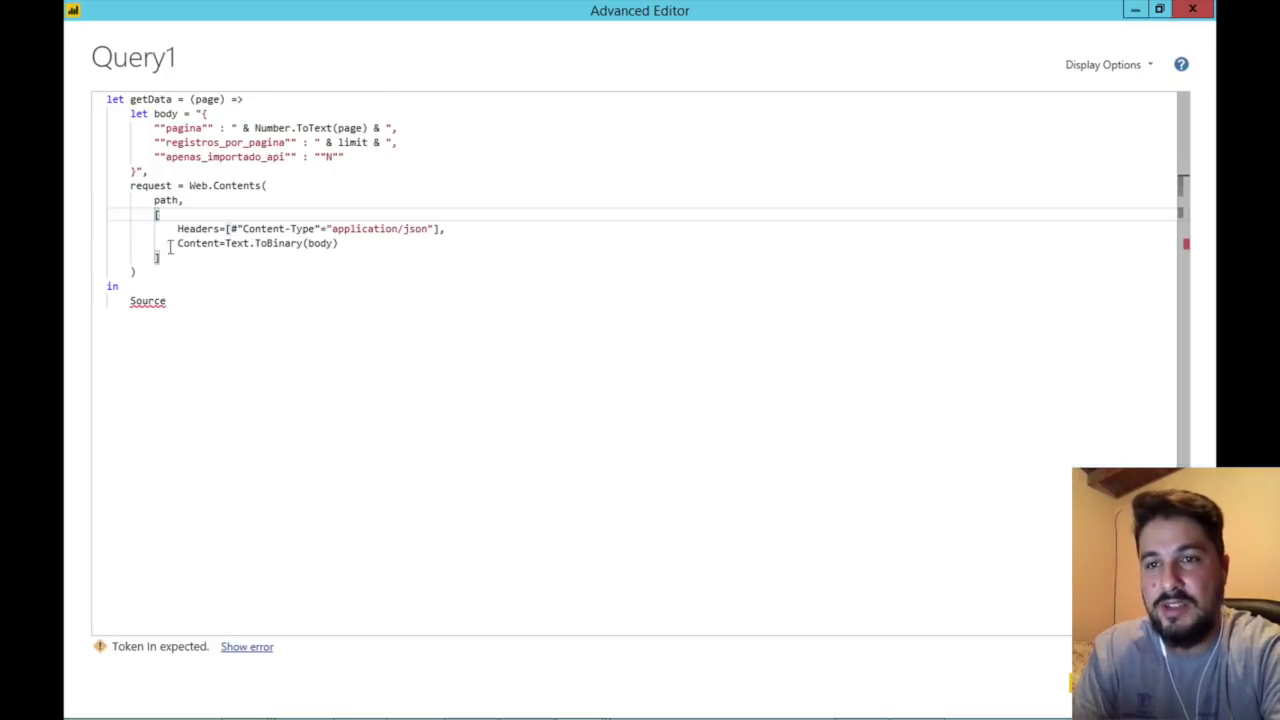
pyautogui.doubleClick(197, 228)
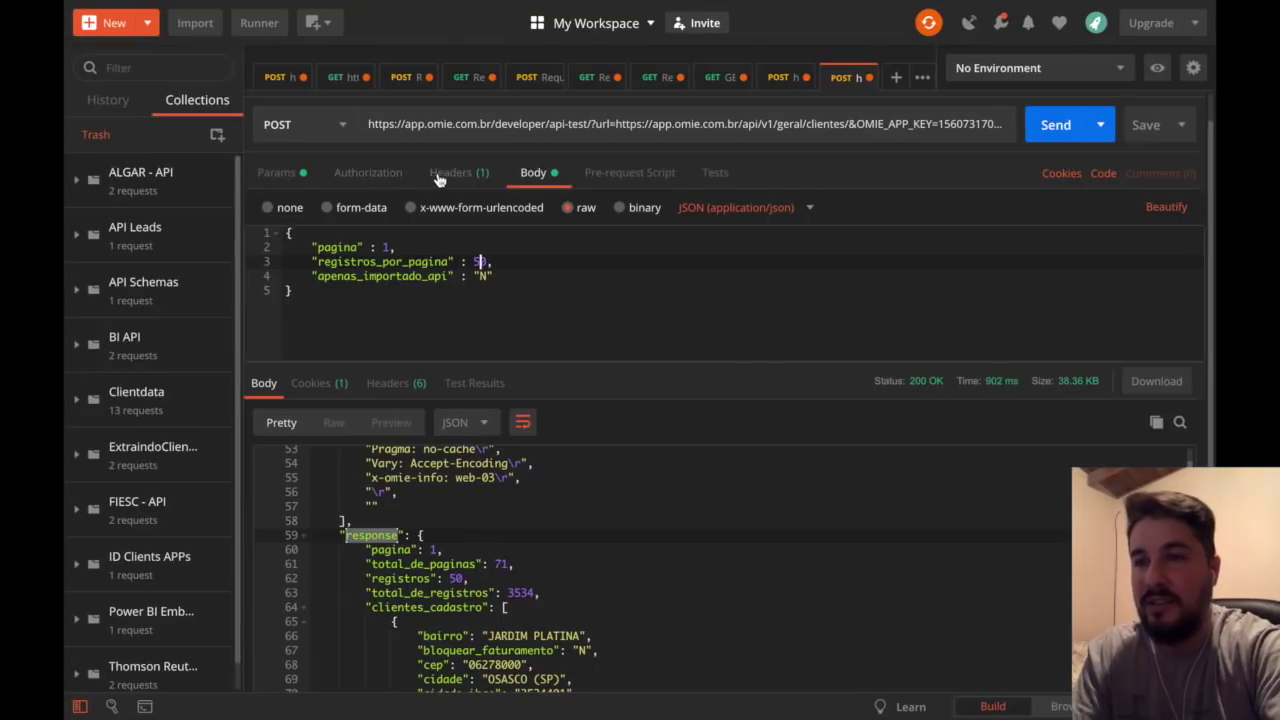
pyautogui.click(449, 174)
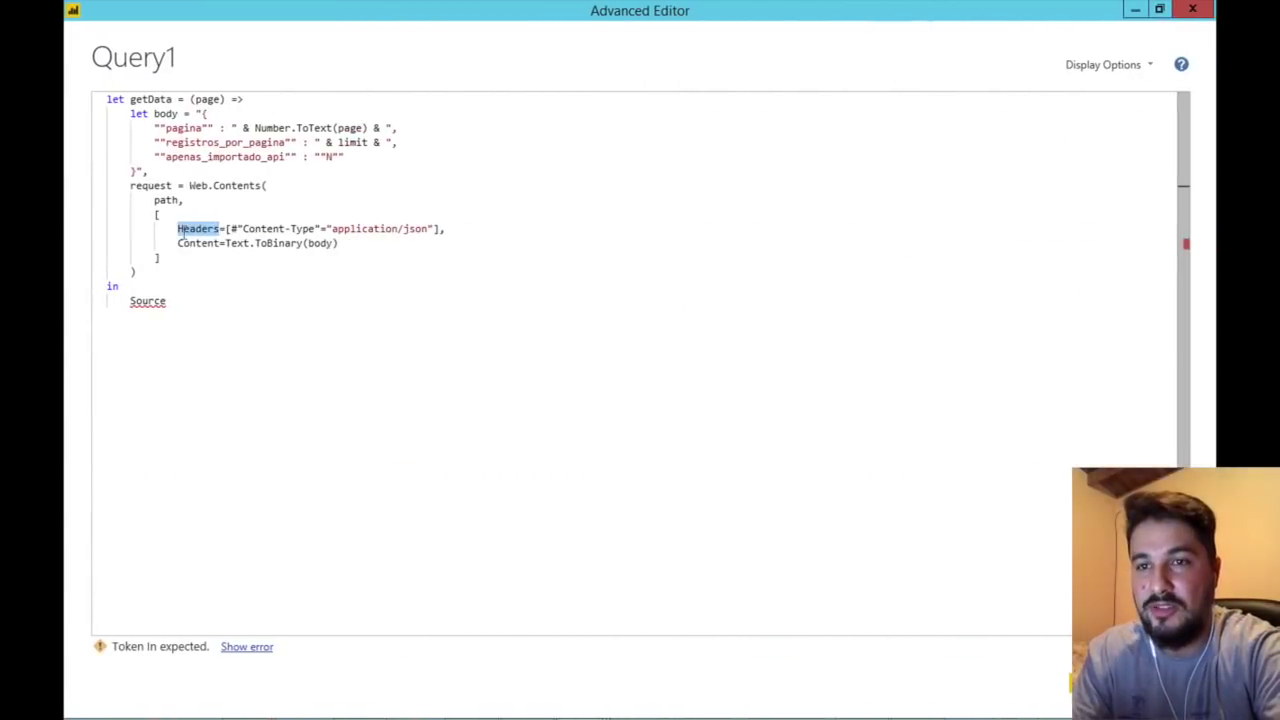
pyautogui.moveTo(178, 228); pyautogui.dragTo(471, 231)
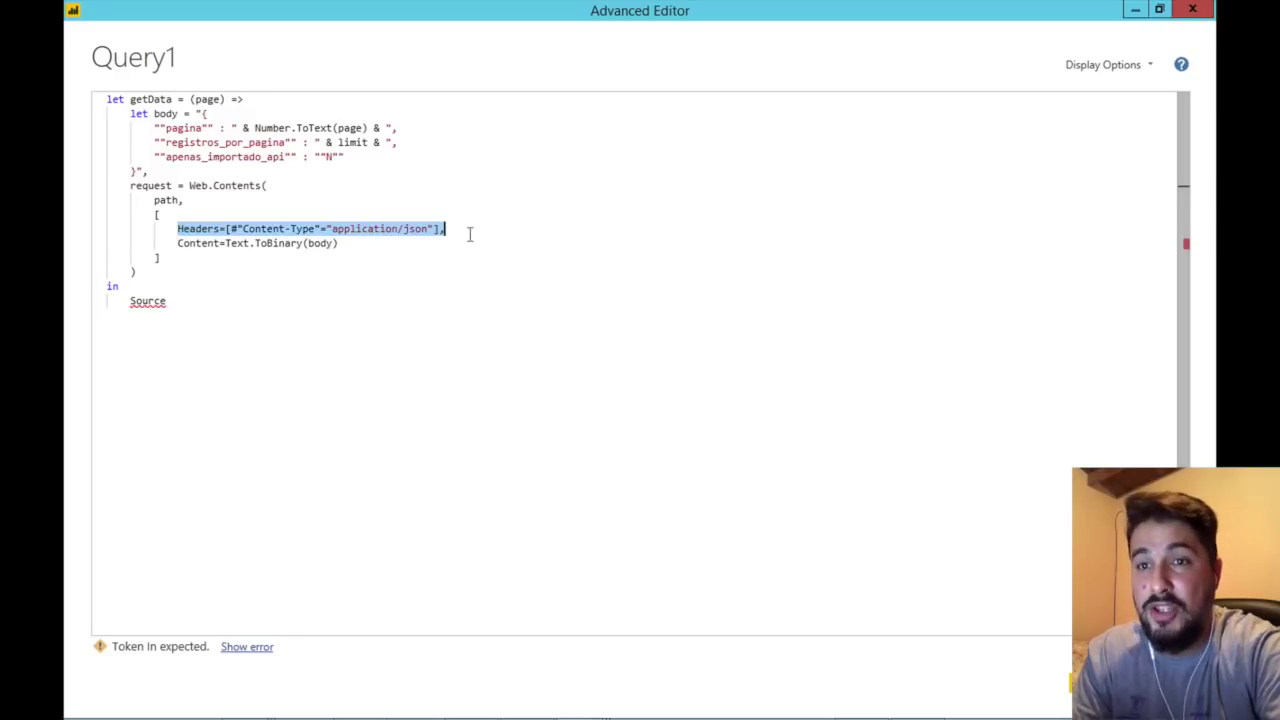
# Compare the Content option with the raw JSON body in Postman and the body variable in the Power BI query
pyautogui.click(188, 243)
pyautogui.doubleClick(188, 243)
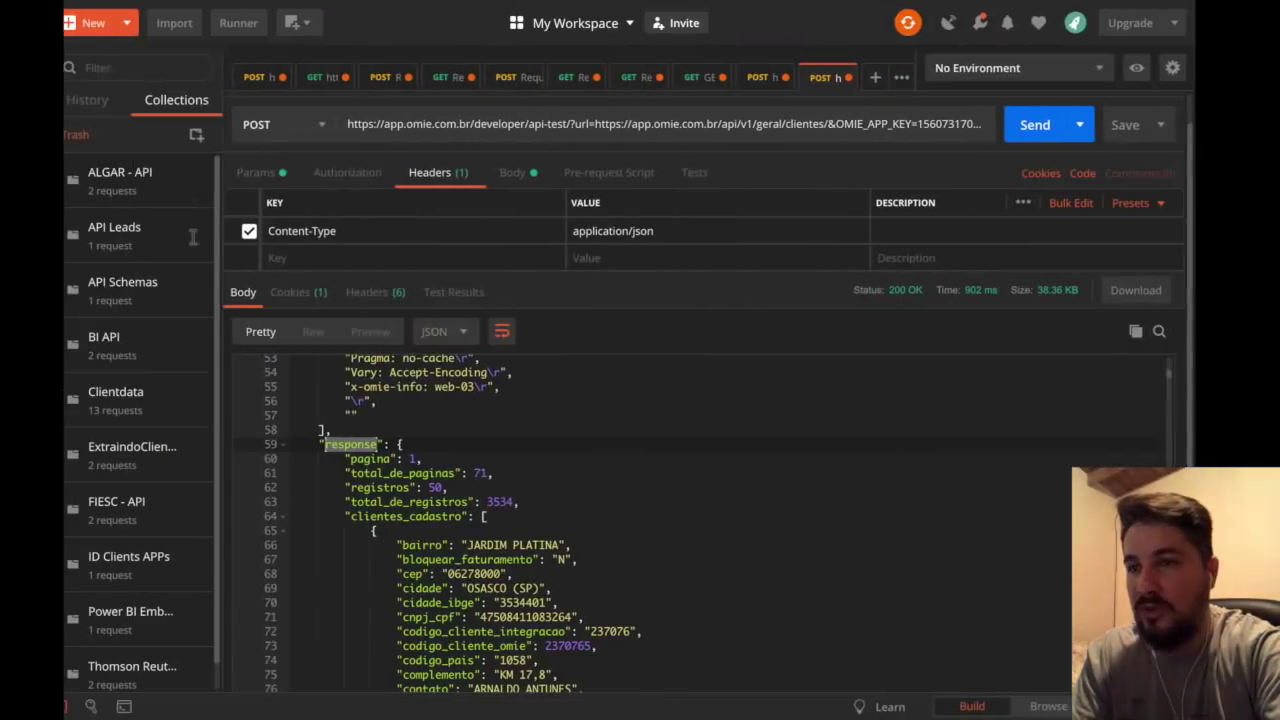
pyautogui.click(535, 173)
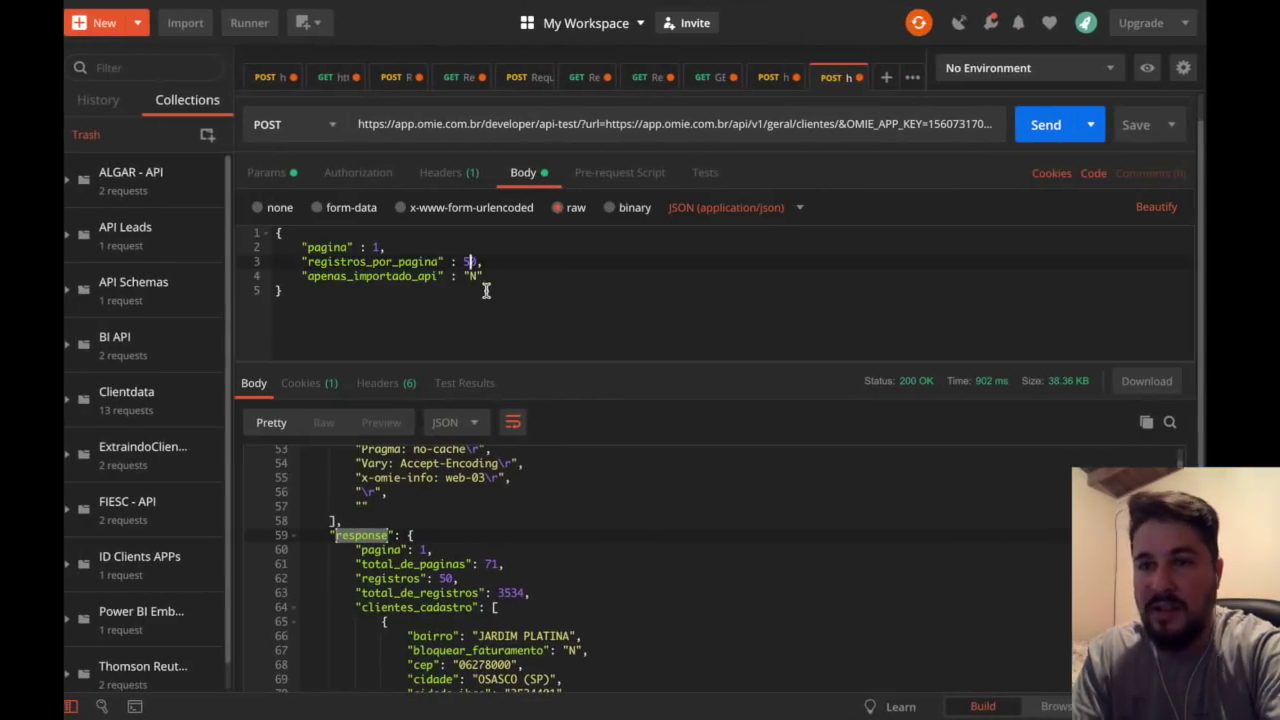
pyautogui.moveTo(295, 291); pyautogui.dragTo(269, 240)
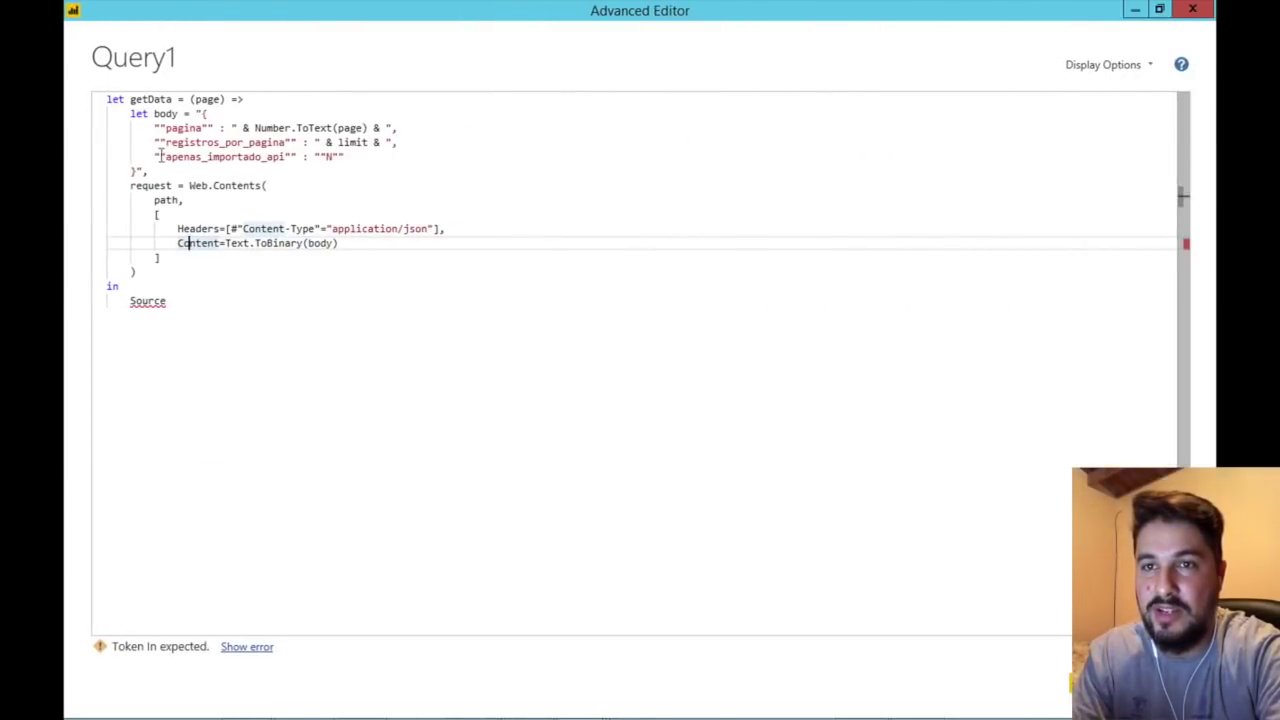
pyautogui.moveTo(146, 171); pyautogui.dragTo(145, 114)
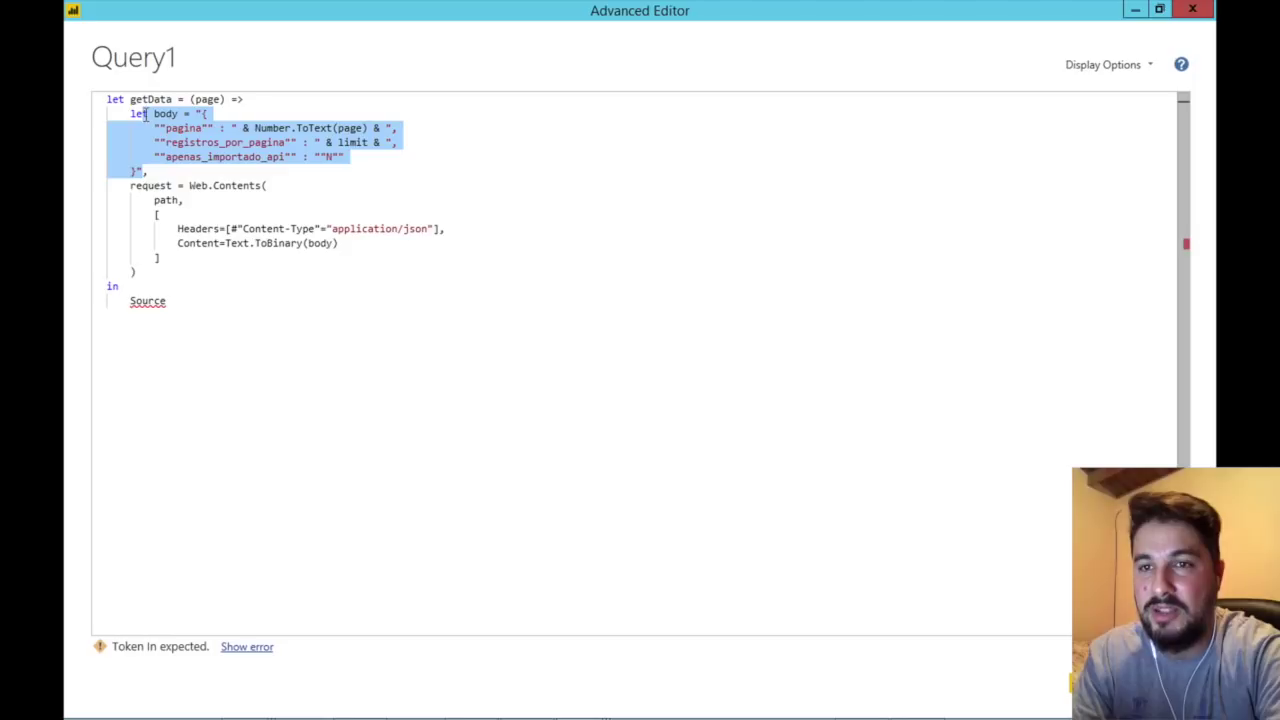
pyautogui.click(204, 229)
pyautogui.click(200, 261)
# Add an indented in keyword on a new line beneath the Web.Contents call's closing parenthesis
pyautogui.click(177, 277)
pyautogui.press('Return')
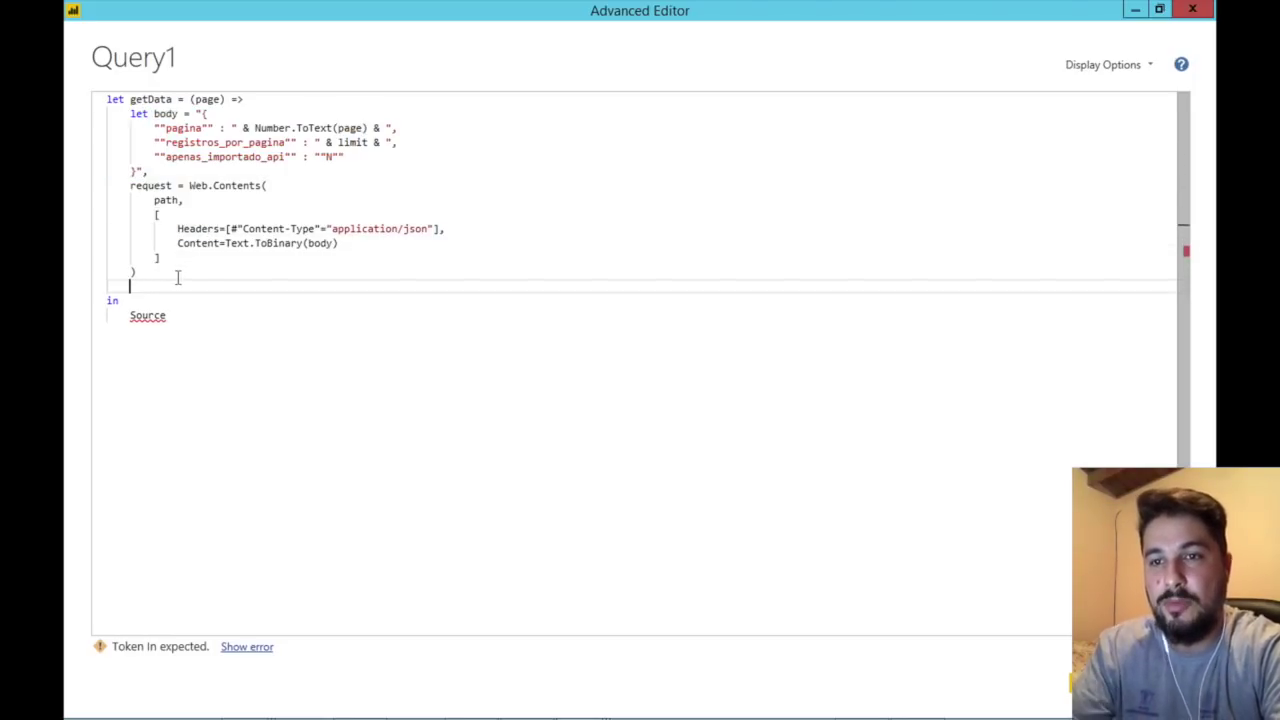
pyautogui.write('in')
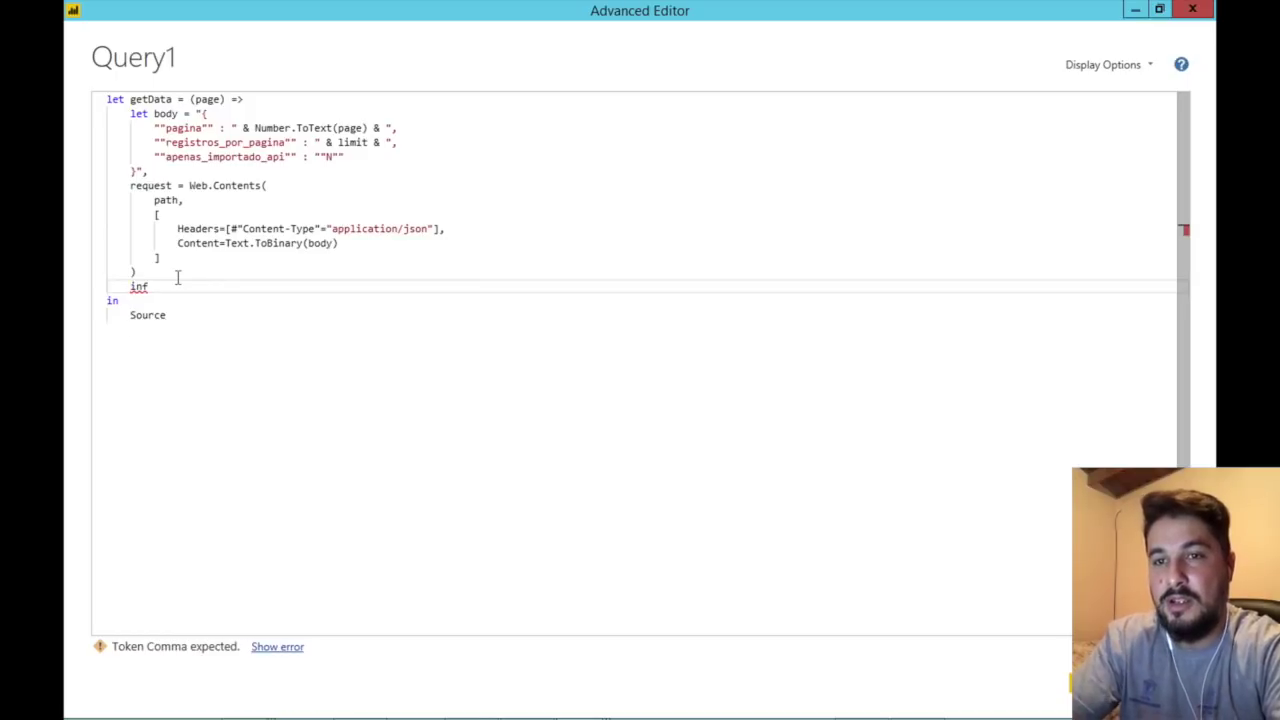
pyautogui.write('f')
pyautogui.press('BackSpace')
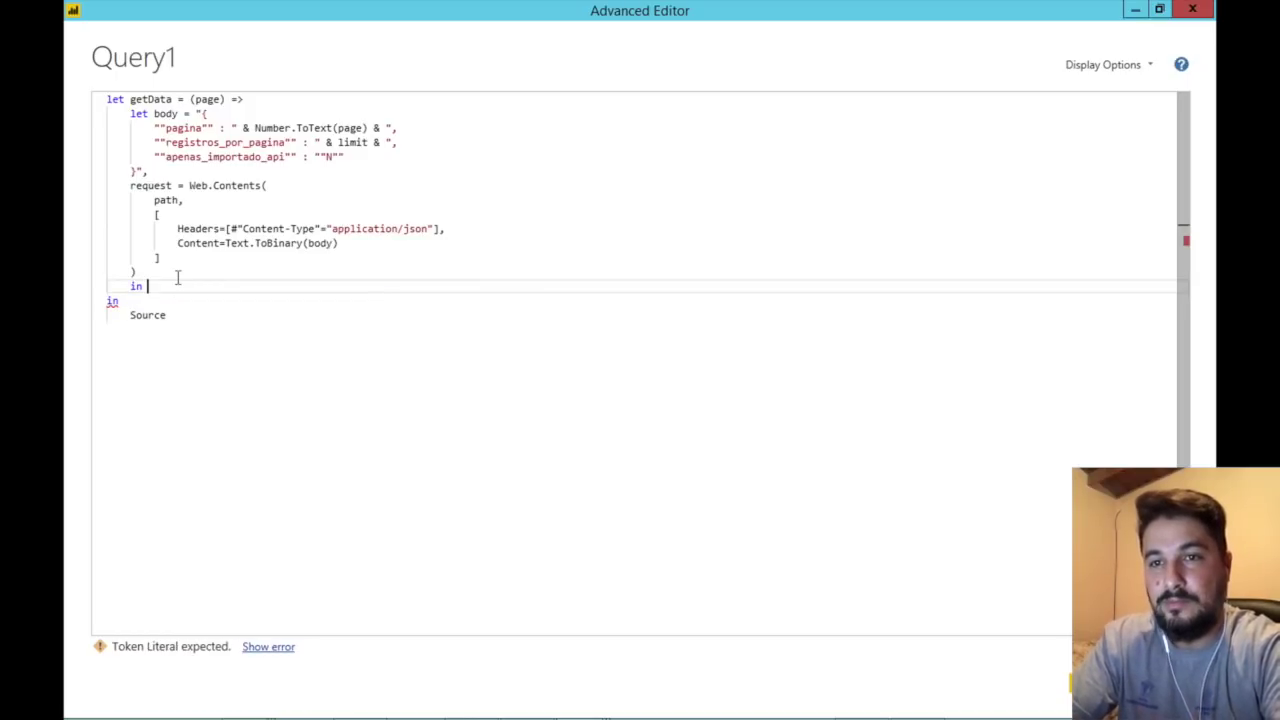
pyautogui.doubleClick(141, 187)
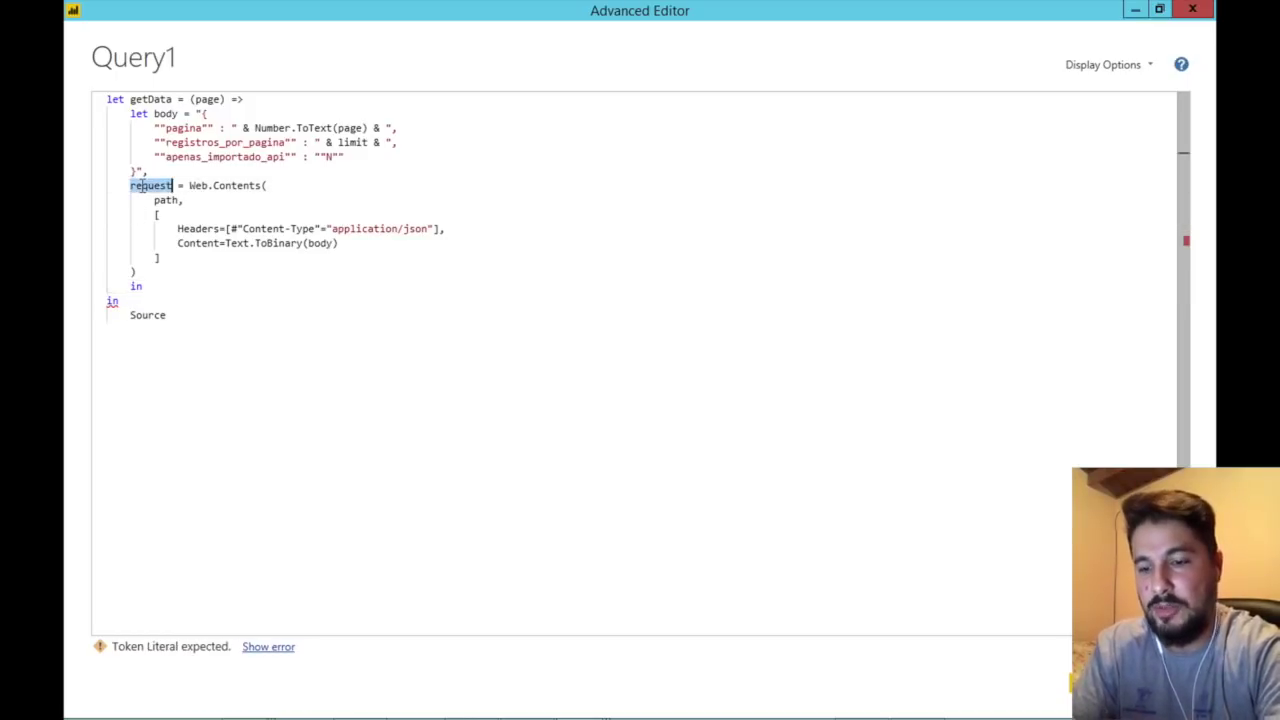
pyautogui.click(160, 287)
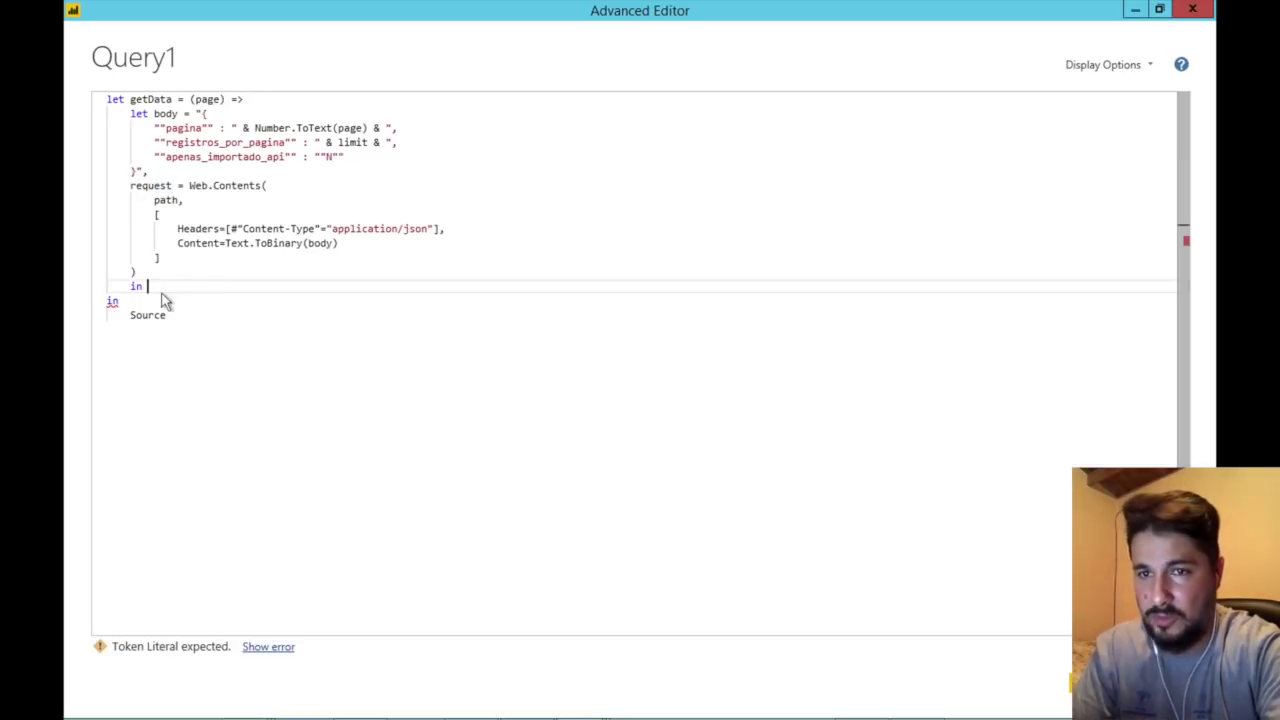
pyautogui.press('super')
pyautogui.press('super+s')
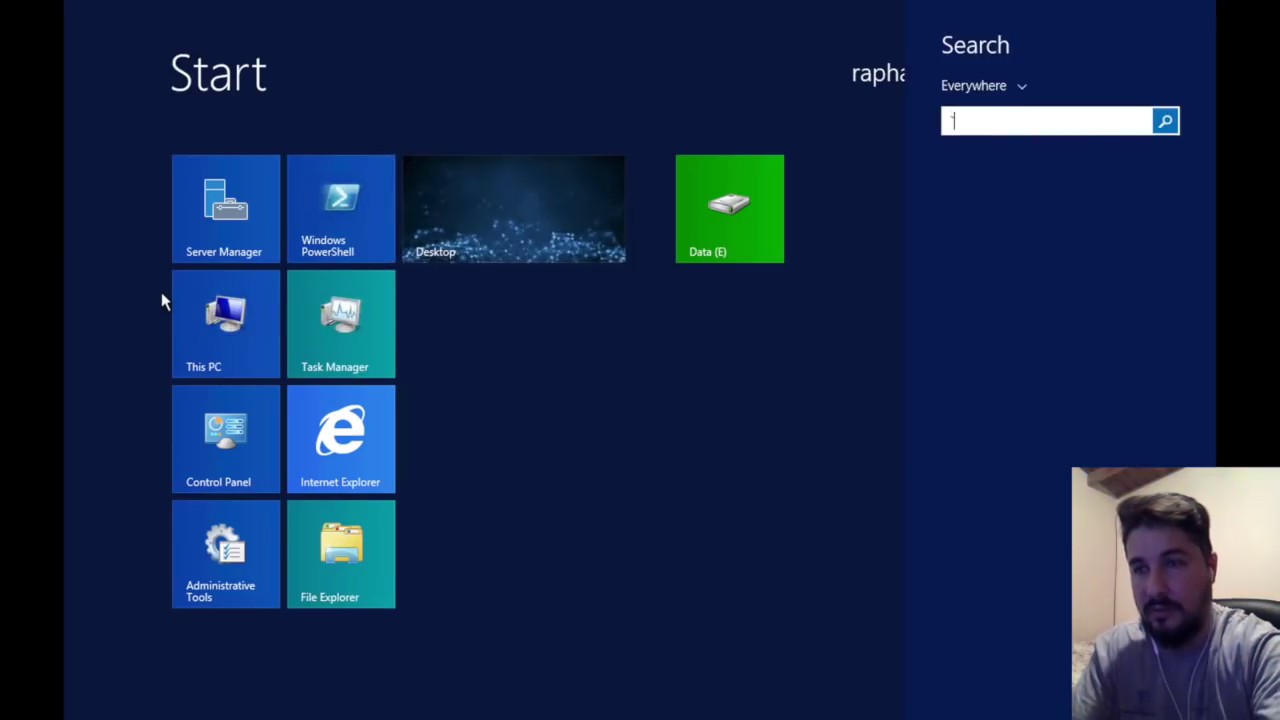
pyautogui.press('Escape')
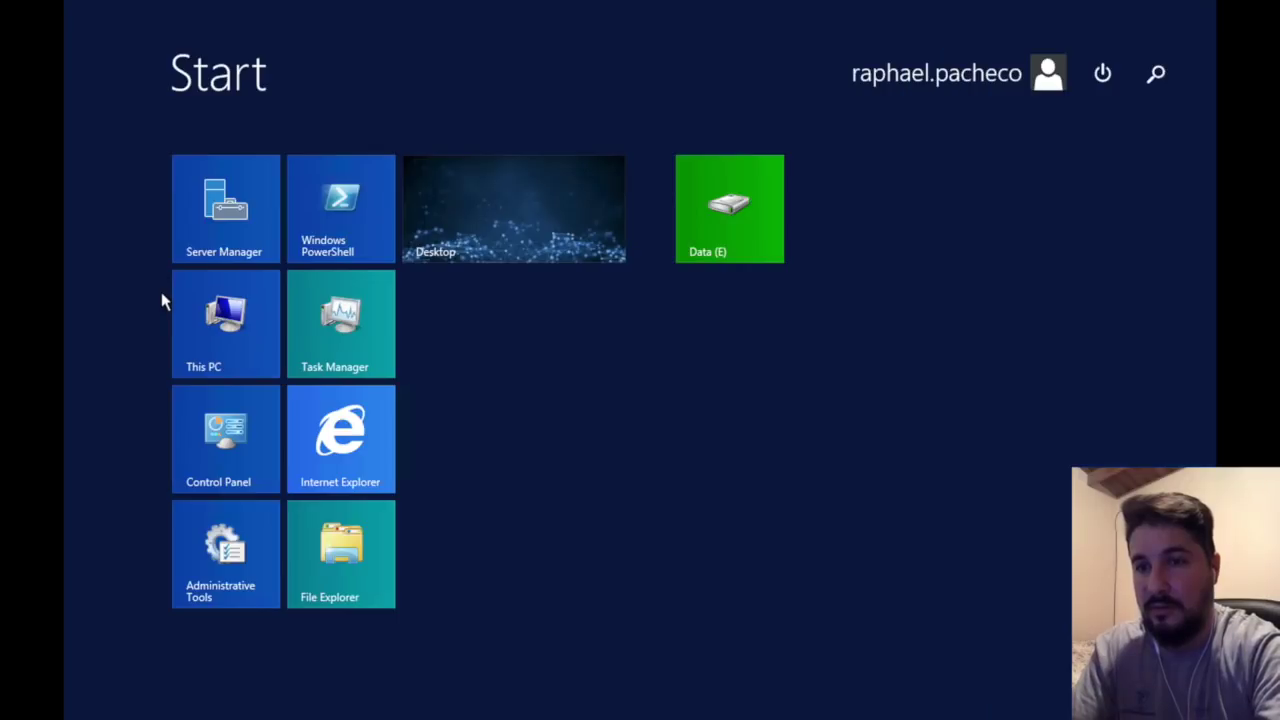
pyautogui.press('super')
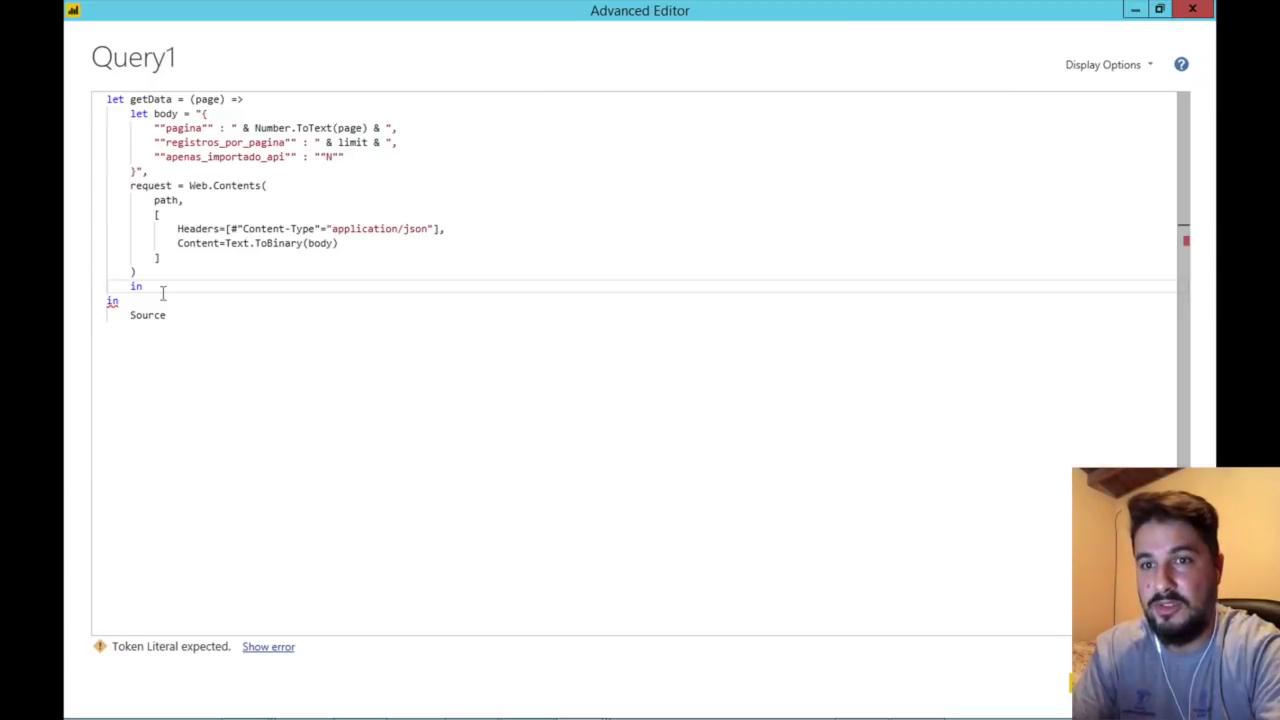
# Return request from the inner in line, replace Source with request under the outer in, and apply the query code
pyautogui.write('request')
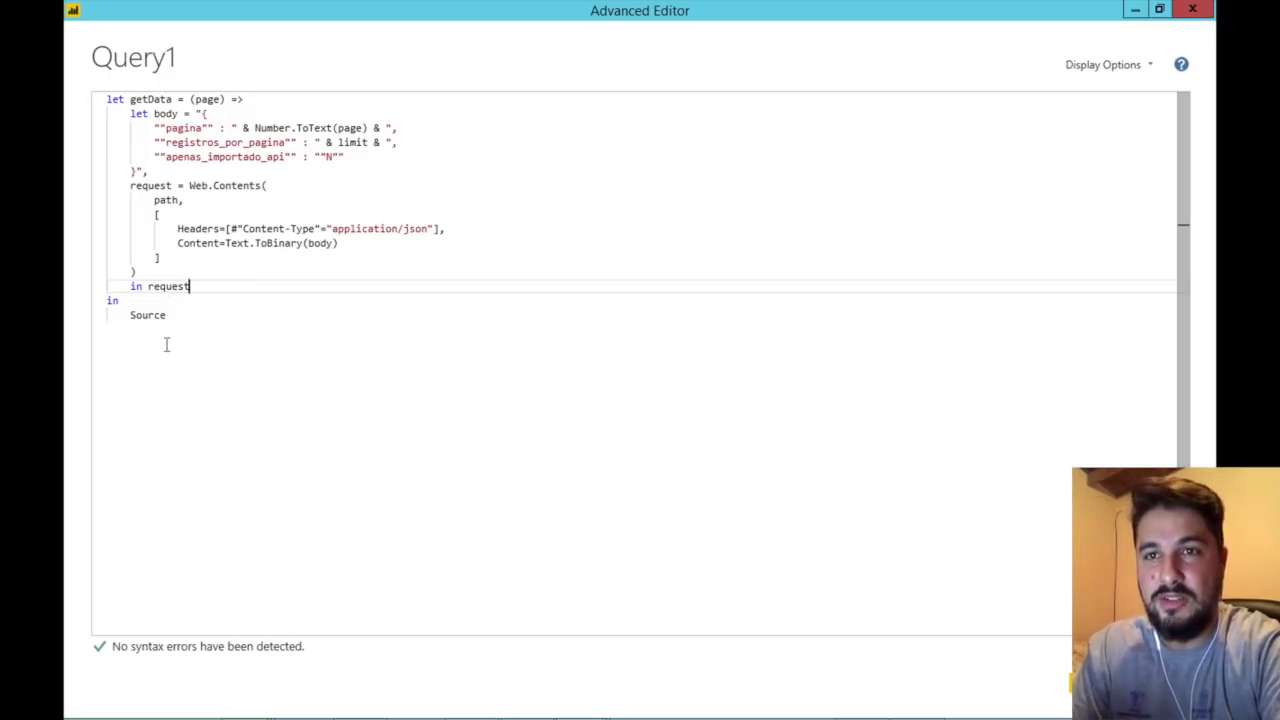
pyautogui.doubleClick(149, 315)
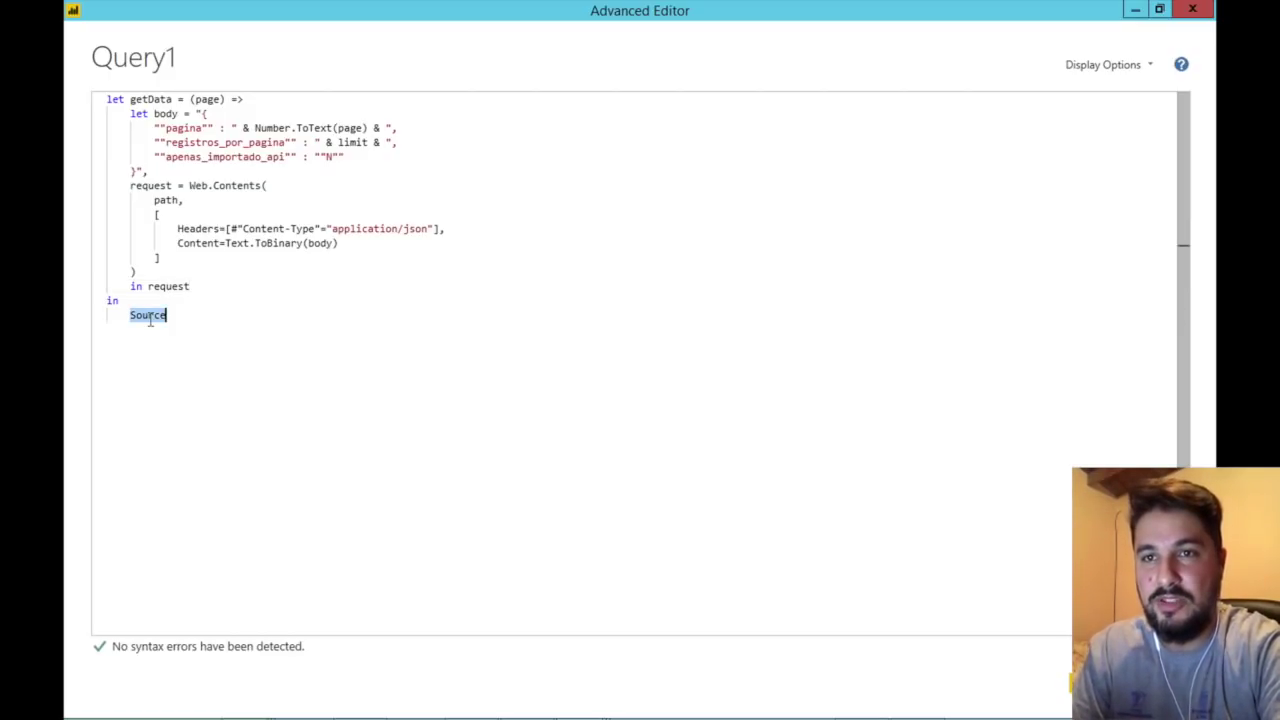
pyautogui.click(143, 99)
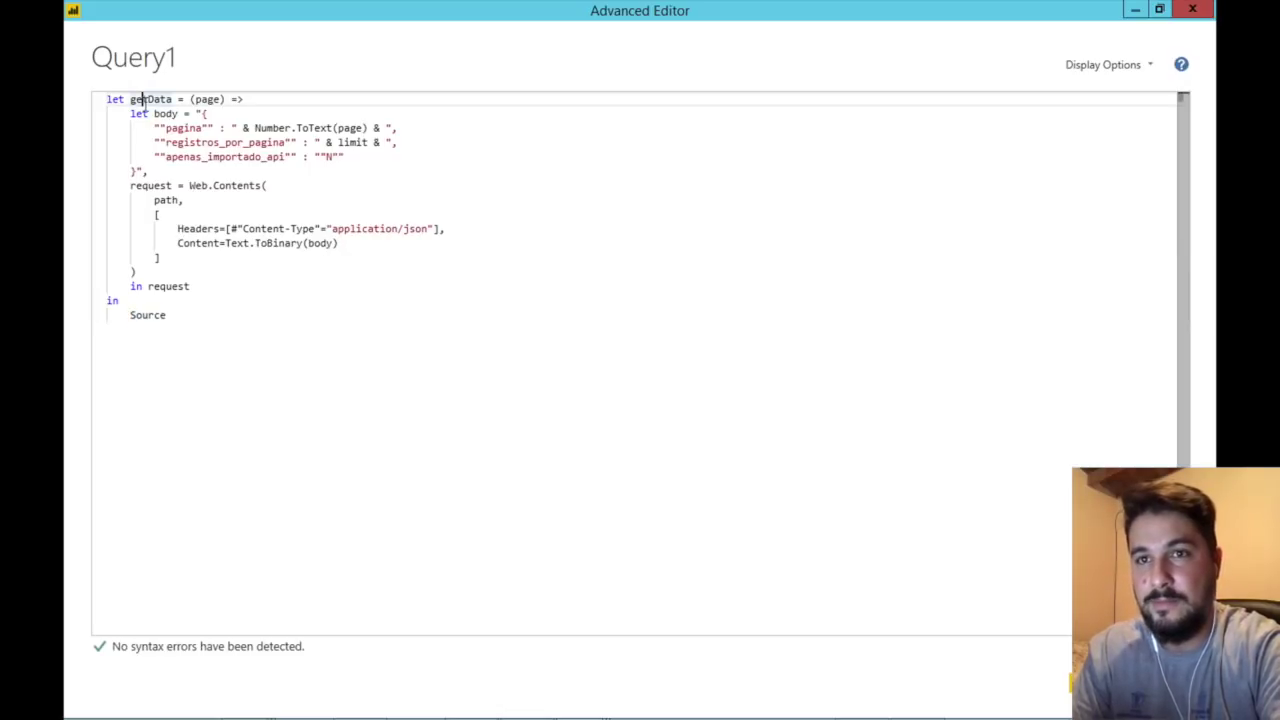
pyautogui.doubleClick(148, 315)
pyautogui.write('request')
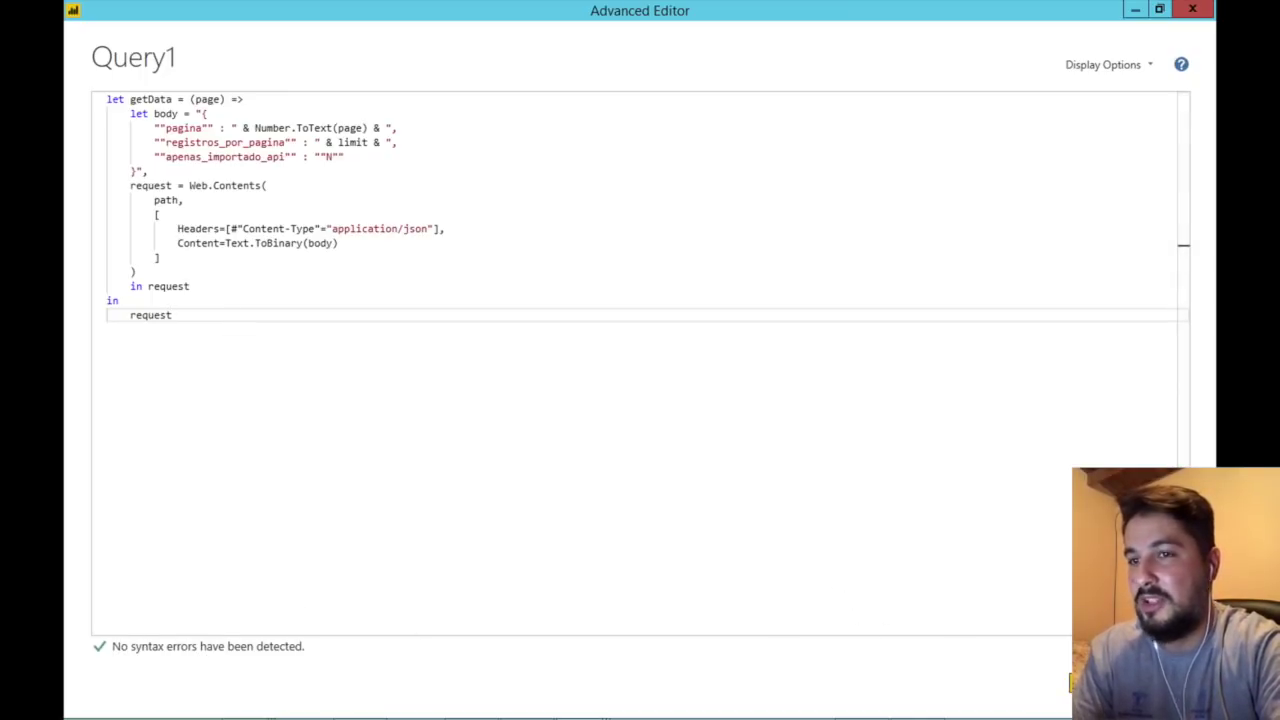
pyautogui.click(1097, 683)
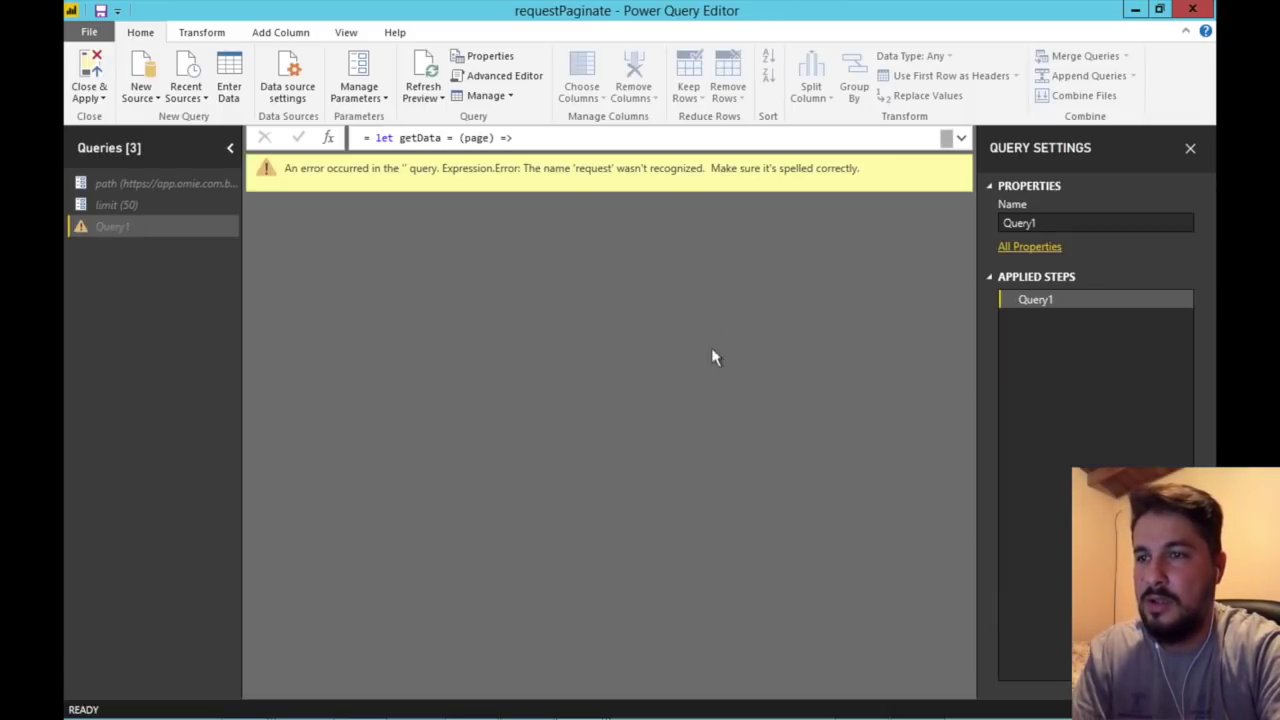
# Replace request with getData under the outer in of the Query1 code and apply the change
pyautogui.click(482, 79)
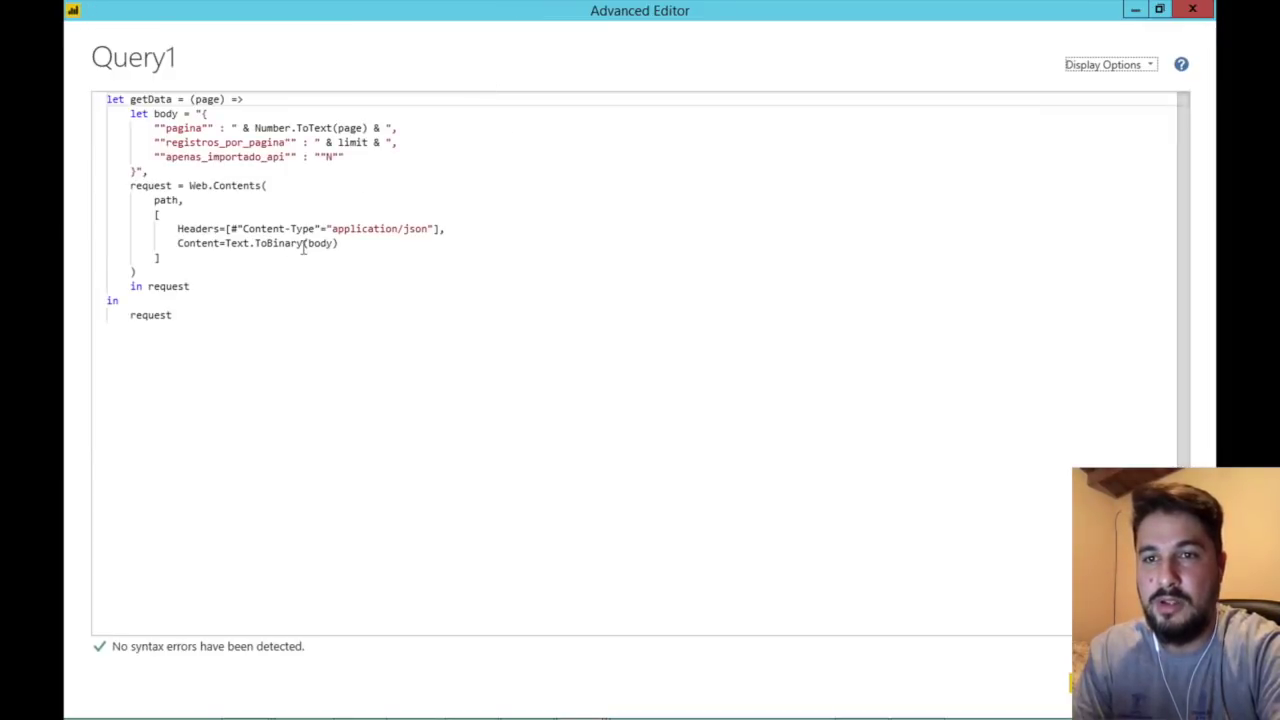
pyautogui.click(174, 278)
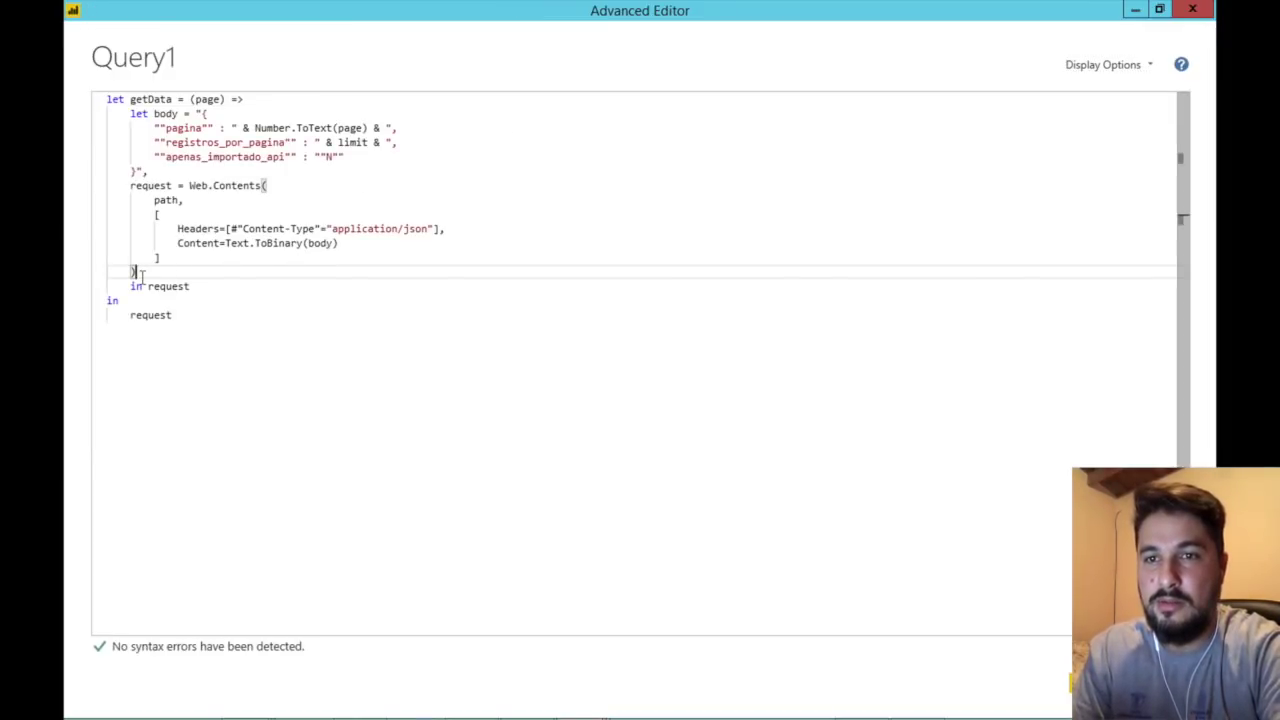
pyautogui.click(165, 287)
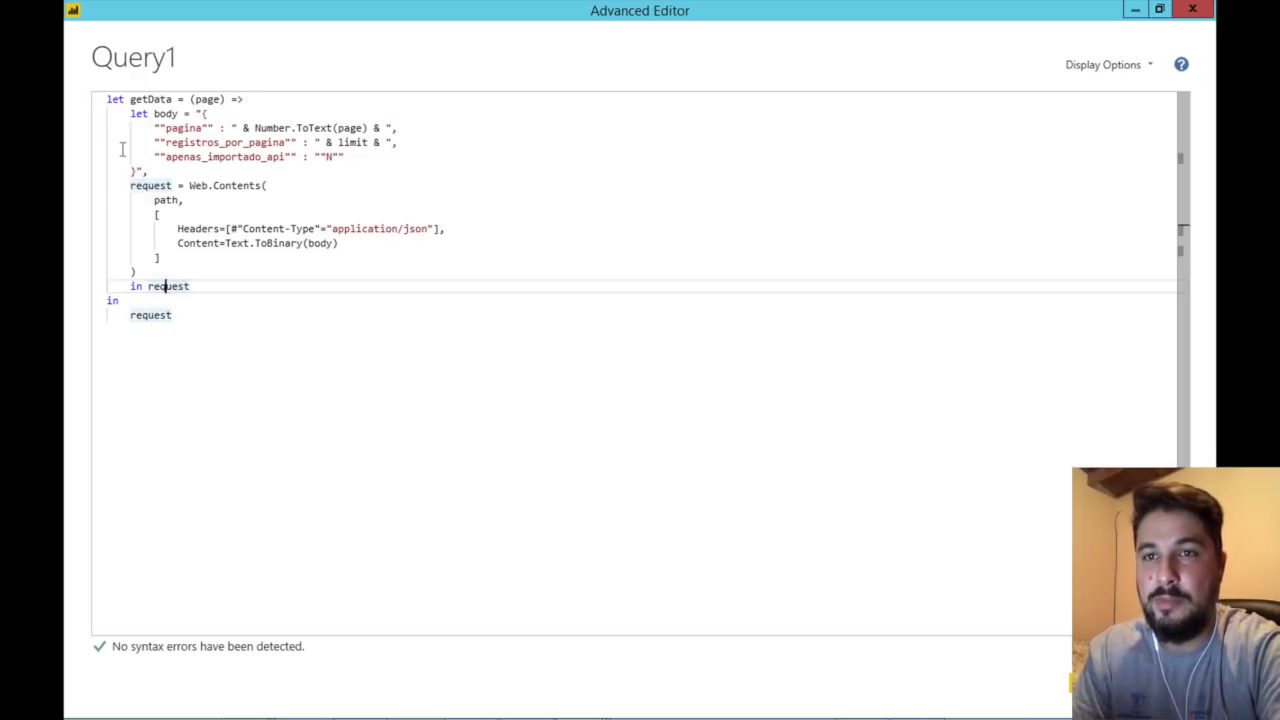
pyautogui.doubleClick(150, 100)
pyautogui.hotkey('ctrl', 'c')
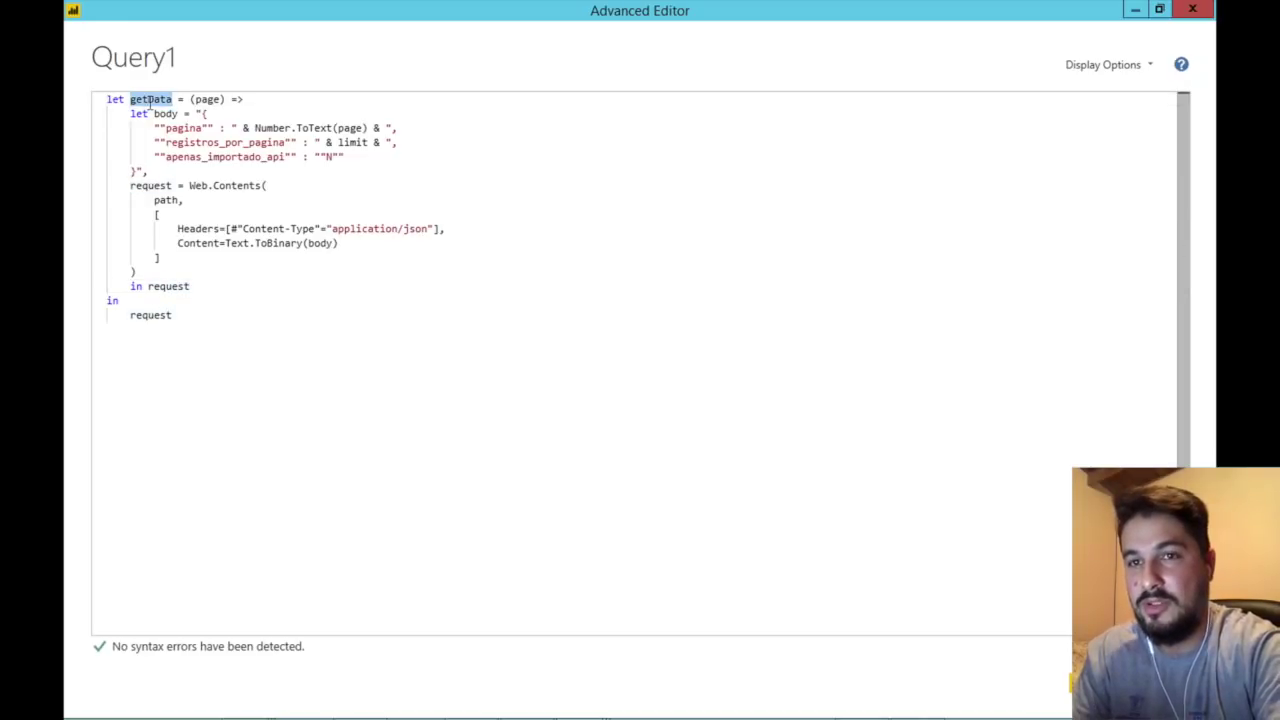
pyautogui.doubleClick(146, 315)
pyautogui.hotkey('ctrl', 'v')
pyautogui.doubleClick(158, 287)
pyautogui.click(1110, 688)
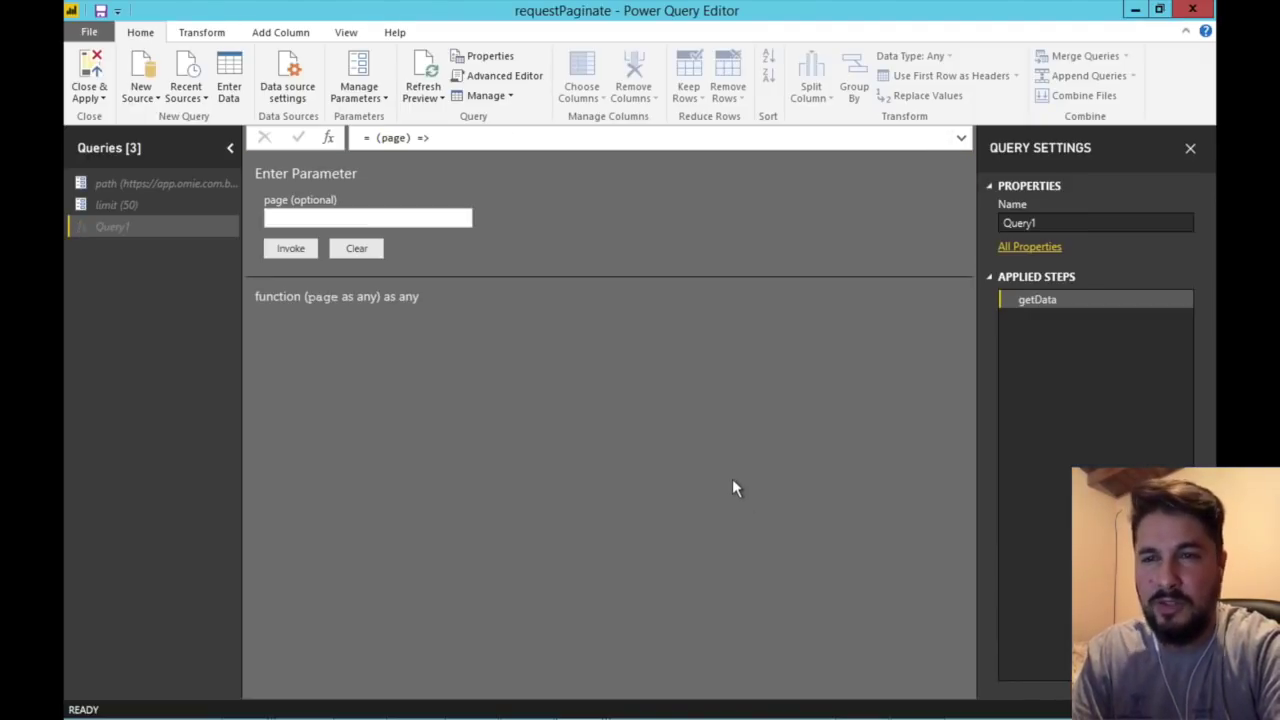
# Invoke the Query1 function for page 1 and open the returned app.omie.com.br binary as JSON
pyautogui.click(327, 214)
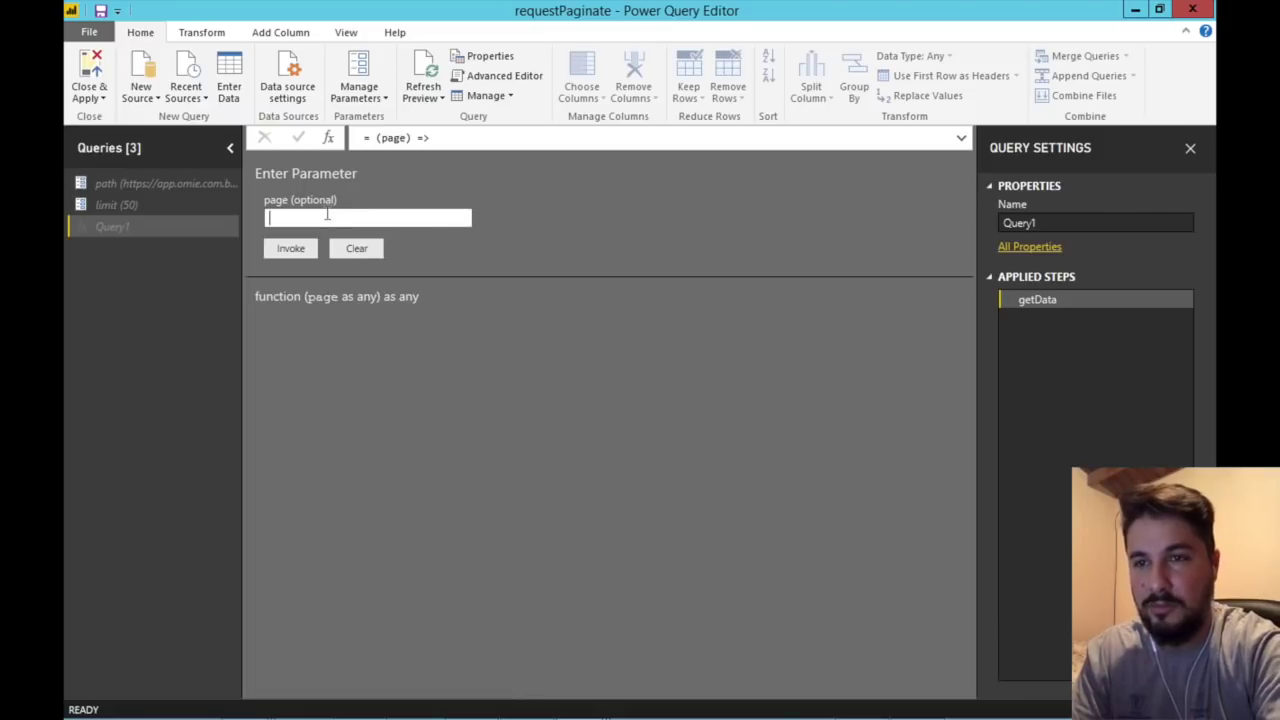
pyautogui.write('1')
pyautogui.click(291, 250)
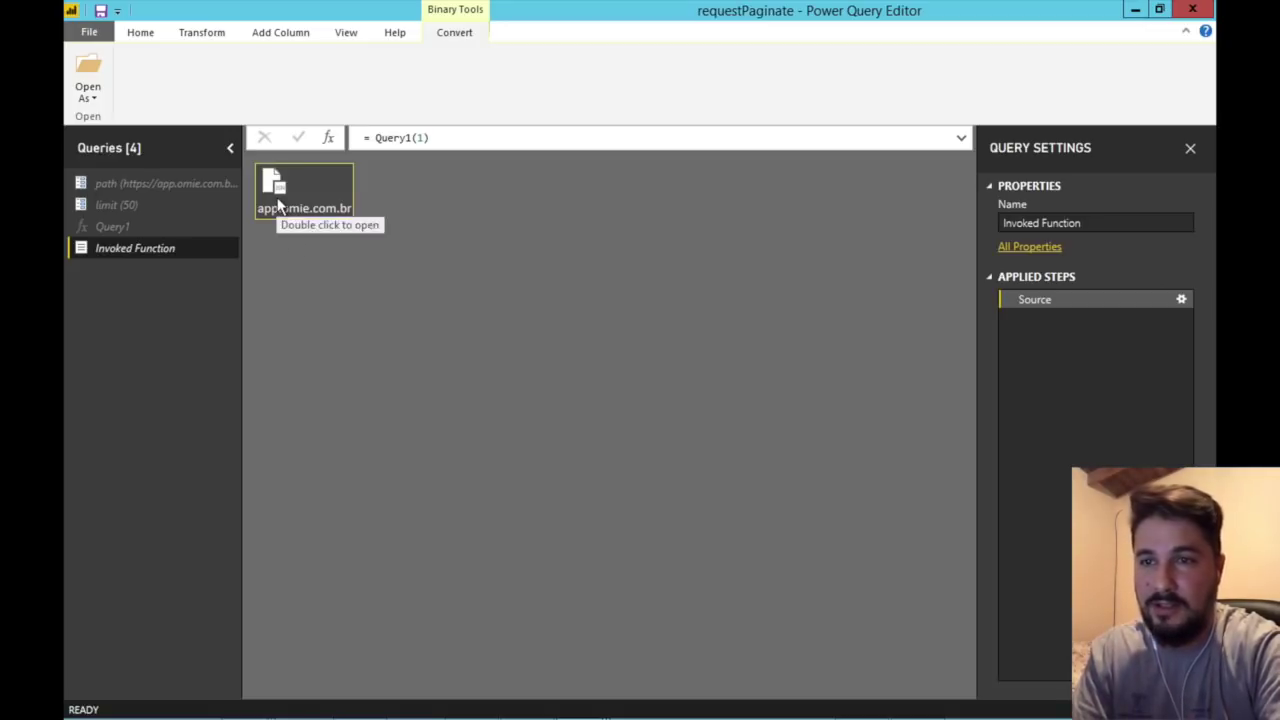
pyautogui.doubleClick(278, 205)
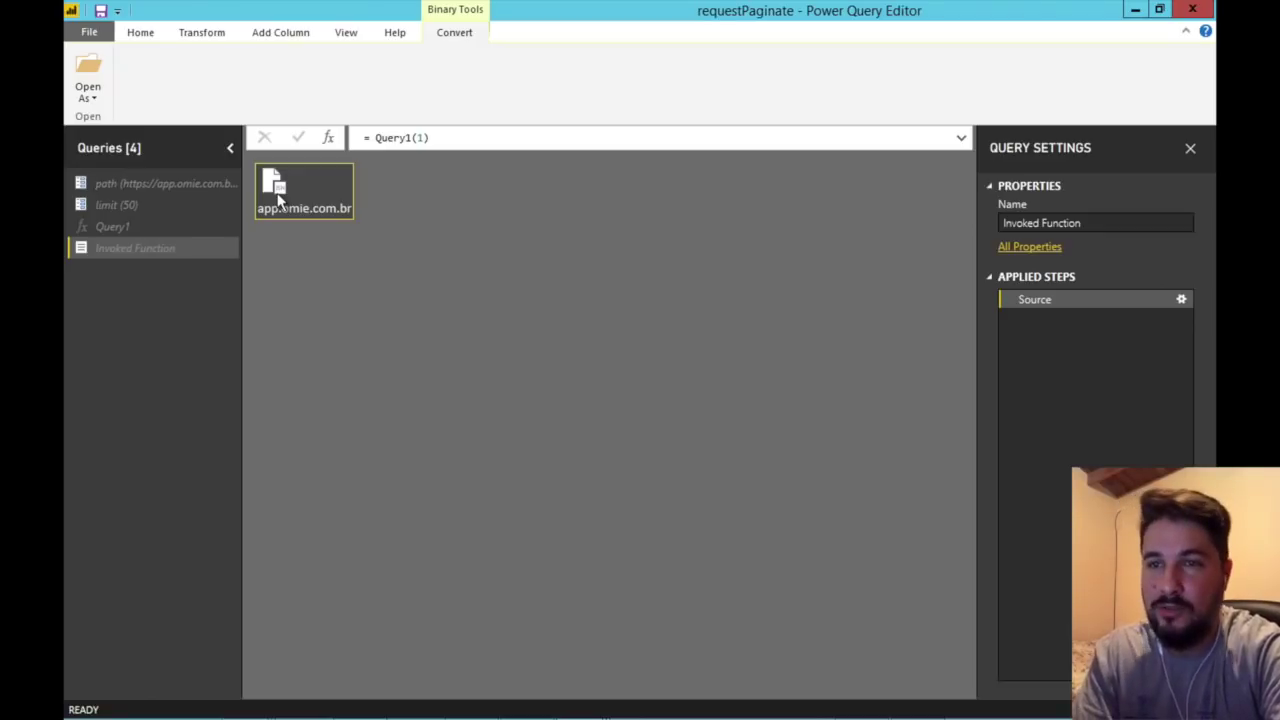
pyautogui.click(280, 202)
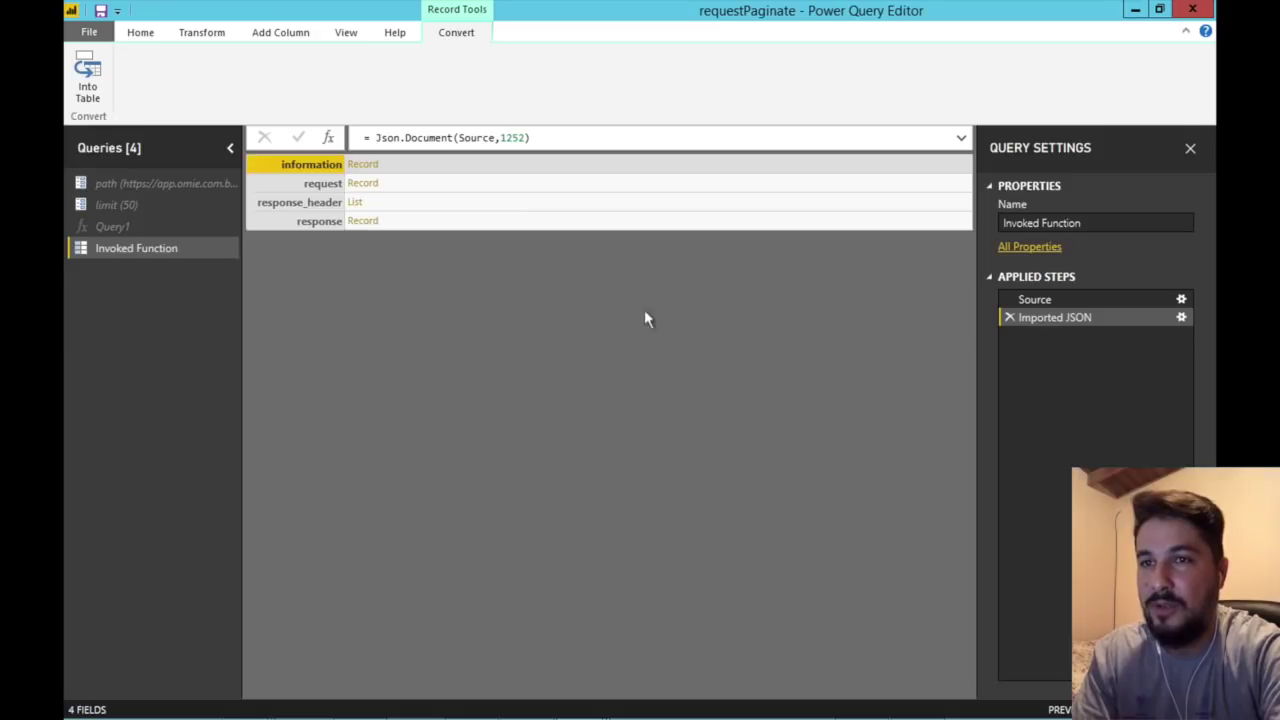
# Examine the Json.Document call in the Invoked Function query's code
pyautogui.click(141, 33)
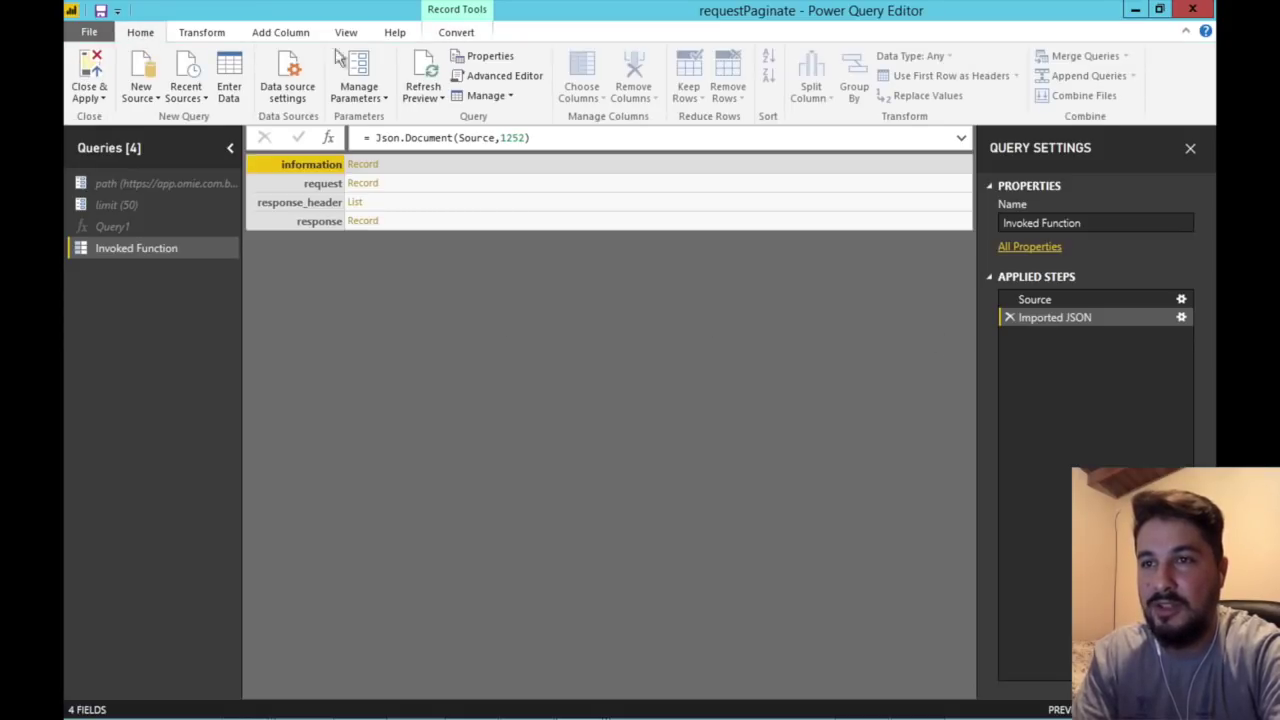
pyautogui.click(491, 80)
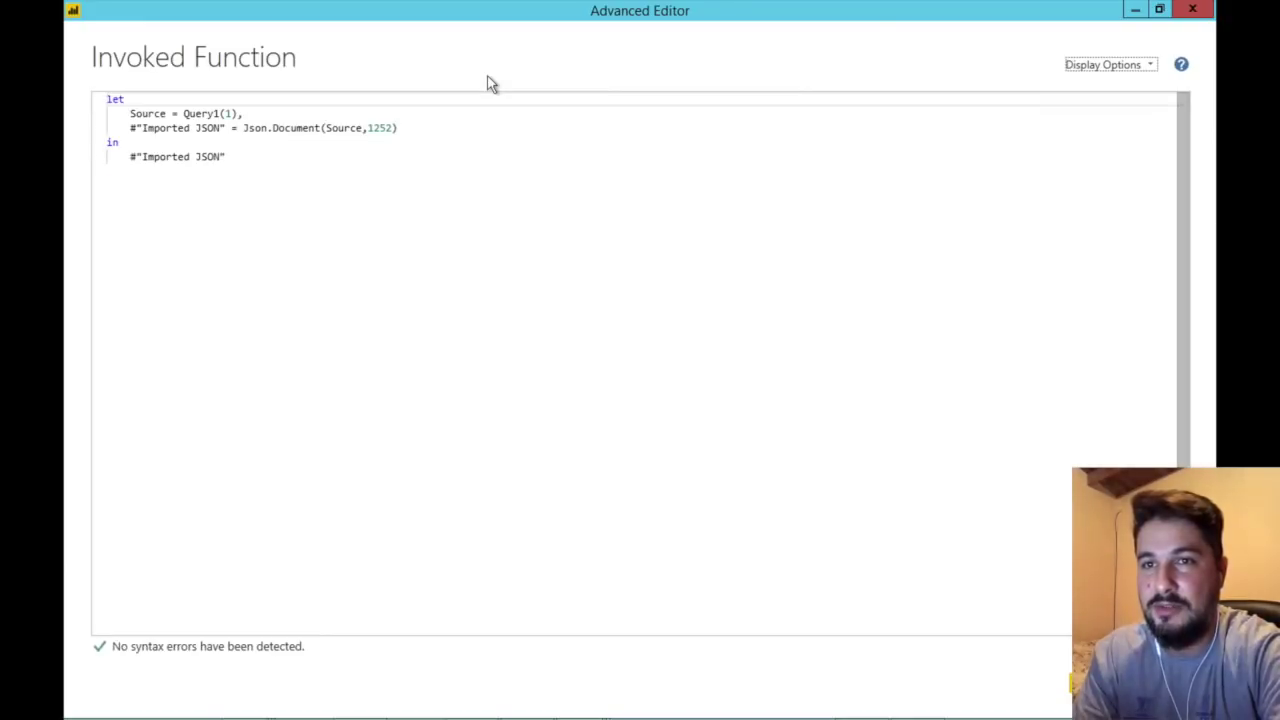
pyautogui.moveTo(243, 128); pyautogui.dragTo(328, 129)
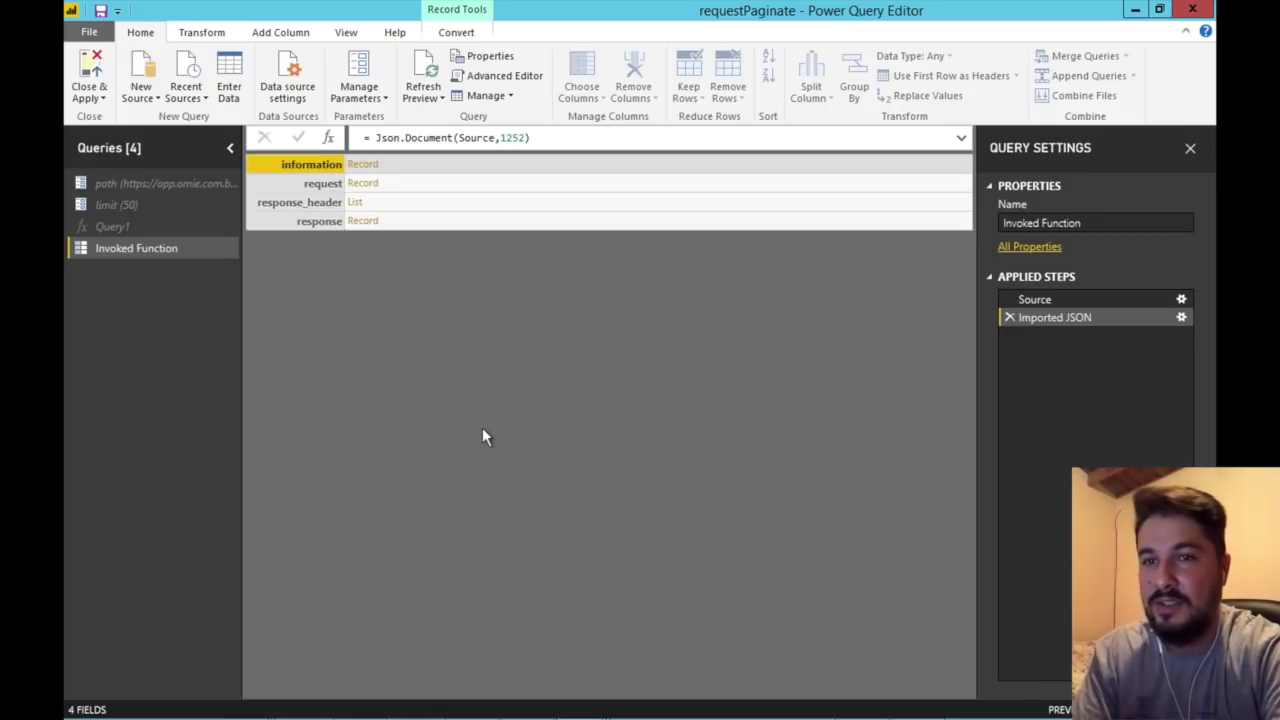
# Delete the Invoked Function query
pyautogui.rightClick(160, 257)
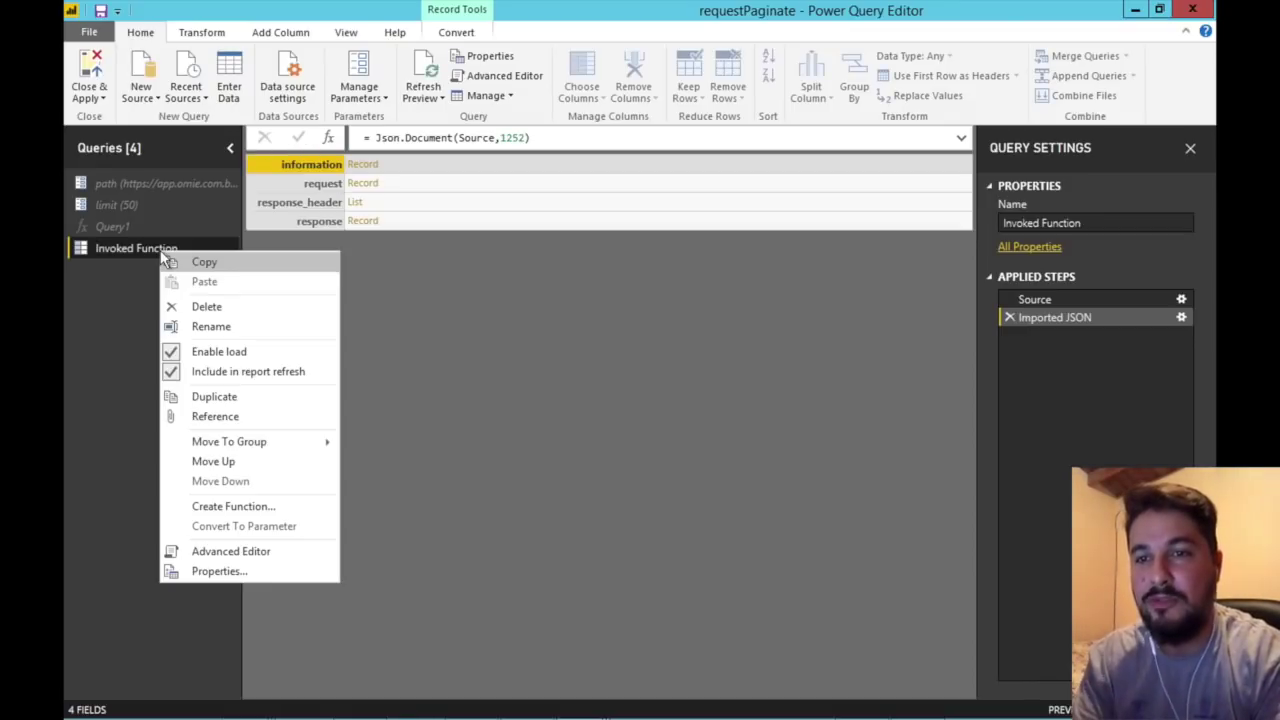
pyautogui.click(192, 309)
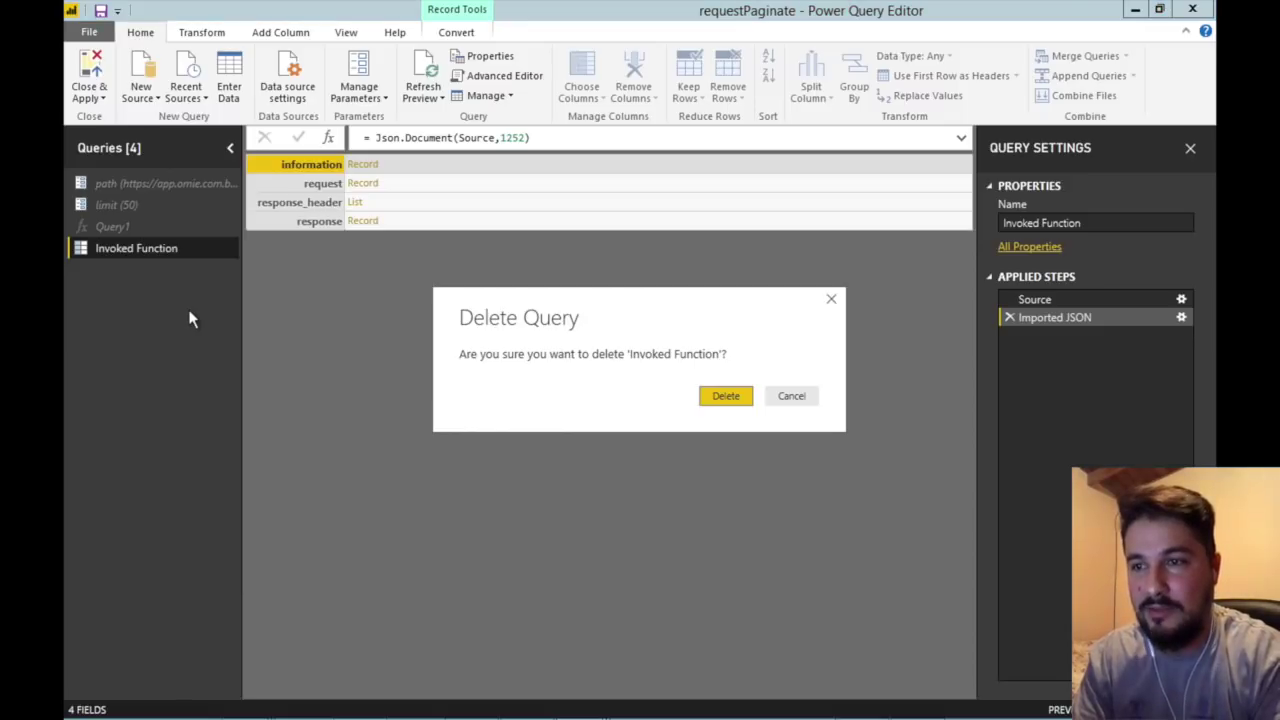
pyautogui.click(722, 394)
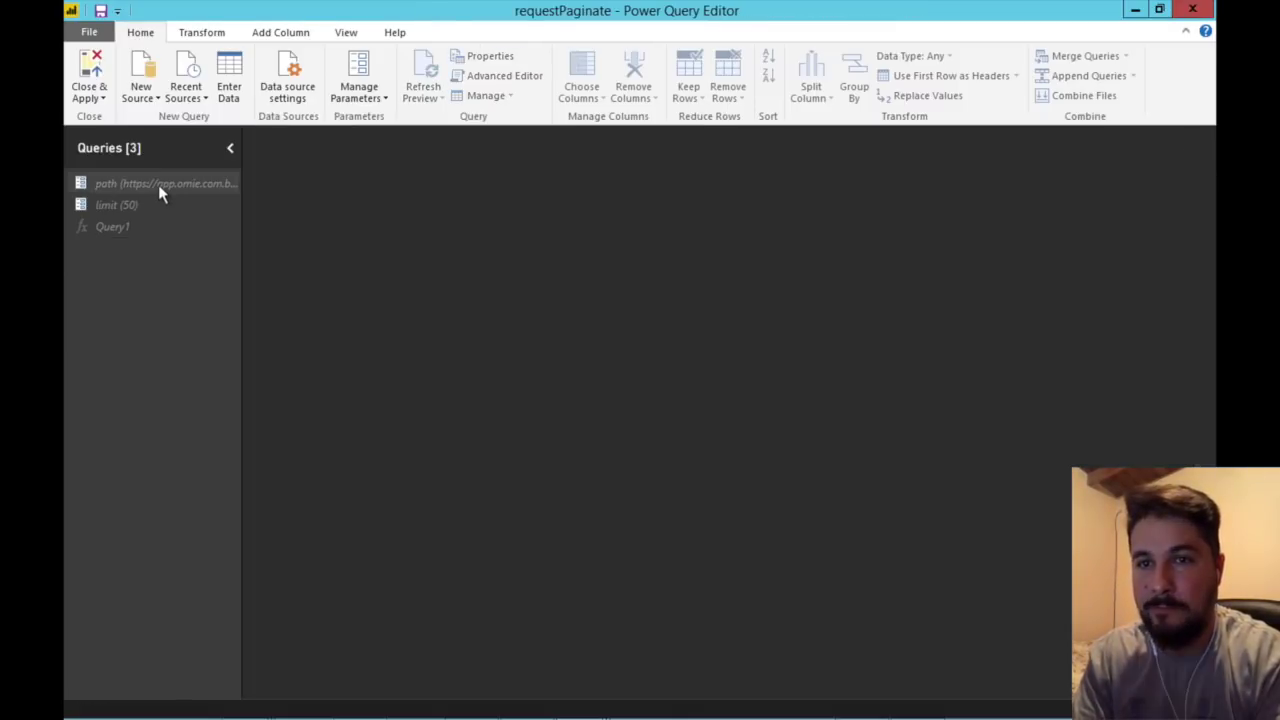
# Rename Query1 as request and move it above the path parameter in the query list
pyautogui.click(158, 184)
pyautogui.click(125, 227)
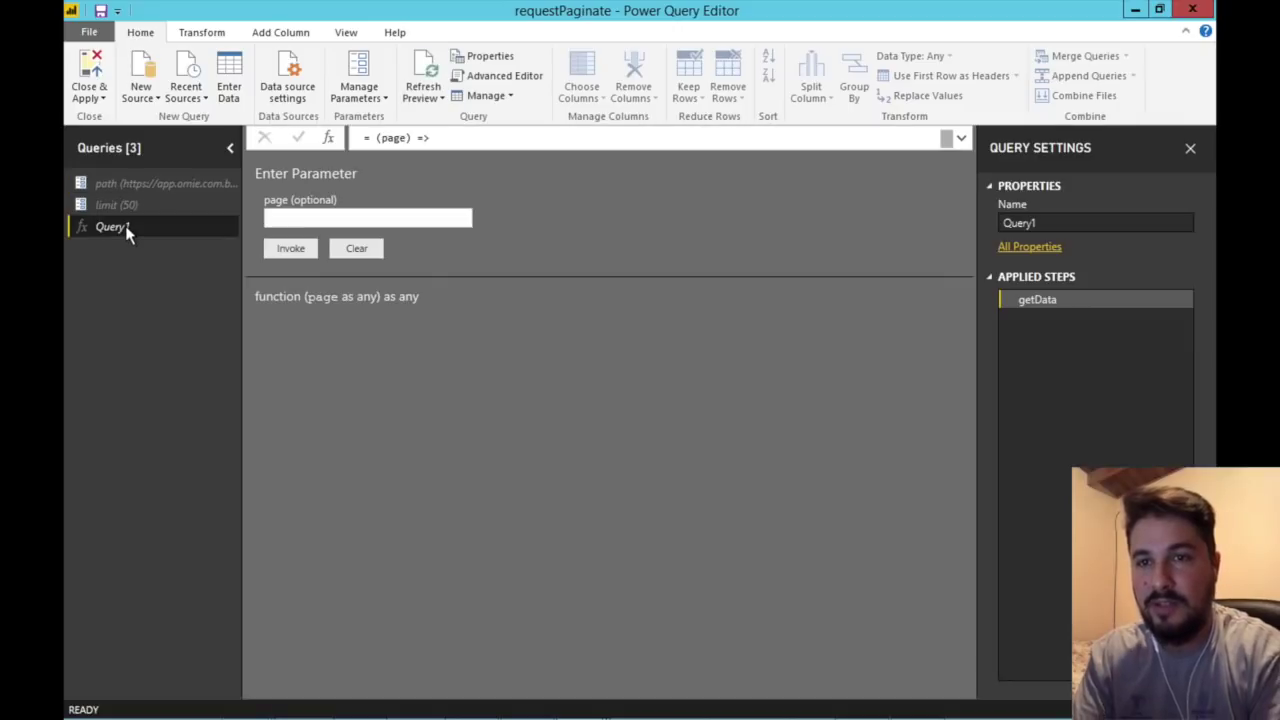
pyautogui.click(125, 227)
pyautogui.write('request')
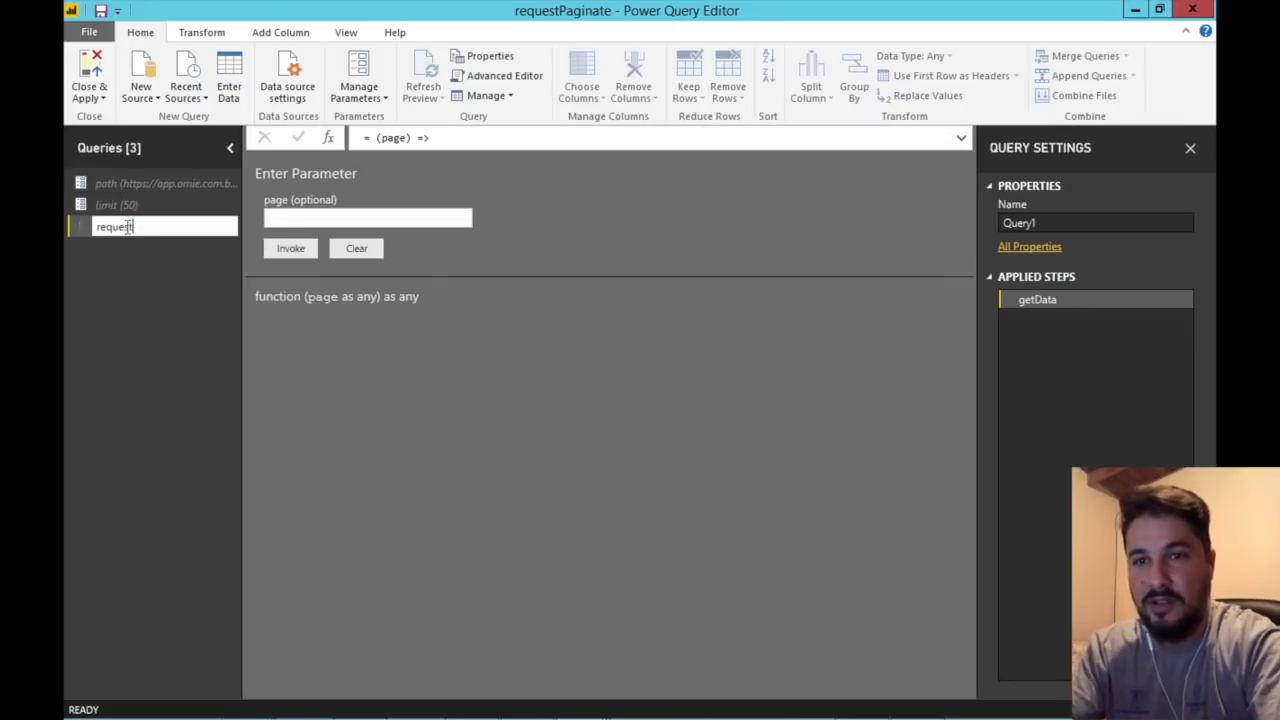
pyautogui.press('Return')
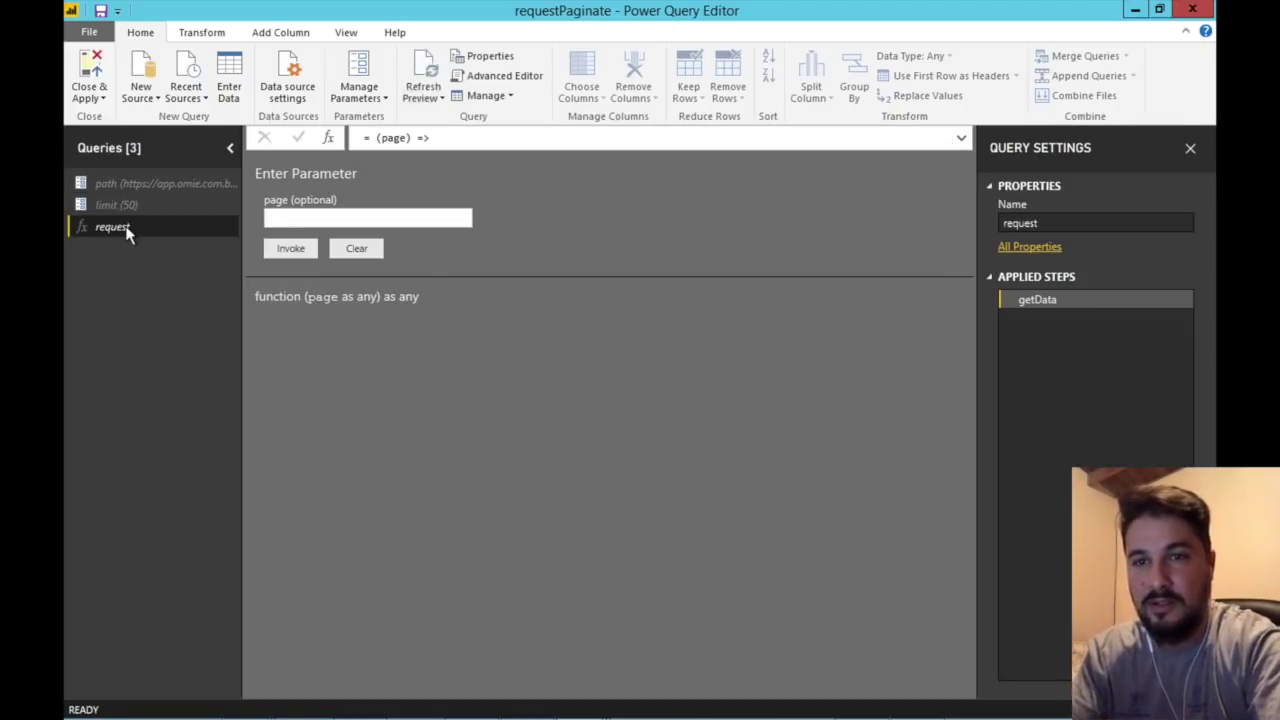
pyautogui.moveTo(126, 229); pyautogui.dragTo(119, 175)
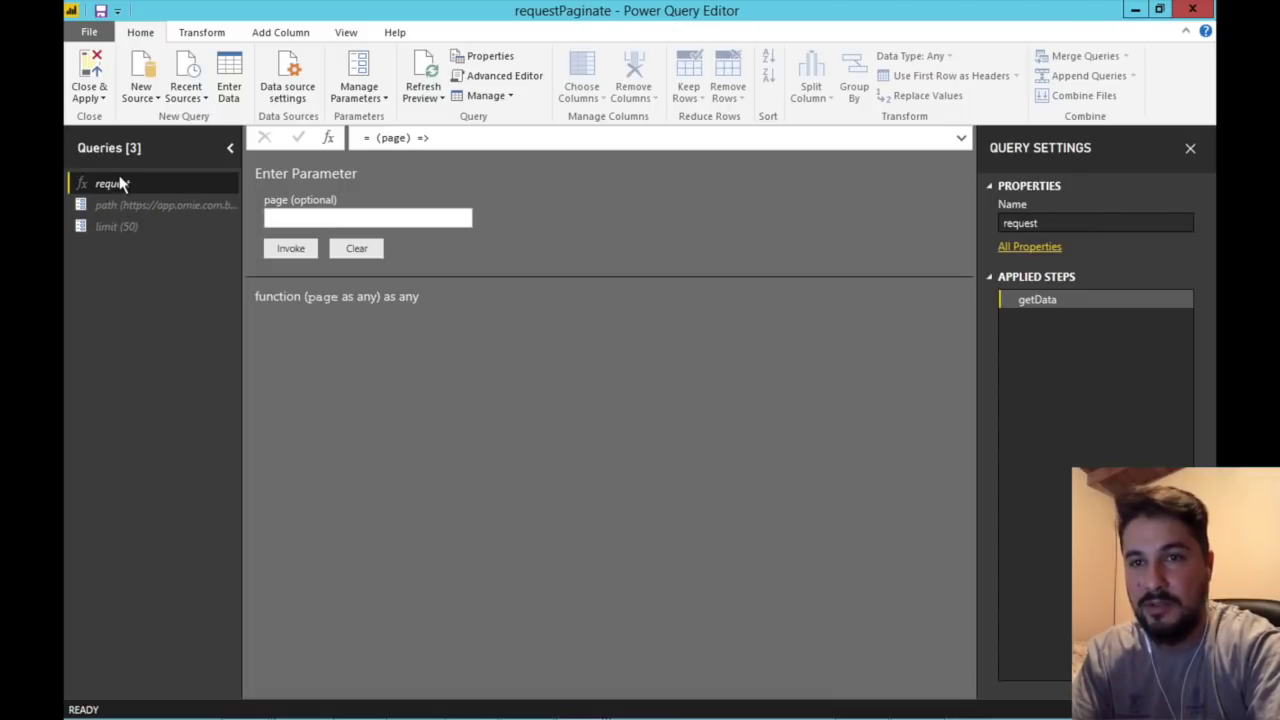
# Wrap the Web.Contents call in the request query's code in Json.Document( ), with the closing parenthesis on its own line
pyautogui.click(487, 80)
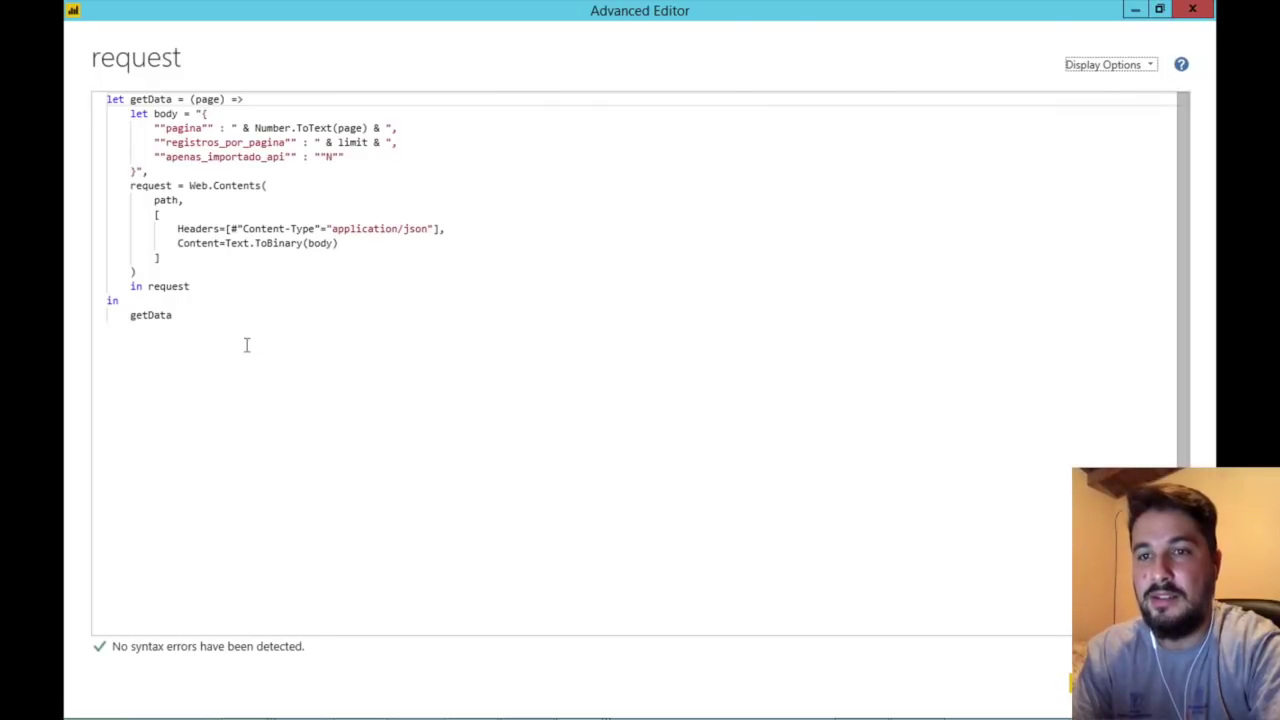
pyautogui.click(188, 186)
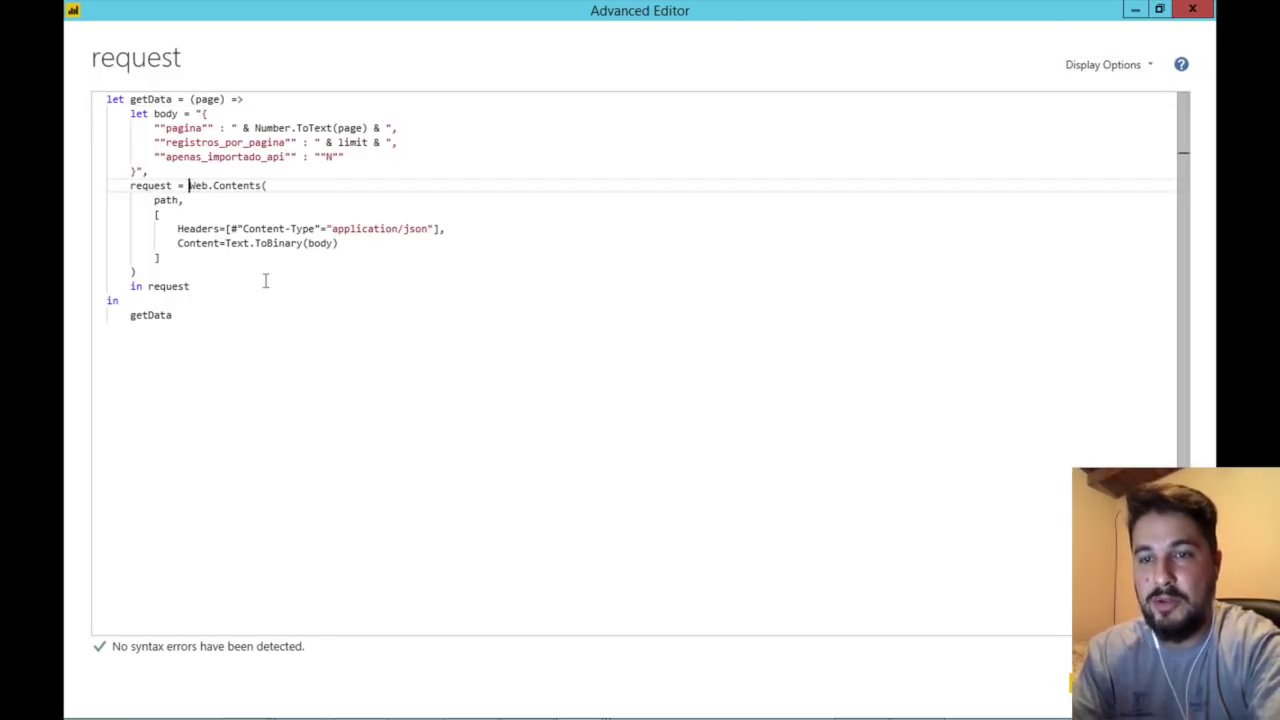
pyautogui.press('Return')
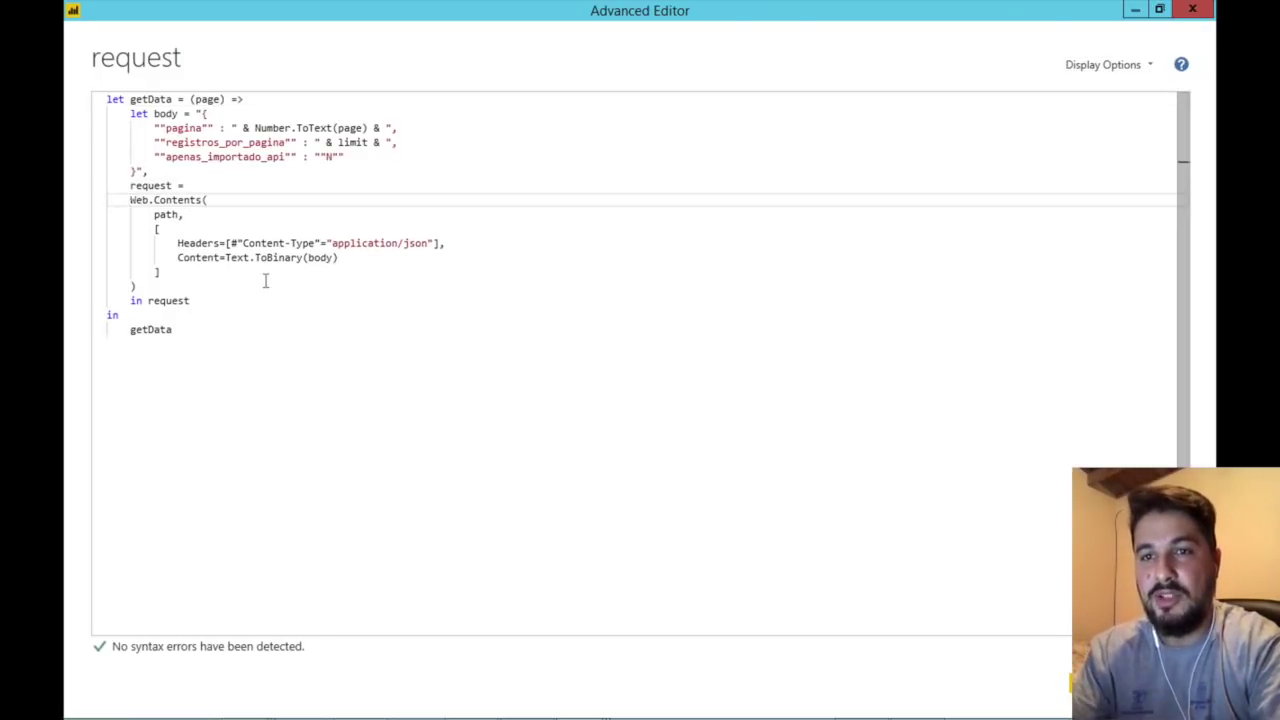
pyautogui.press('Left')
pyautogui.press('Left')
pyautogui.press('Left')
pyautogui.press('Left')
pyautogui.press('Left')
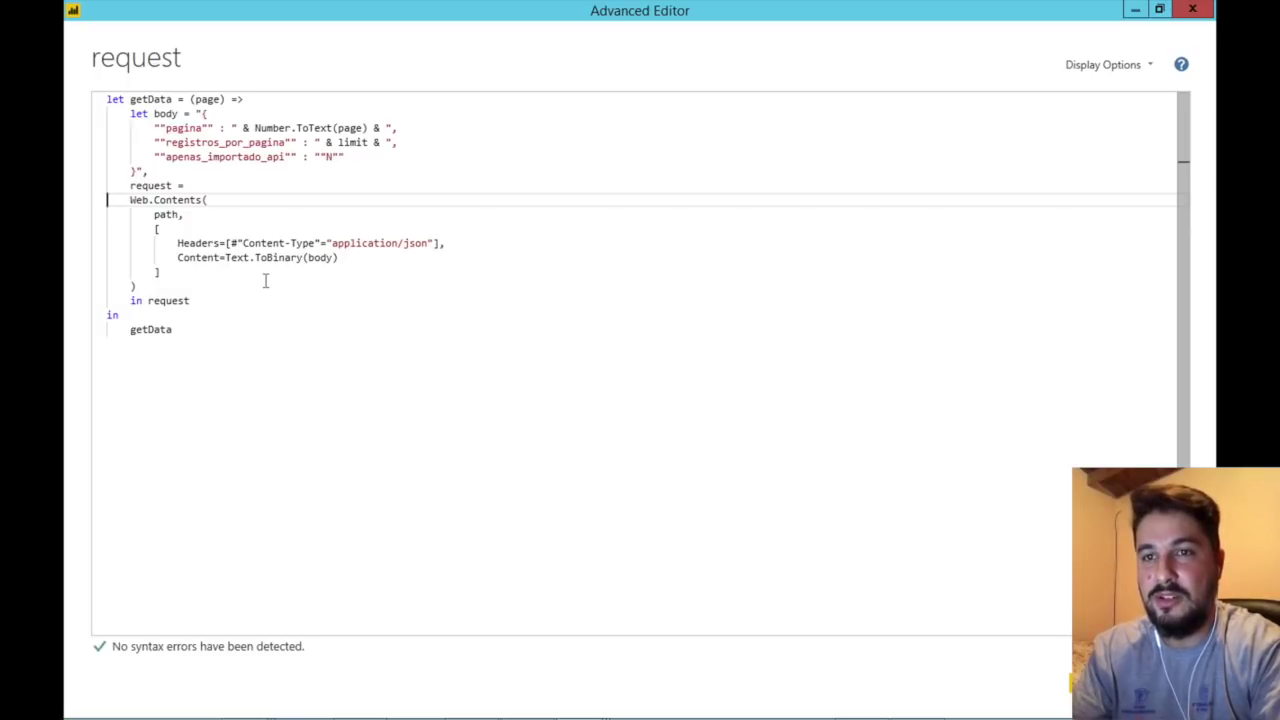
pyautogui.write('json')
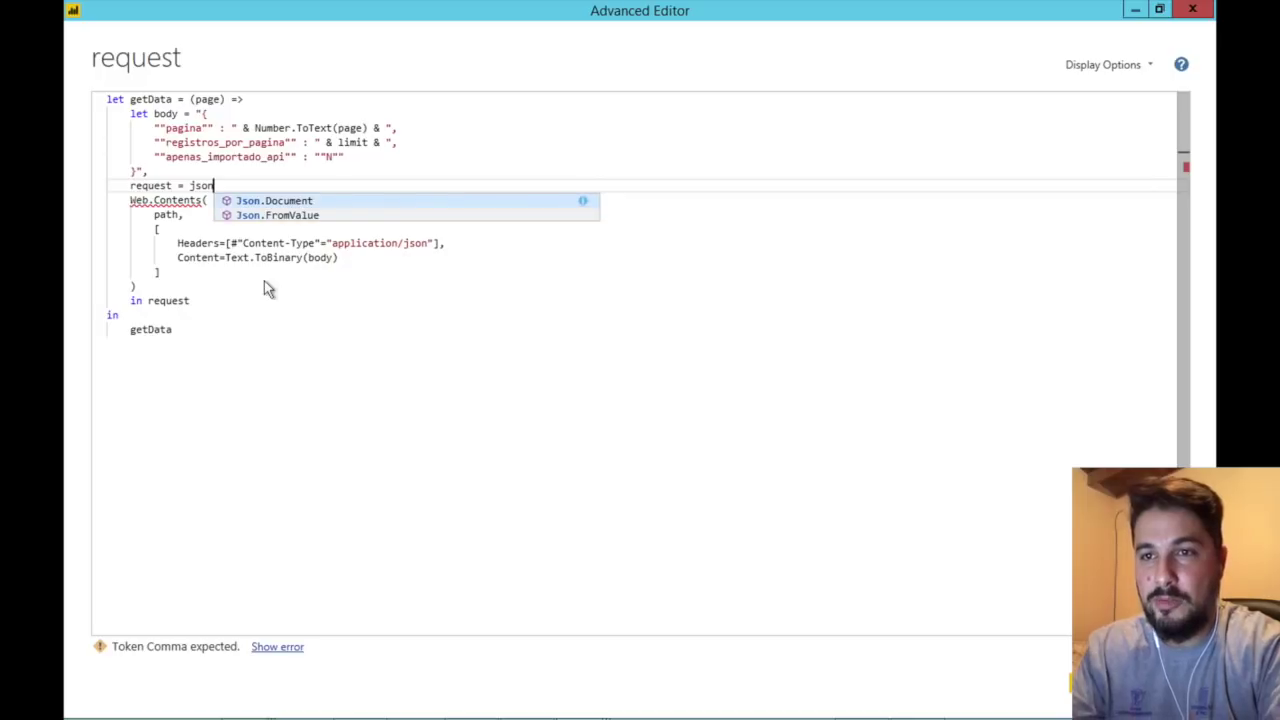
pyautogui.press('Tab')
pyautogui.write('(')
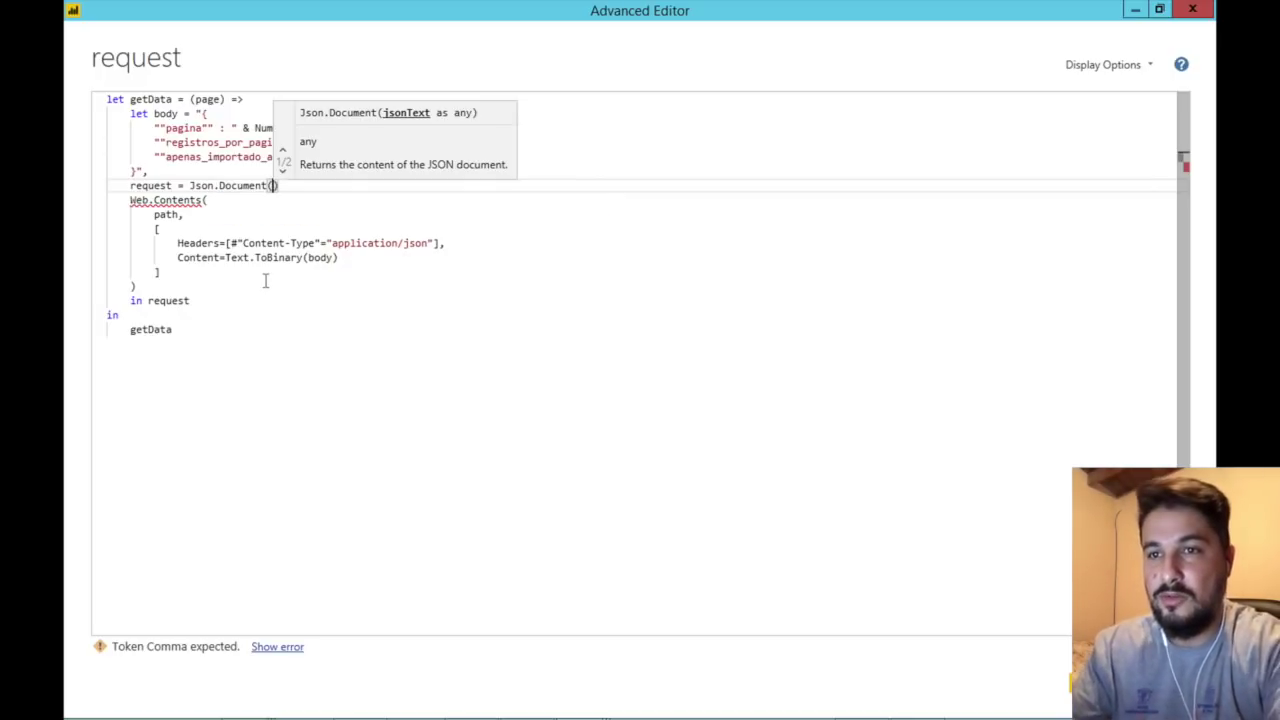
pyautogui.click(170, 287)
pyautogui.press('Return')
pyautogui.write(')')
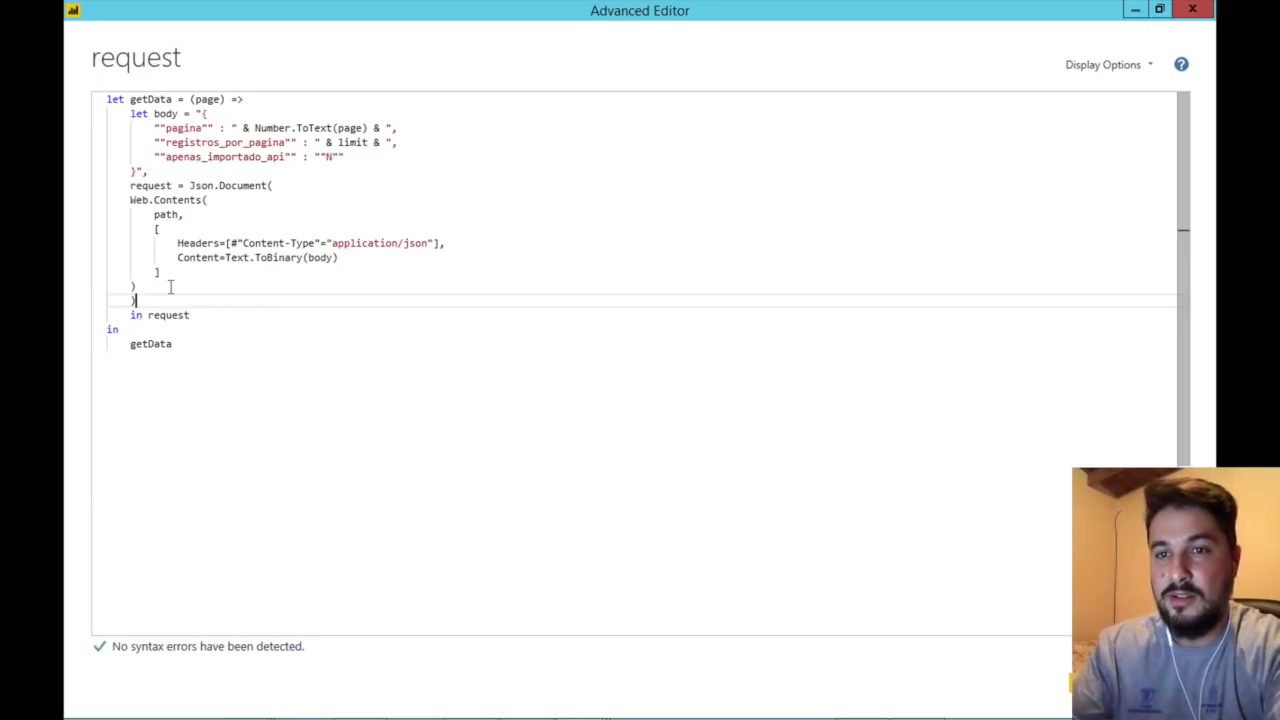
# Indent the whole Web.Contents block one level inside Json.Document and apply the query code
pyautogui.press('Up')
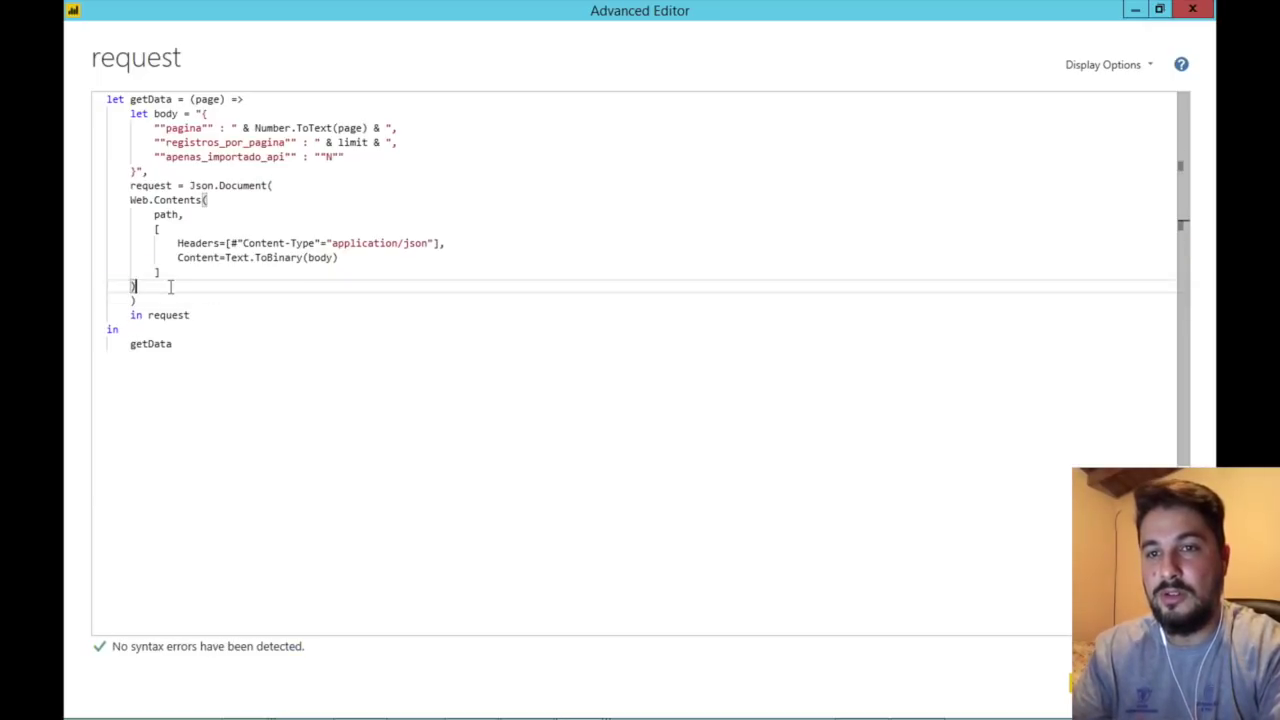
pyautogui.hotkey('shift', 'Up')
pyautogui.hotkey('shift', 'Up')
pyautogui.hotkey('shift', 'Up')
pyautogui.hotkey('shift', 'Up')
pyautogui.hotkey('shift', 'Up')
pyautogui.hotkey('shift', 'Up')
pyautogui.hotkey('shift', 'Home')
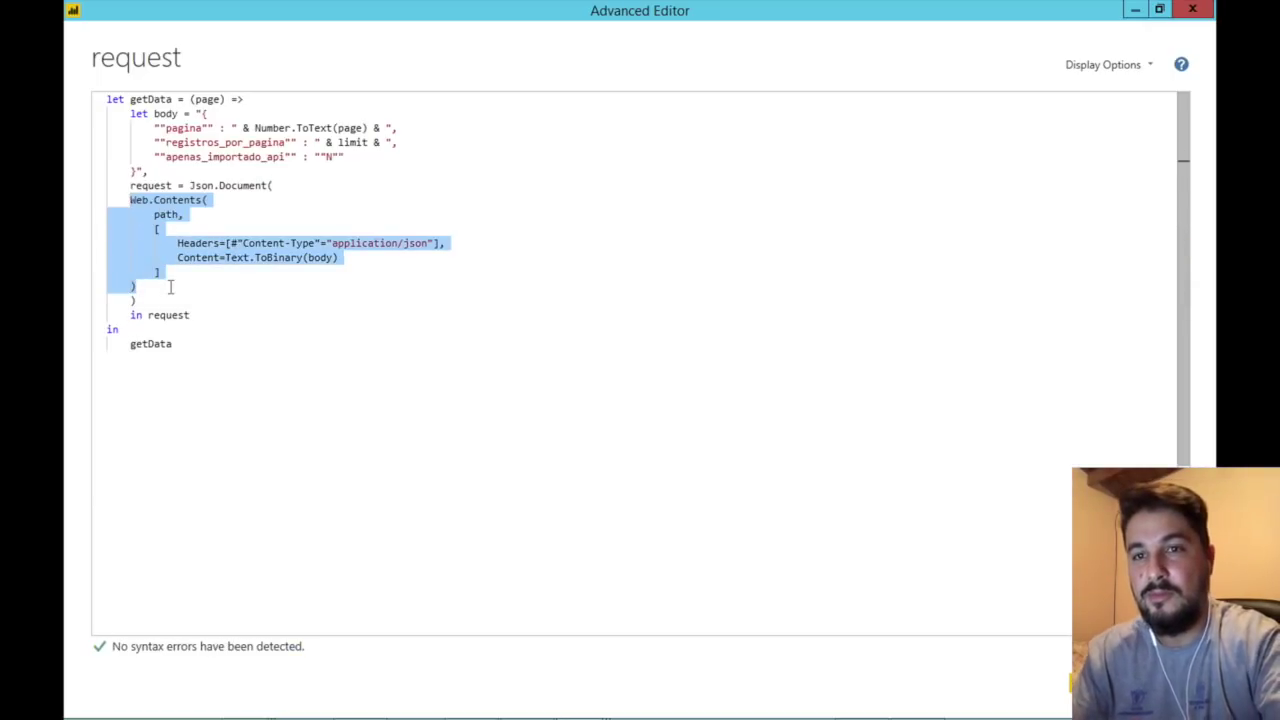
pyautogui.press('Tab')
pyautogui.click(172, 300)
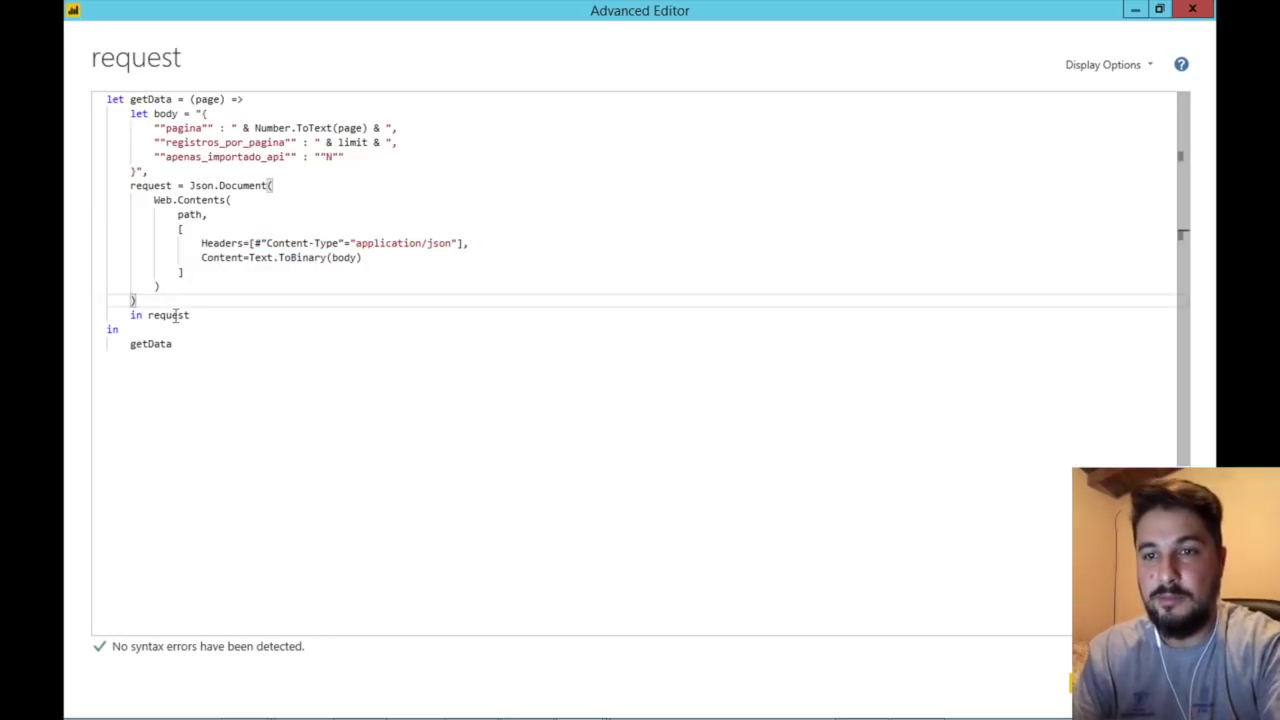
pyautogui.click(223, 315)
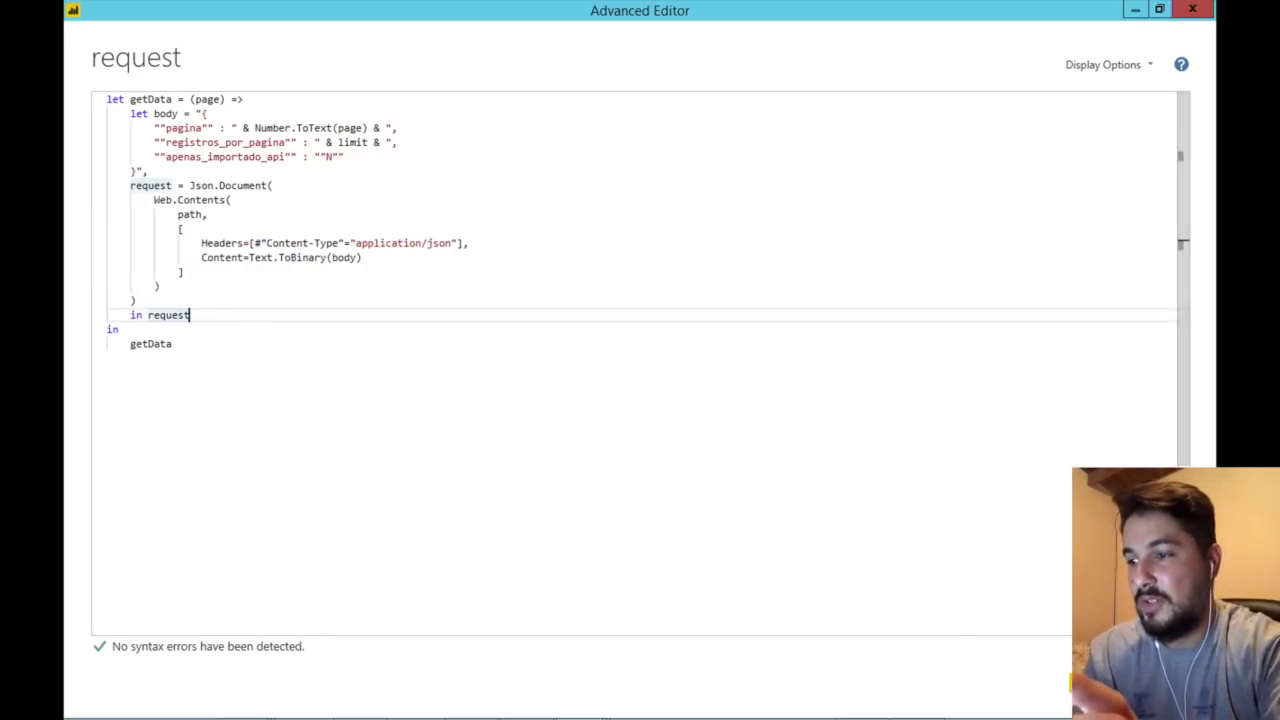
pyautogui.click(1095, 680)
# Invoke the request function with page set to 1
pyautogui.click(325, 220)
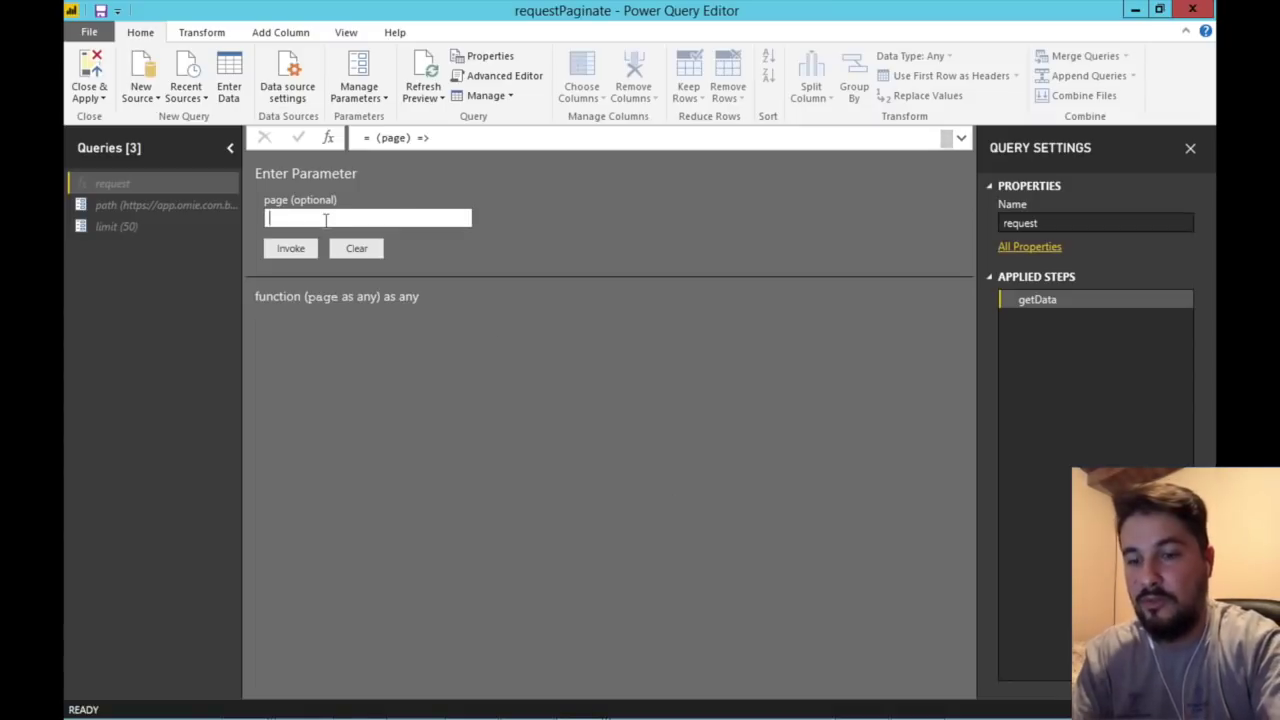
pyautogui.write('1')
pyautogui.click(291, 248)
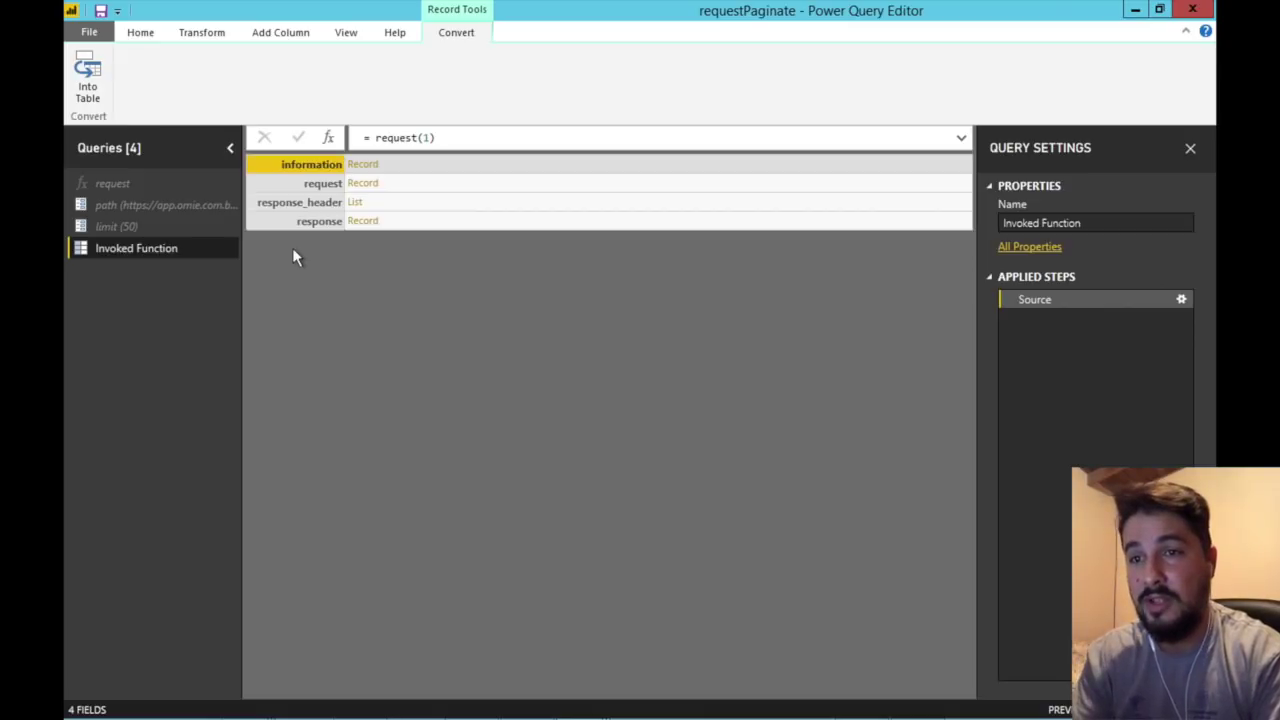
# Inspect the information and request records of the invoked result, removing the navigation step after each one
pyautogui.click(366, 166)
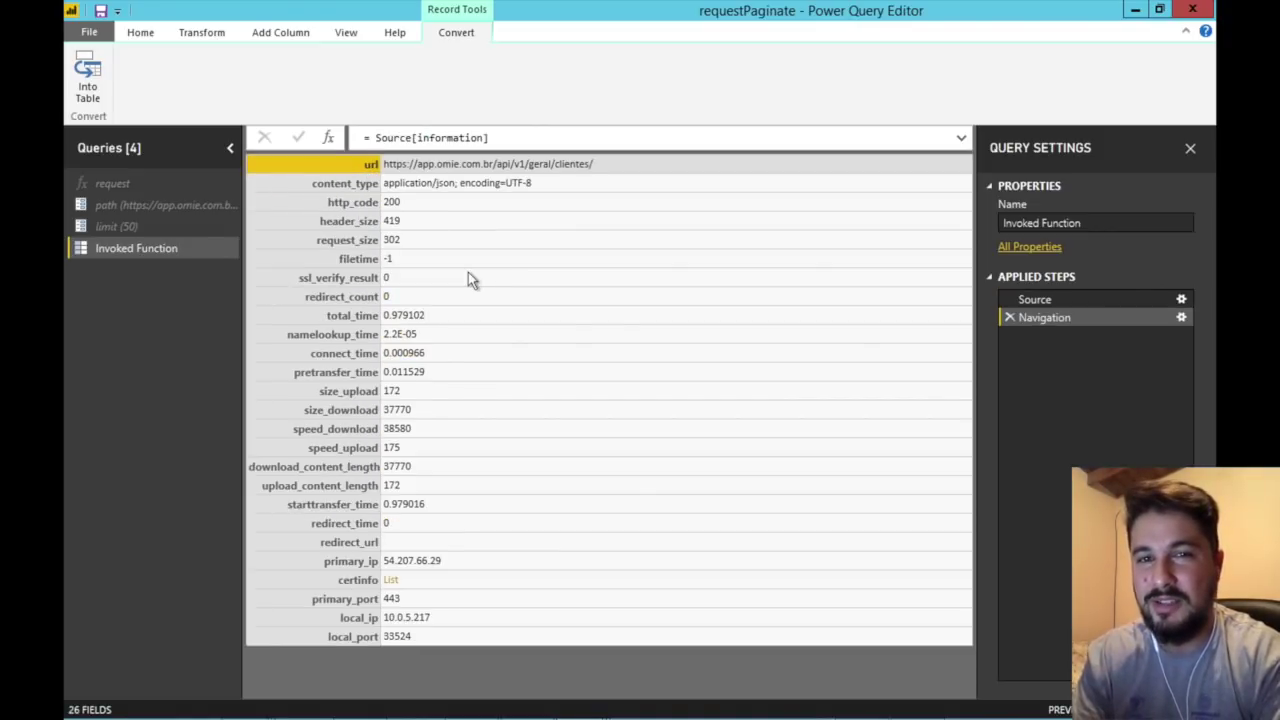
pyautogui.click(1009, 317)
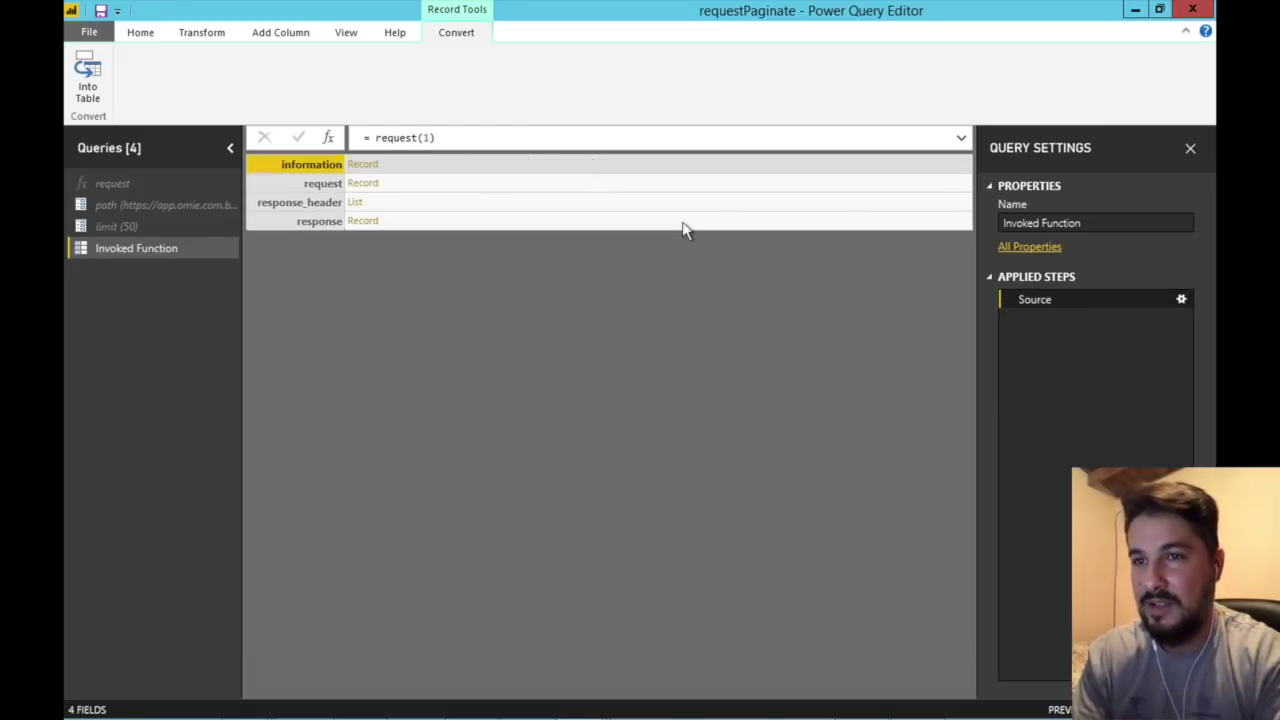
pyautogui.click(362, 183)
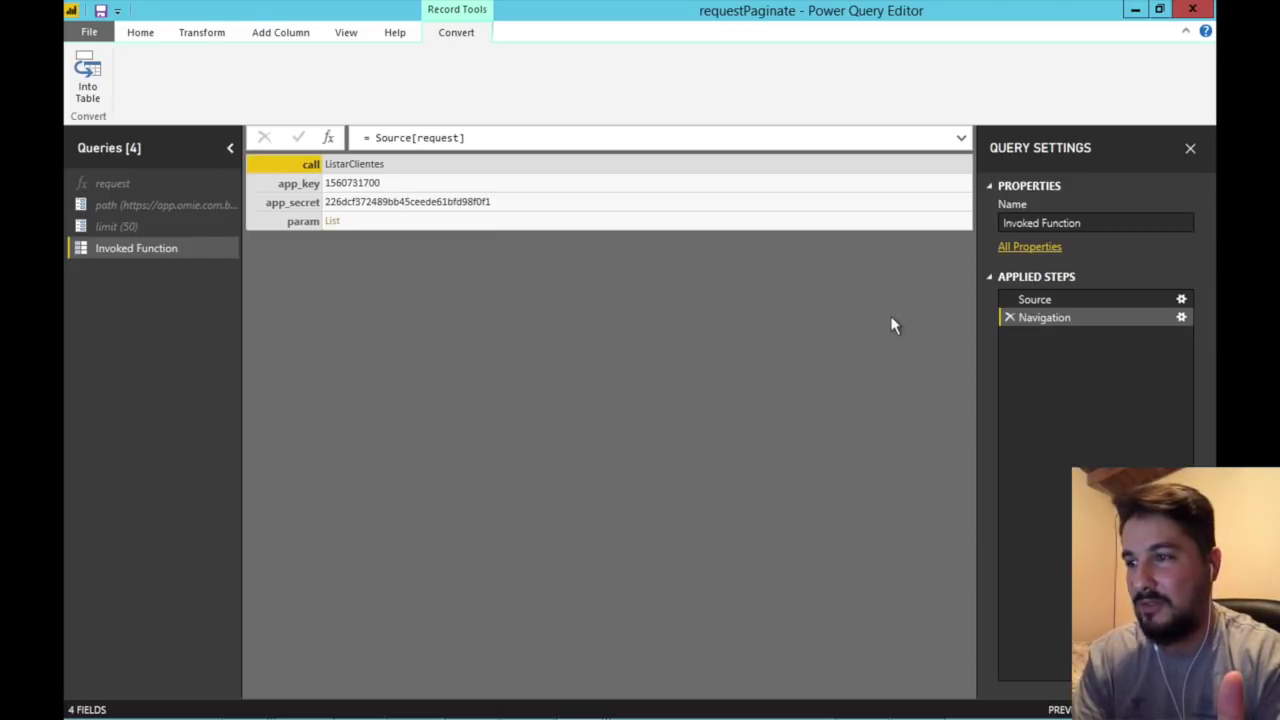
pyautogui.click(1010, 319)
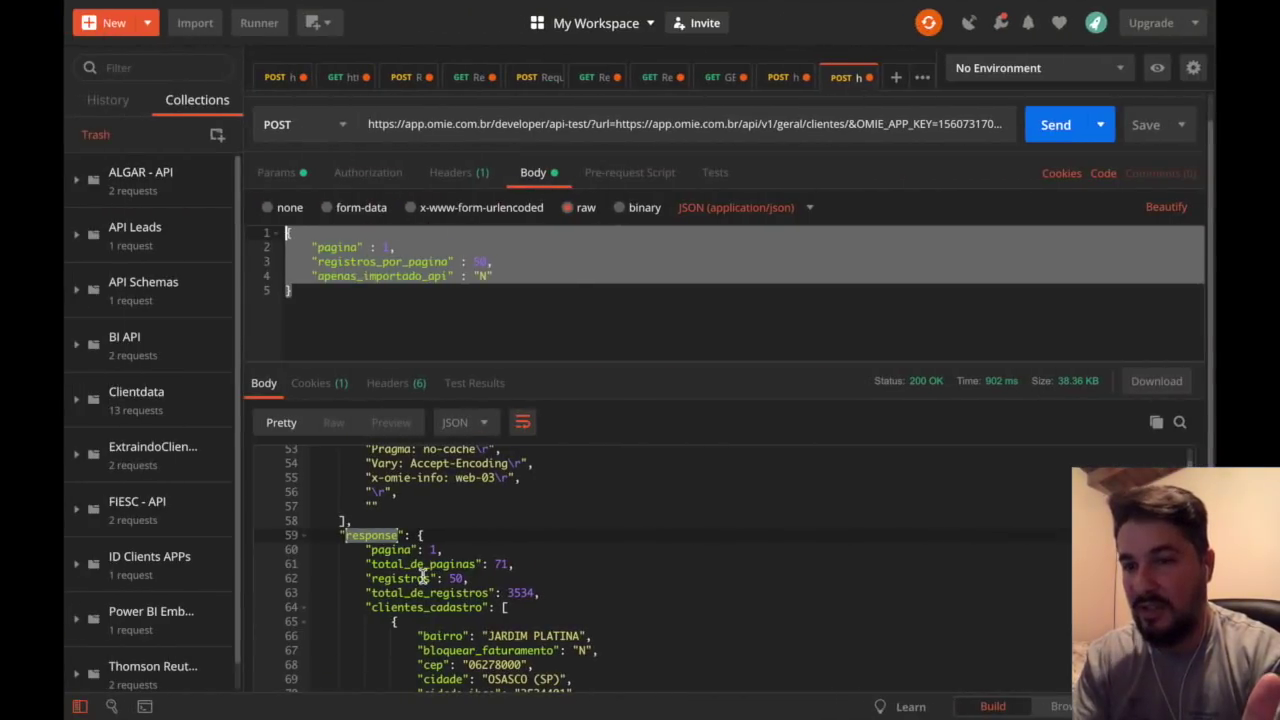
# Drill down into the response record of the invoked result and open its clientes_cadastro list
pyautogui.doubleClick(371, 536)
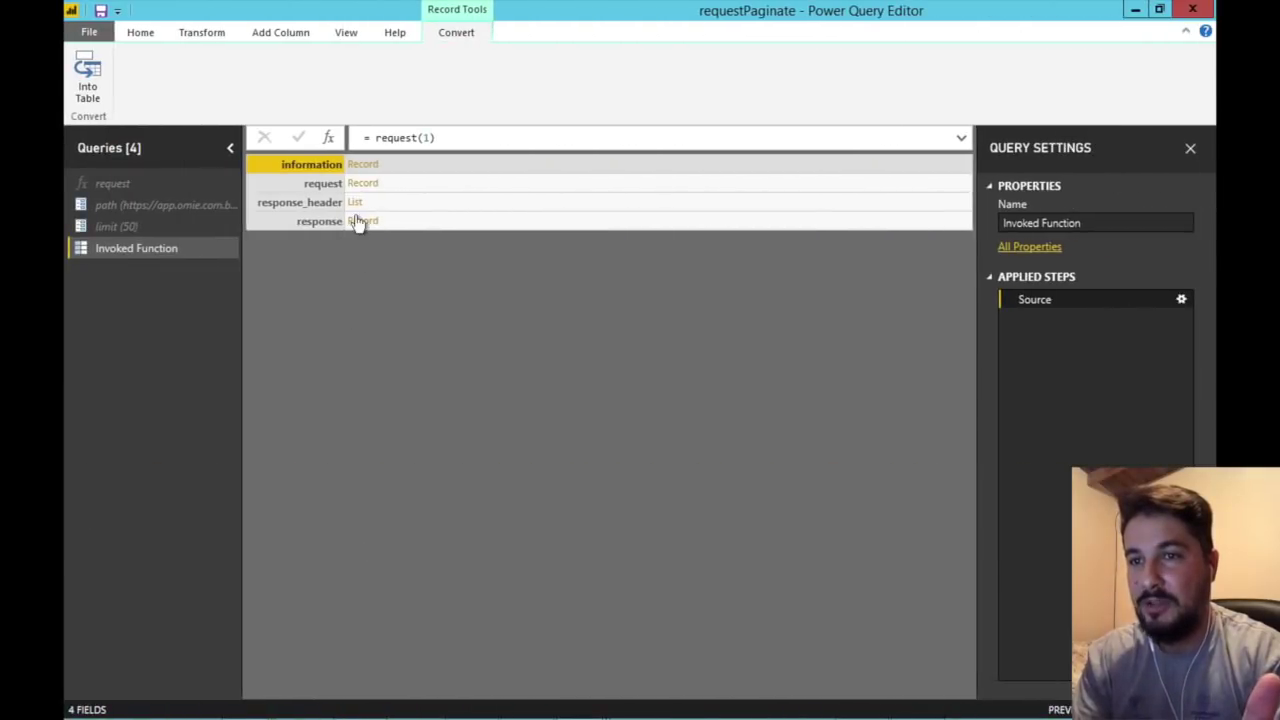
pyautogui.click(360, 221)
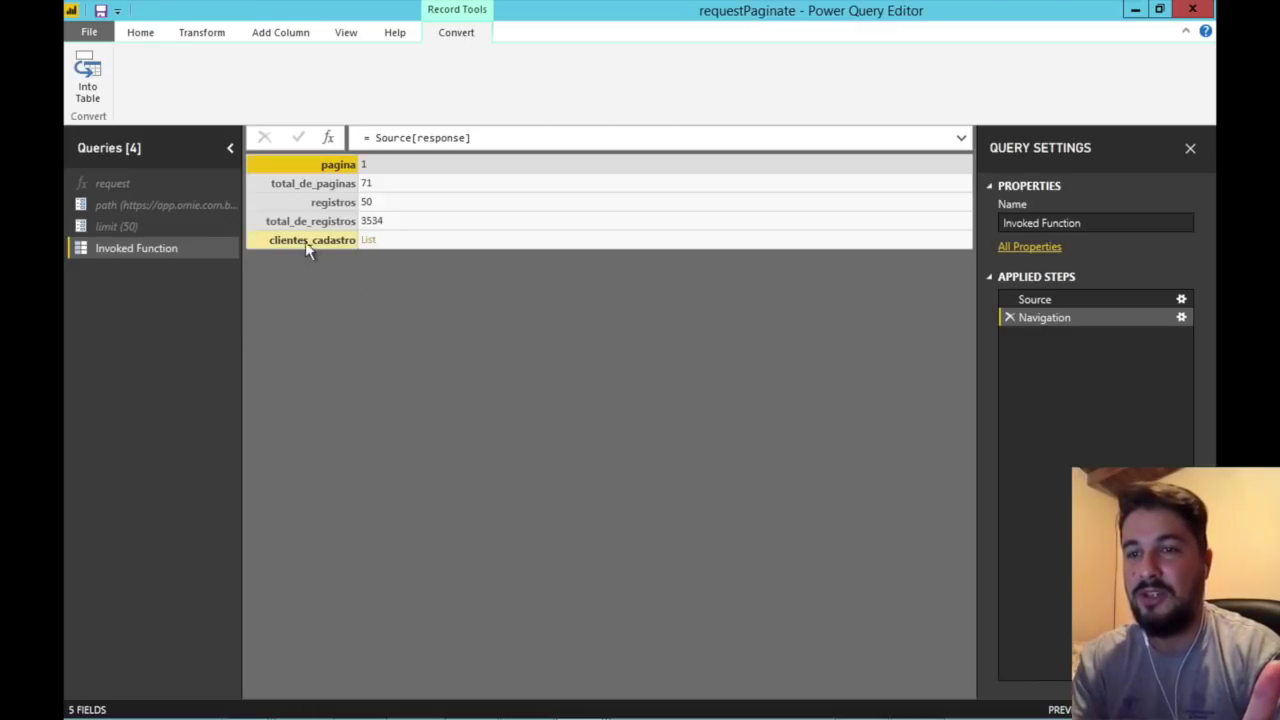
pyautogui.click(367, 241)
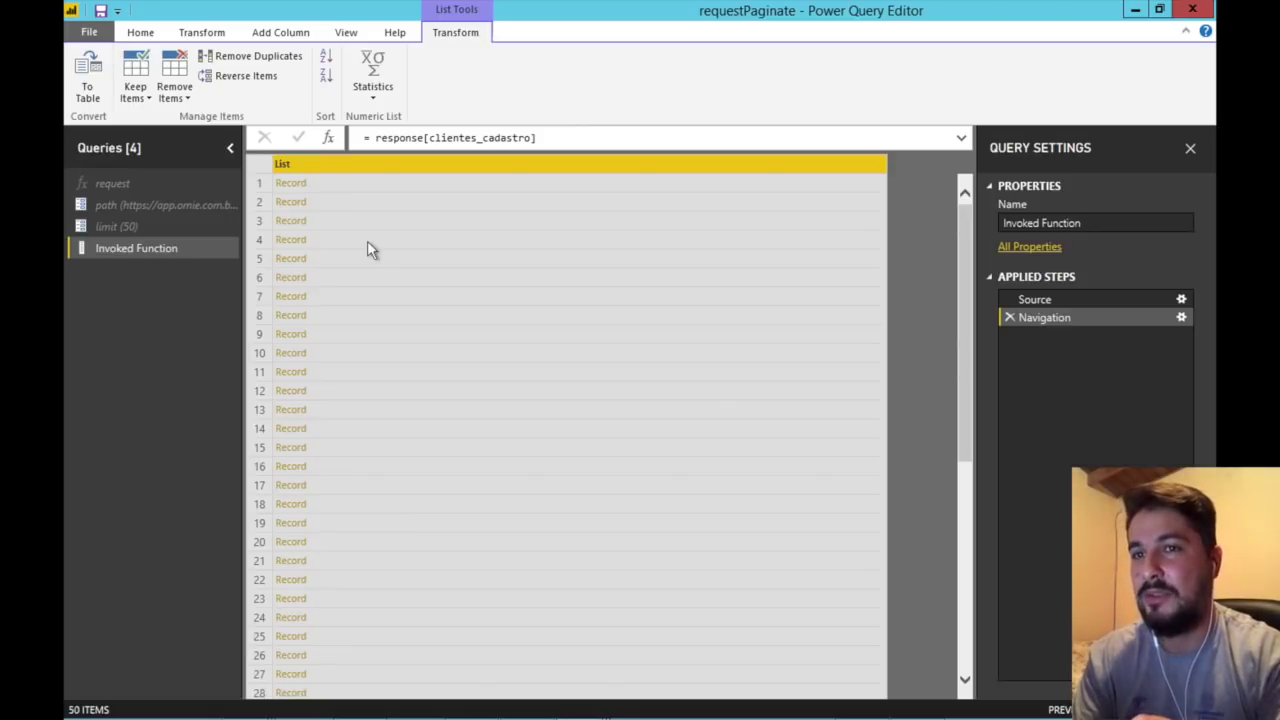
# Examine how the Invoked Function code navigates to response and clientes_cadastro, comparing the response field with the JSON in Postman
pyautogui.click(199, 36)
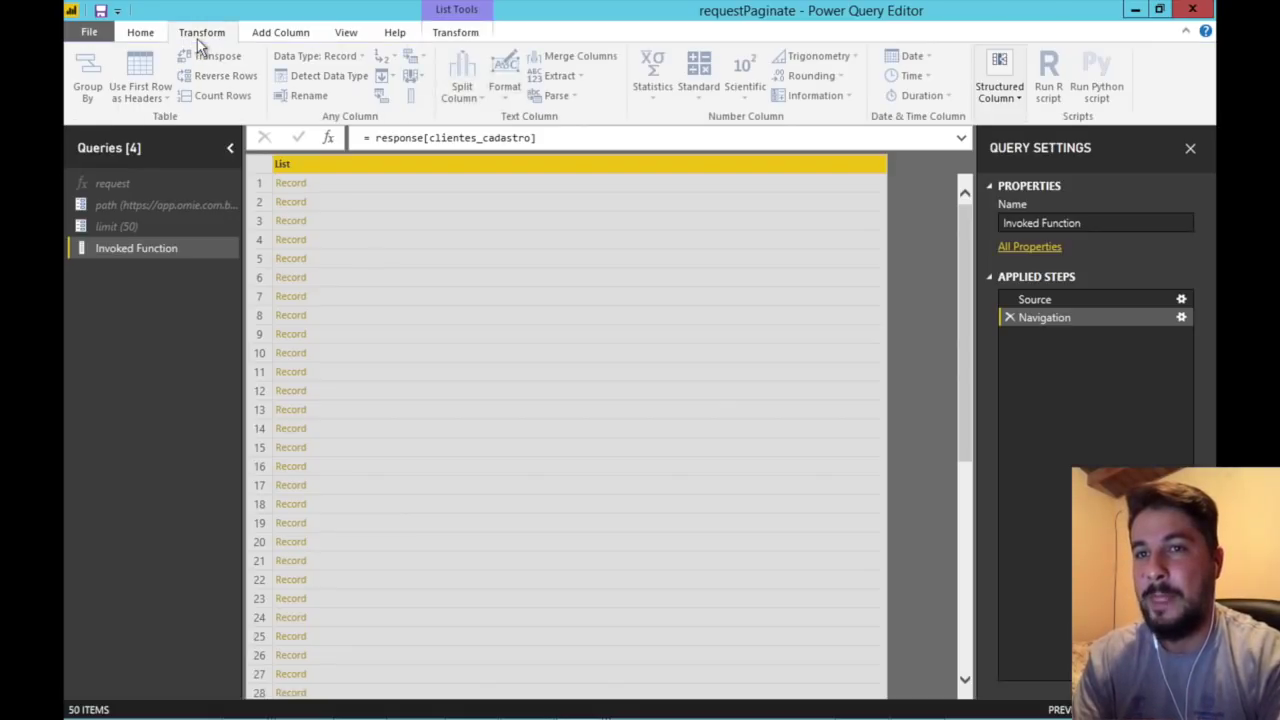
pyautogui.click(145, 34)
pyautogui.click(507, 80)
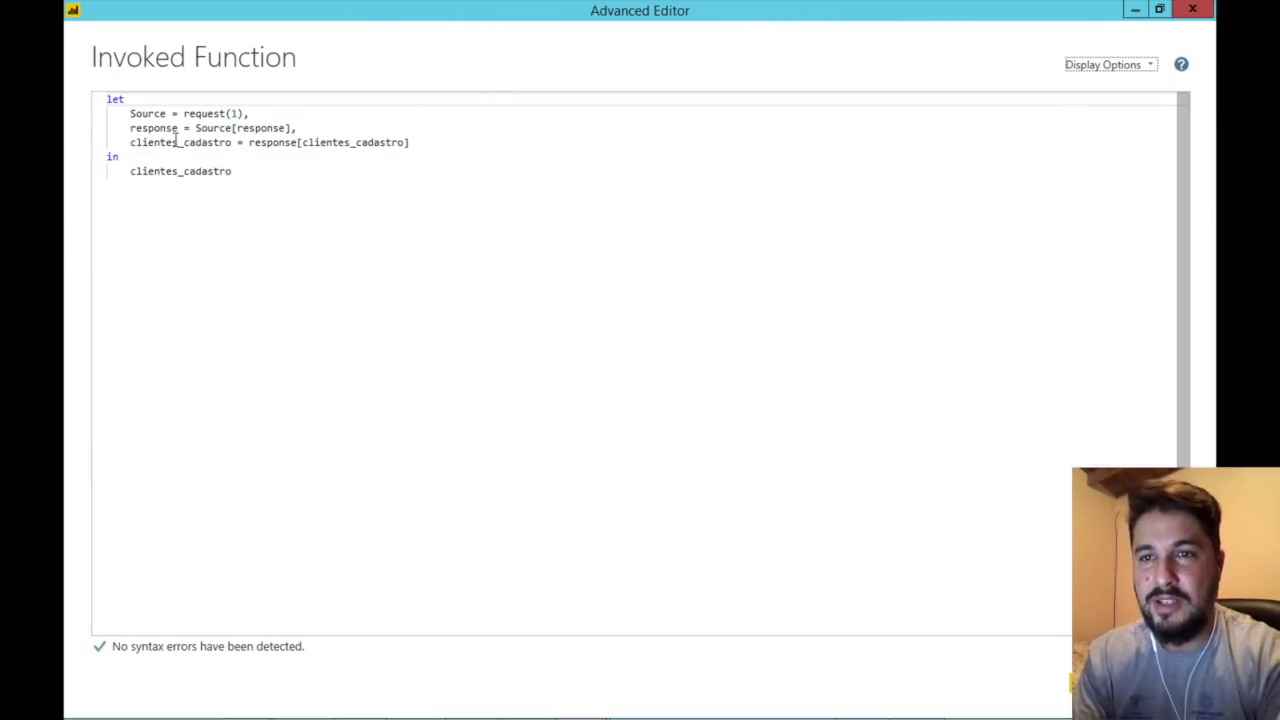
pyautogui.click(172, 142)
pyautogui.doubleClick(213, 128)
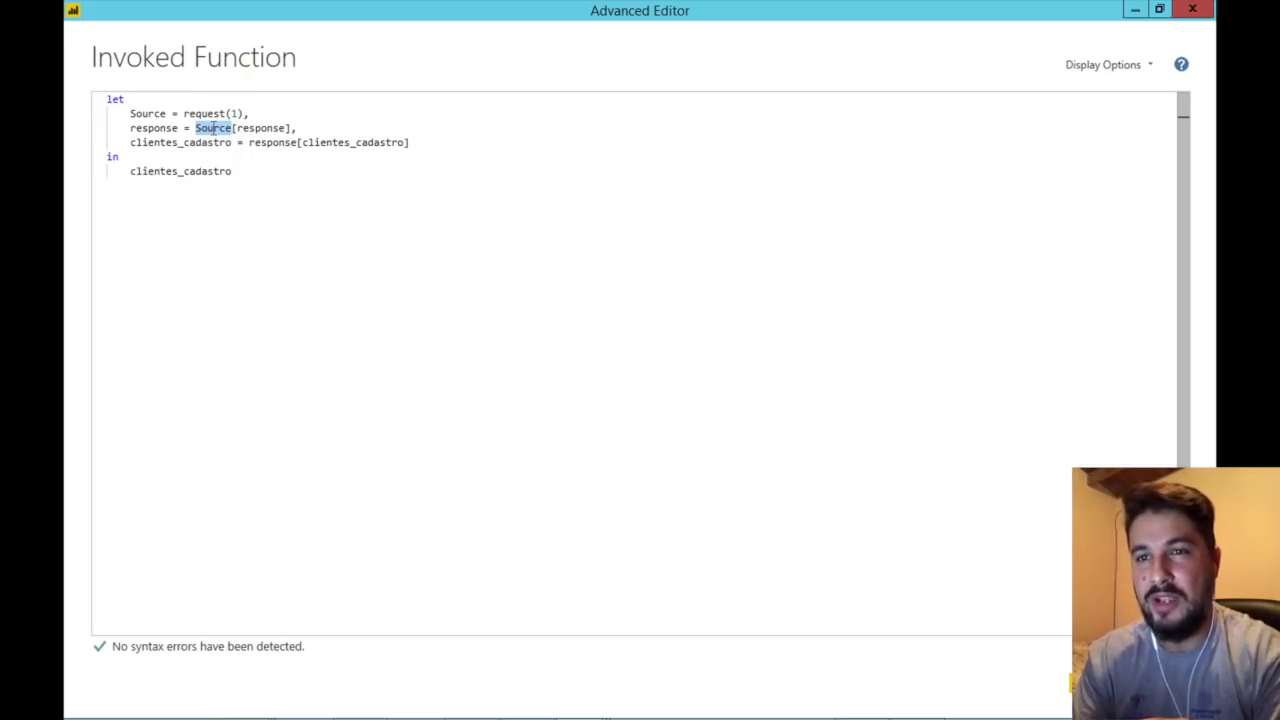
pyautogui.click(231, 128)
pyautogui.moveTo(231, 128); pyautogui.dragTo(293, 128)
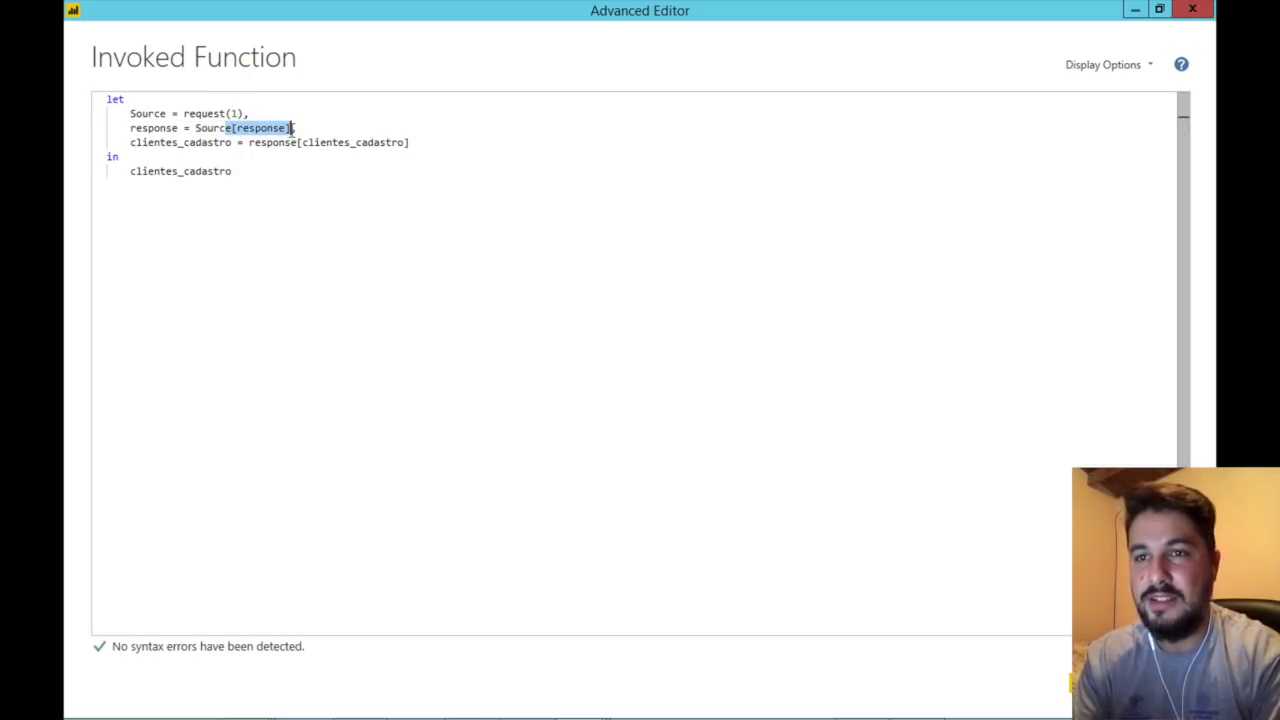
pyautogui.doubleClick(262, 128)
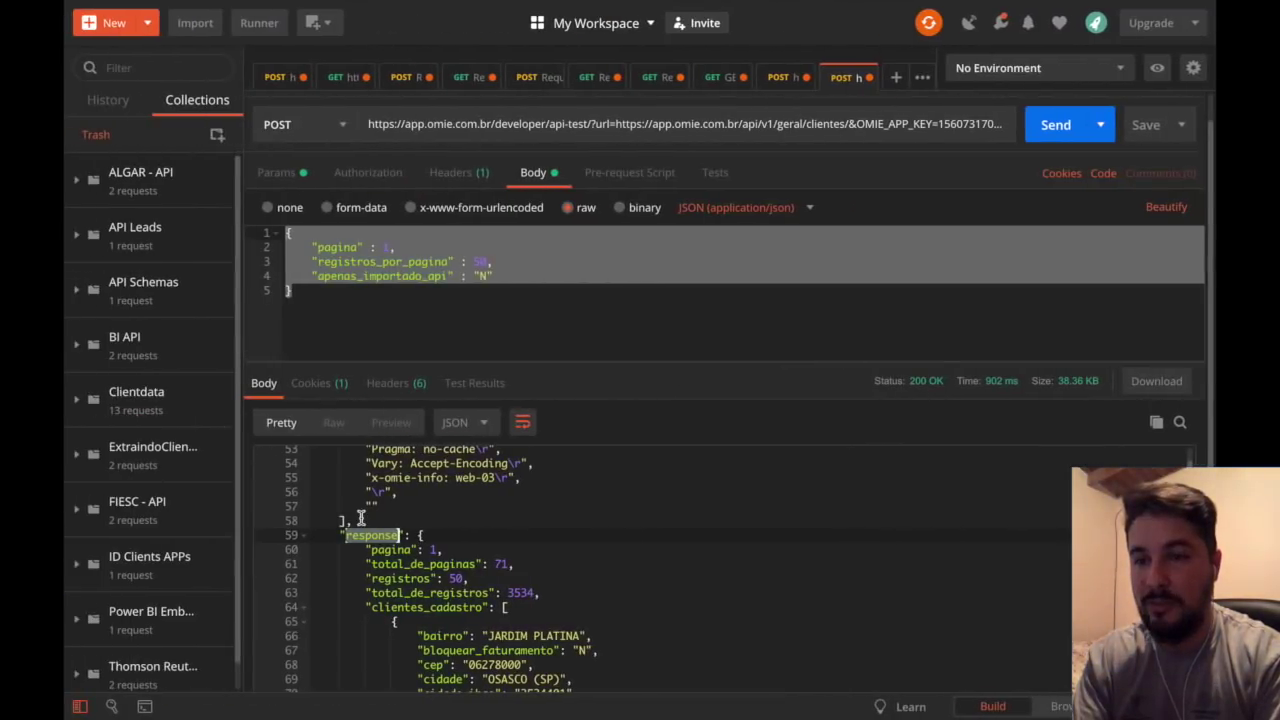
pyautogui.click(361, 518)
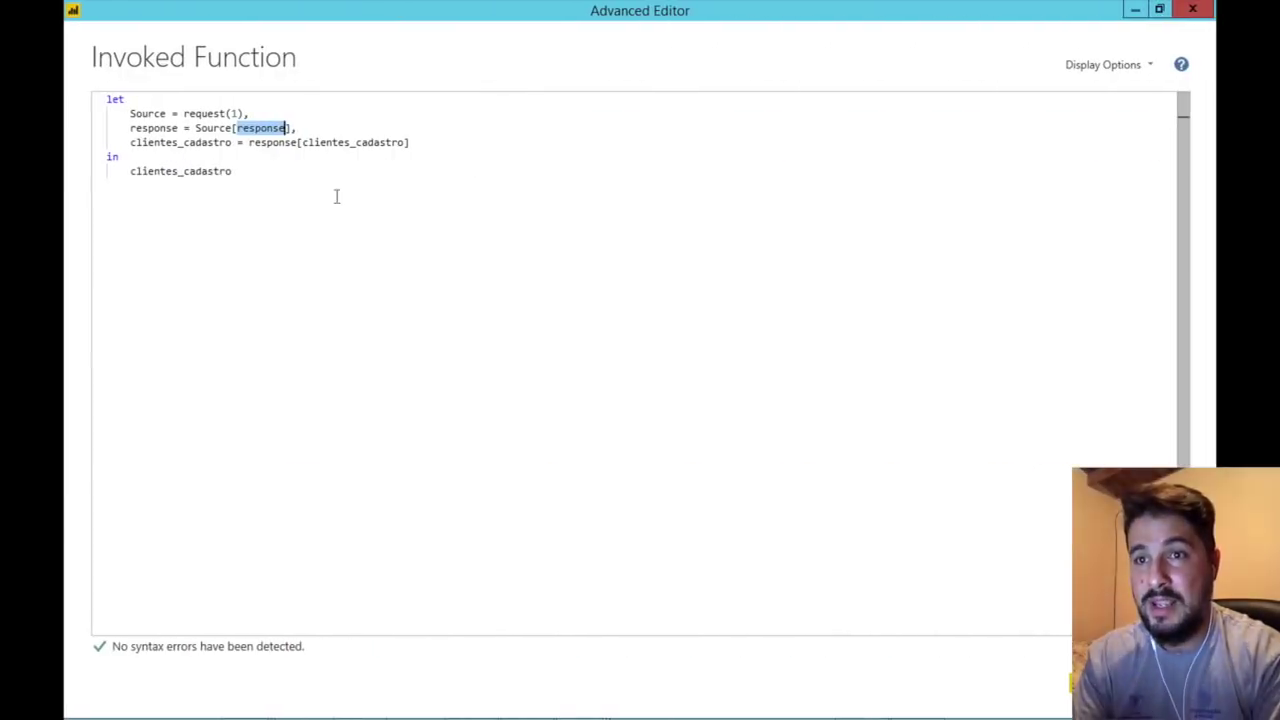
pyautogui.click(231, 171)
pyautogui.click(285, 129)
pyautogui.moveTo(130, 143); pyautogui.dragTo(232, 147)
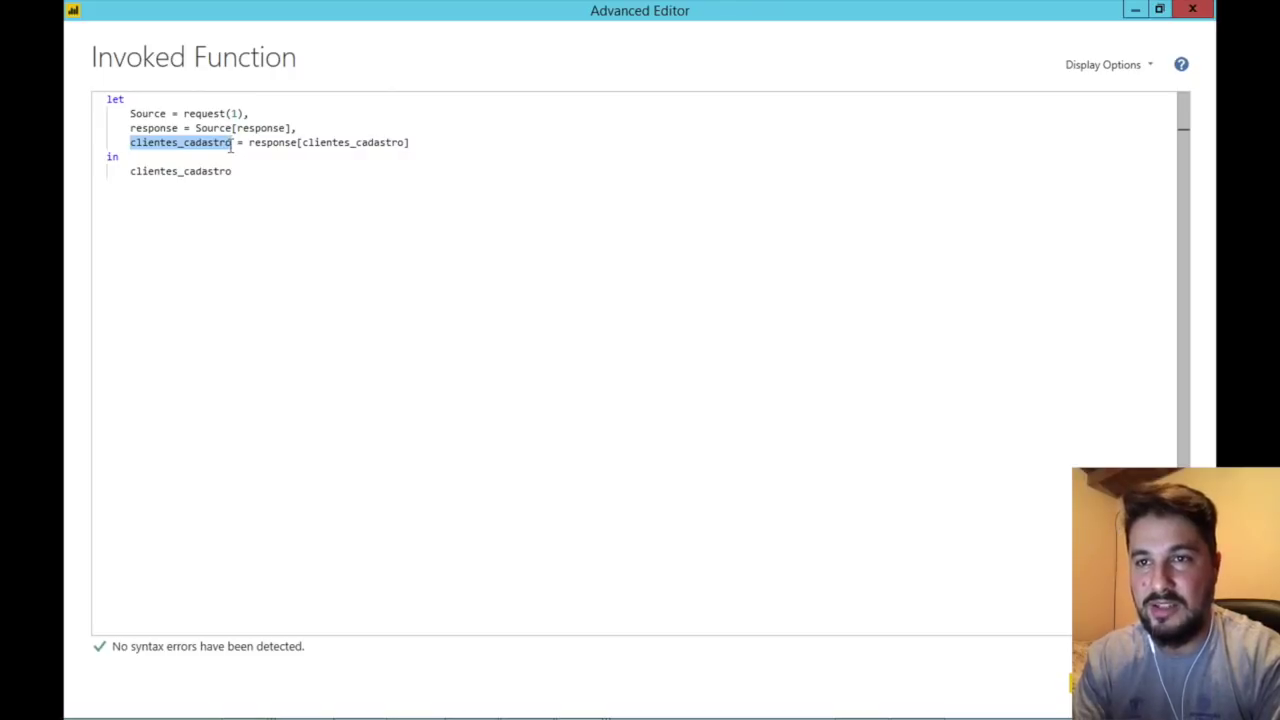
pyautogui.click(266, 143)
pyautogui.click(304, 143)
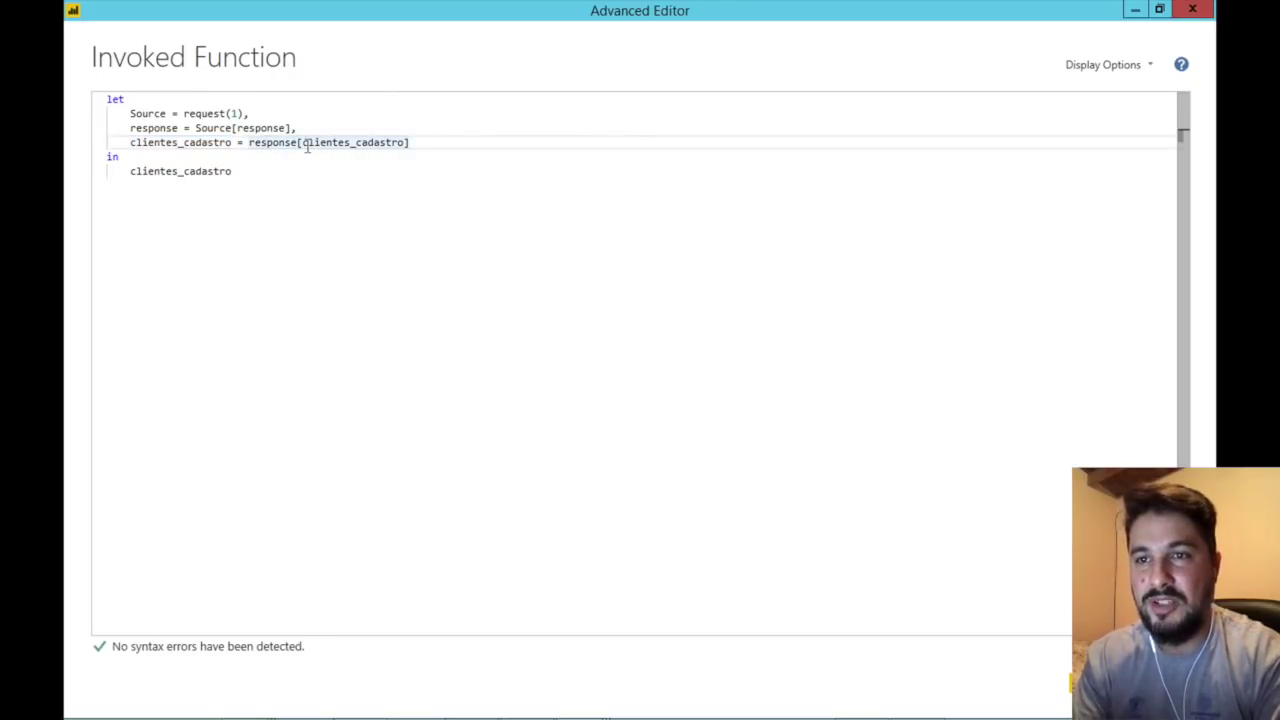
pyautogui.moveTo(302, 143); pyautogui.dragTo(410, 143)
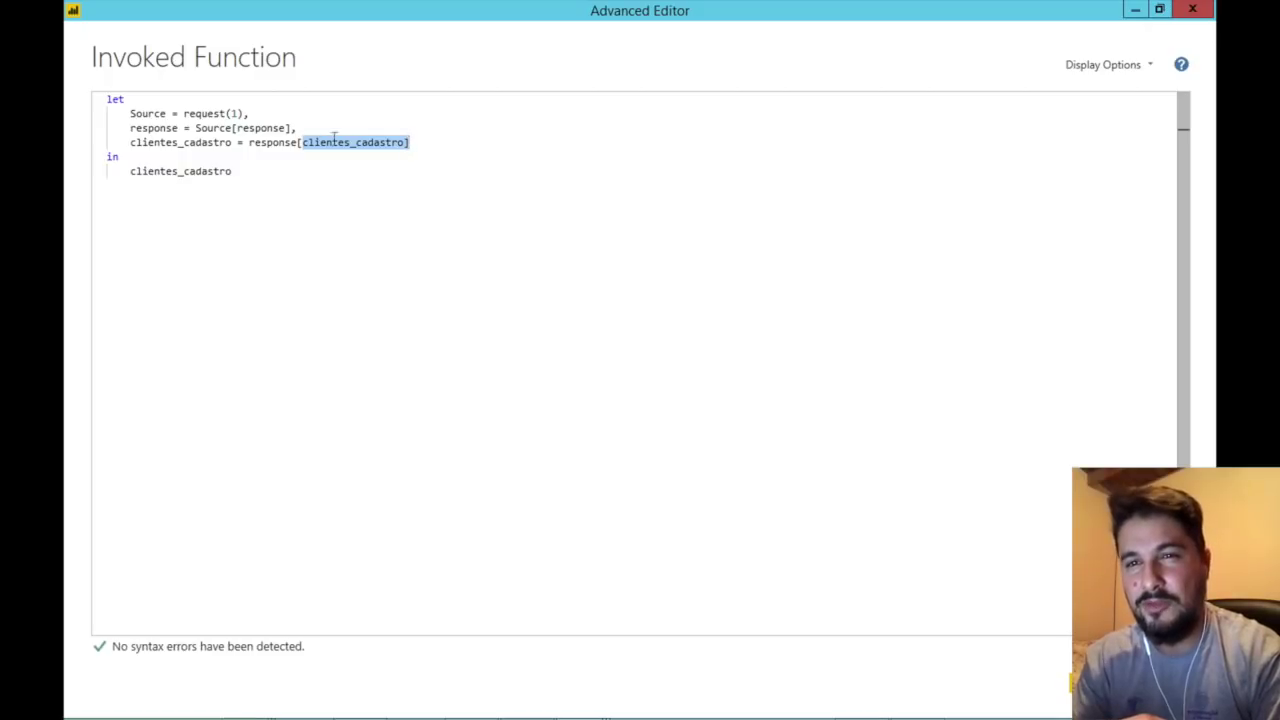
# Copy the response and clientes_cadastro lines from the Invoked Function code and close the code editor
pyautogui.moveTo(130, 128); pyautogui.dragTo(148, 128)
pyautogui.moveTo(337, 128); pyautogui.dragTo(427, 143)
pyautogui.hotkey('ctrl', 'c')
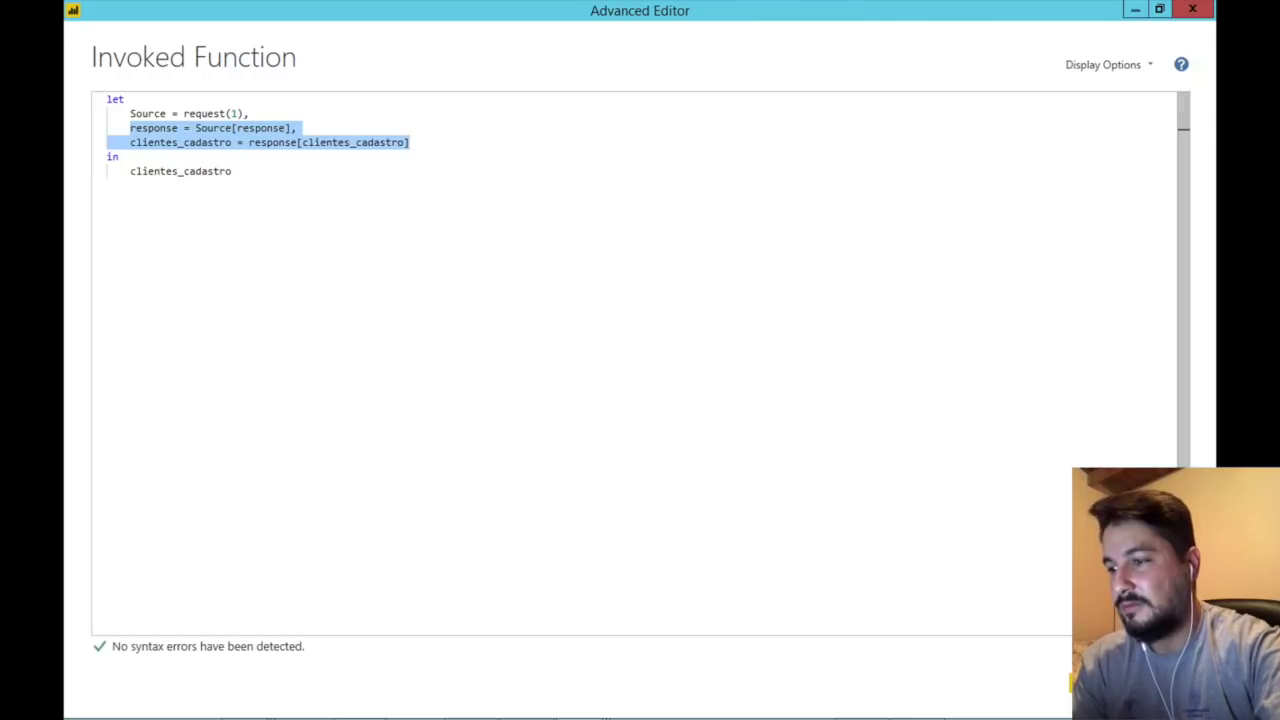
pyautogui.click(1097, 683)
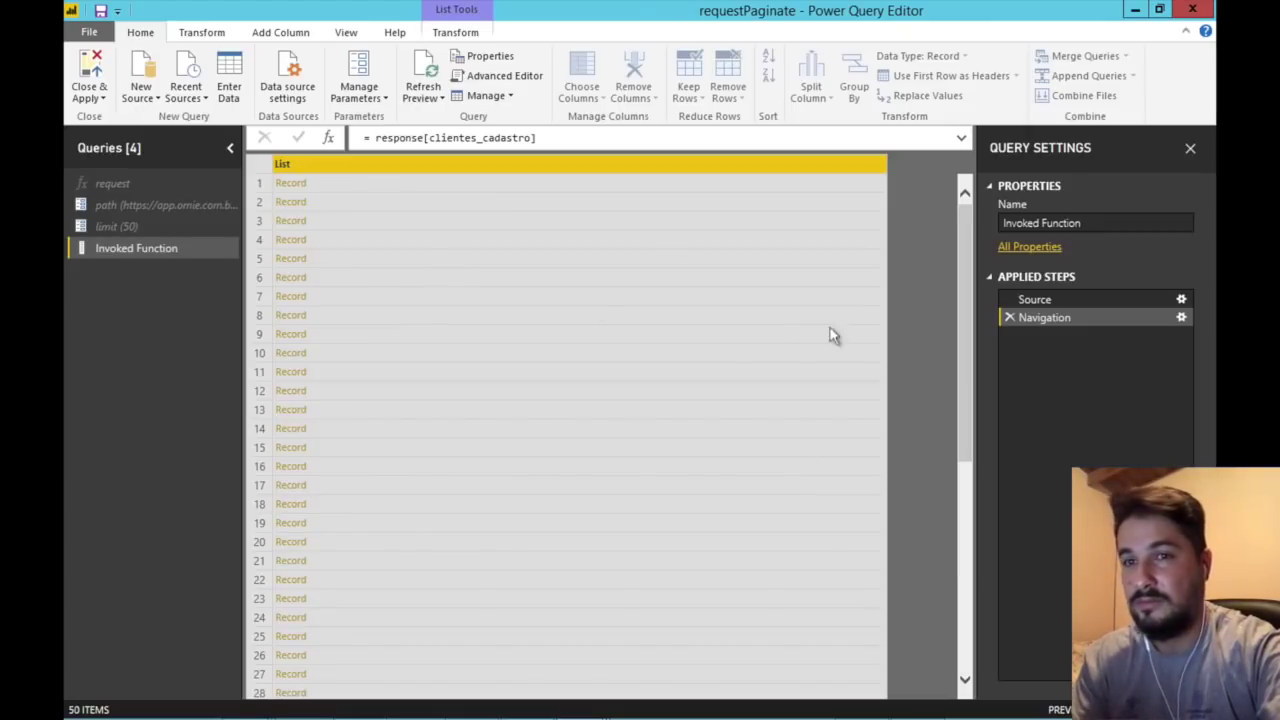
# Delete the Invoked Function query
pyautogui.rightClick(110, 248)
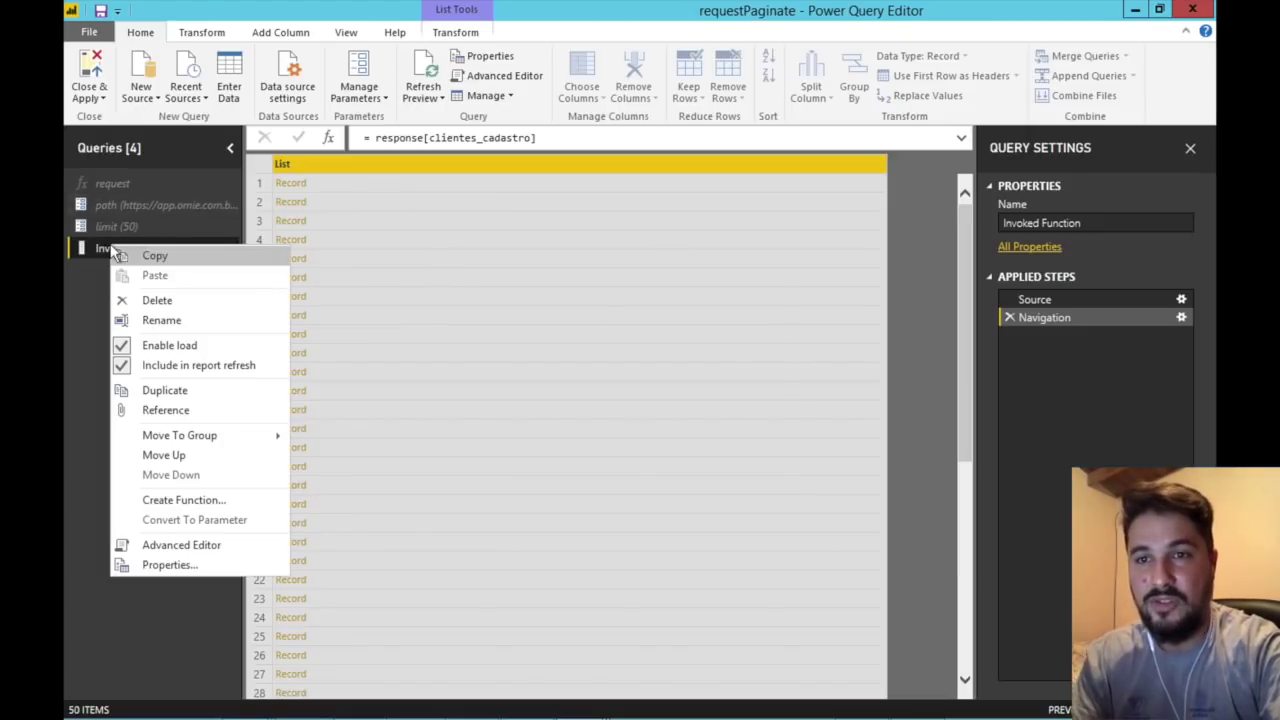
pyautogui.click(140, 300)
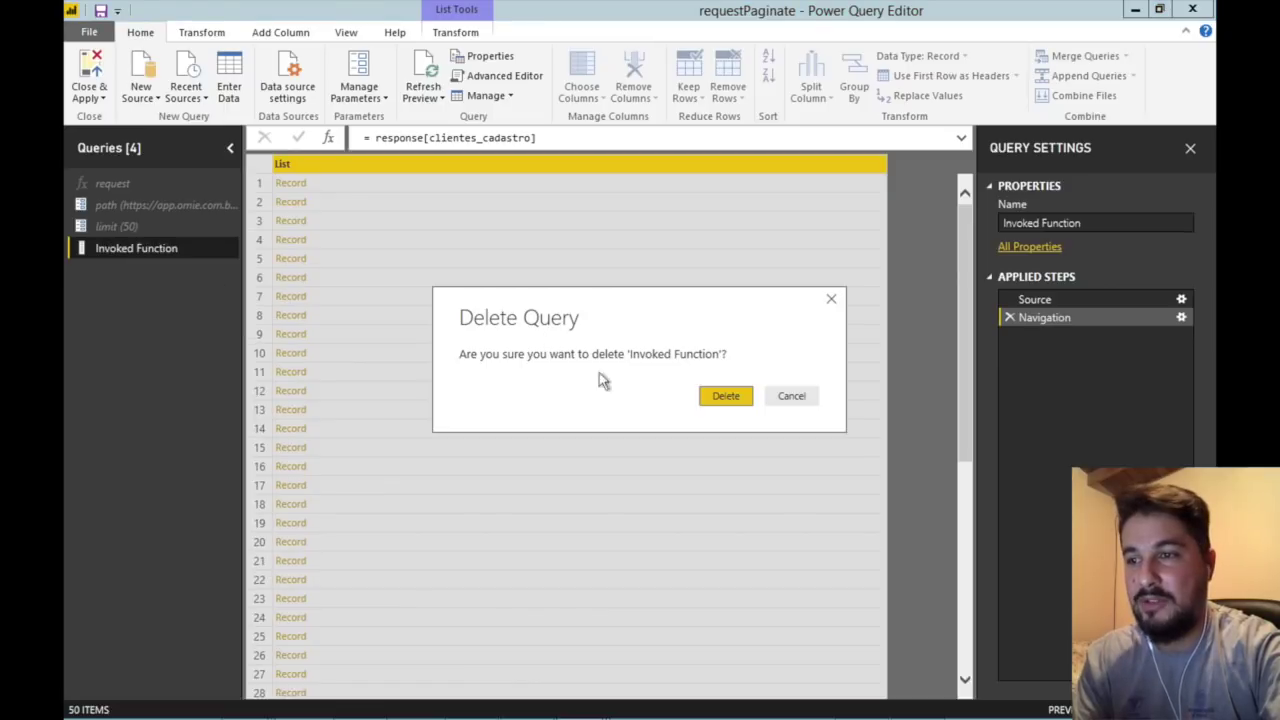
pyautogui.click(724, 397)
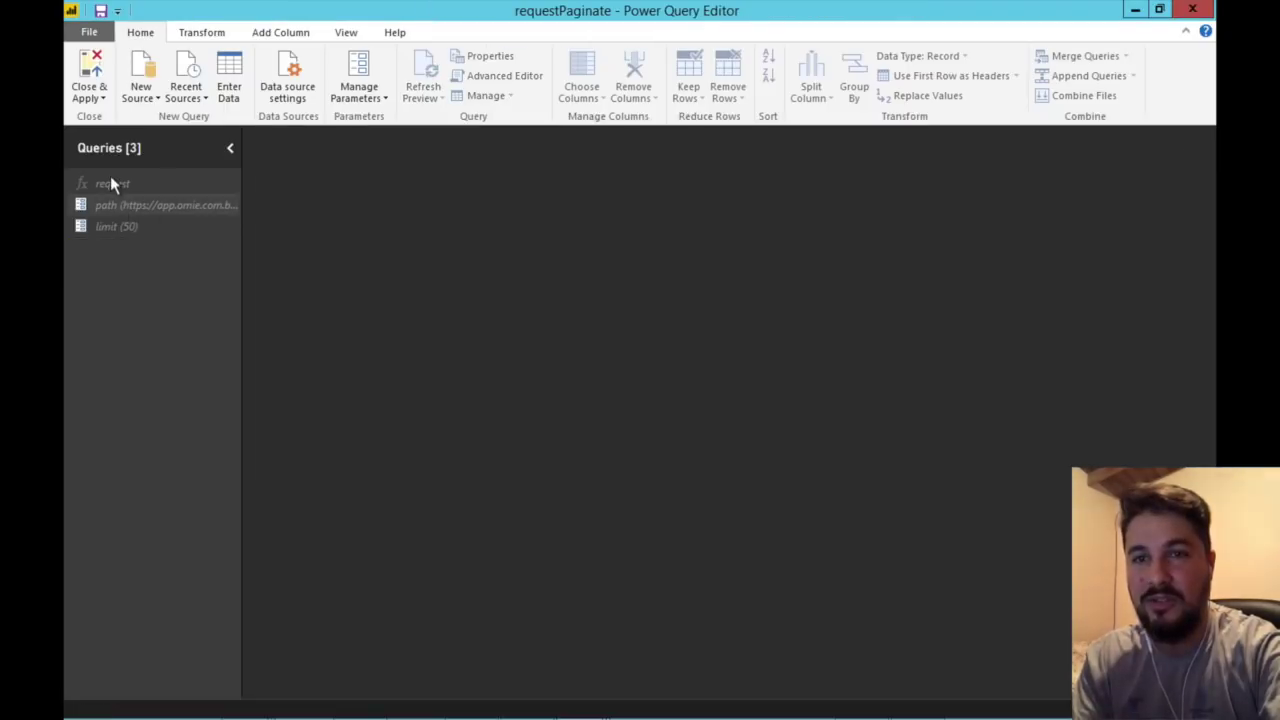
# In the request query's code, add a comma after the Json.Document block and paste the copied response and clientes_cadastro lines below it
pyautogui.click(110, 183)
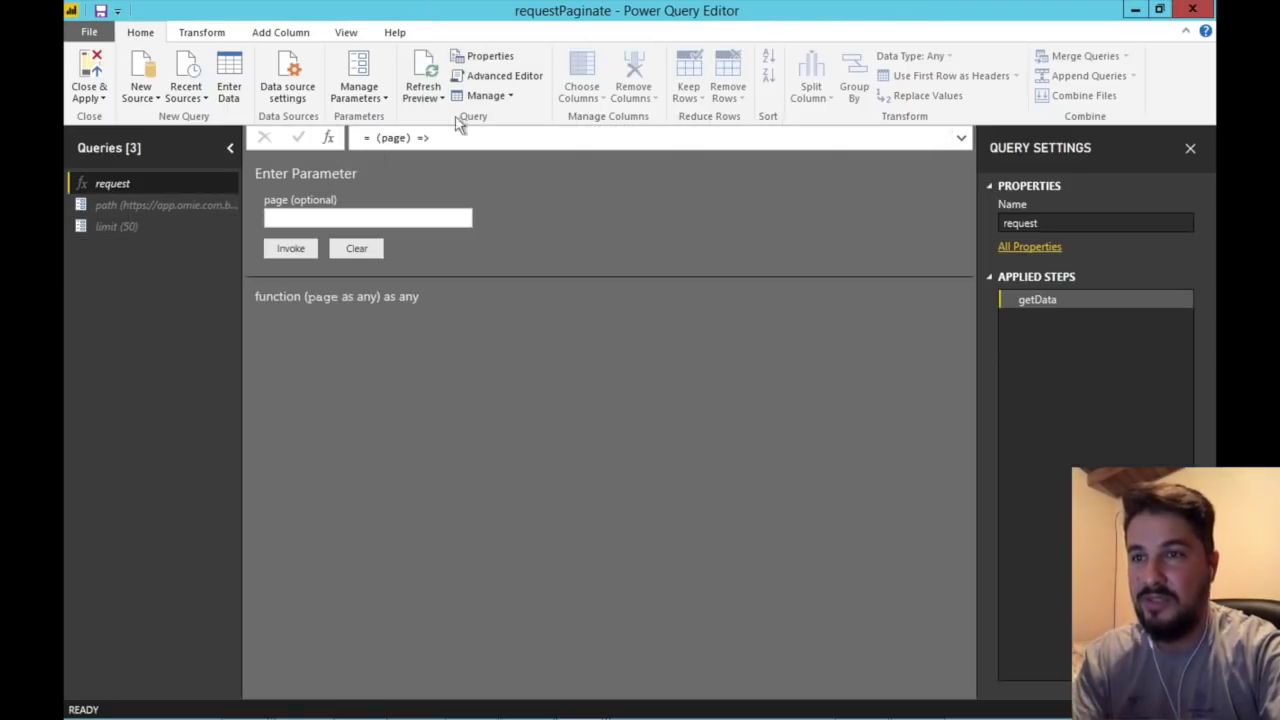
pyautogui.click(484, 76)
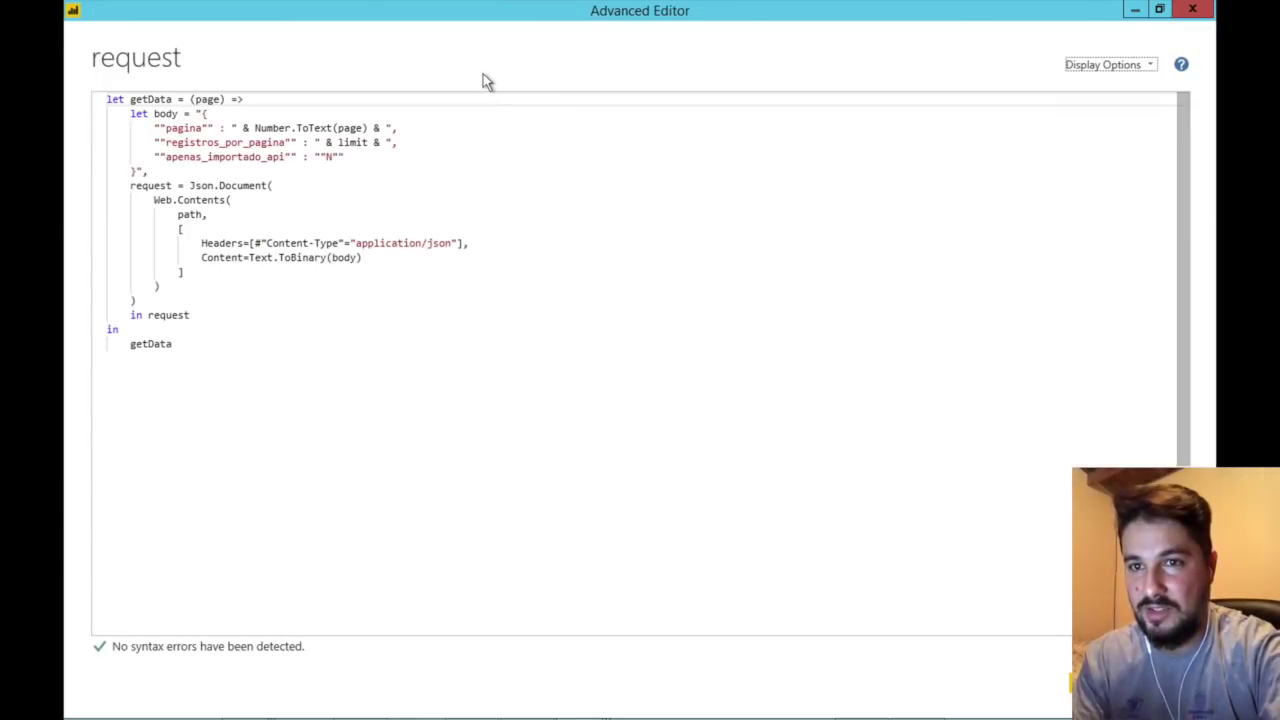
pyautogui.click(206, 315)
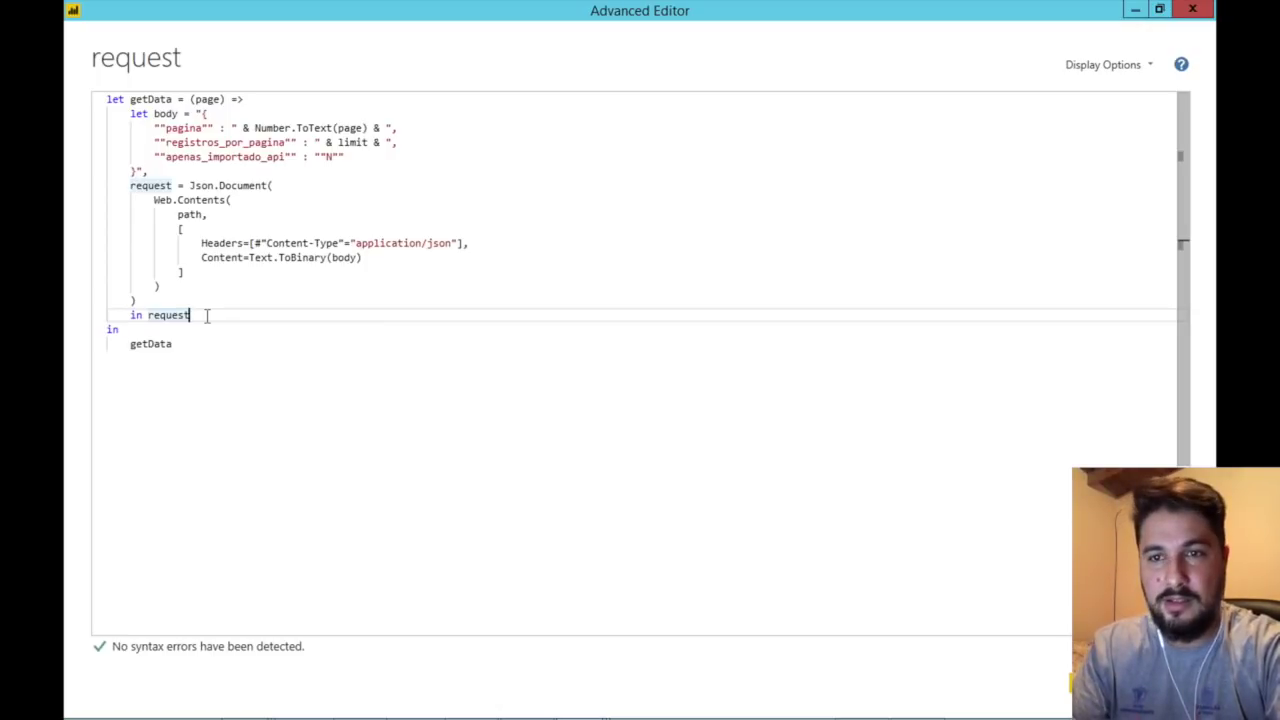
pyautogui.press('Up')
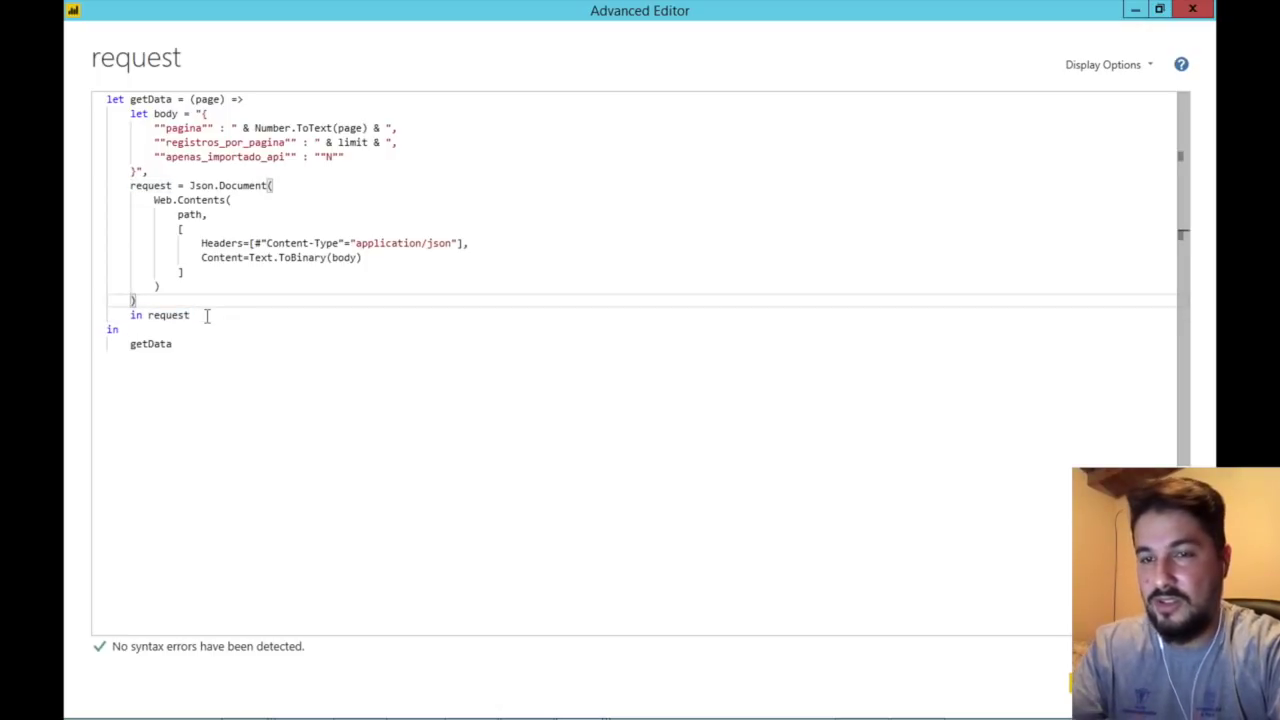
pyautogui.write(',')
pyautogui.press('Return')
pyautogui.hotkey('ctrl', 'v')
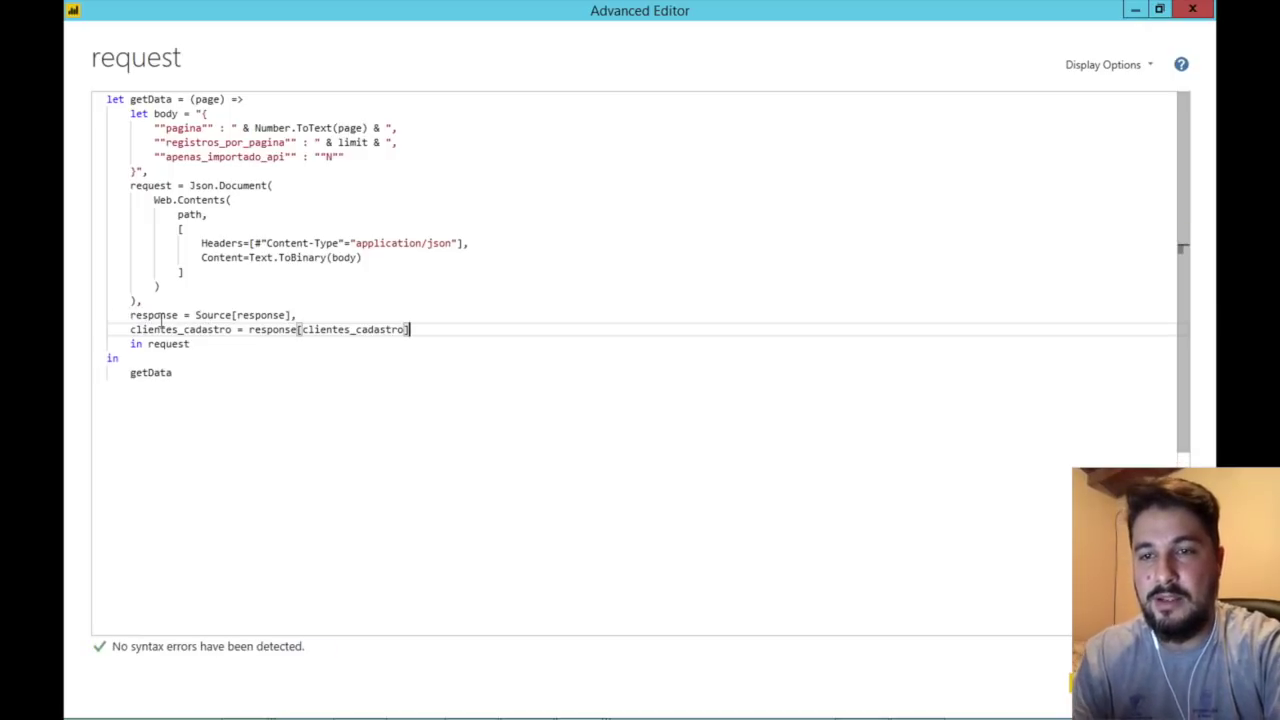
# Replace Source with request in the pasted response line so that it reads request[response]
pyautogui.doubleClick(158, 316)
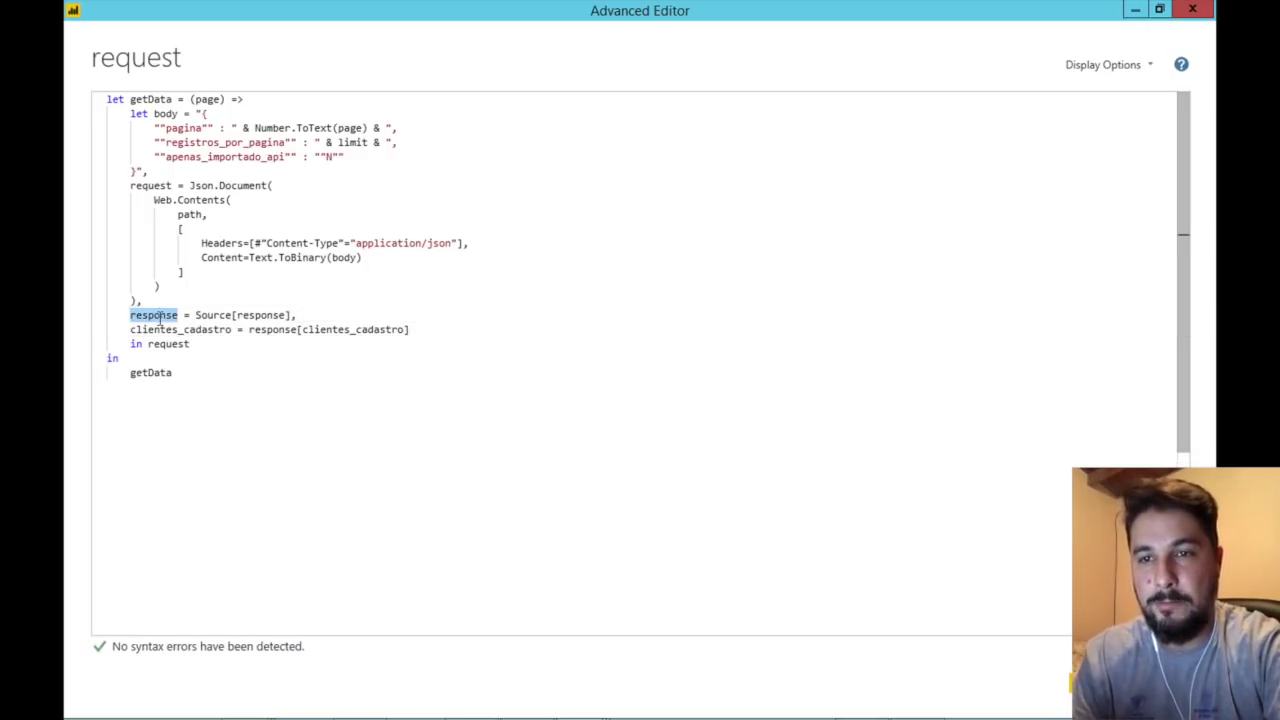
pyautogui.click(206, 316)
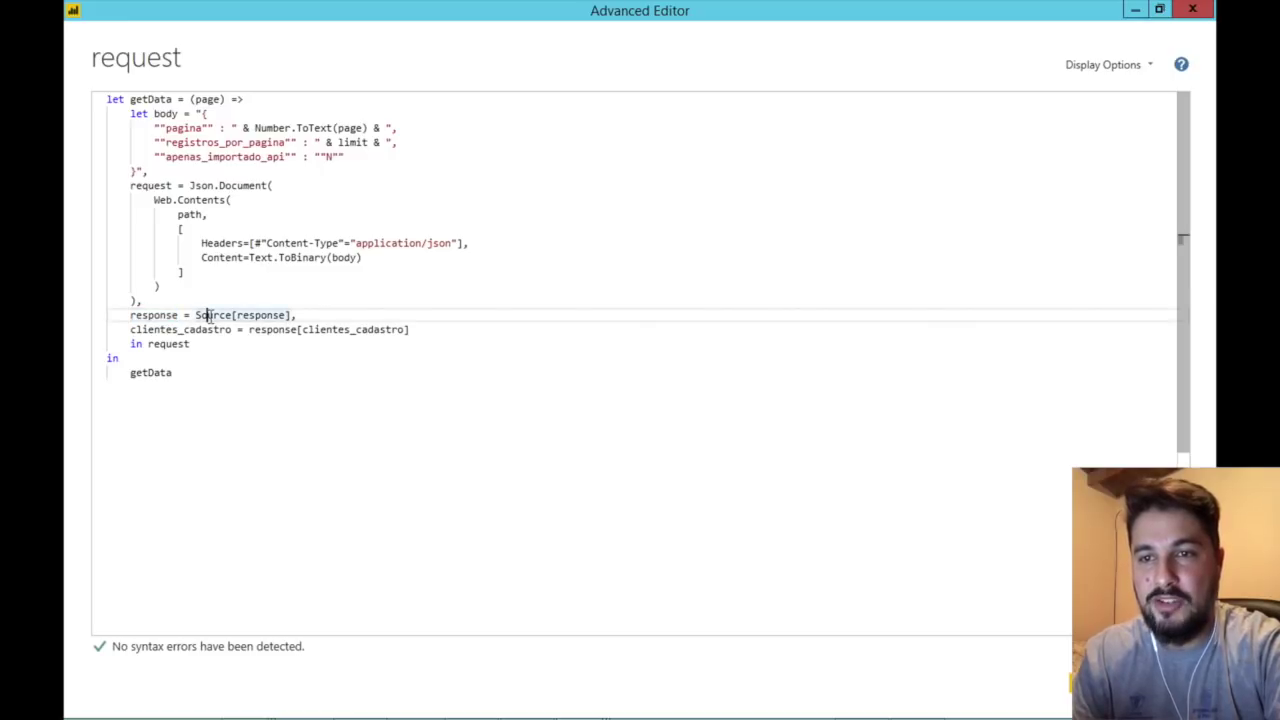
pyautogui.doubleClick(210, 316)
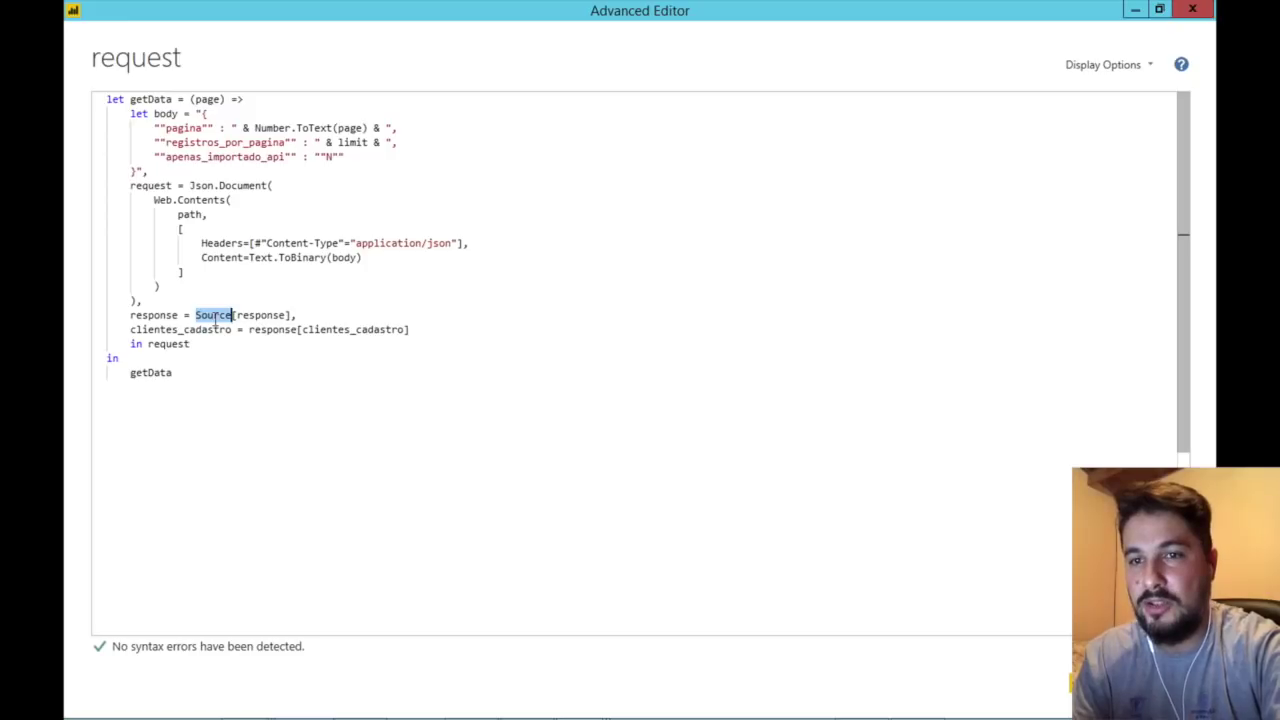
pyautogui.doubleClick(144, 185)
pyautogui.hotkey('ctrl', 'c')
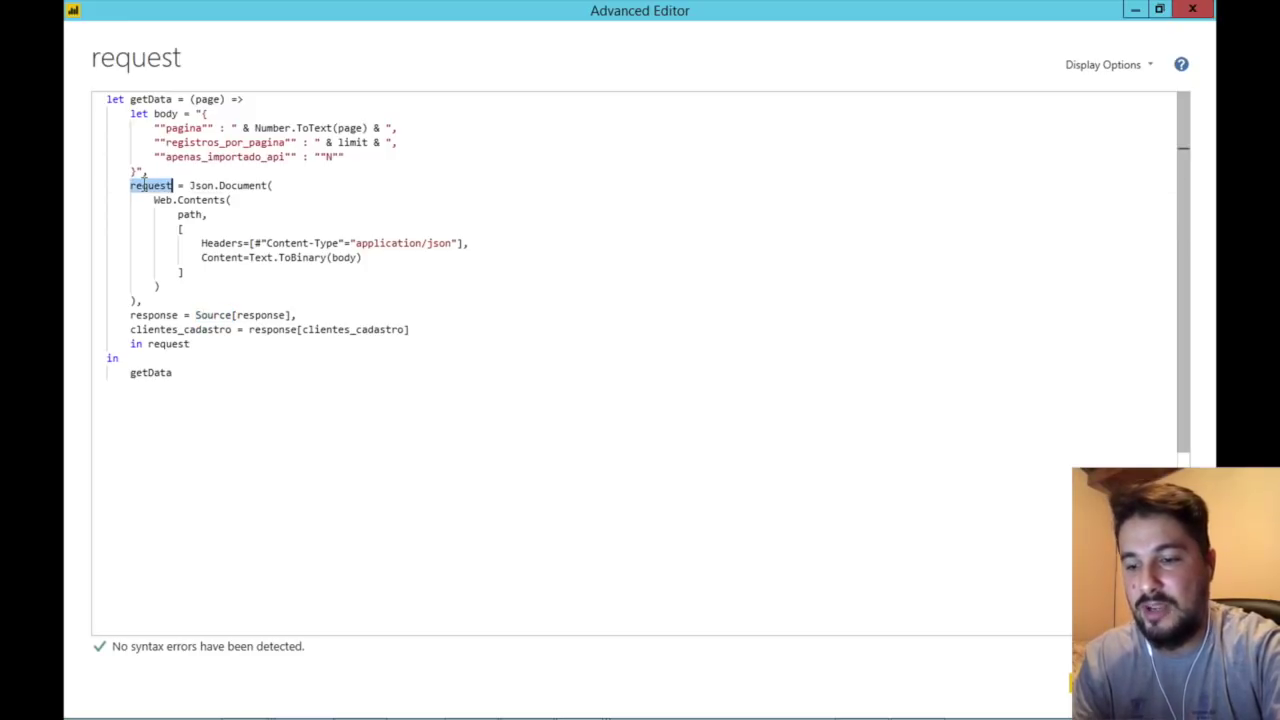
pyautogui.doubleClick(212, 315)
pyautogui.hotkey('ctrl', 'v')
# Make the inner in clause return clientes_cadastro instead of request and apply the query code
pyautogui.click(141, 329)
pyautogui.click(286, 331)
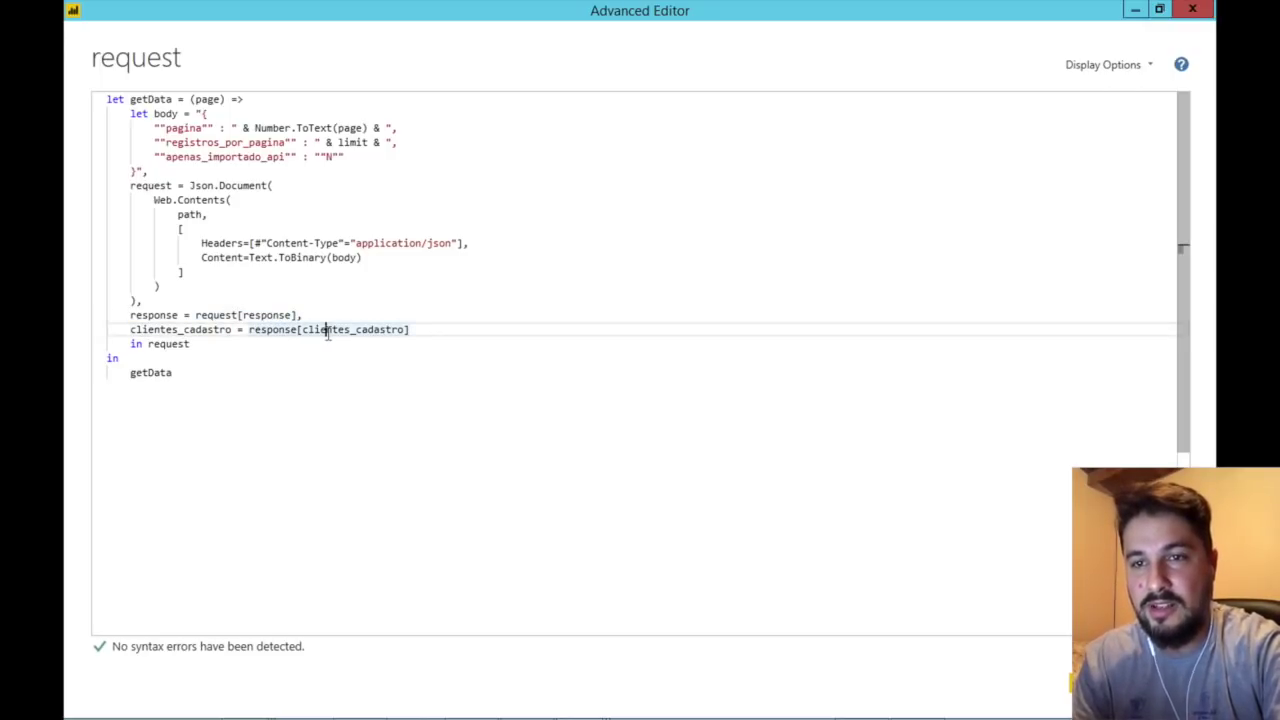
pyautogui.doubleClick(145, 329)
pyautogui.hotkey('ctrl', 'c')
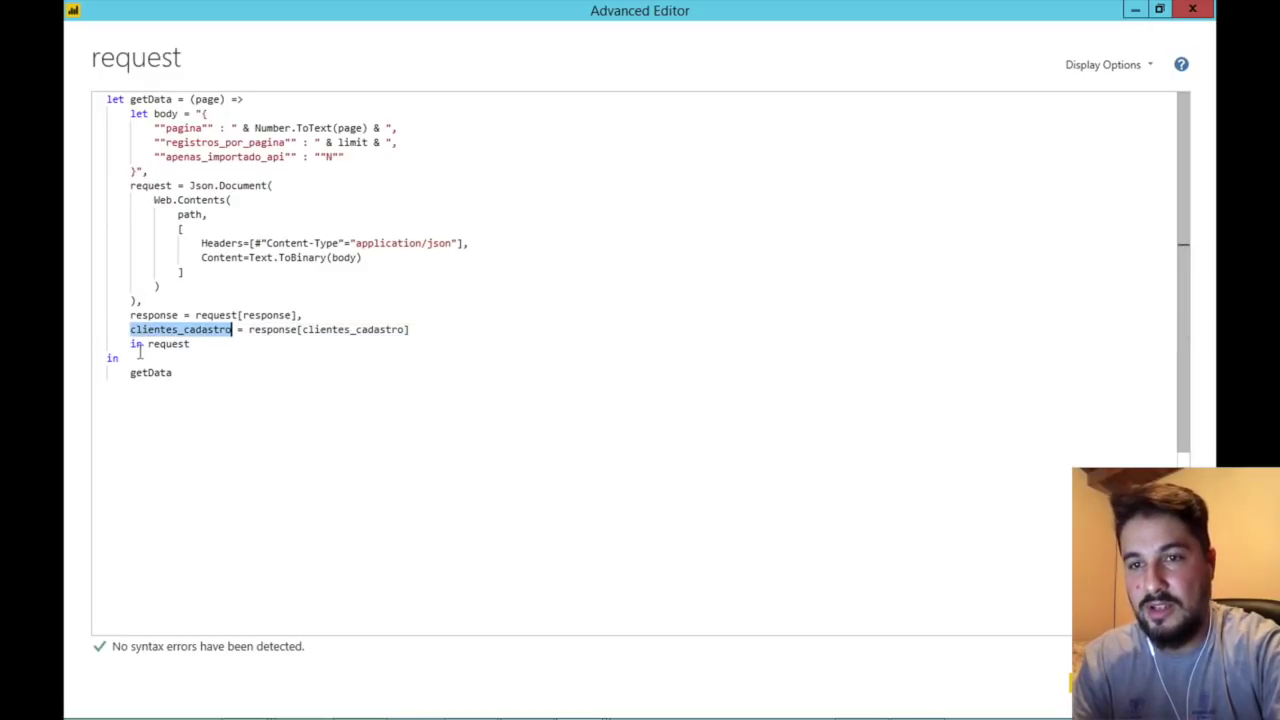
pyautogui.doubleClick(162, 343)
pyautogui.hotkey('ctrl', 'v')
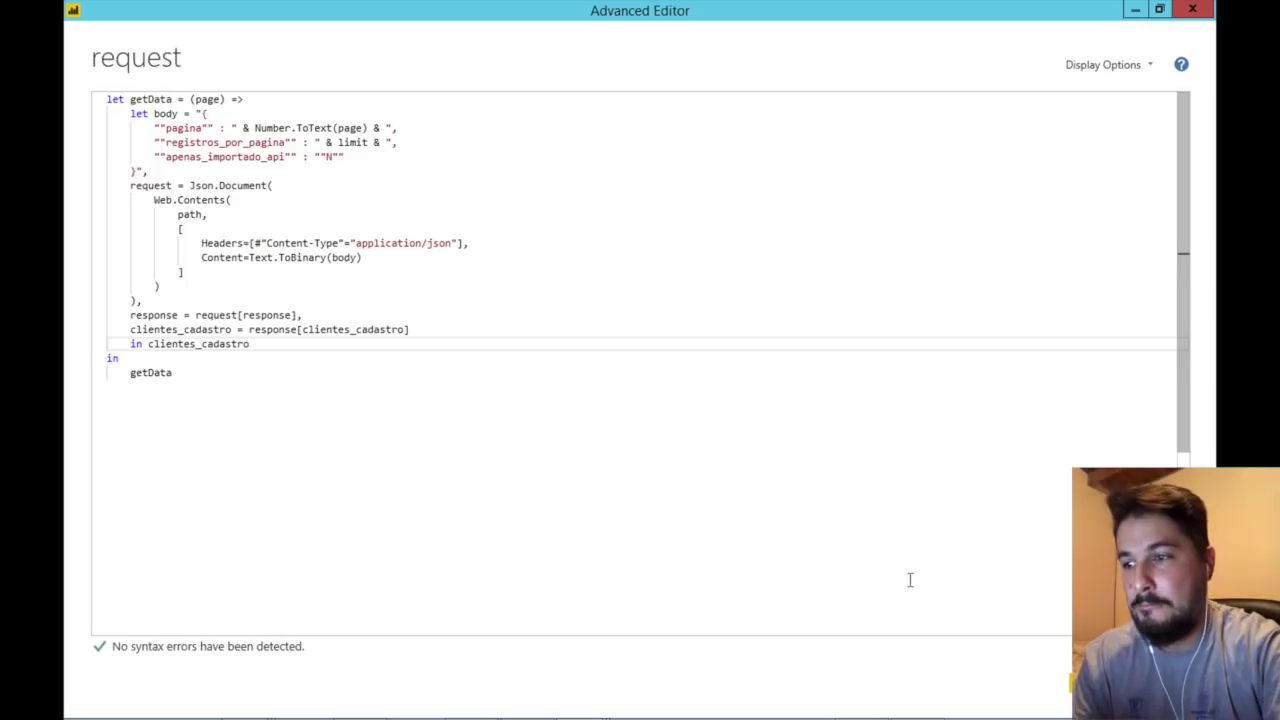
pyautogui.click(1110, 686)
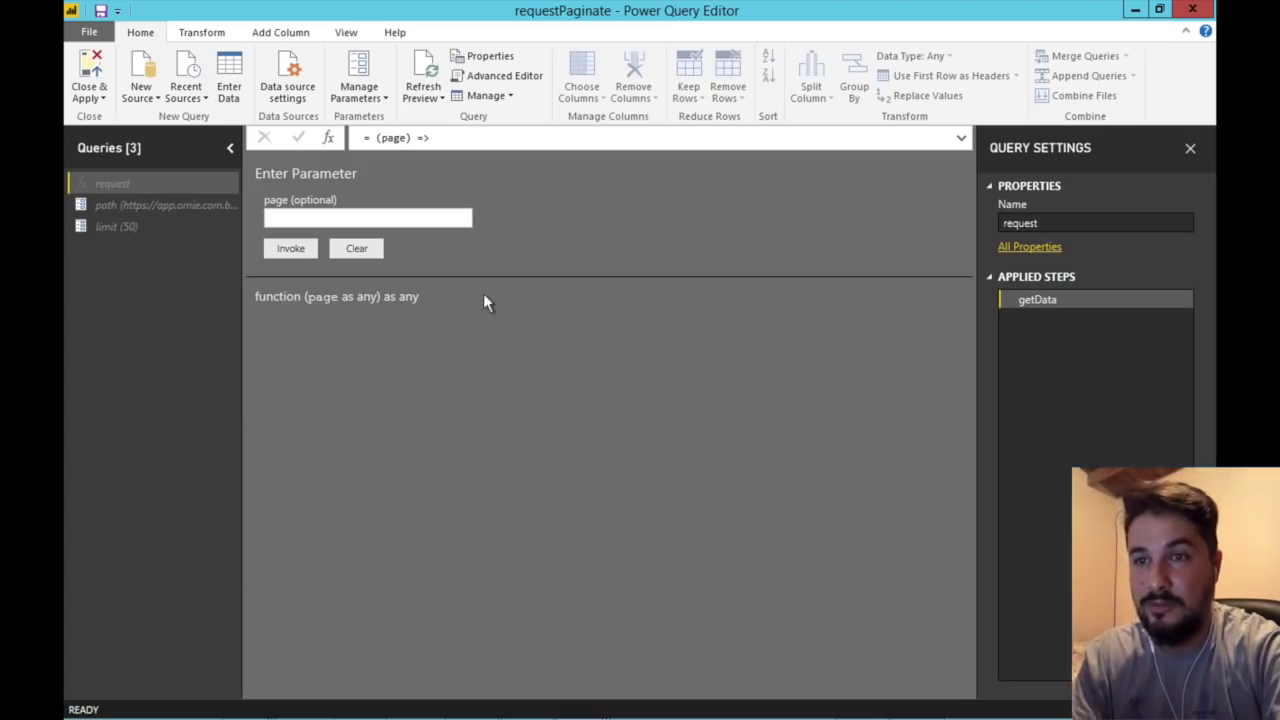
# Invoke the request function with page set to 1
pyautogui.click(350, 216)
pyautogui.write('1')
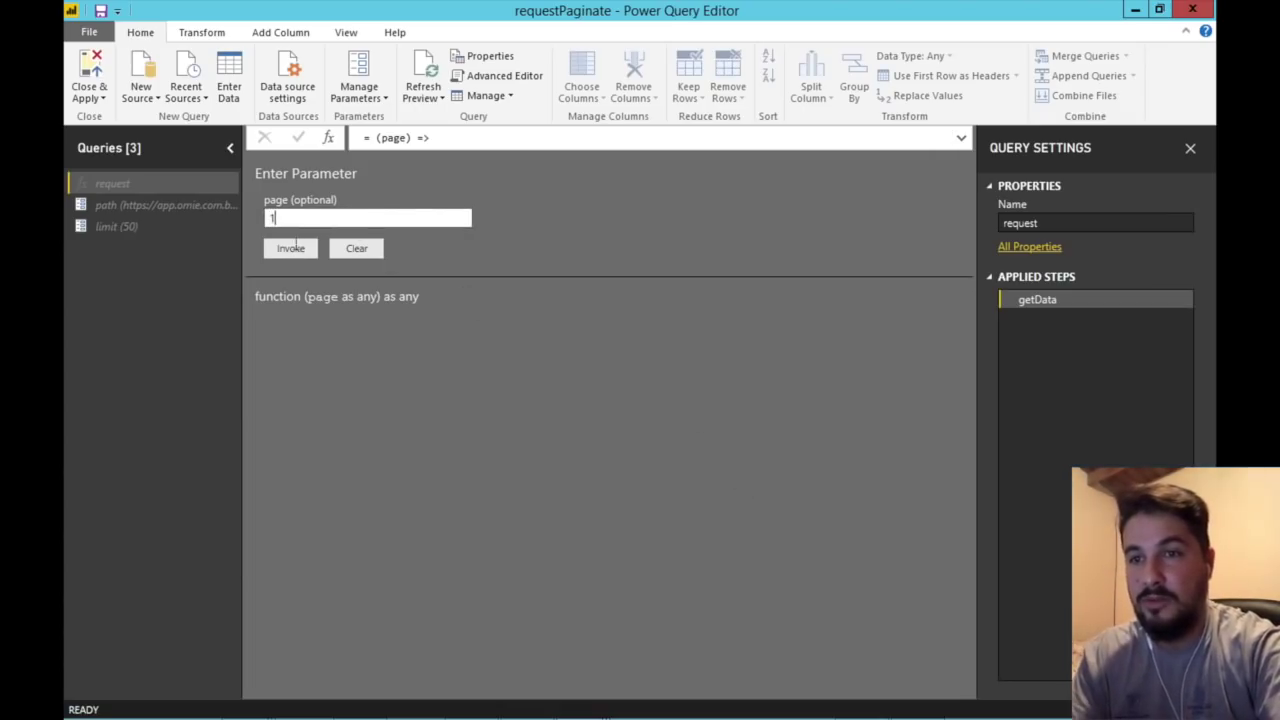
pyautogui.click(291, 248)
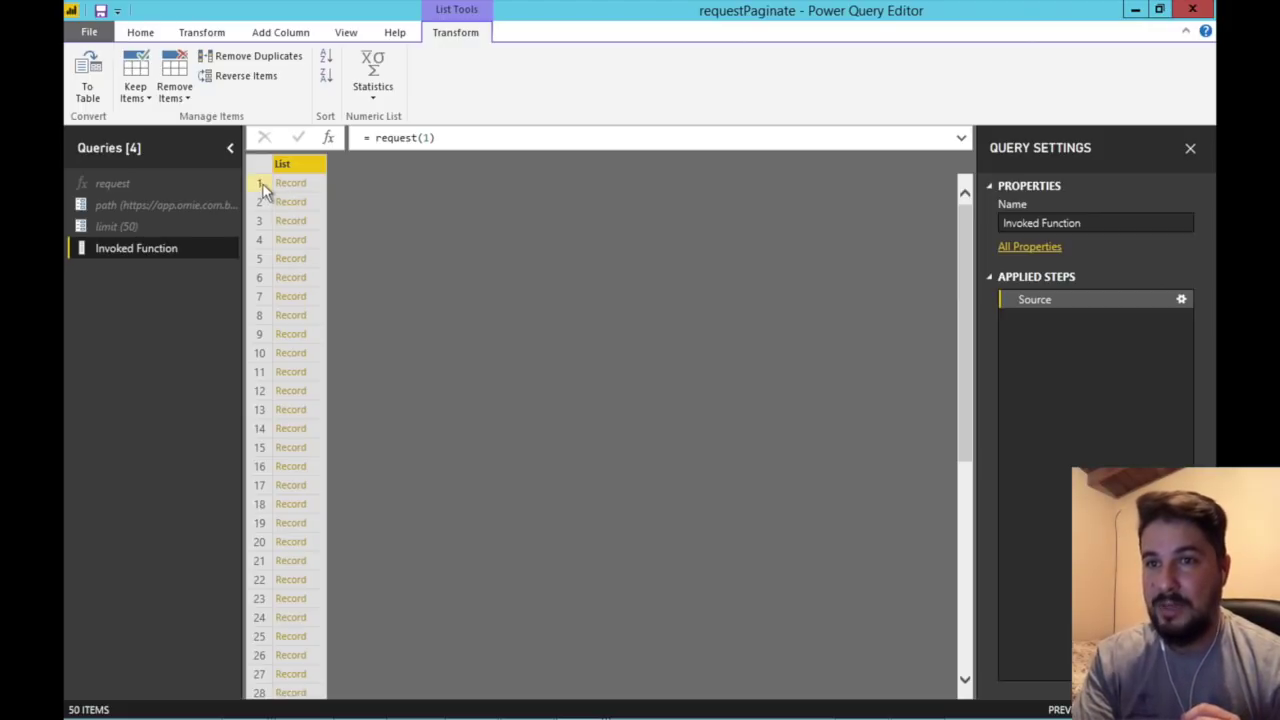
# Look through the returned list of records, inspect the first record's fields and remove the resulting Navigation step
pyautogui.scroll(-8, 301, 345)
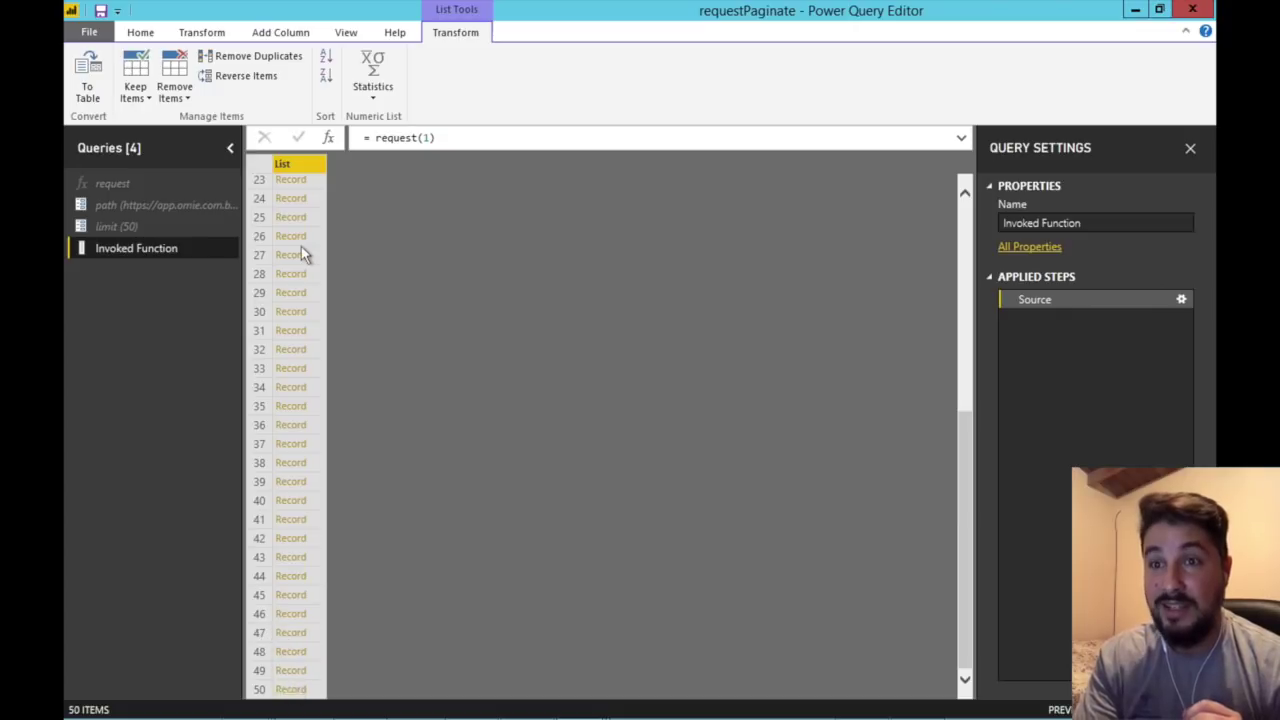
pyautogui.scroll(8, 301, 244)
pyautogui.click(289, 186)
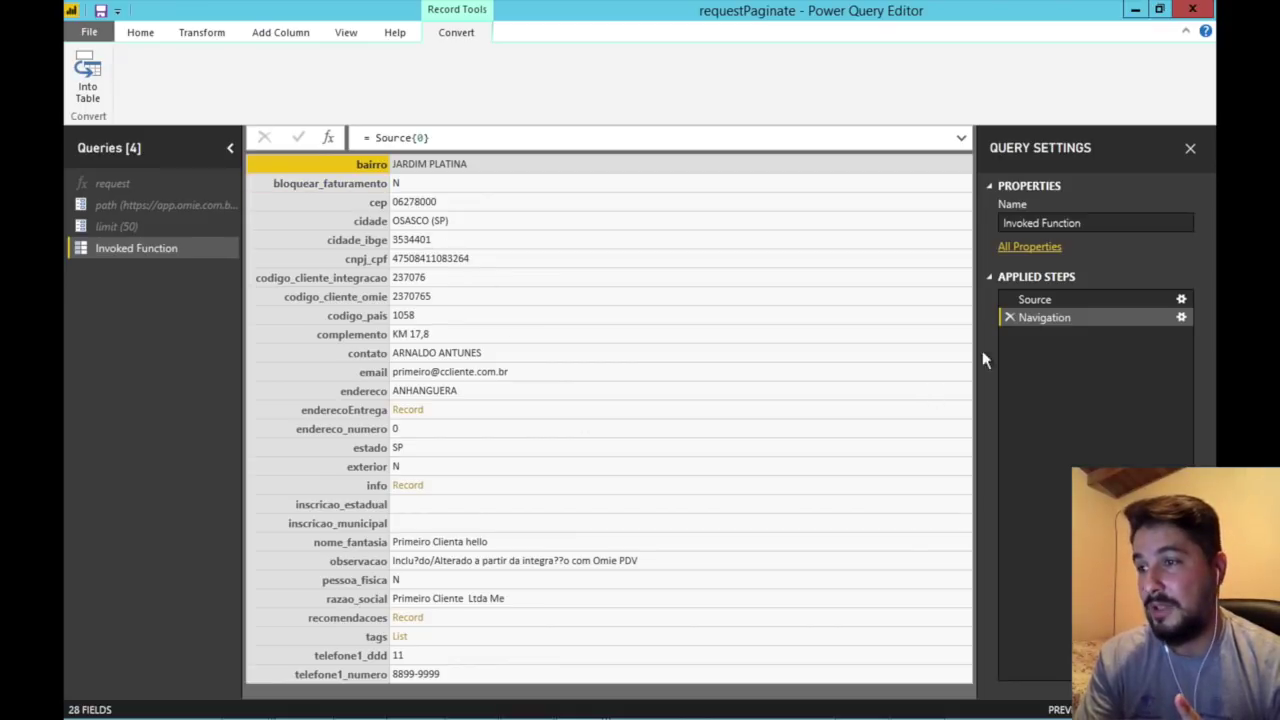
pyautogui.click(1009, 317)
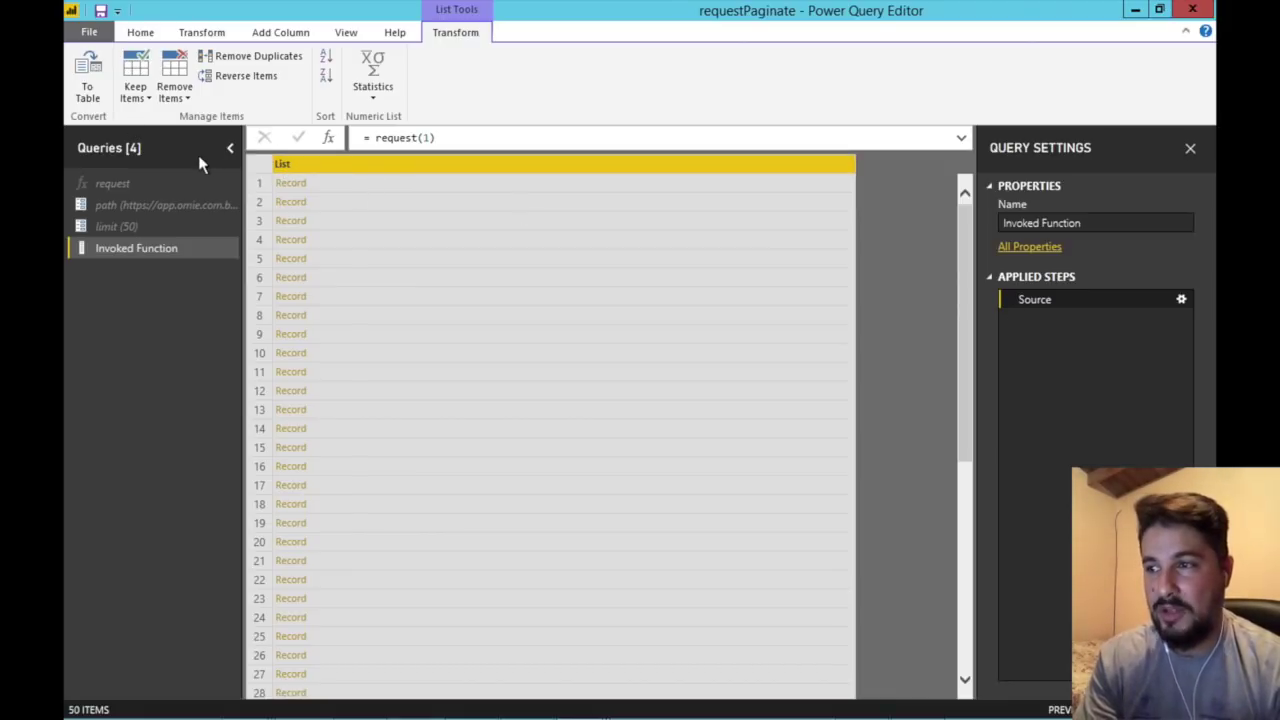
# Convert the list to a table with no delimiter and extra columns shown as errors, checking the first record without keeping the drill-down step
pyautogui.click(87, 90)
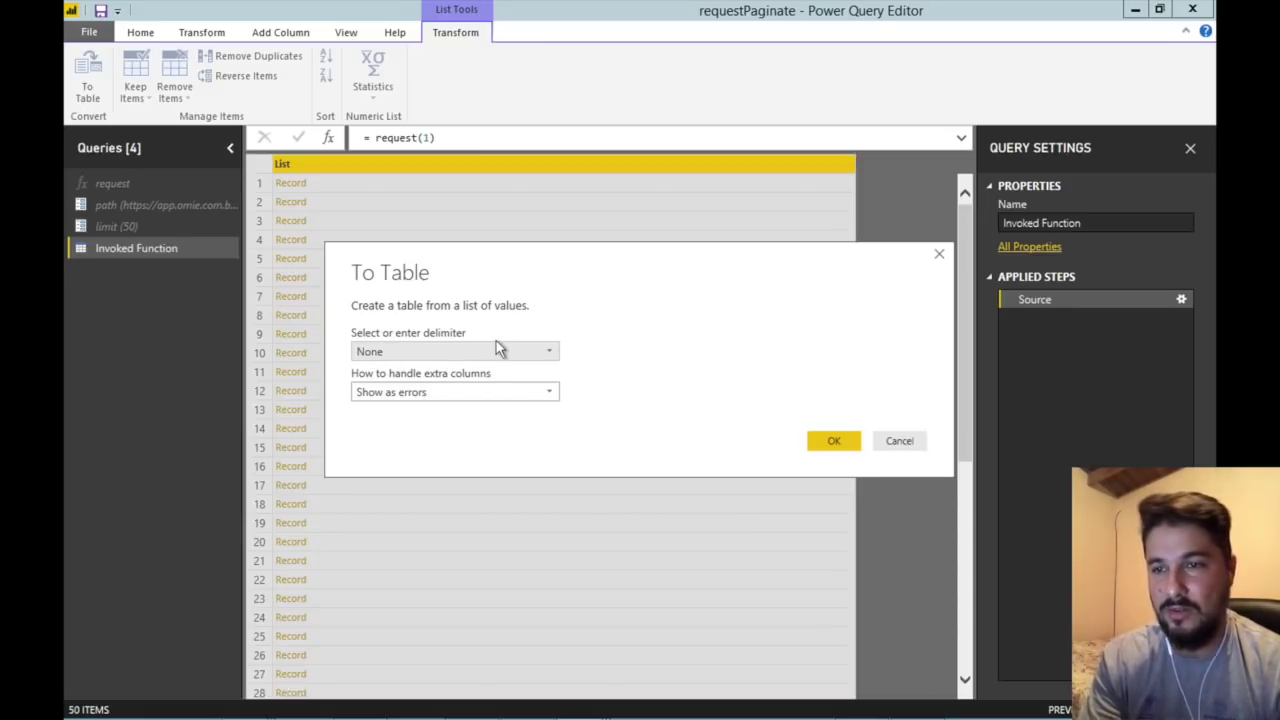
pyautogui.click(835, 442)
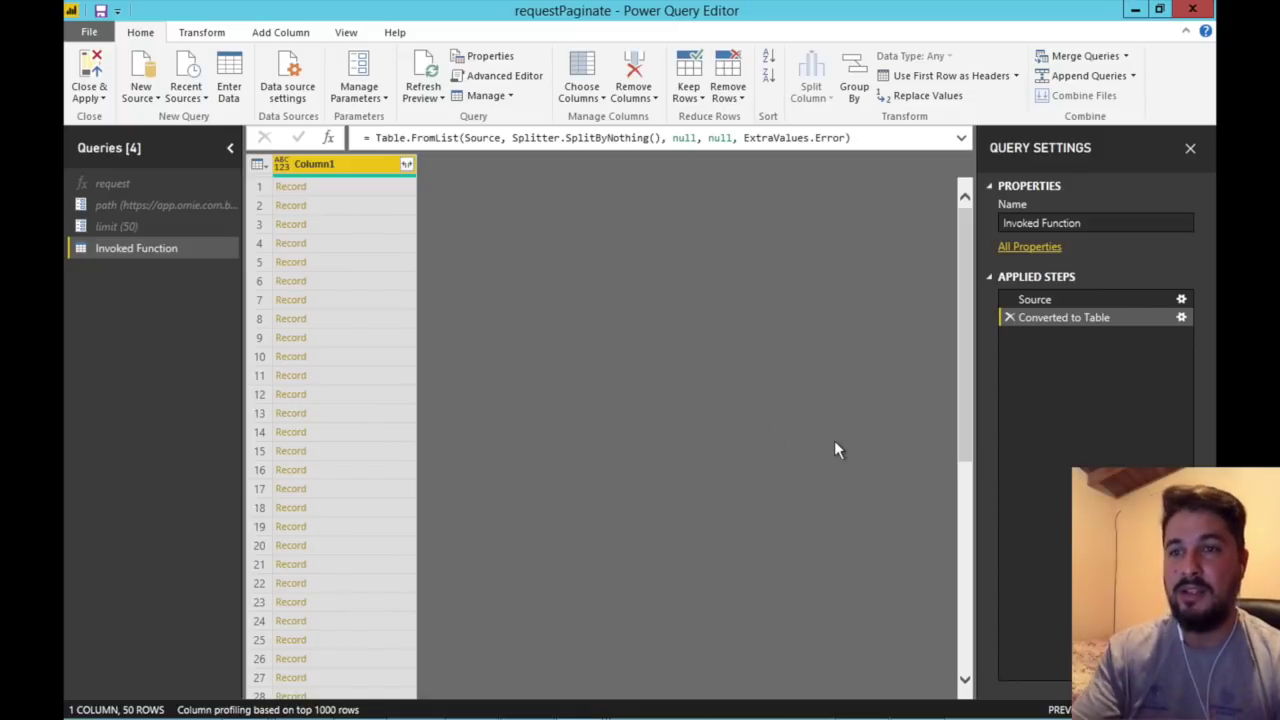
pyautogui.click(292, 188)
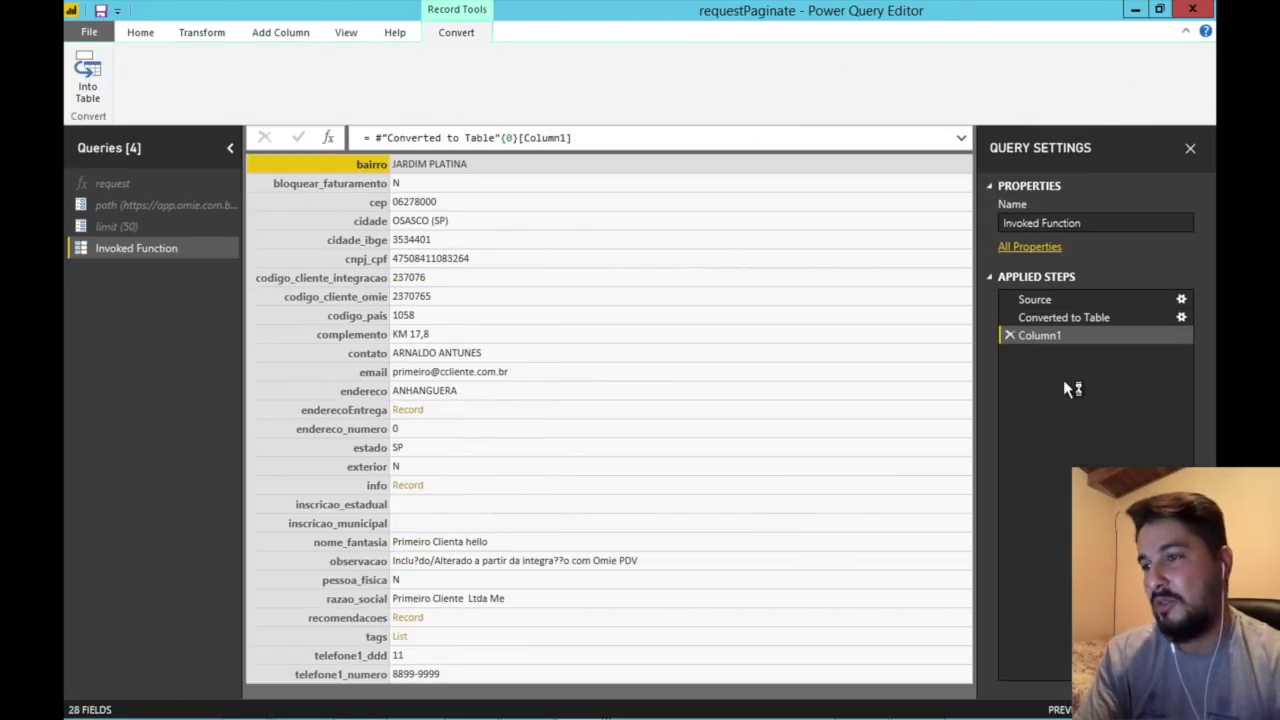
pyautogui.click(1009, 337)
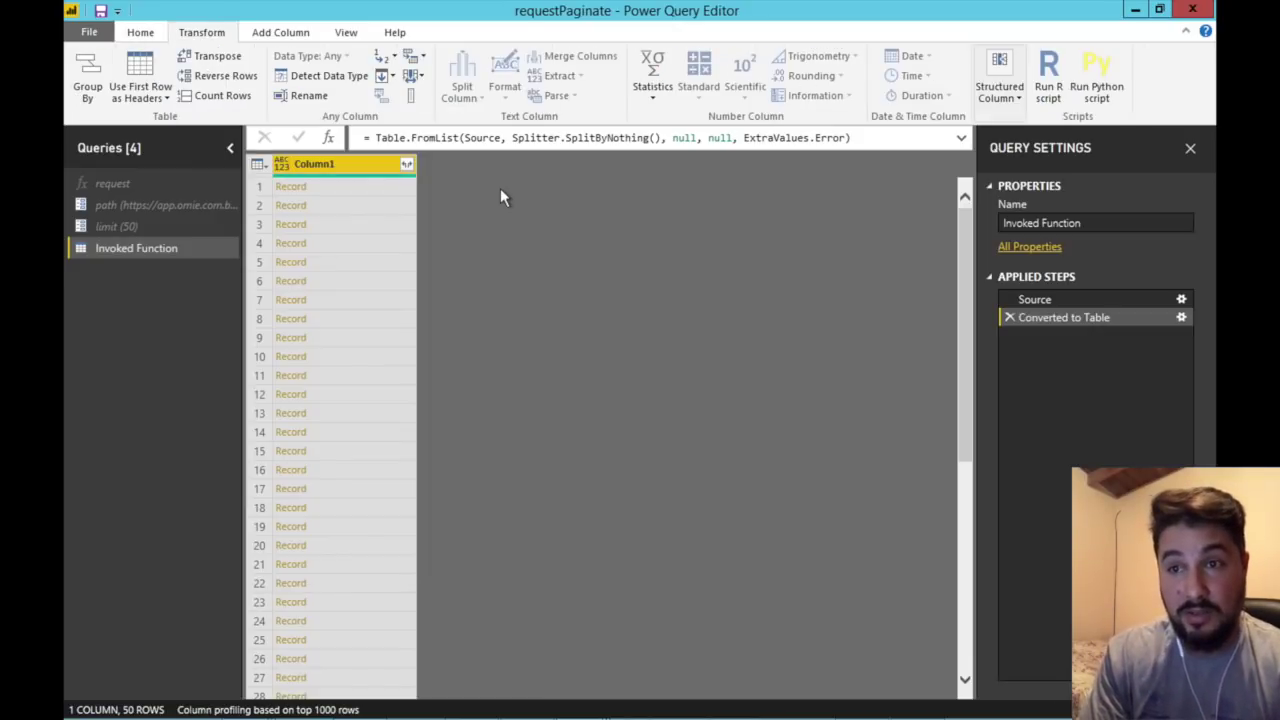
# Expand all fields of Column1 without using the original column name as prefix
pyautogui.click(407, 166)
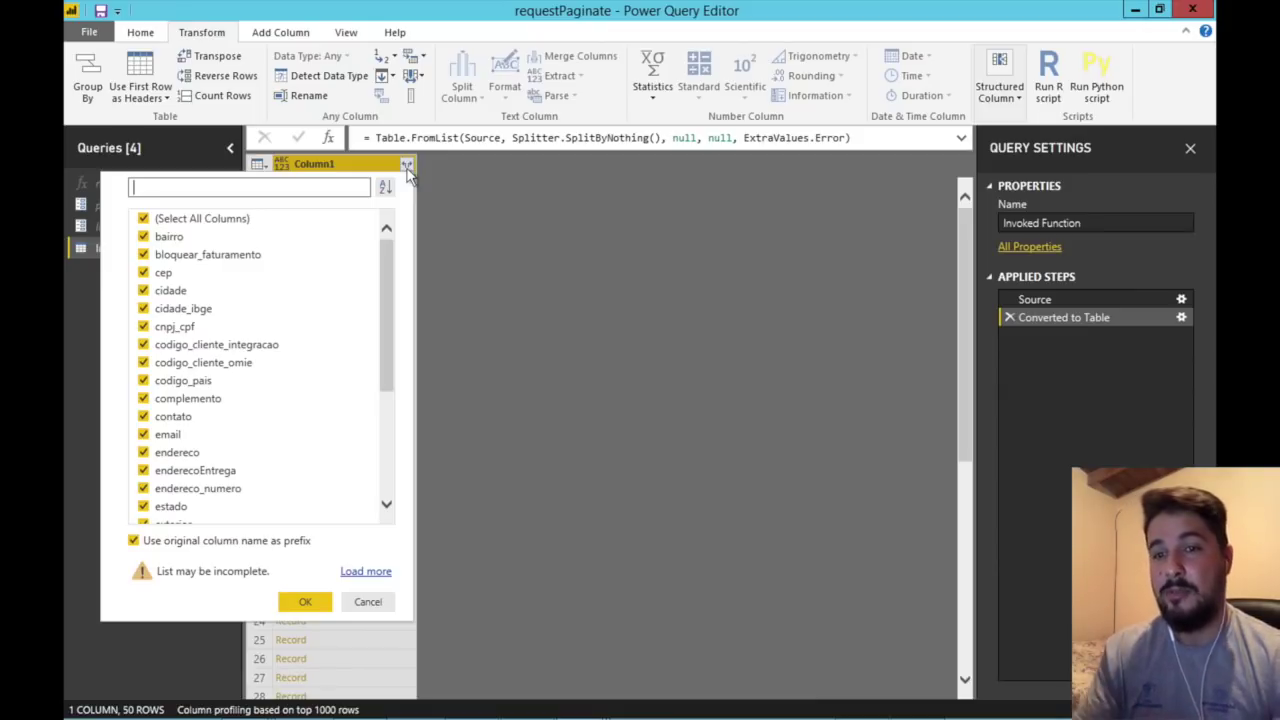
pyautogui.click(134, 541)
pyautogui.click(294, 601)
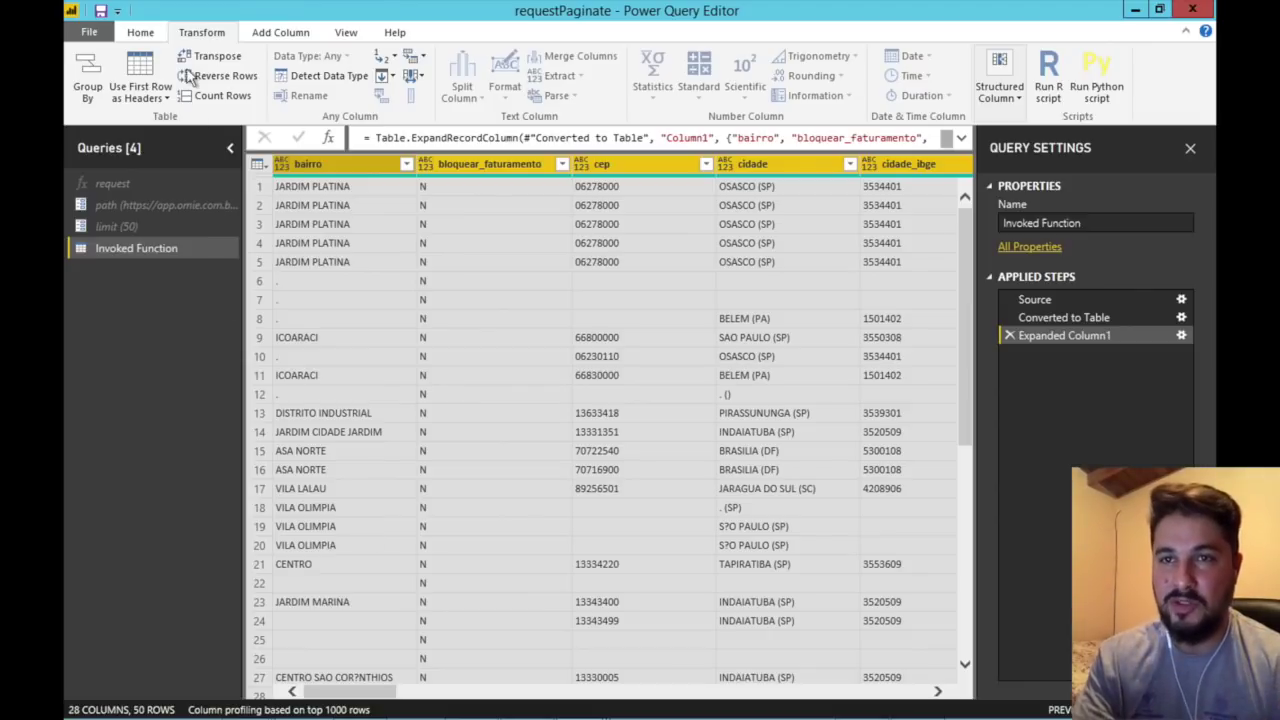
# Copy the Converted to Table and Expanded Column1 lines with their in clause from the Invoked Function query's code, then close the code
pyautogui.click(136, 33)
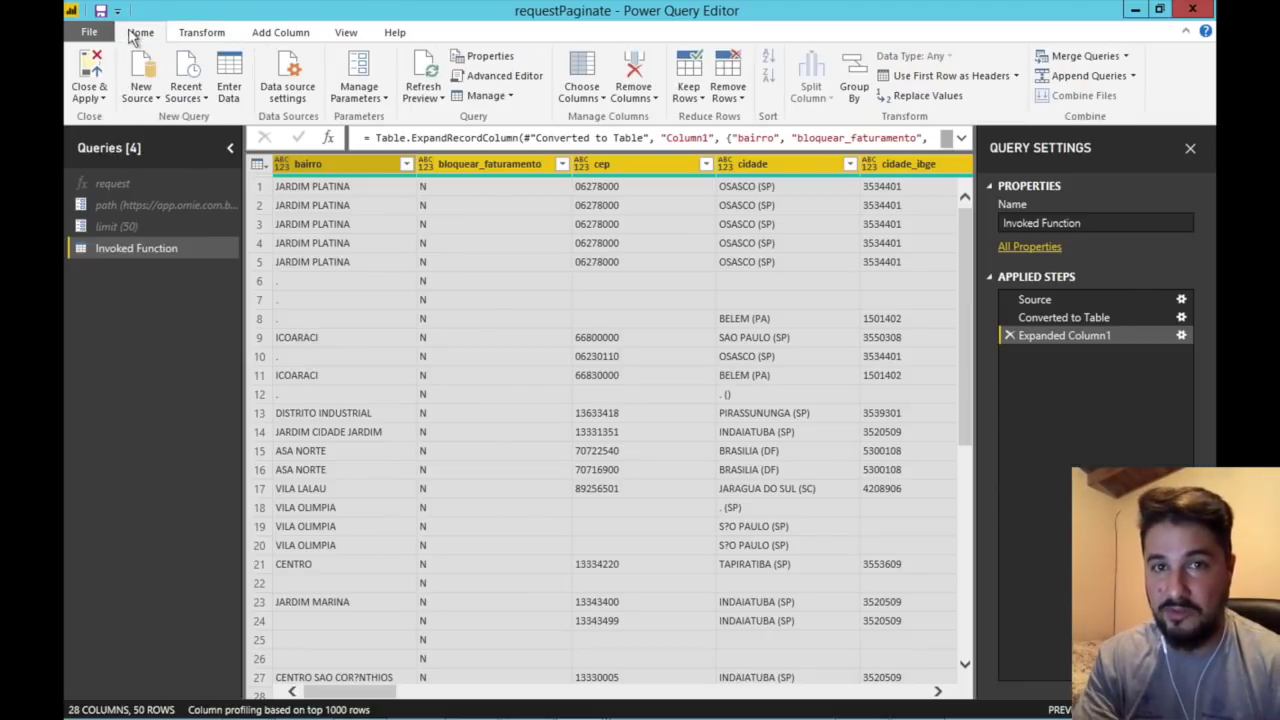
pyautogui.click(500, 78)
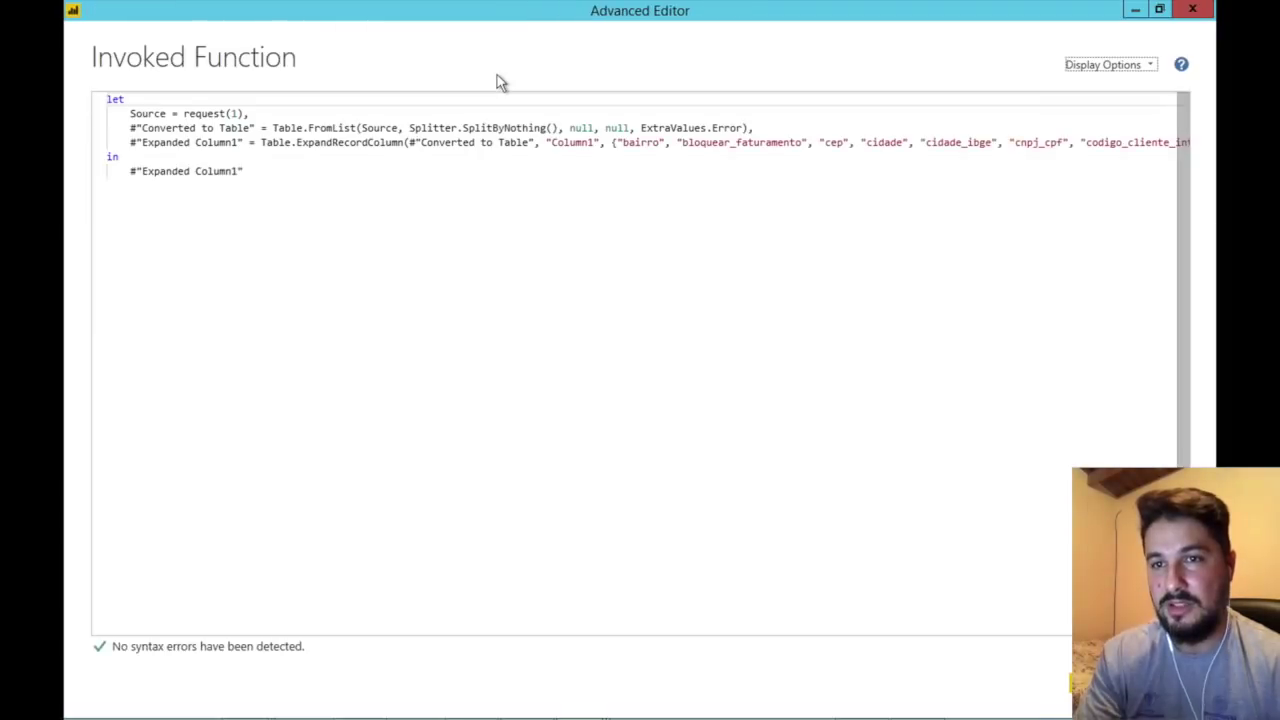
pyautogui.moveTo(184, 113); pyautogui.dragTo(247, 114)
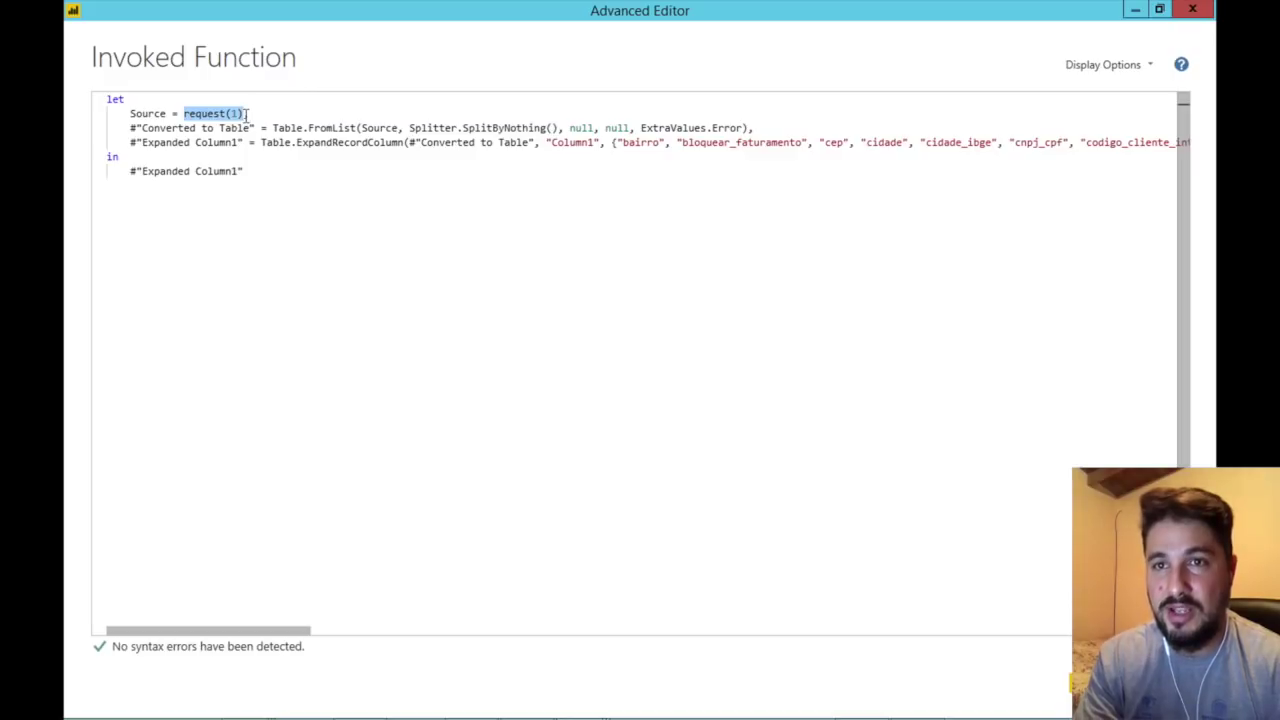
pyautogui.click(130, 128)
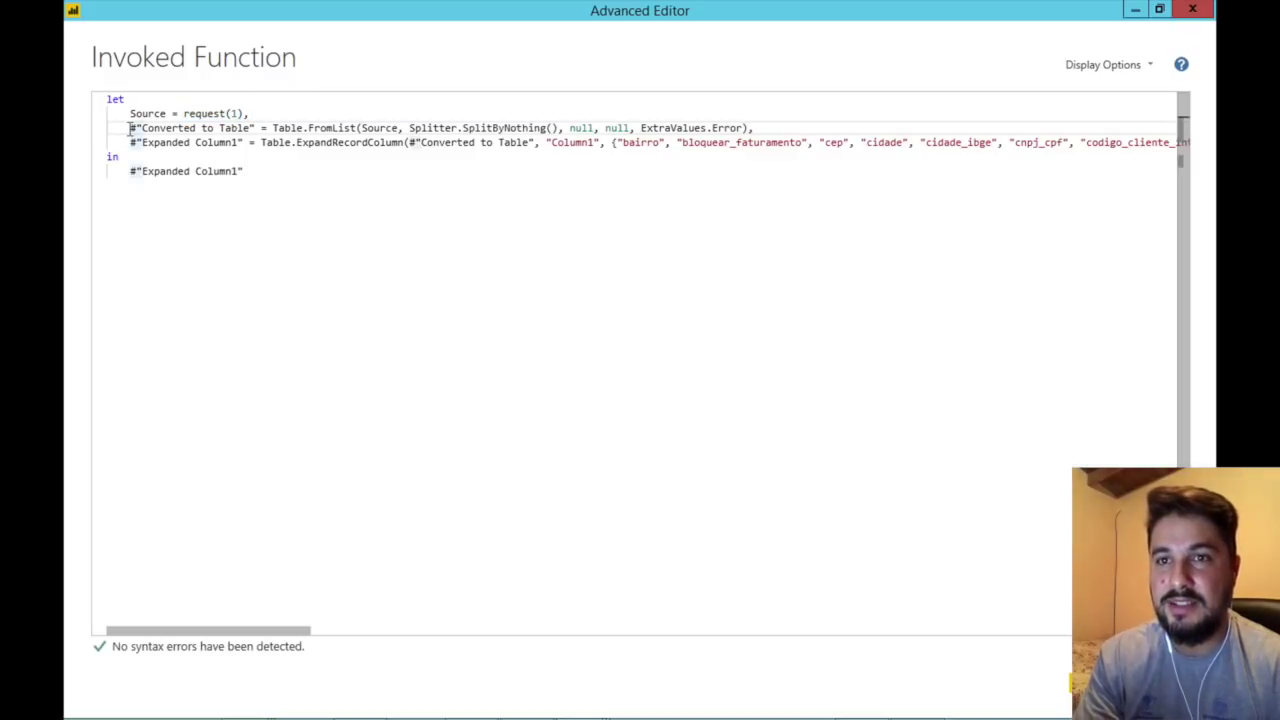
pyautogui.moveTo(130, 128); pyautogui.dragTo(258, 171)
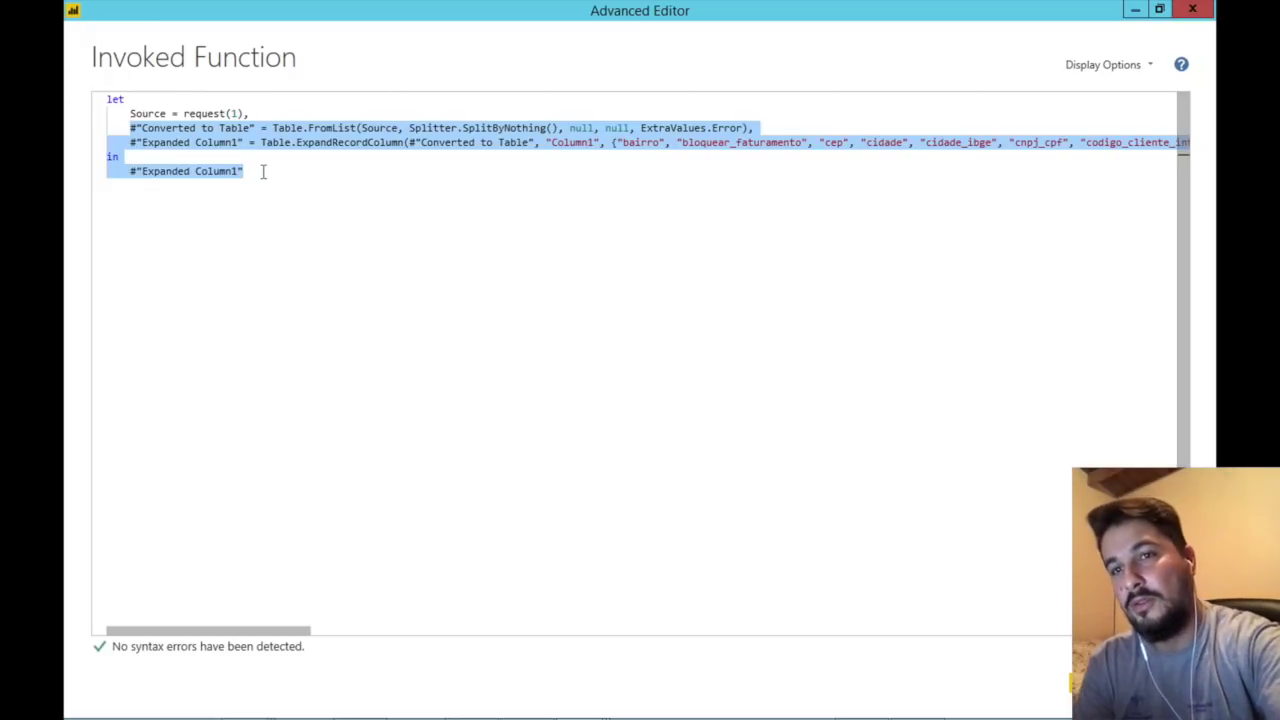
pyautogui.click(1130, 680)
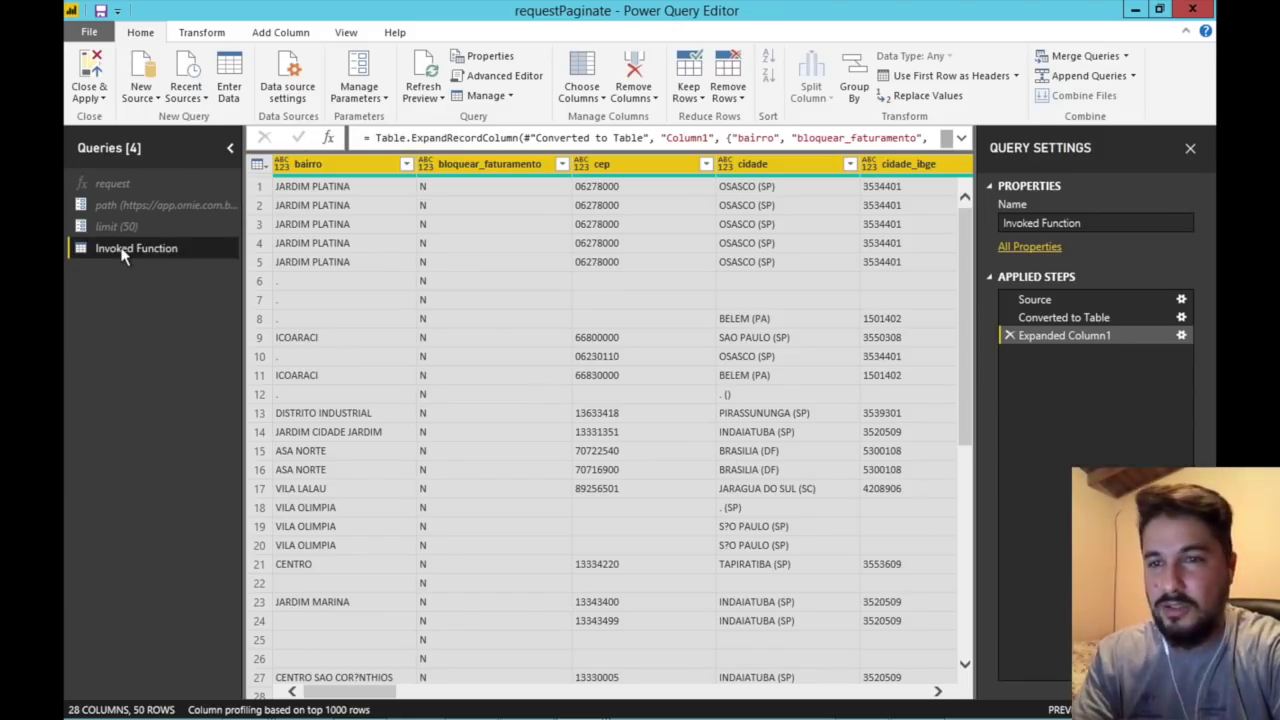
# Delete the Invoked Function query
pyautogui.rightClick(122, 256)
pyautogui.click(160, 298)
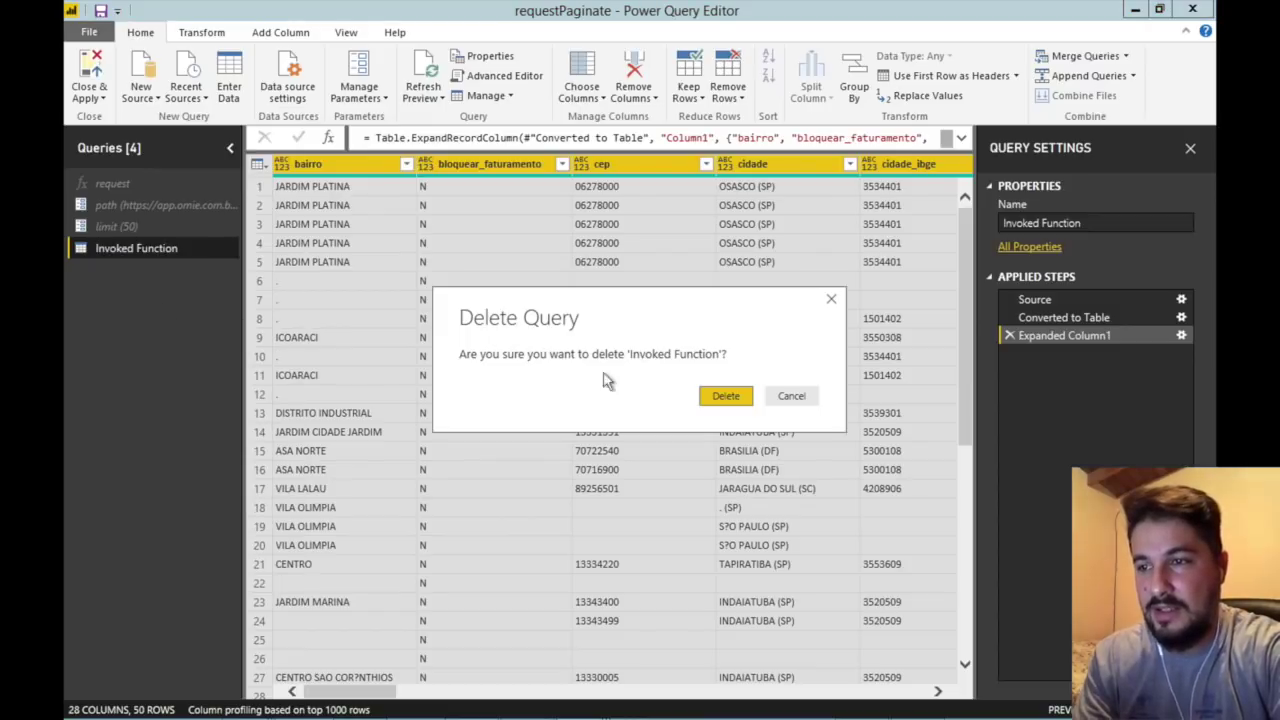
pyautogui.click(718, 400)
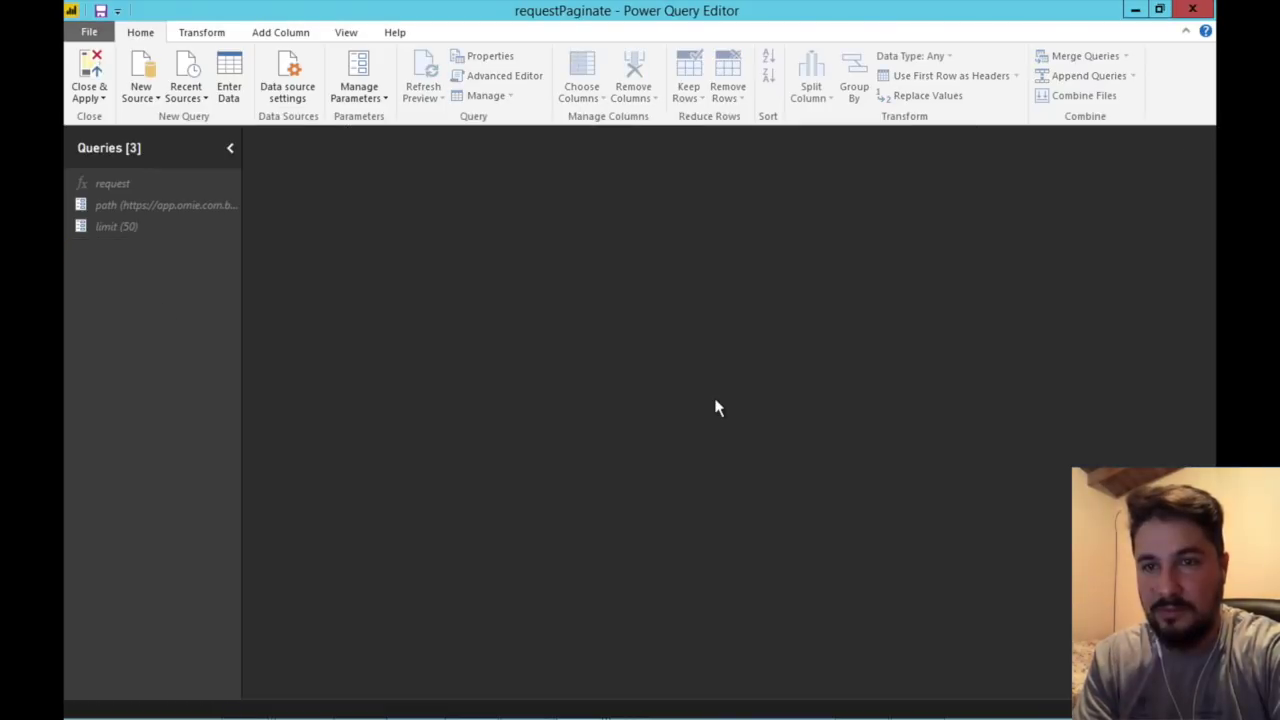
# In the request query's code, add a comma after the clientes_cadastro line and paste the copied table conversion and expansion lines below it
pyautogui.click(132, 183)
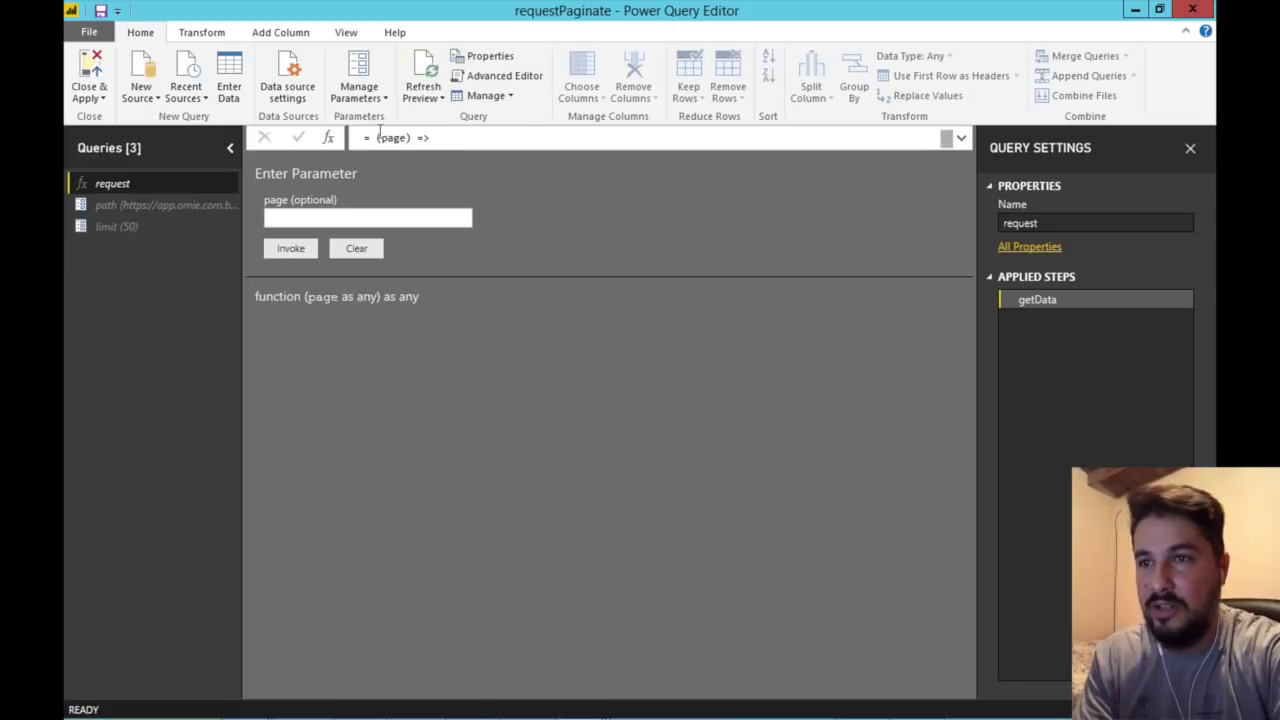
pyautogui.click(495, 77)
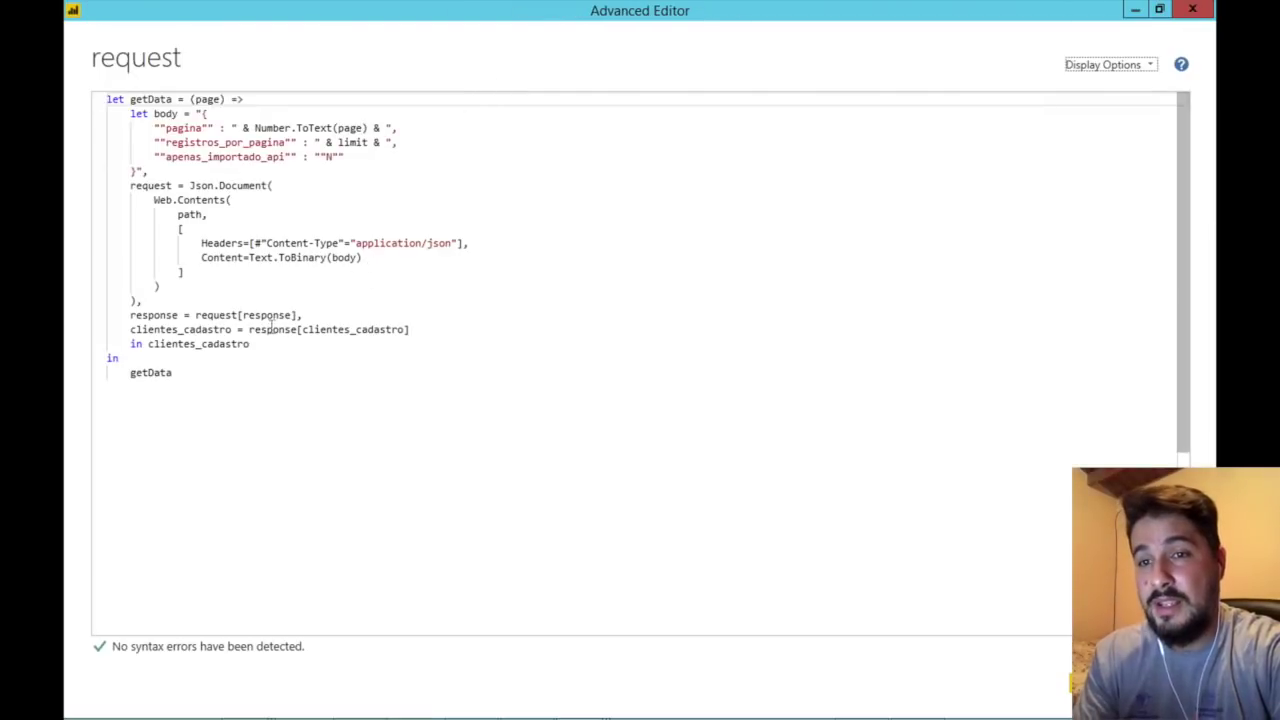
pyautogui.click(133, 329)
pyautogui.doubleClick(133, 329)
pyautogui.hotkey('ctrl', 'c')
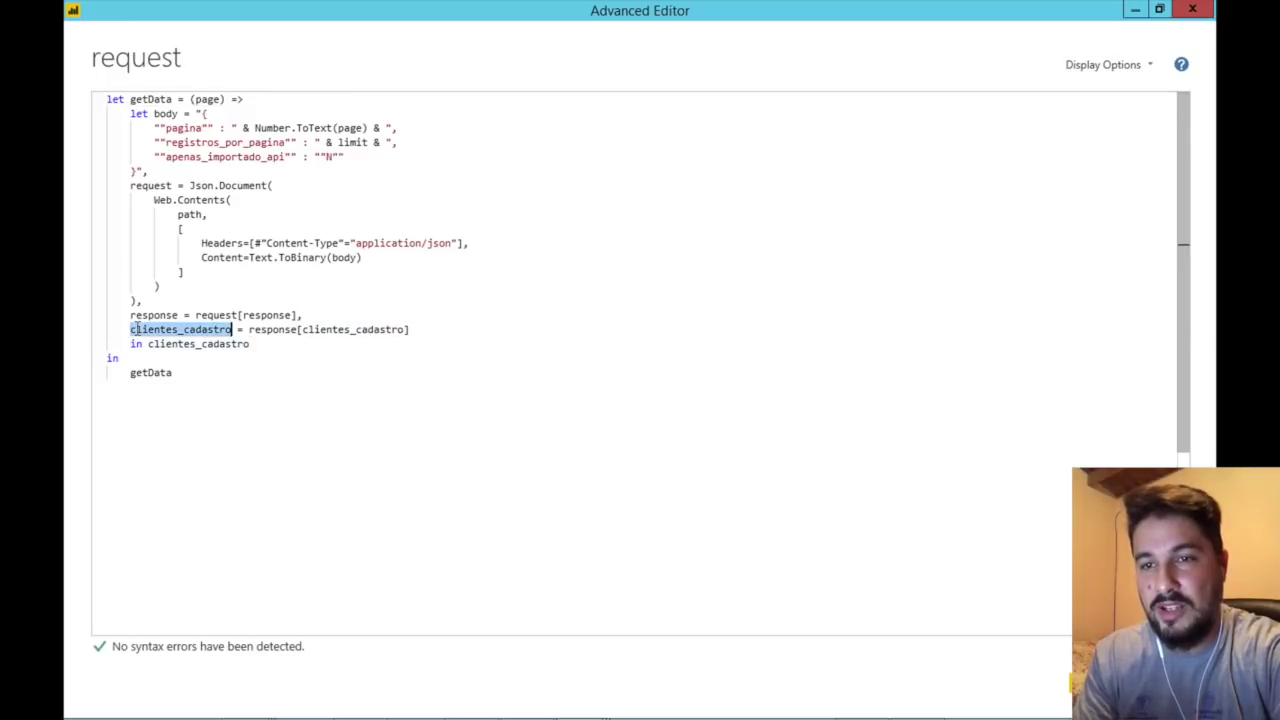
pyautogui.click(446, 329)
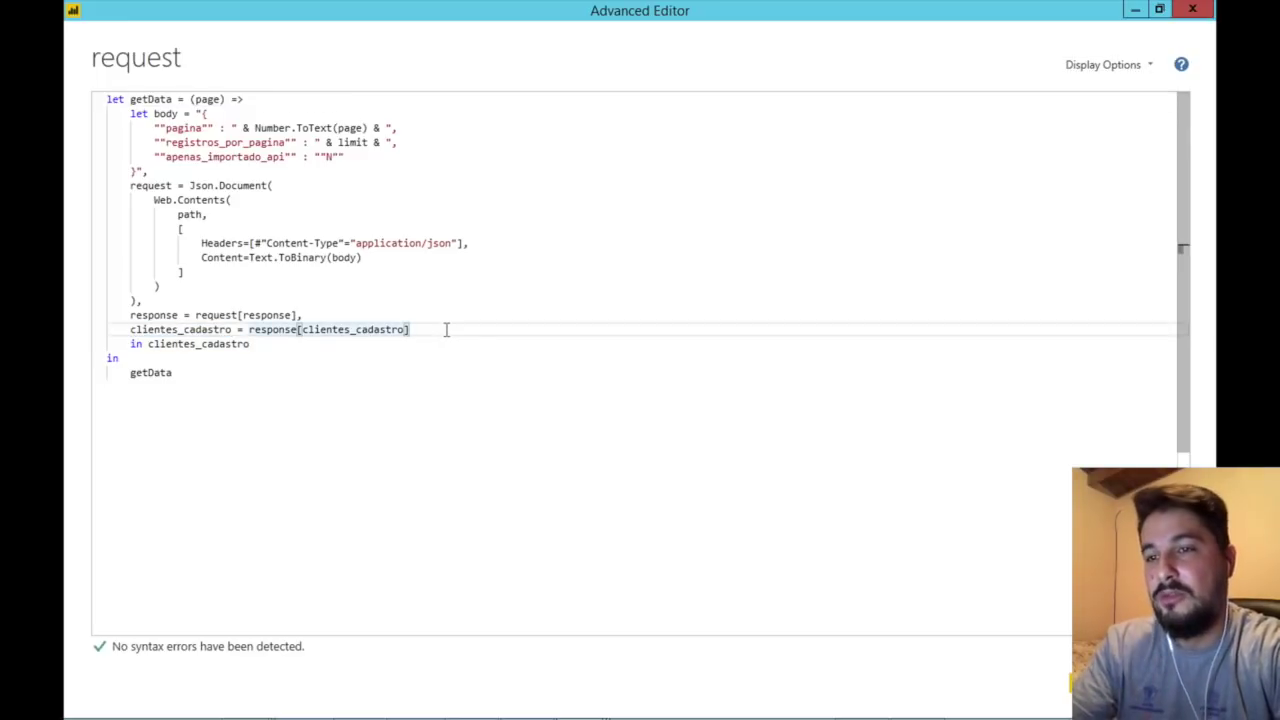
pyautogui.write(',')
pyautogui.press('Return')
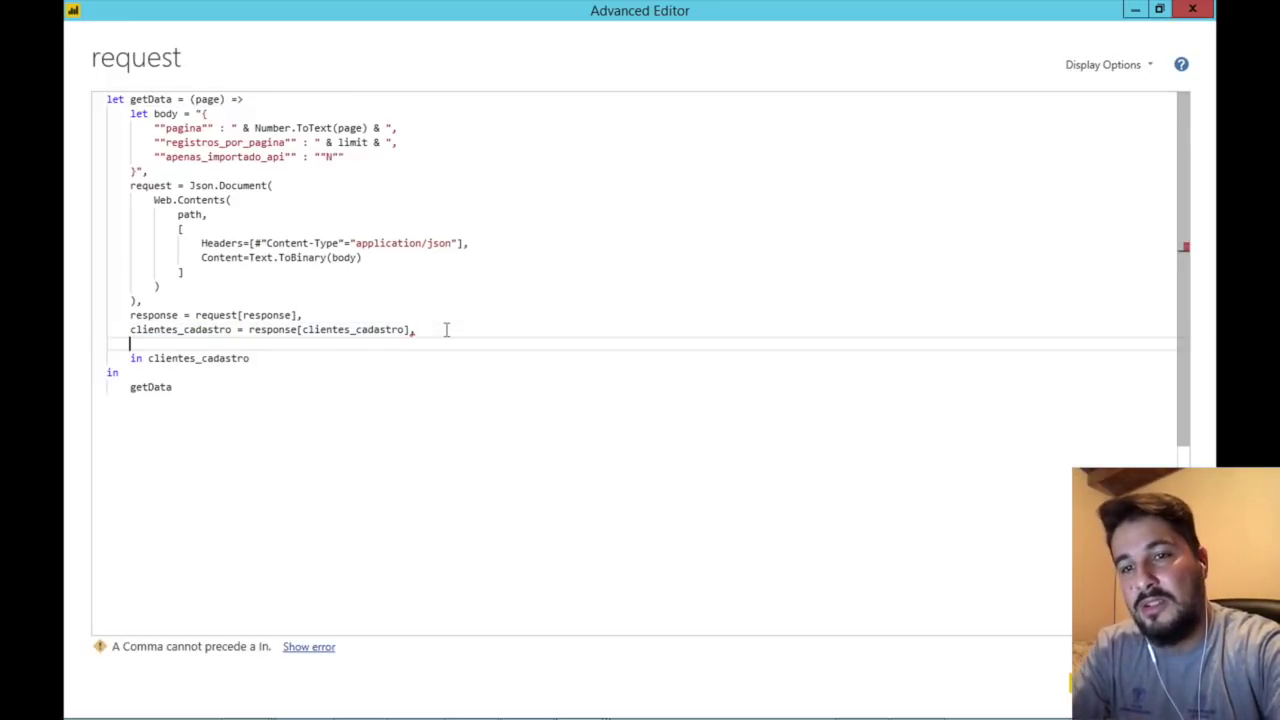
pyautogui.hotkey('ctrl', 'v')
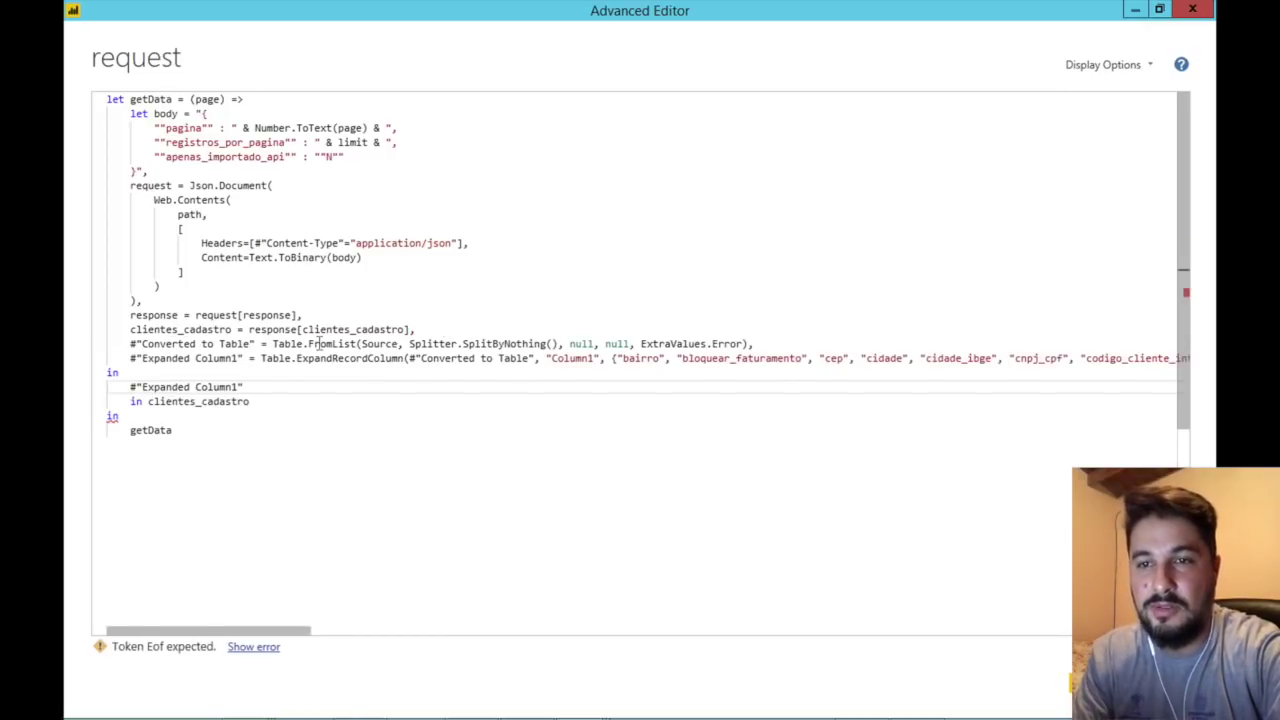
# Replace Source with clientes_cadastro in the Table.FromList call of the Converted to Table line
pyautogui.click(155, 345)
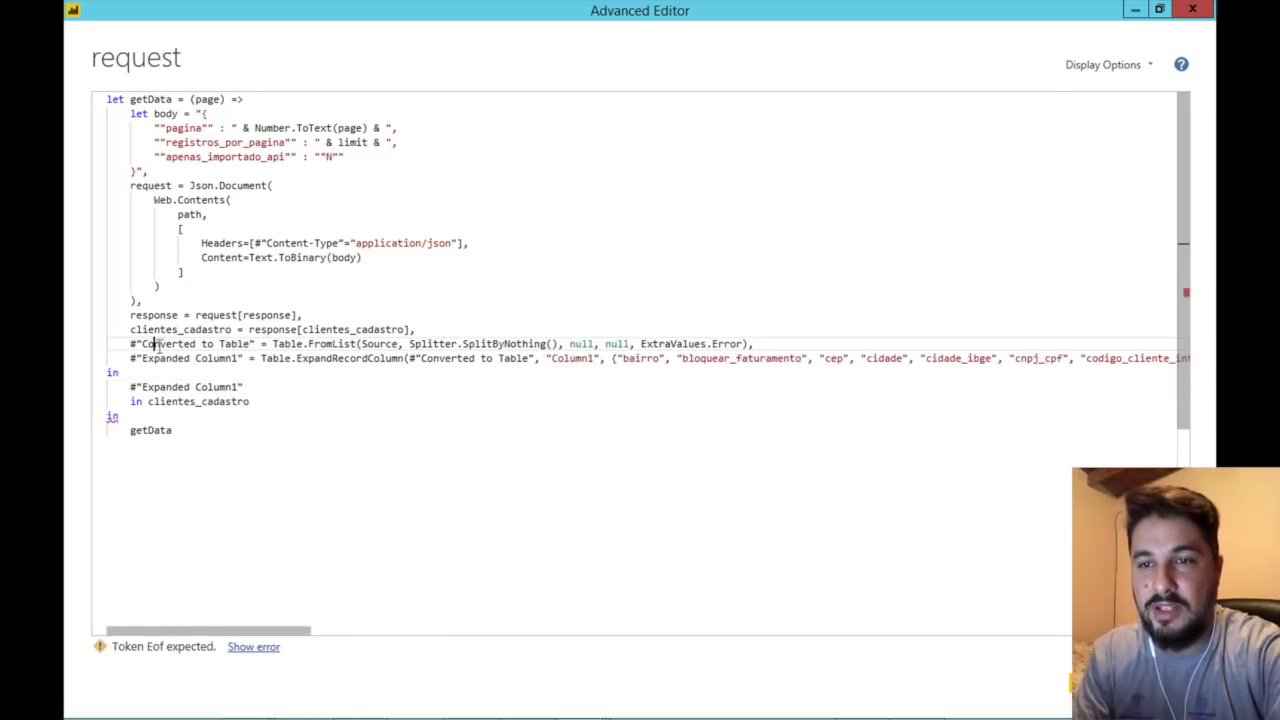
pyautogui.click(209, 346)
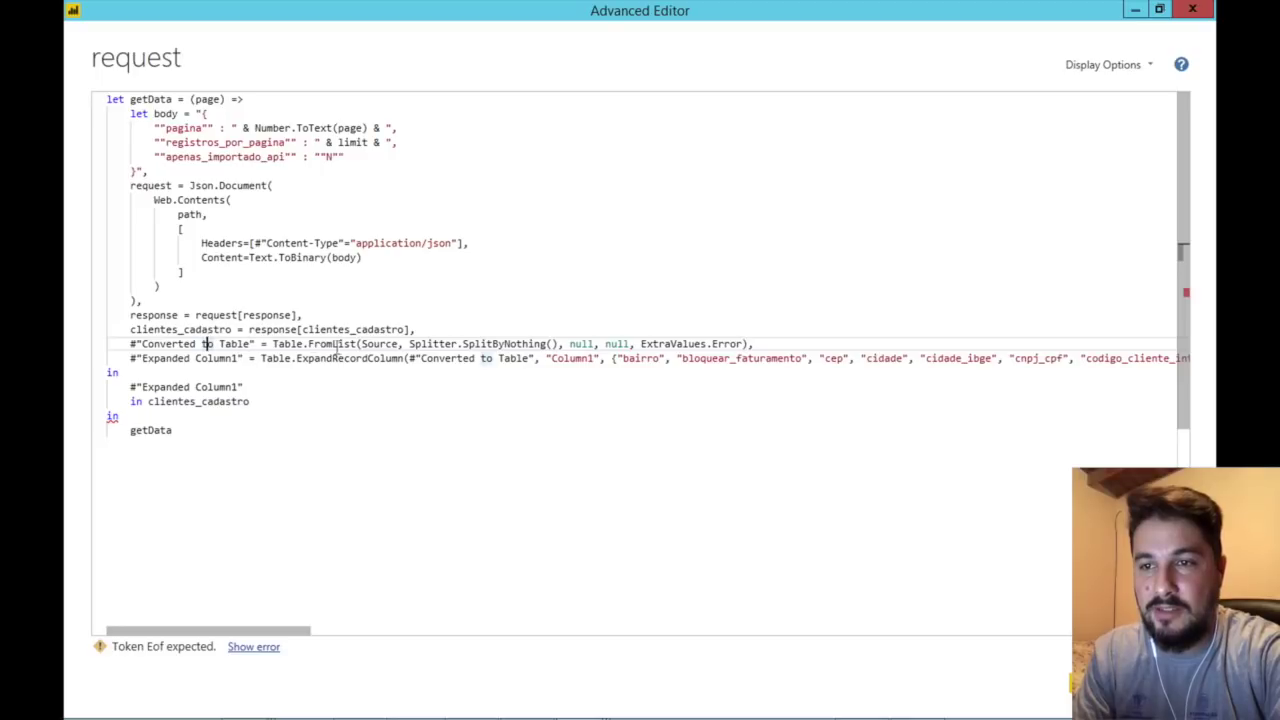
pyautogui.doubleClick(383, 344)
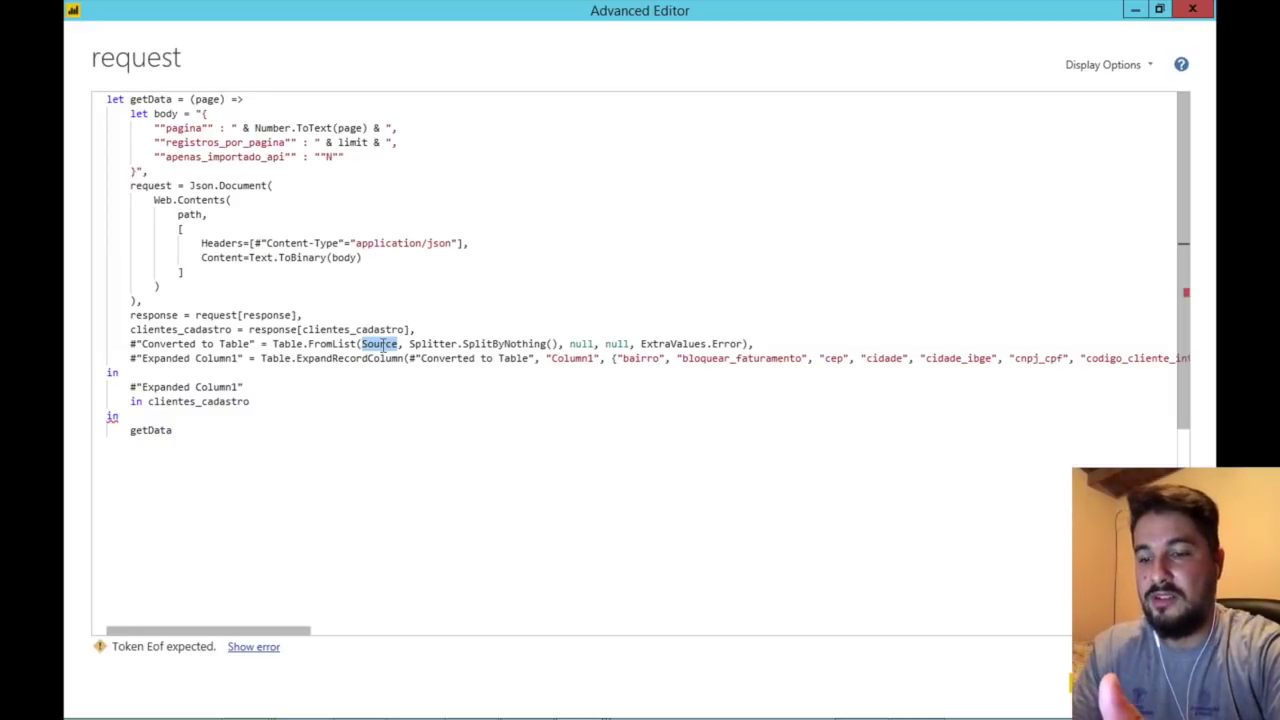
pyautogui.doubleClick(162, 329)
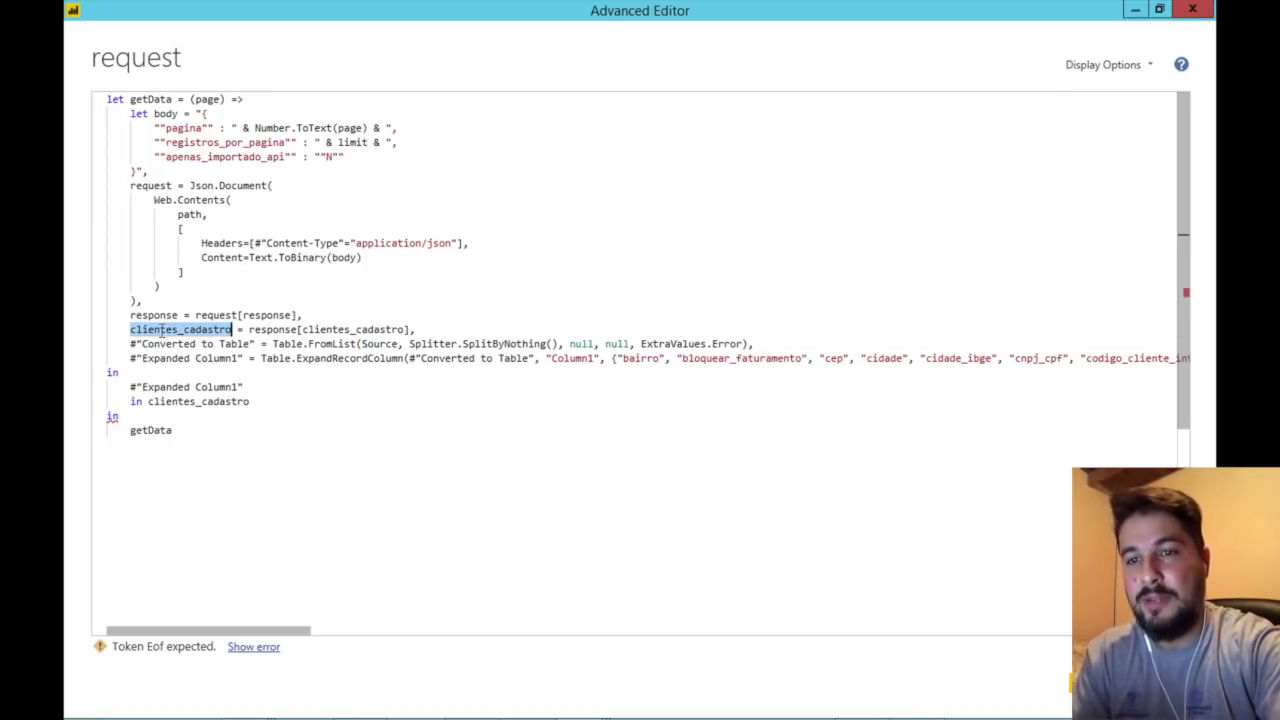
pyautogui.click(368, 343)
pyautogui.doubleClick(375, 343)
pyautogui.hotkey('ctrl', 'v')
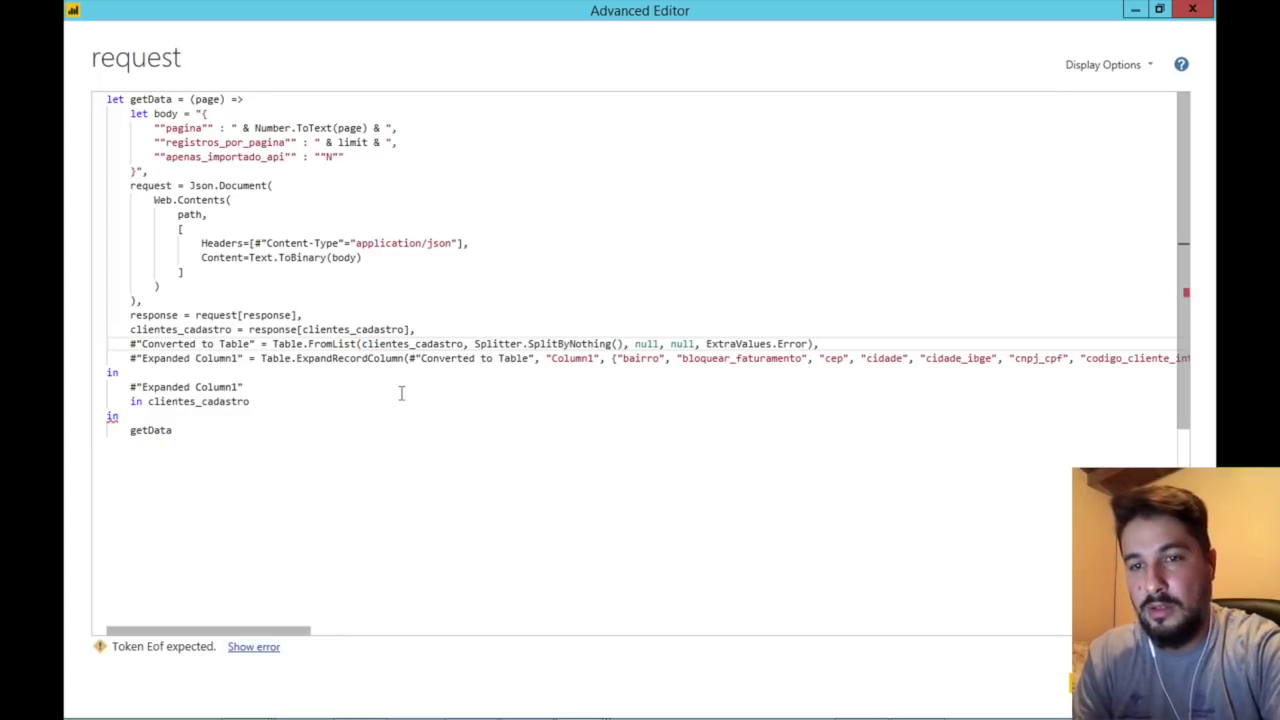
# Delete the leftover "in clientes_cadastro" line so the inner let returns #"Expanded Column1", and apply the query code
pyautogui.click(240, 403)
pyautogui.click(261, 400)
pyautogui.keyDown('shift'); pyautogui.click(262, 390); pyautogui.keyUp('shift')
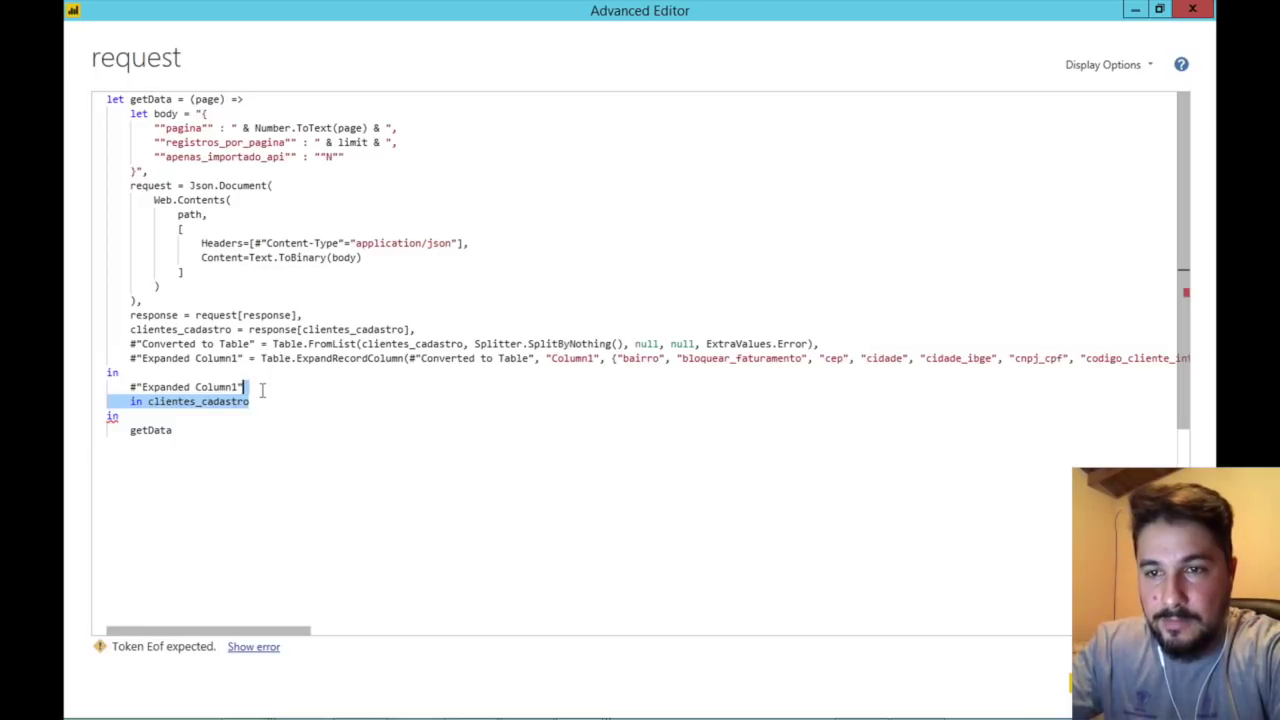
pyautogui.press('BackSpace')
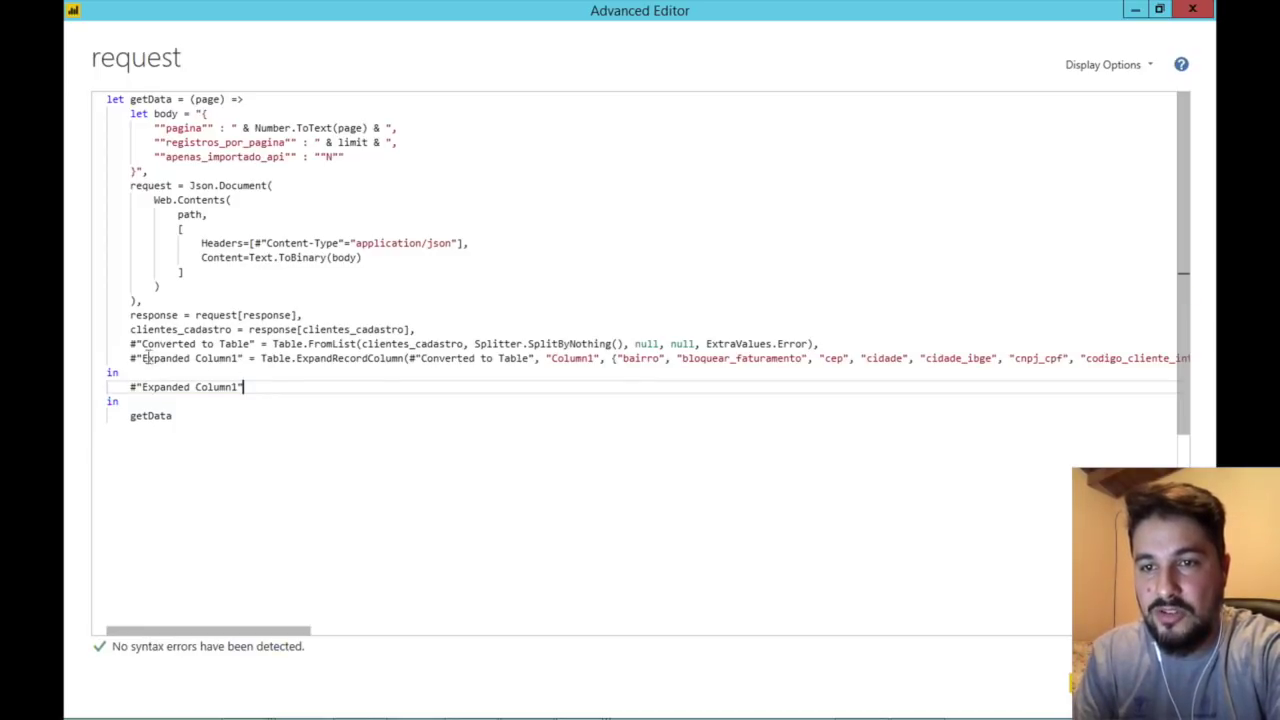
pyautogui.moveTo(142, 358); pyautogui.dragTo(239, 360)
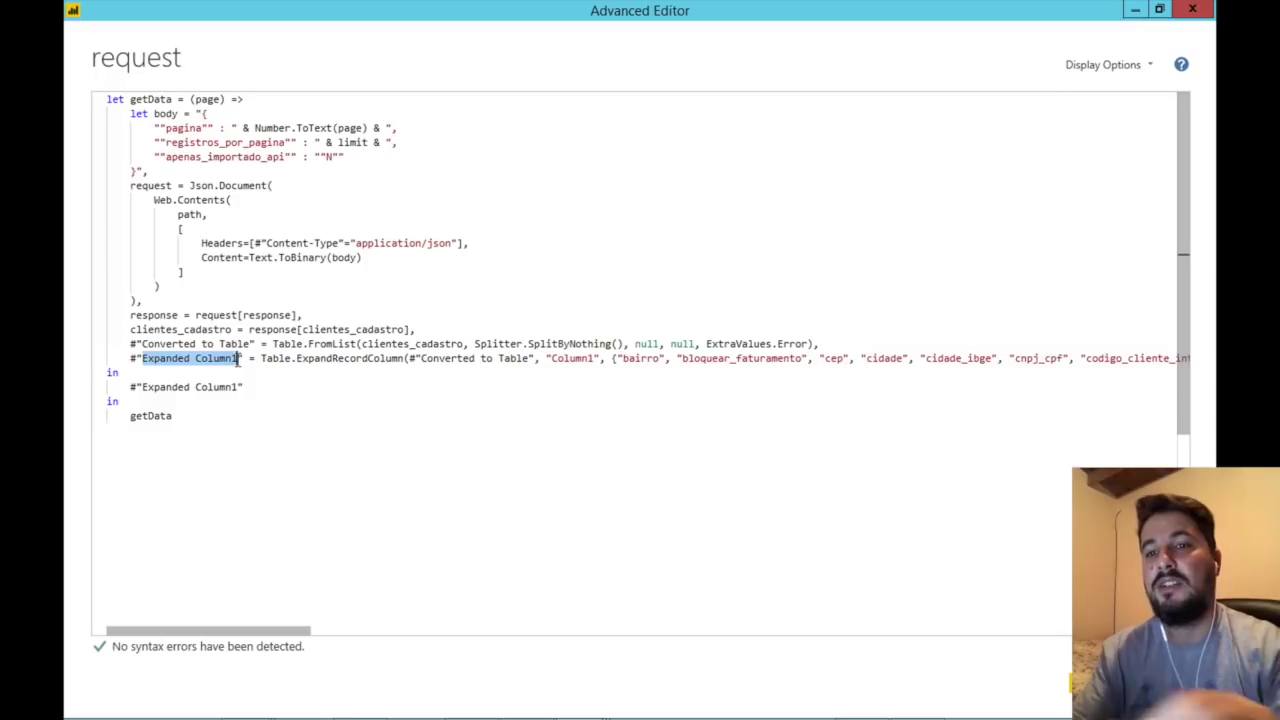
pyautogui.click(272, 402)
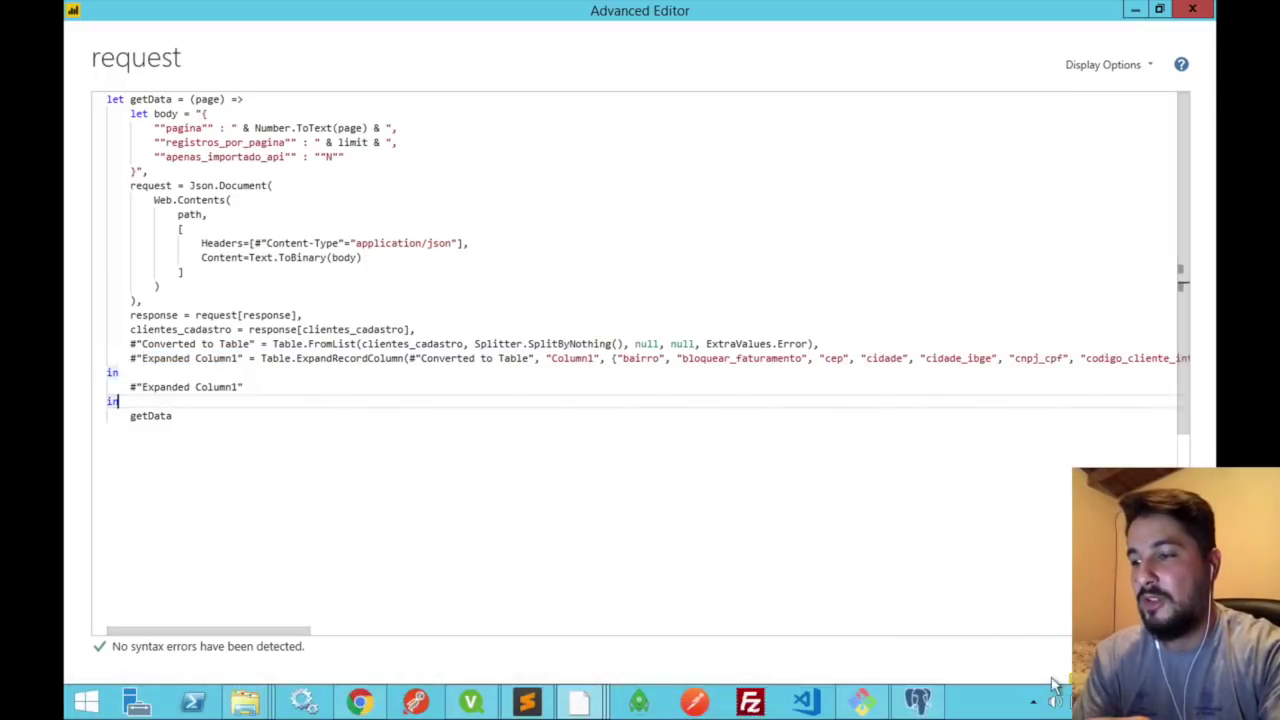
pyautogui.click(1095, 681)
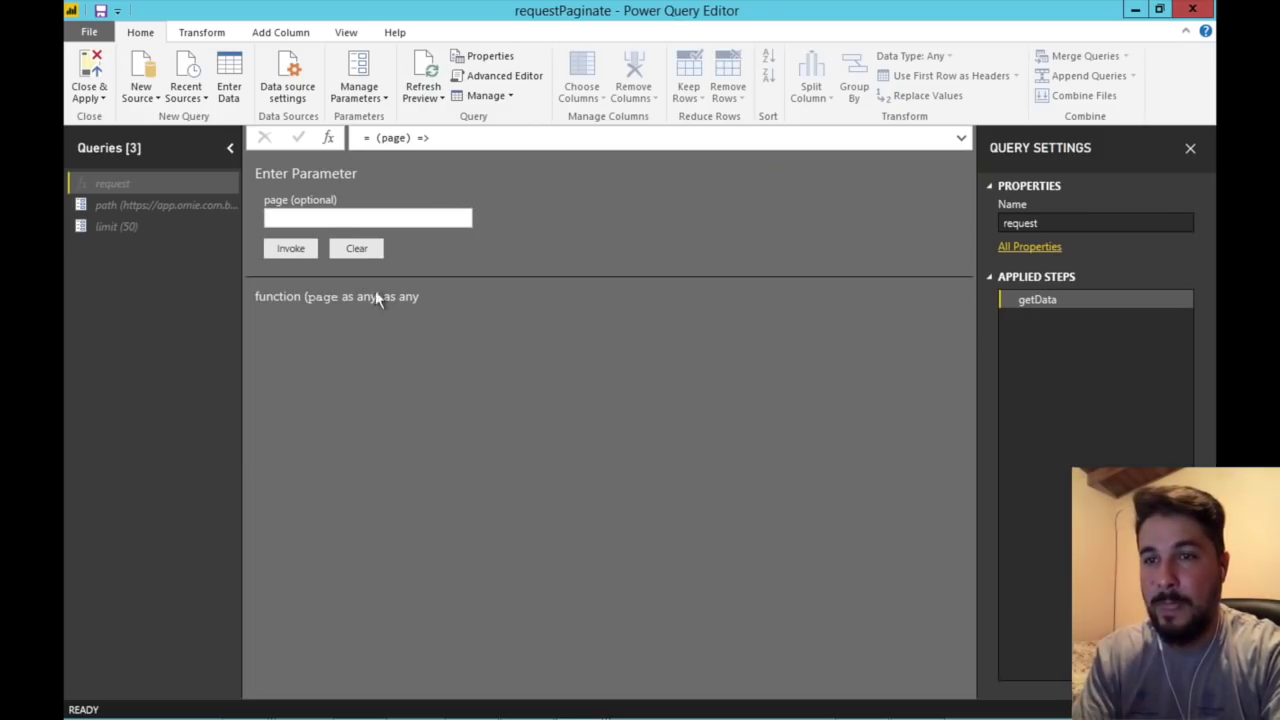
# Test the request function by invoking it with page 1 and look through the returned rows
pyautogui.click(316, 215)
pyautogui.write('1')
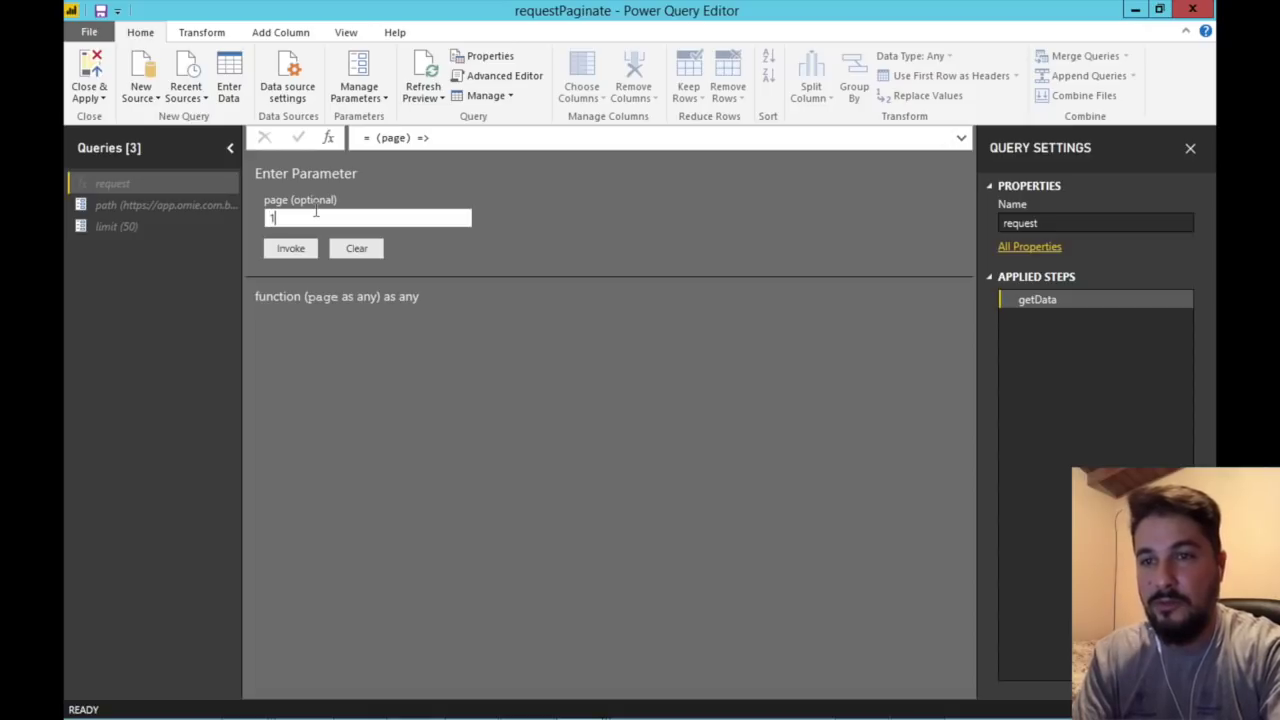
pyautogui.click(291, 249)
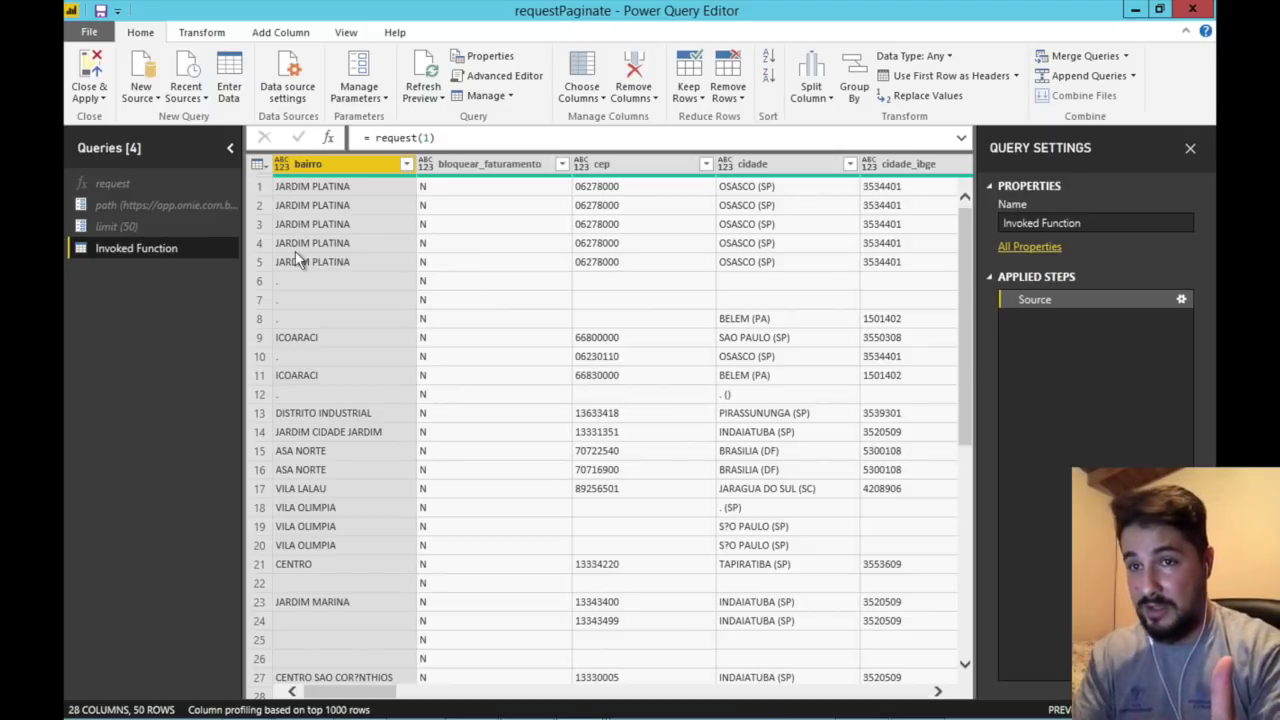
pyautogui.scroll(-8, 397, 622)
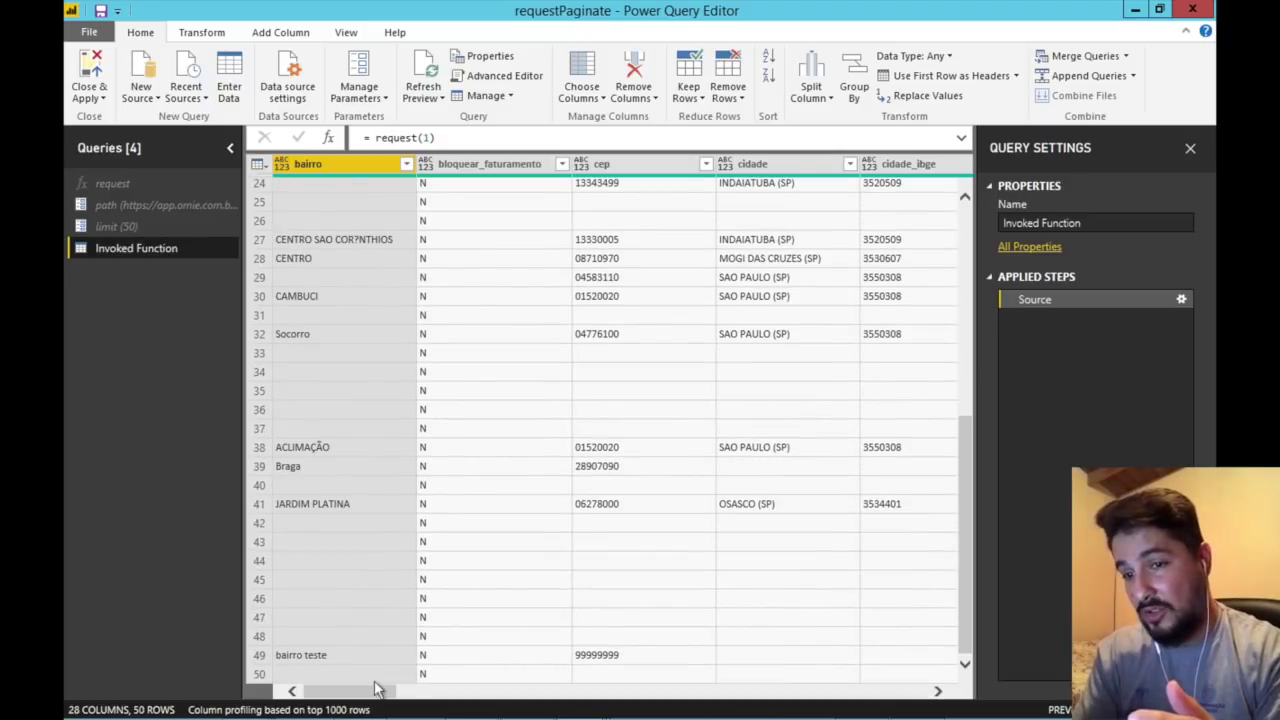
pyautogui.scroll(8, 440, 483)
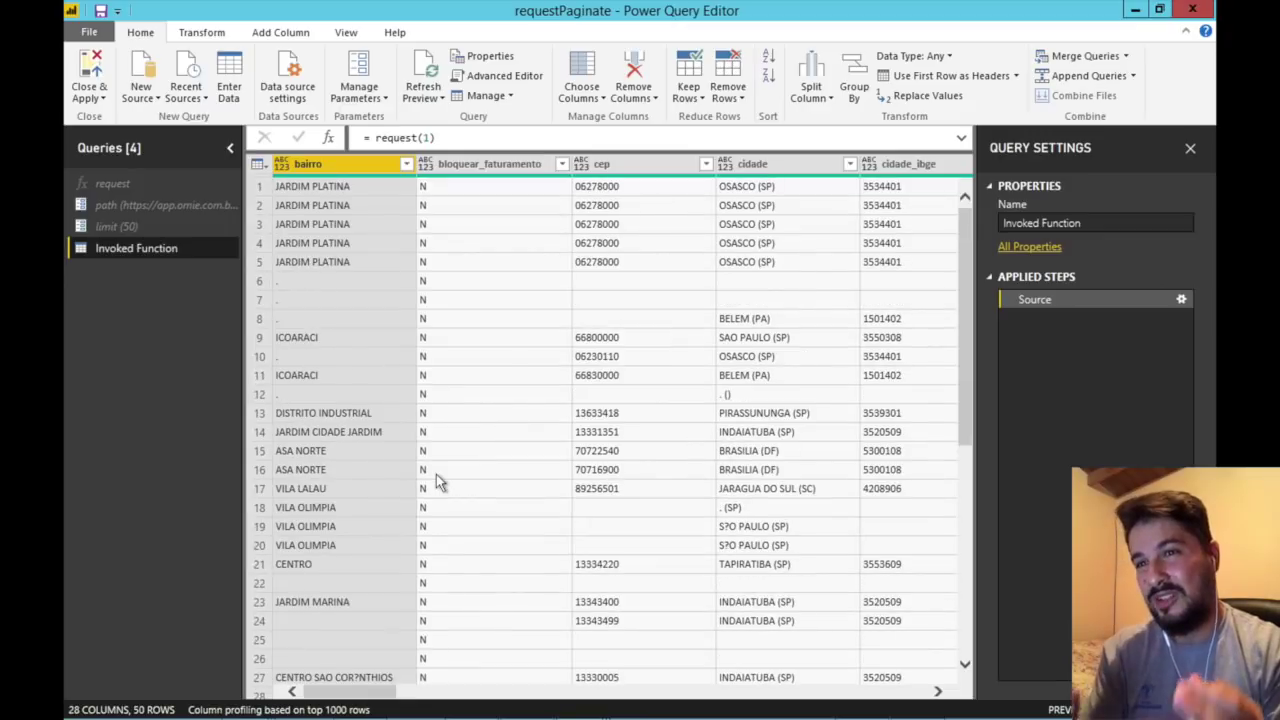
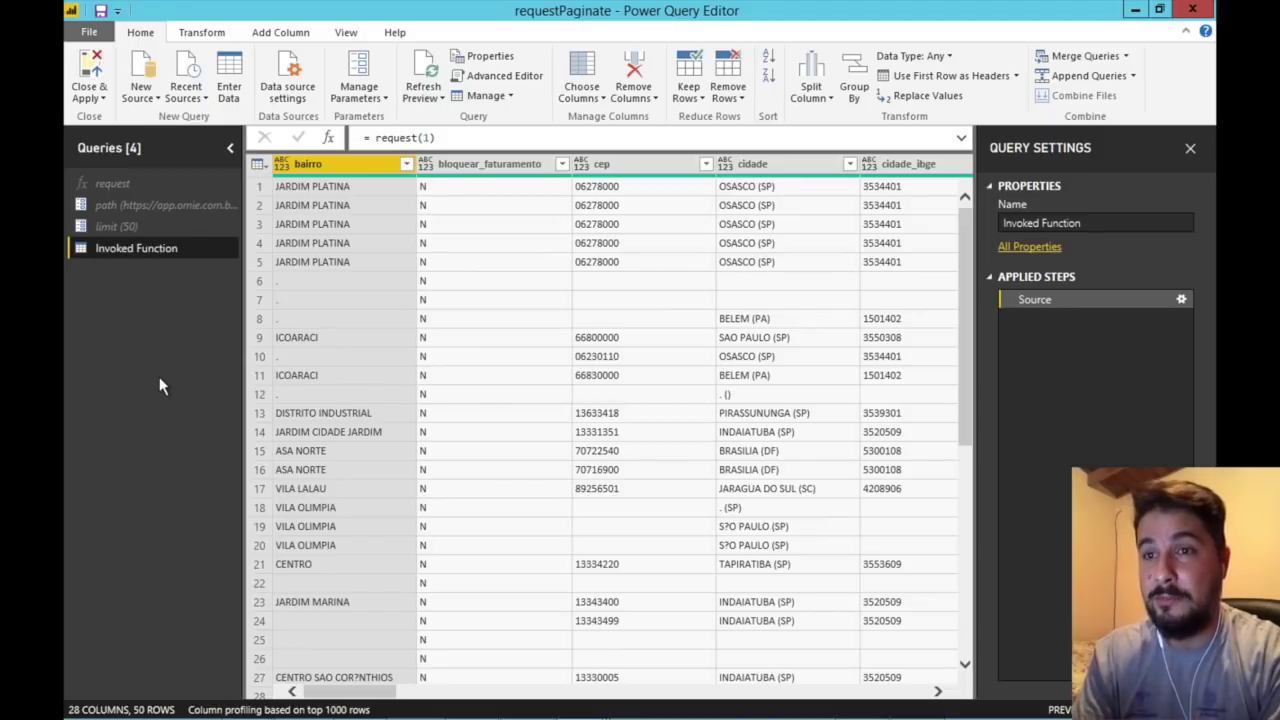
# Delete the Invoked Function test query
pyautogui.rightClick(125, 246)
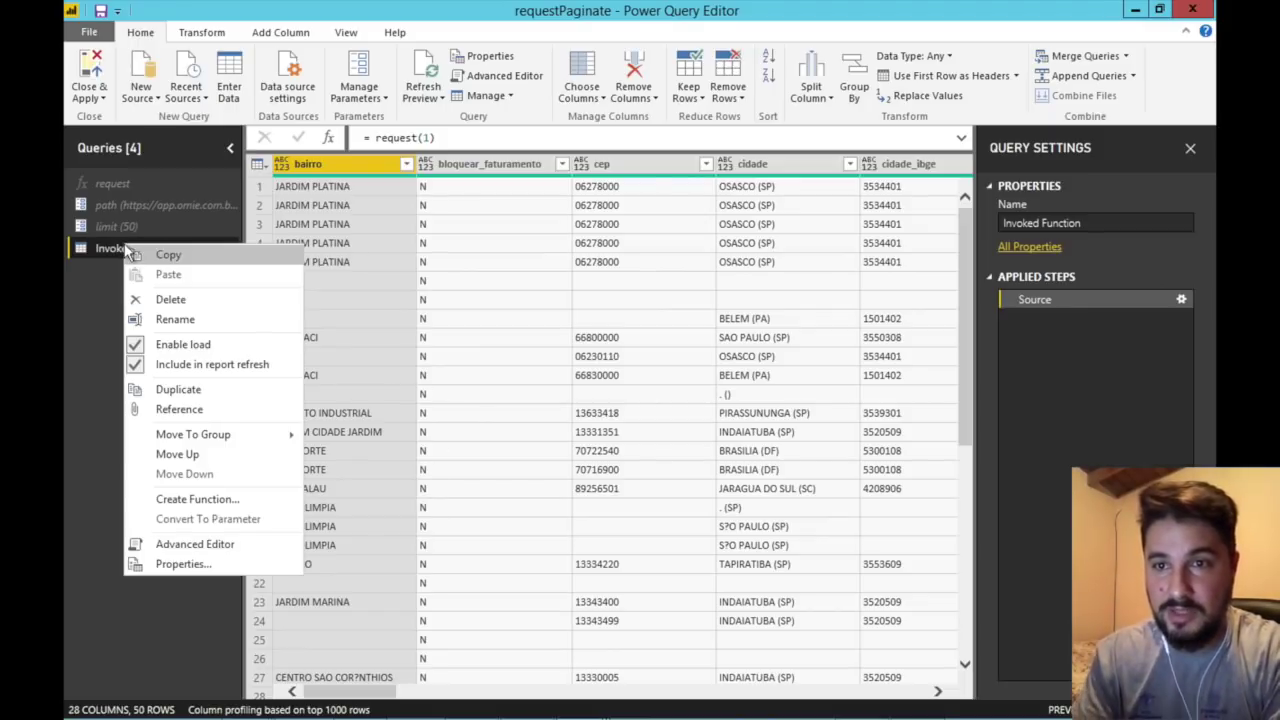
pyautogui.click(182, 303)
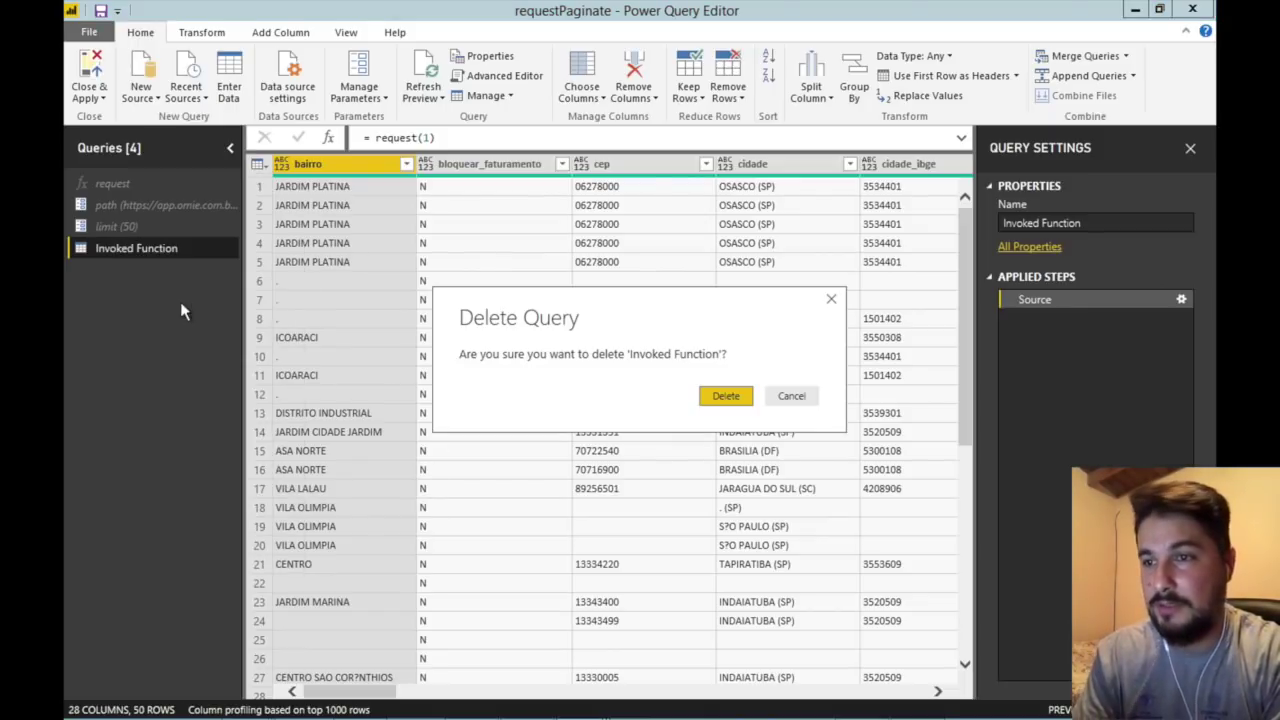
pyautogui.click(709, 397)
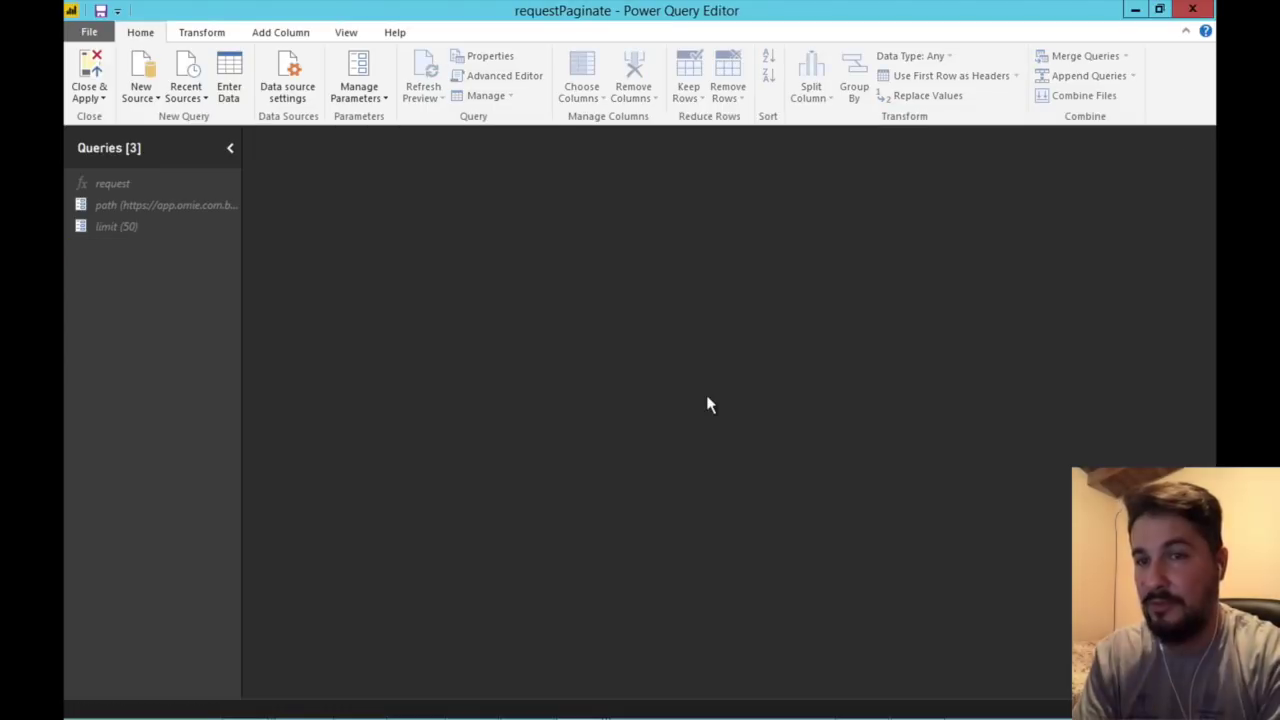
# Start a manually entered table named pagination and name its column pages
pyautogui.click(236, 74)
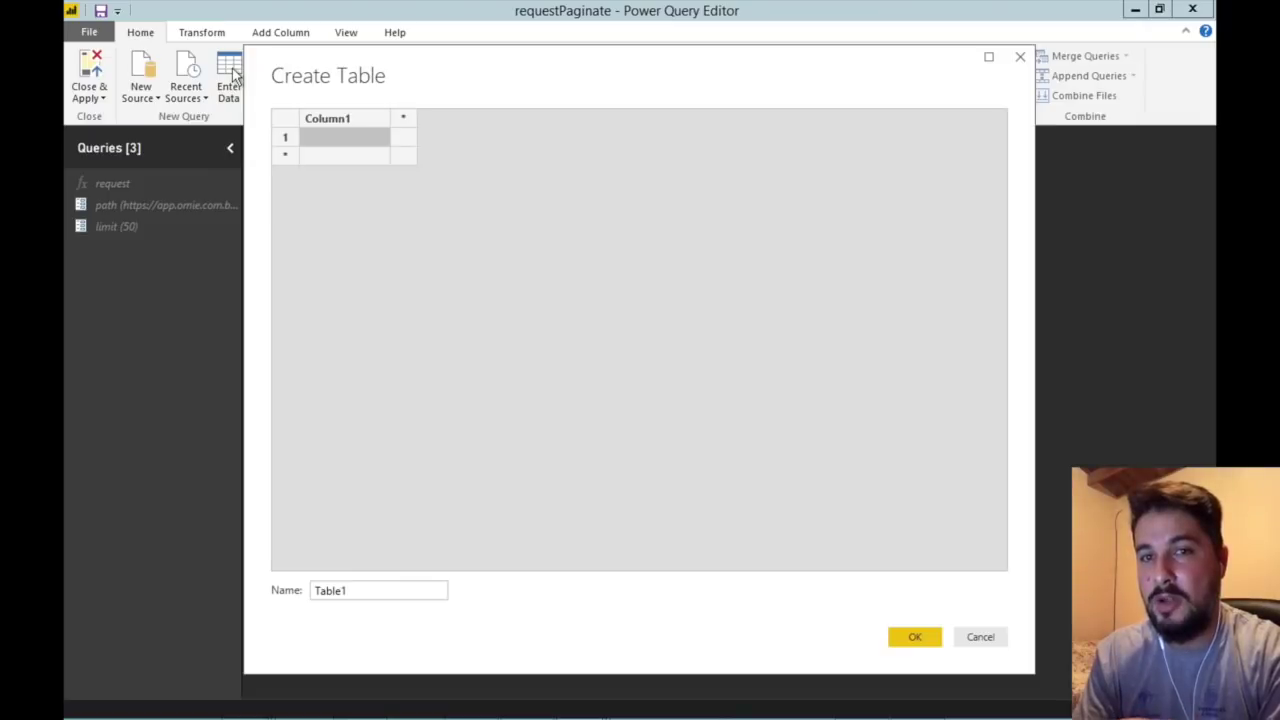
pyautogui.doubleClick(341, 119)
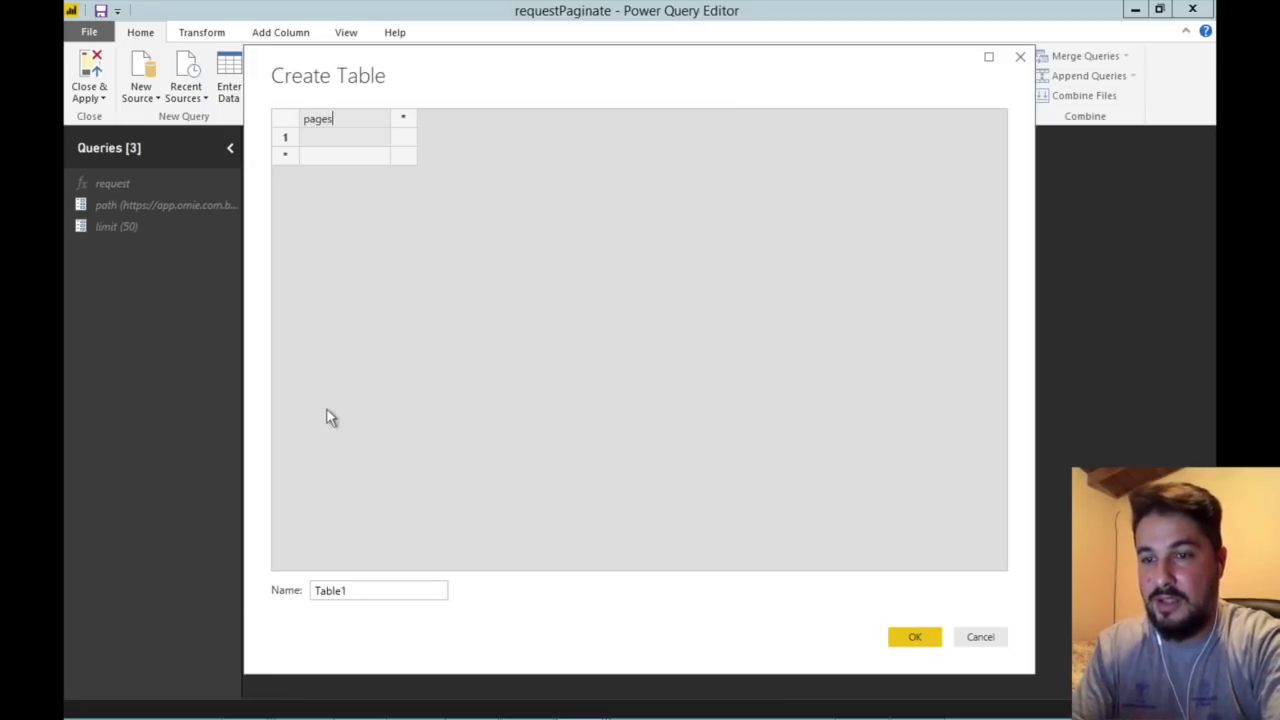
pyautogui.doubleClick(335, 597)
pyautogui.write('pagination')
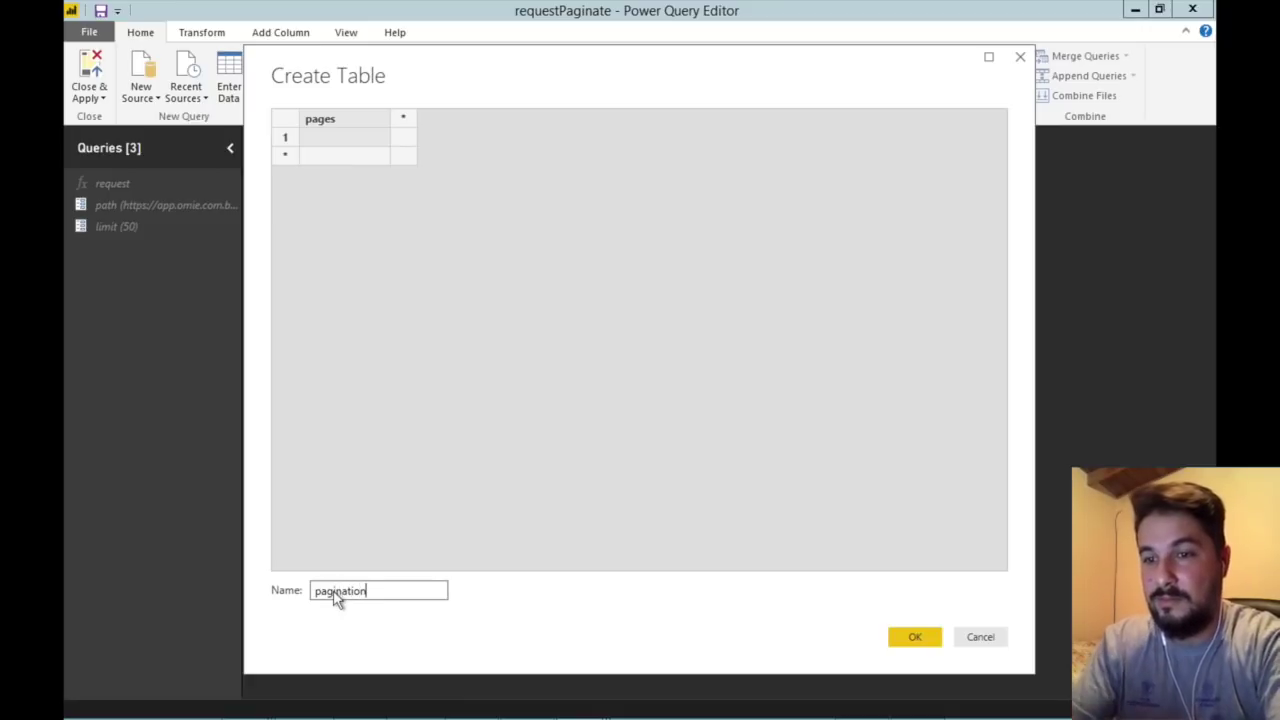
# Fill the pages column with the numbers 1 to 10, one per row, and create the table
pyautogui.click(355, 140)
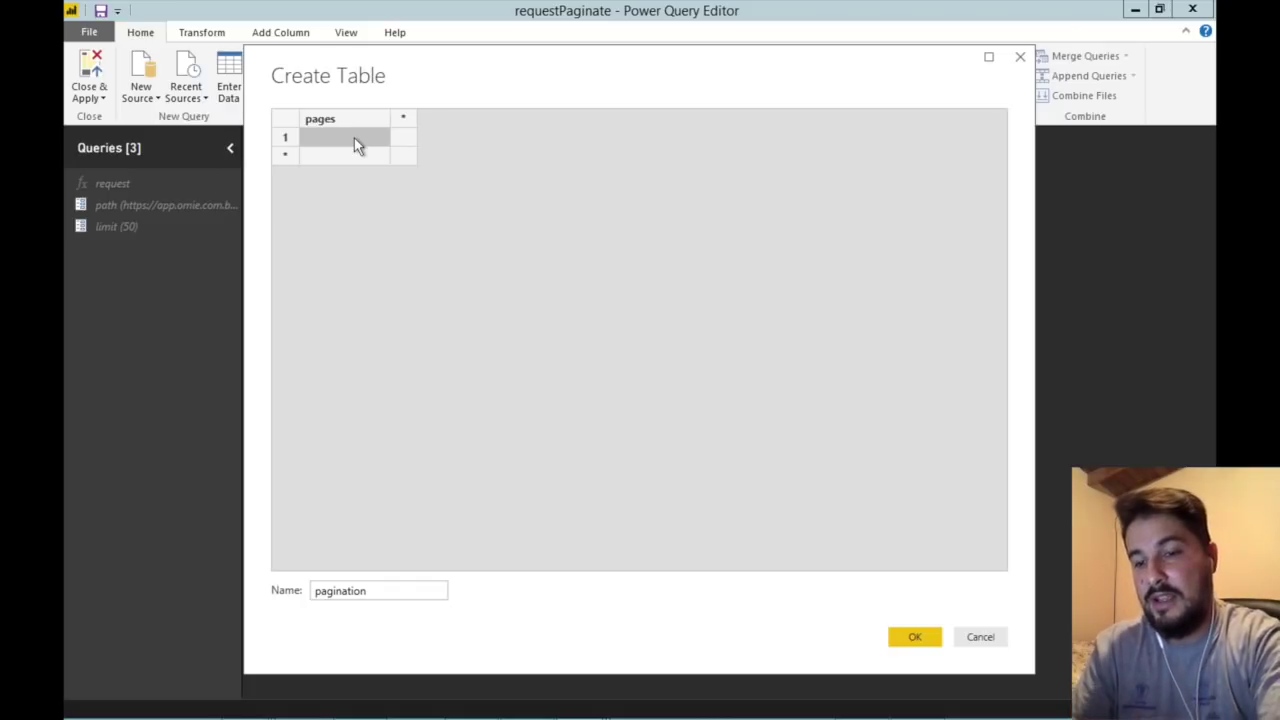
pyautogui.write('1')
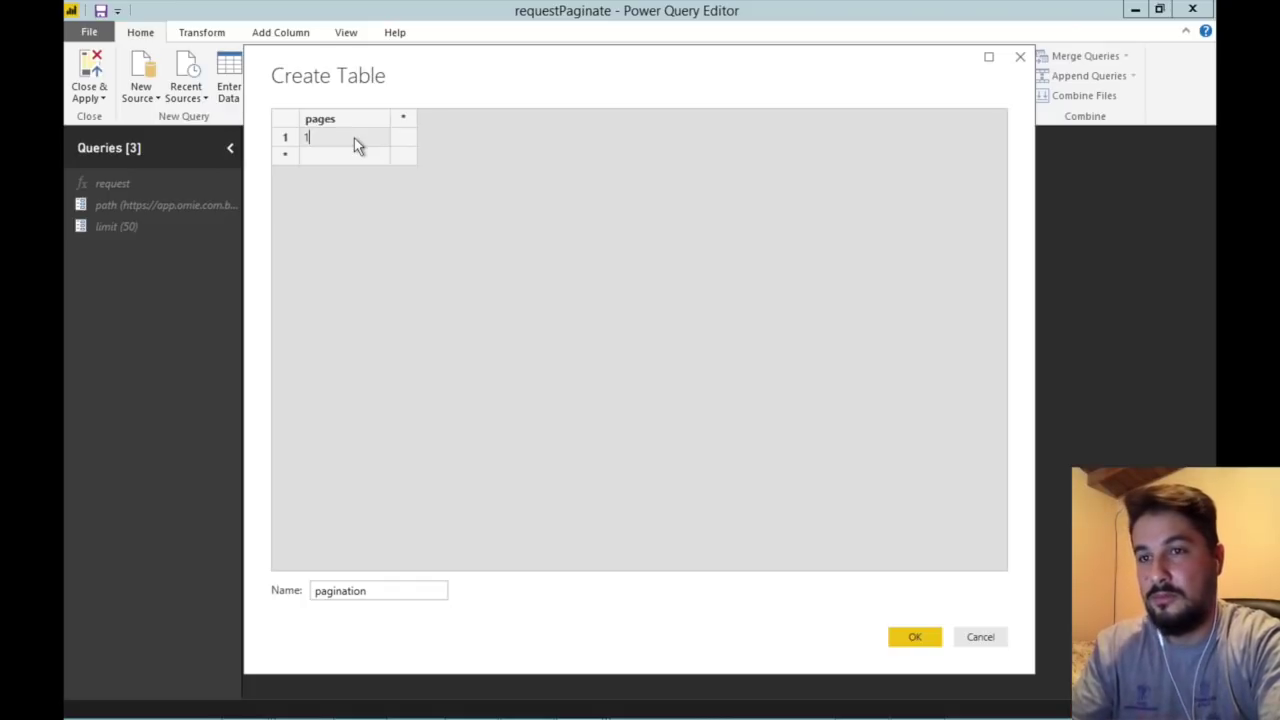
pyautogui.press('Return')
pyautogui.write('2')
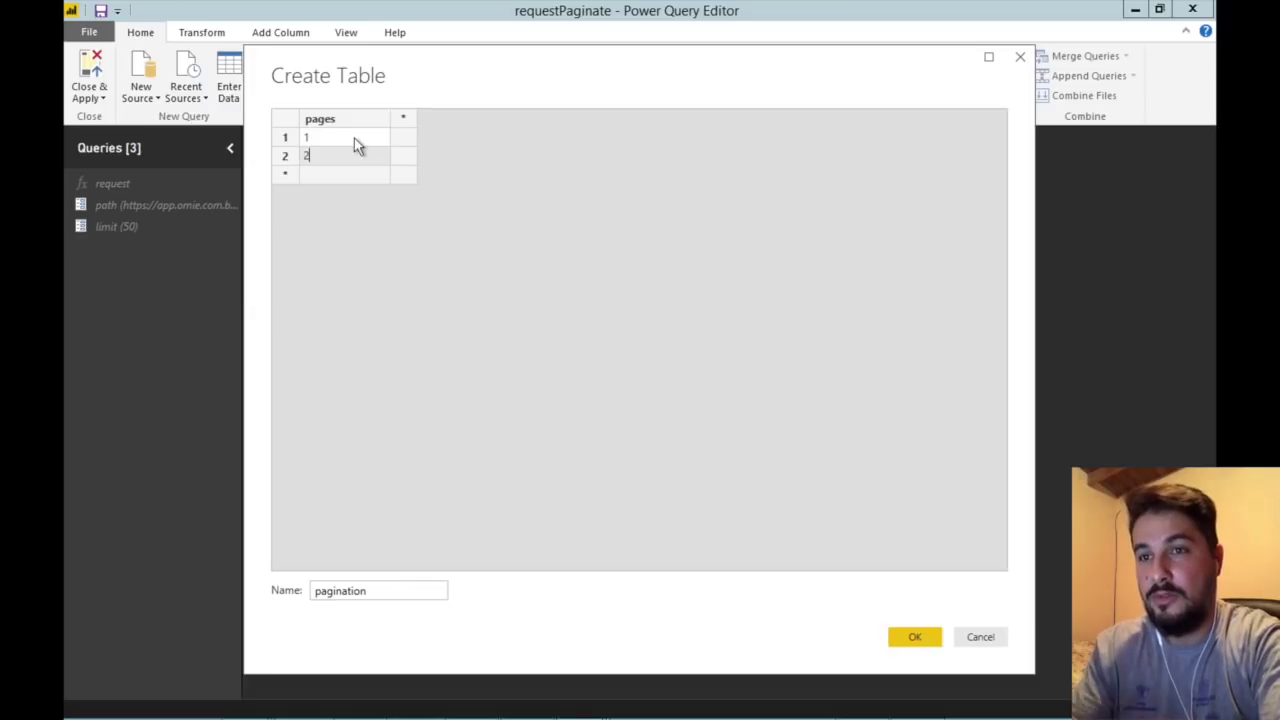
pyautogui.press('Return')
pyautogui.write('3')
pyautogui.press('Return')
pyautogui.write('4')
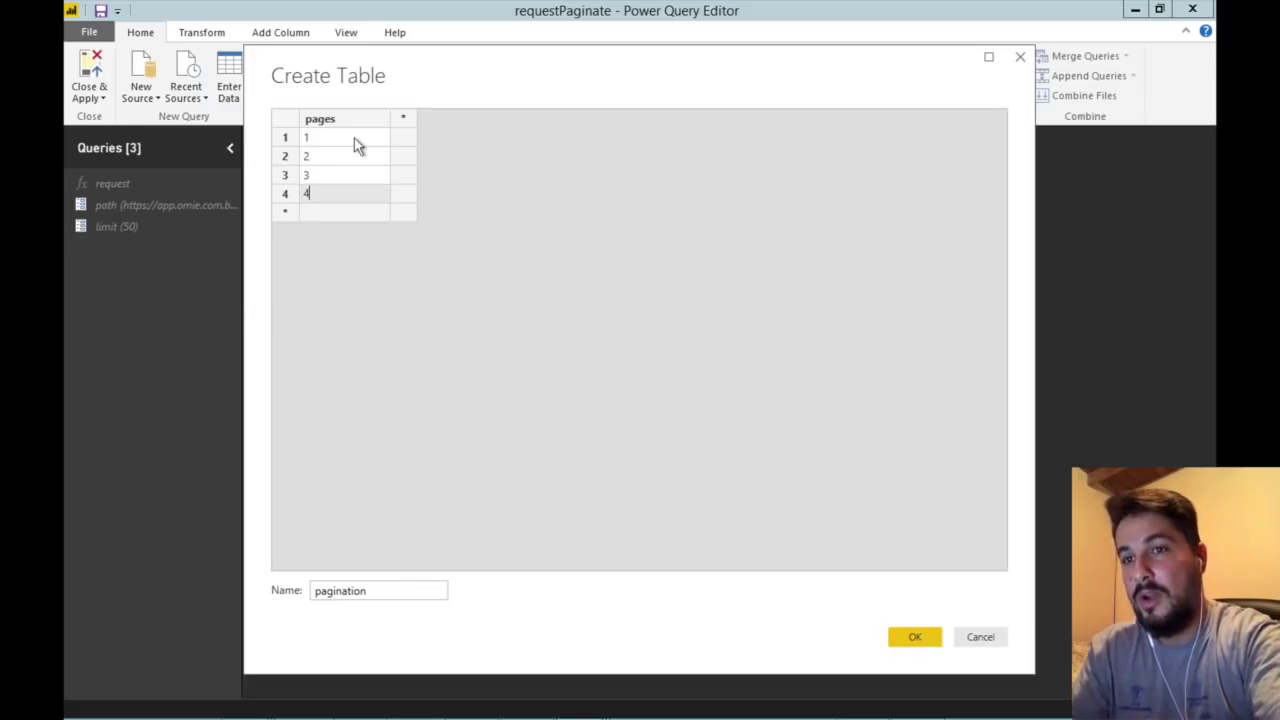
pyautogui.press('Return')
pyautogui.write('5')
pyautogui.press('Return')
pyautogui.write('6')
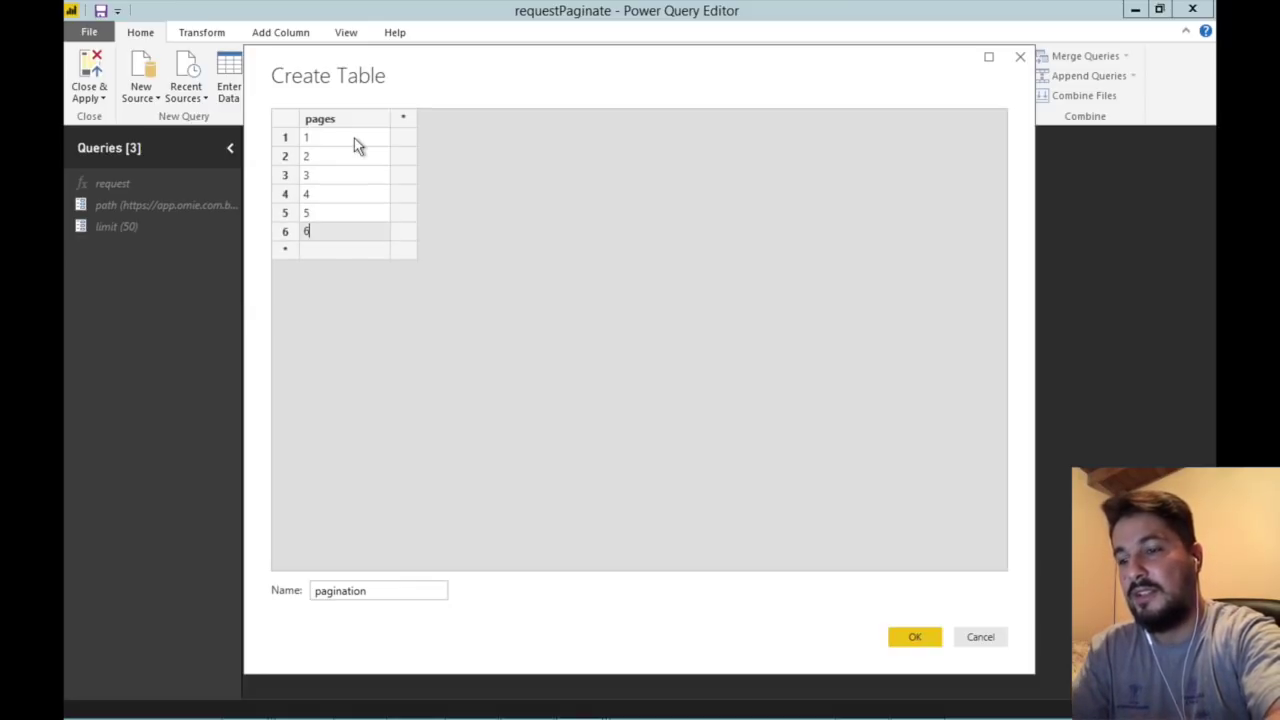
pyautogui.press('Return')
pyautogui.write('7')
pyautogui.press('Return')
pyautogui.write('8')
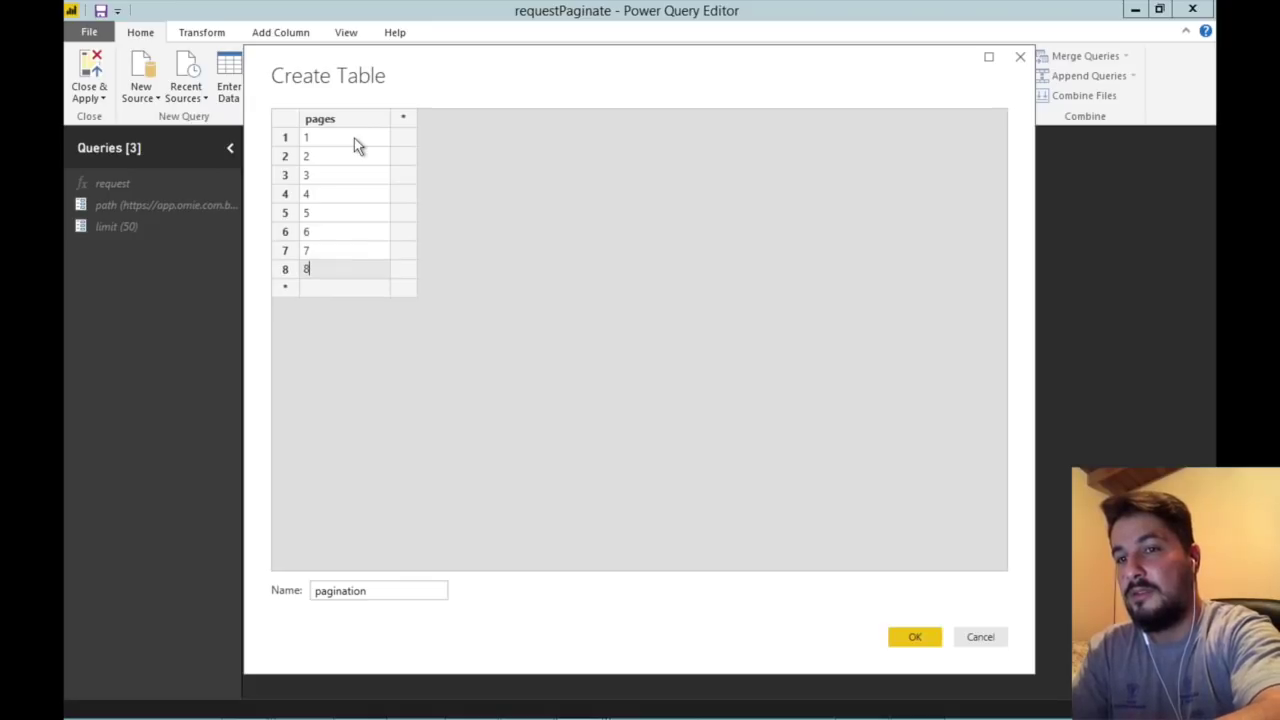
pyautogui.press('Return')
pyautogui.write('9')
pyautogui.press('Return')
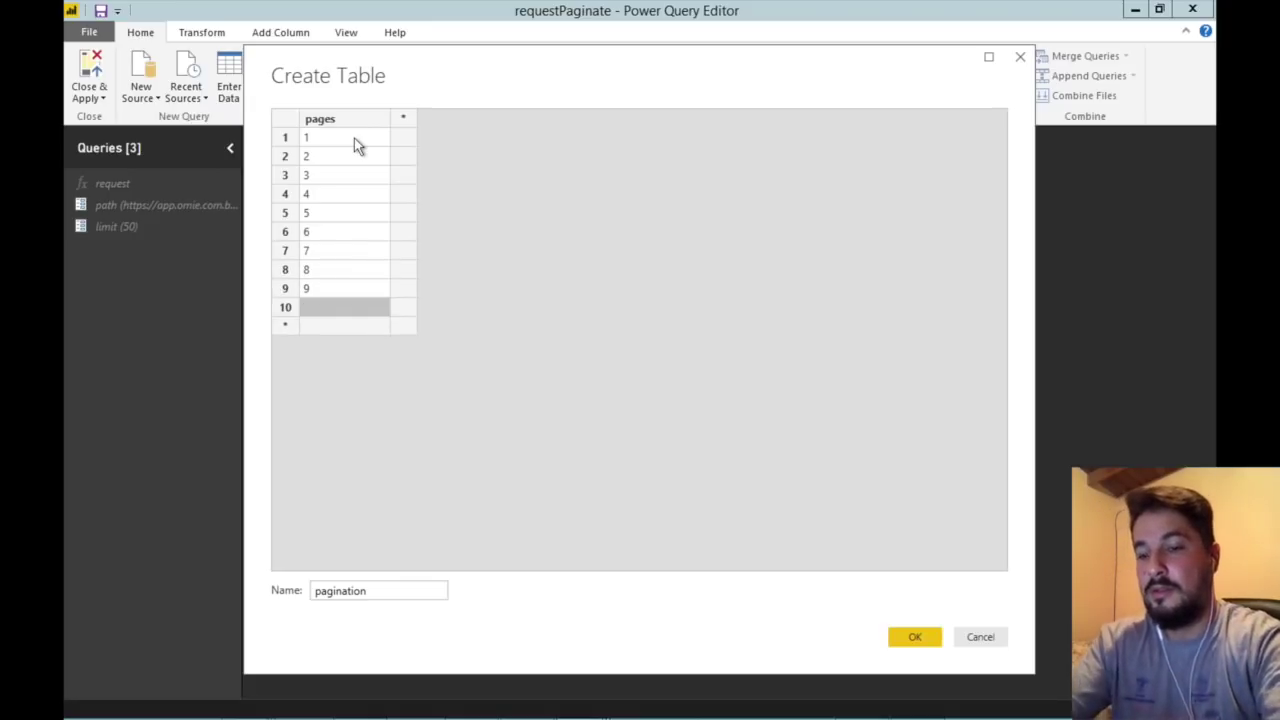
pyautogui.write('10')
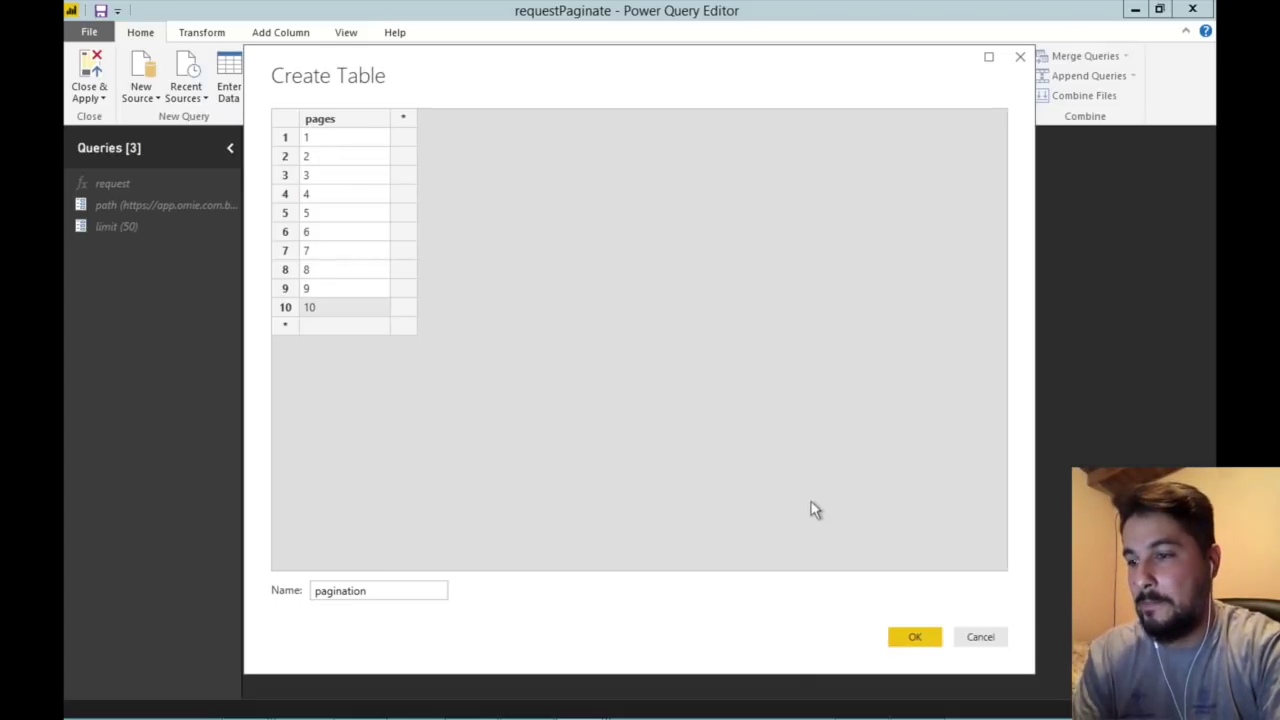
pyautogui.click(914, 637)
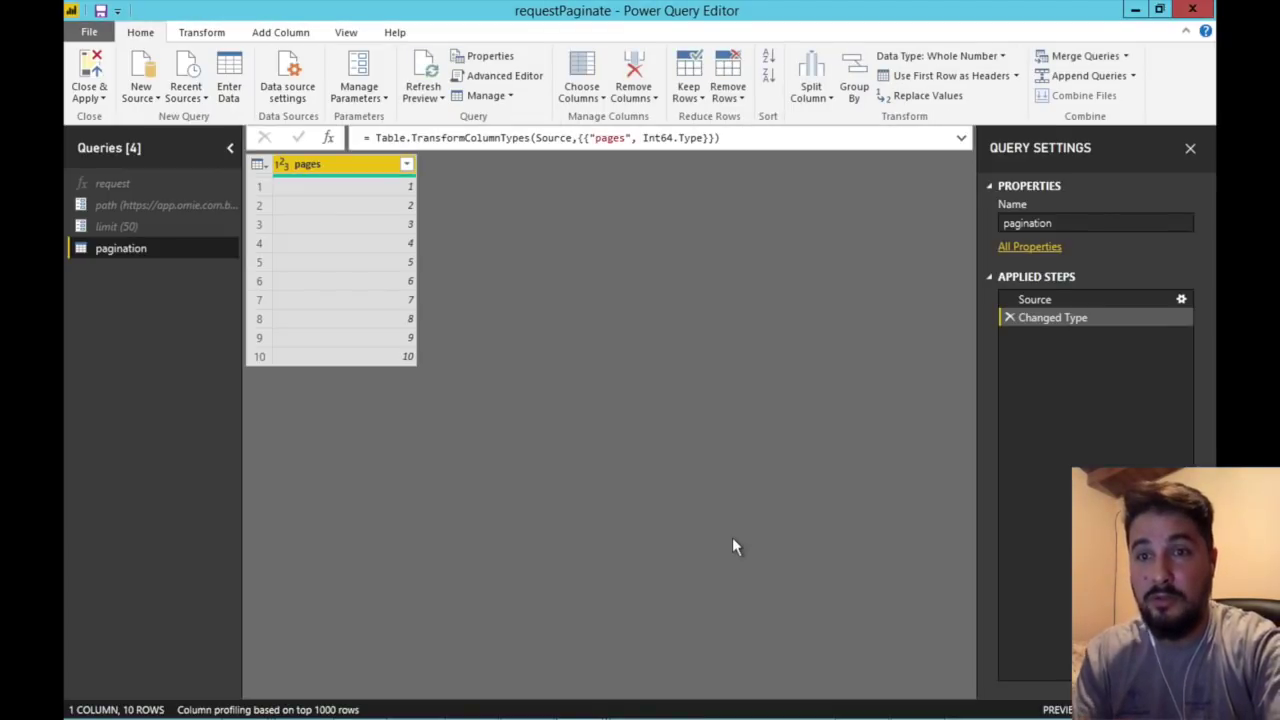
pyautogui.click(115, 182)
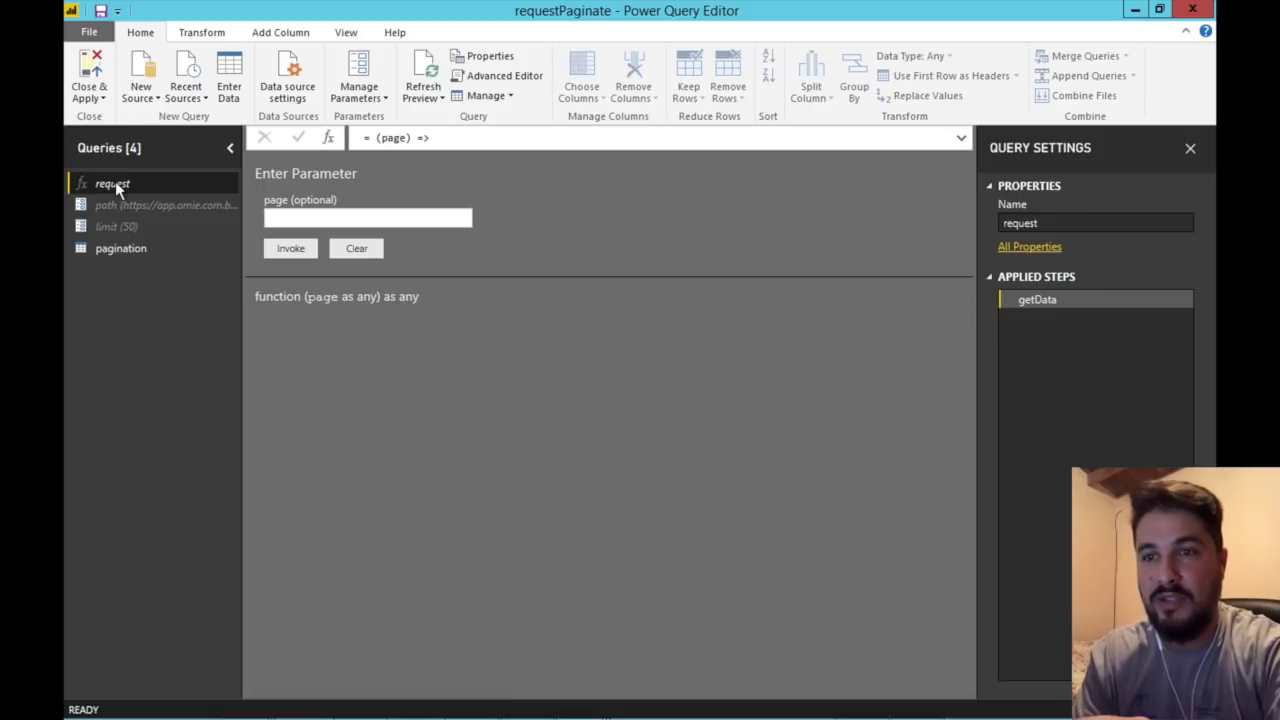
pyautogui.click(295, 221)
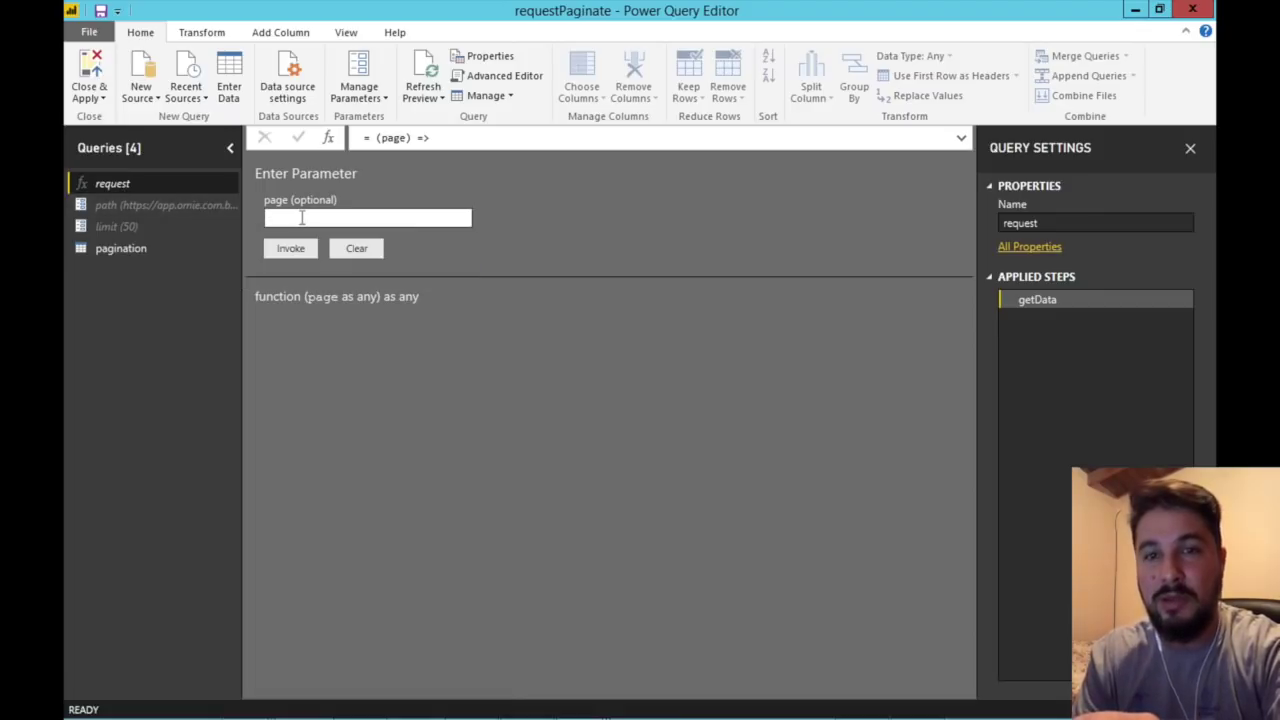
pyautogui.click(117, 250)
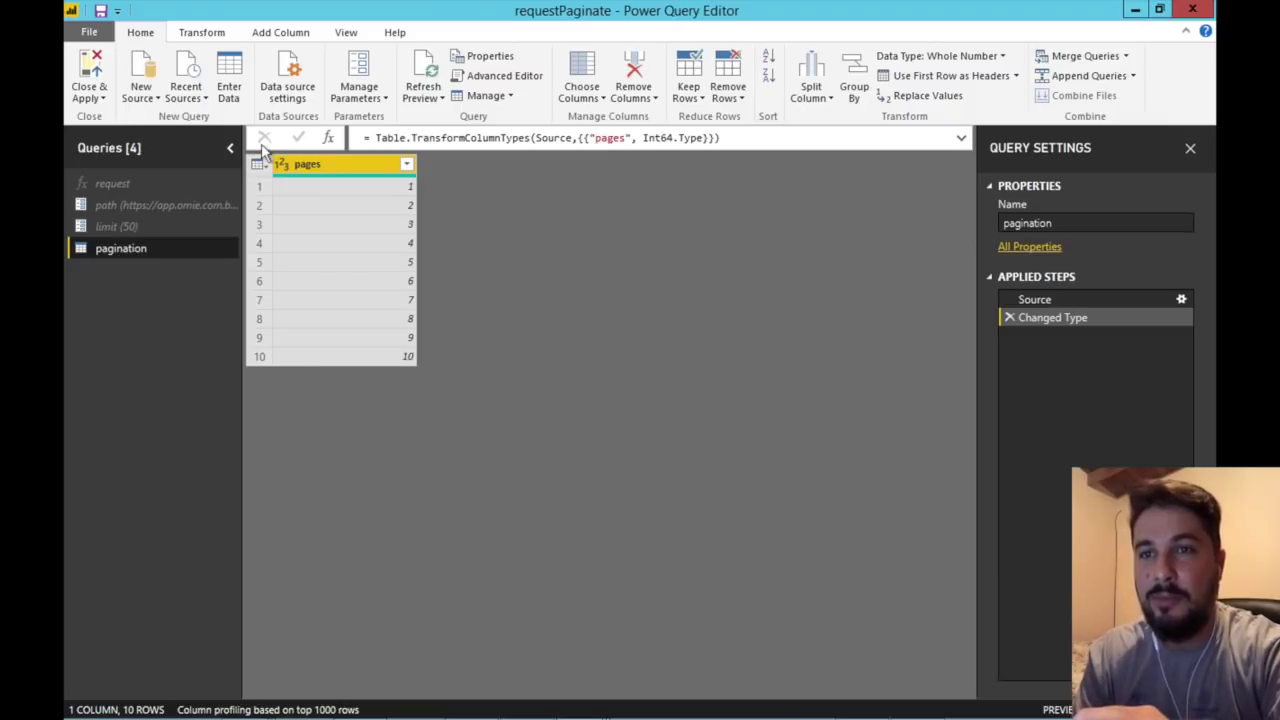
# Add a getData column to the pagination table by invoking the request function with the pages column as its page argument
pyautogui.click(201, 33)
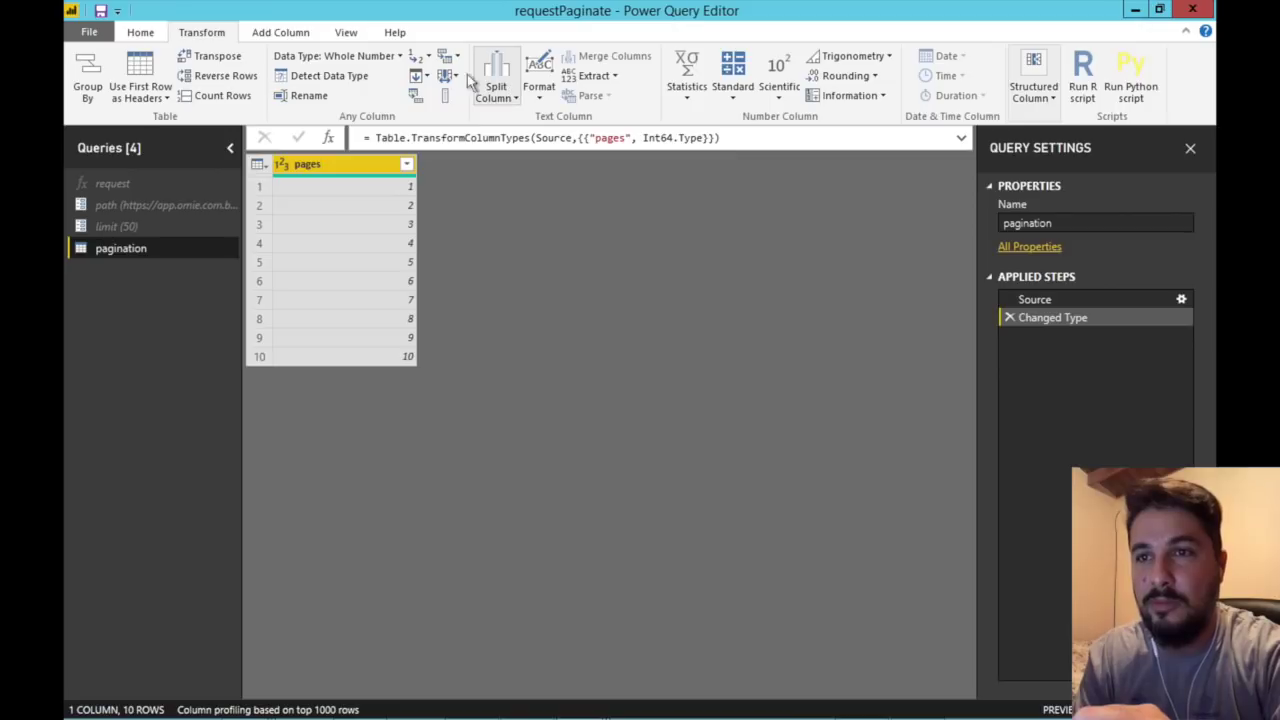
pyautogui.click(284, 38)
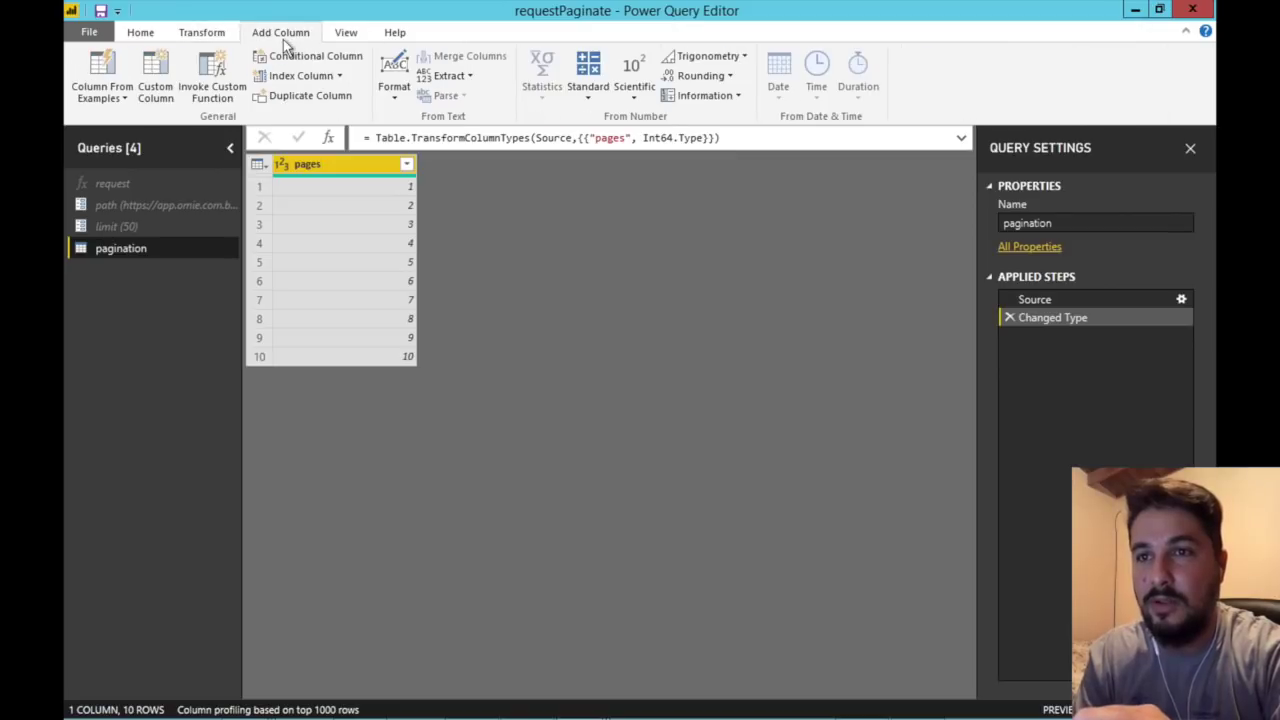
pyautogui.click(216, 82)
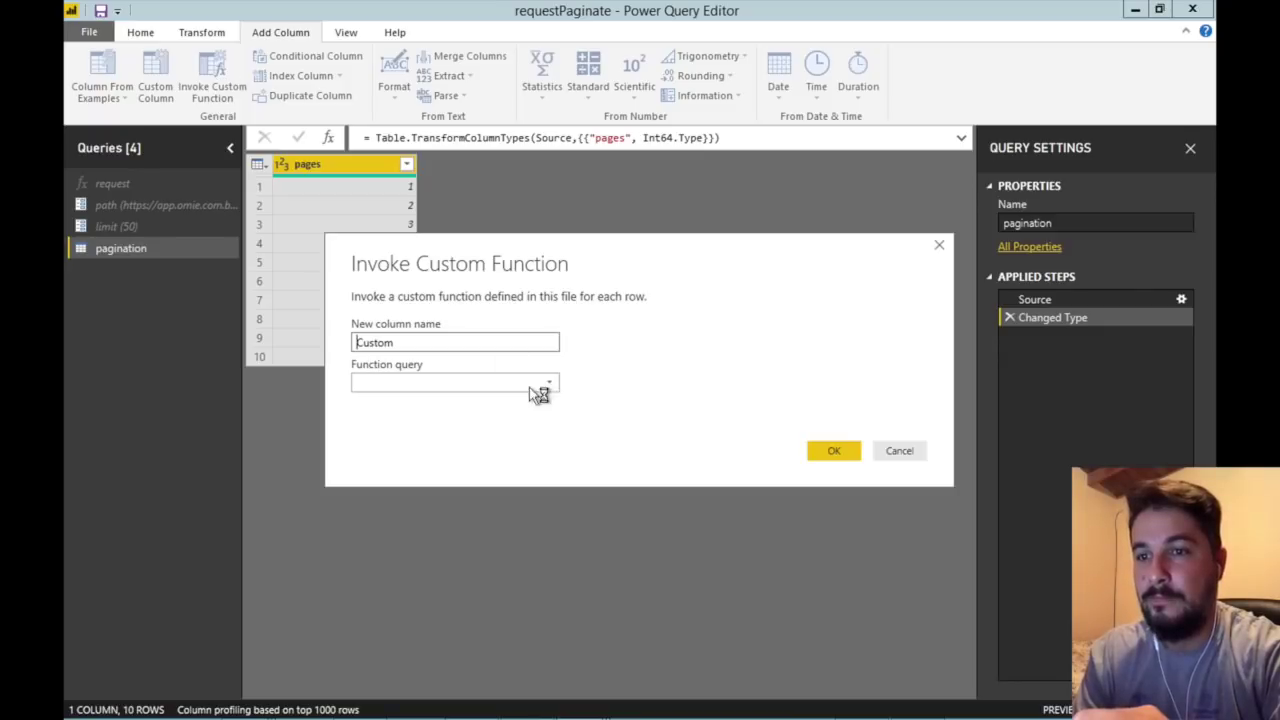
pyautogui.moveTo(396, 342); pyautogui.dragTo(281, 341)
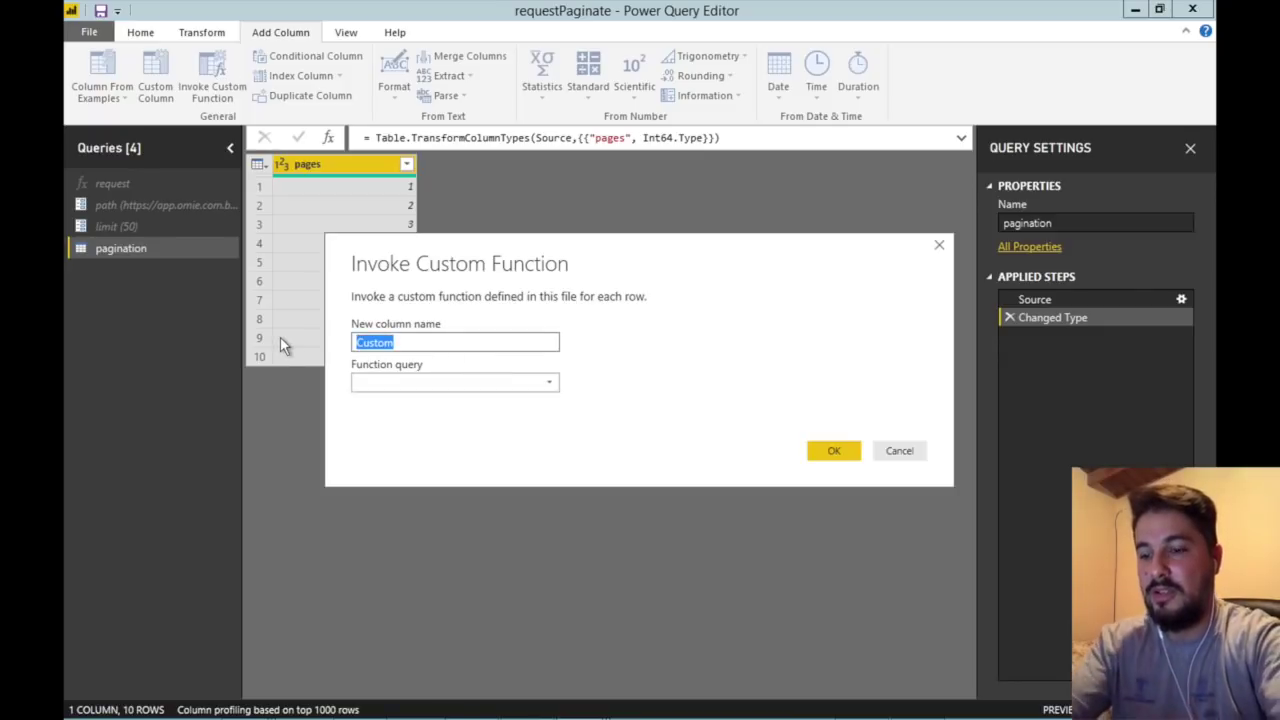
pyautogui.write('getData')
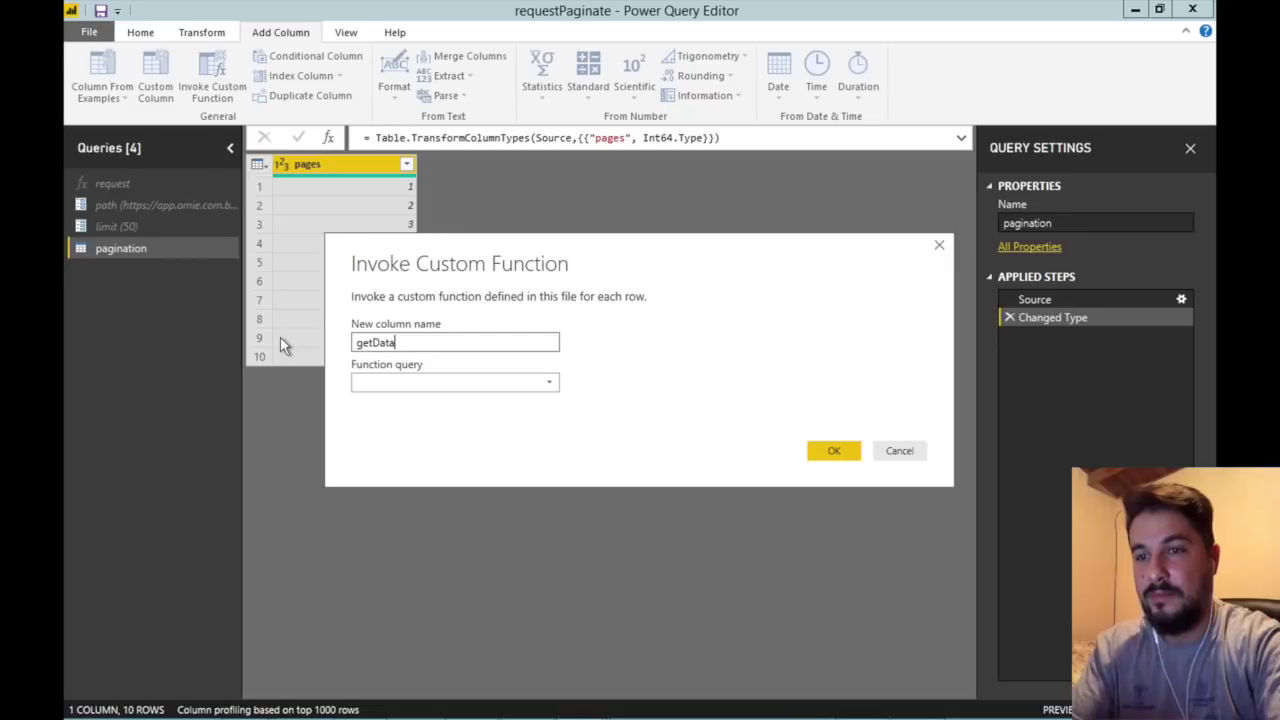
pyautogui.click(440, 384)
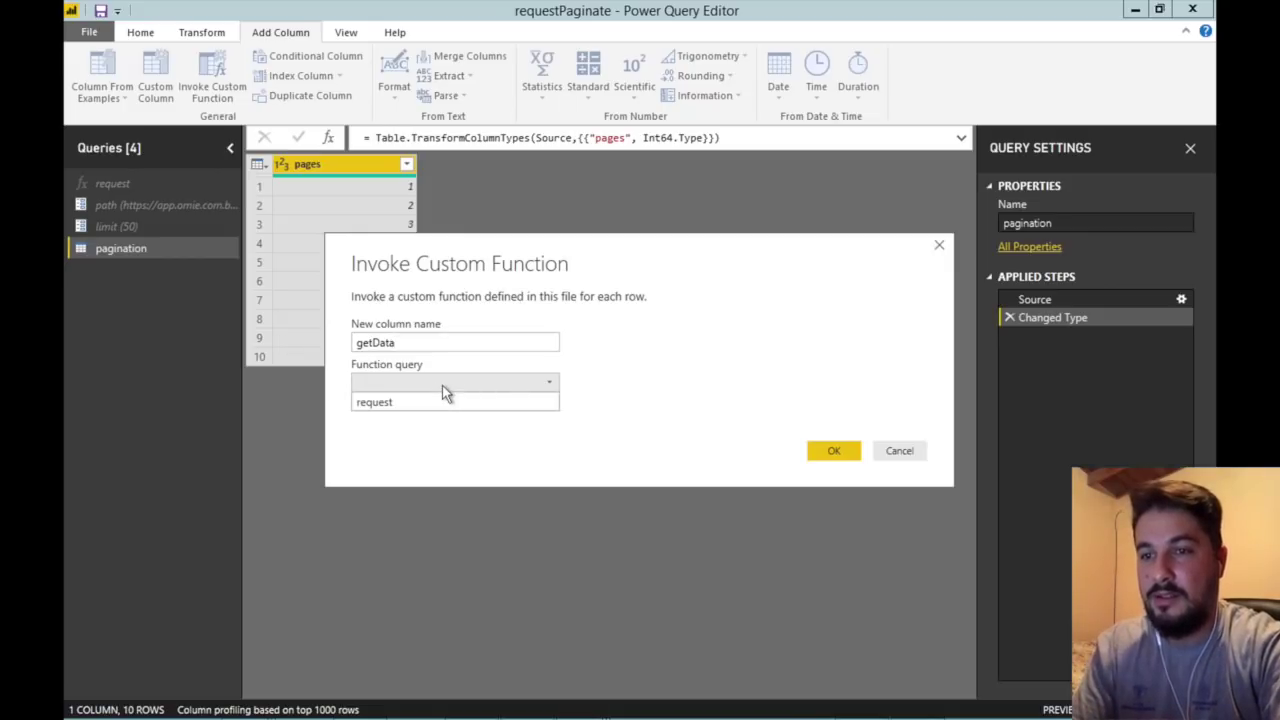
pyautogui.click(390, 403)
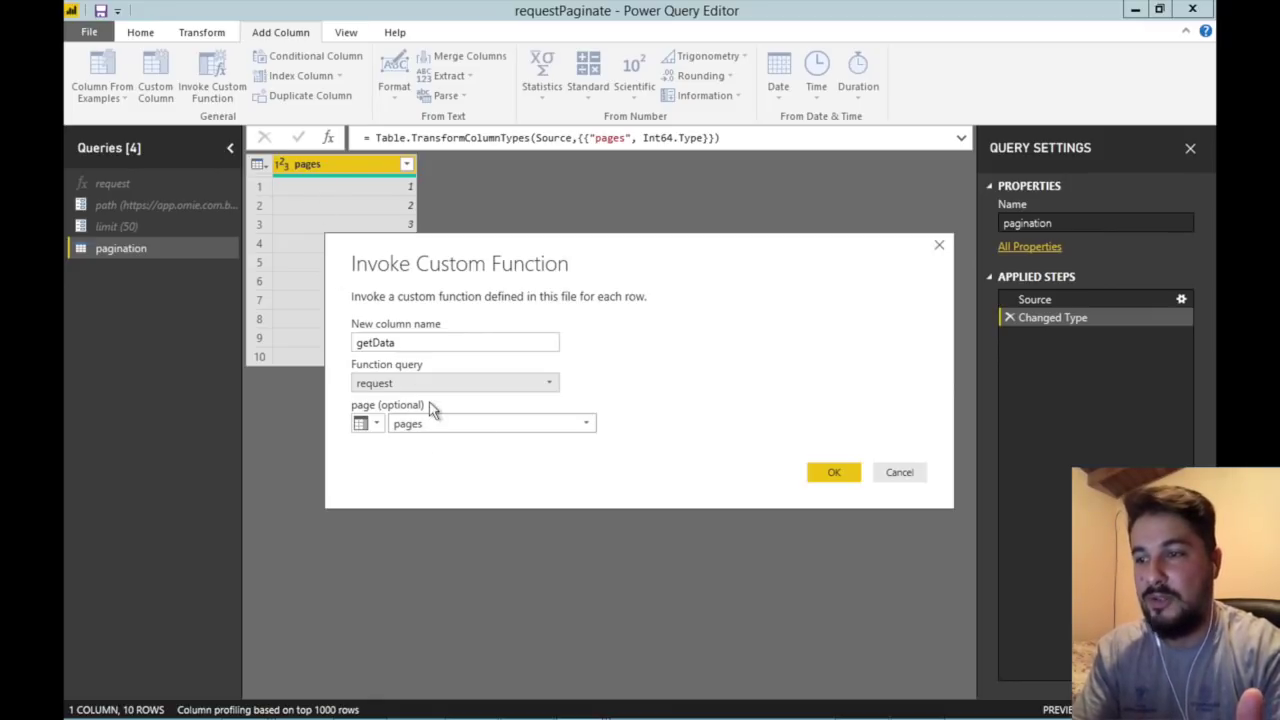
pyautogui.click(822, 472)
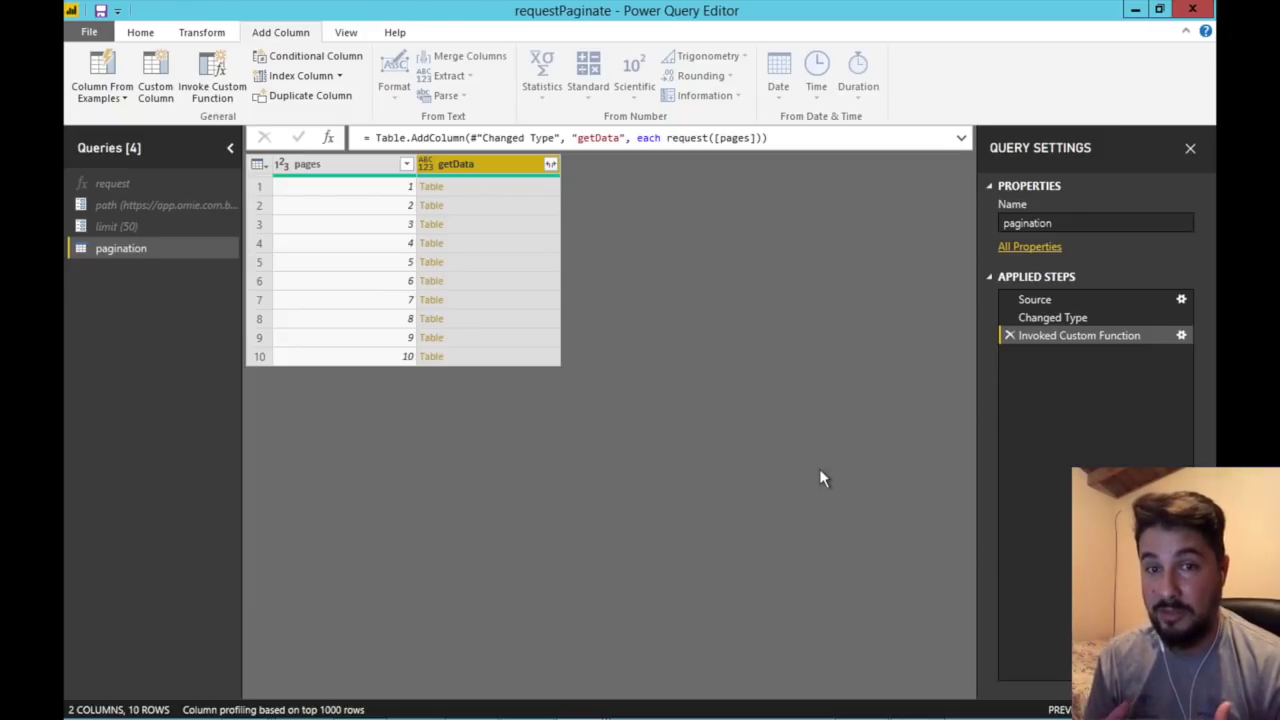
# Expand the getData column with all its fields, without the original name as prefix, and review the rows across pages
pyautogui.click(551, 166)
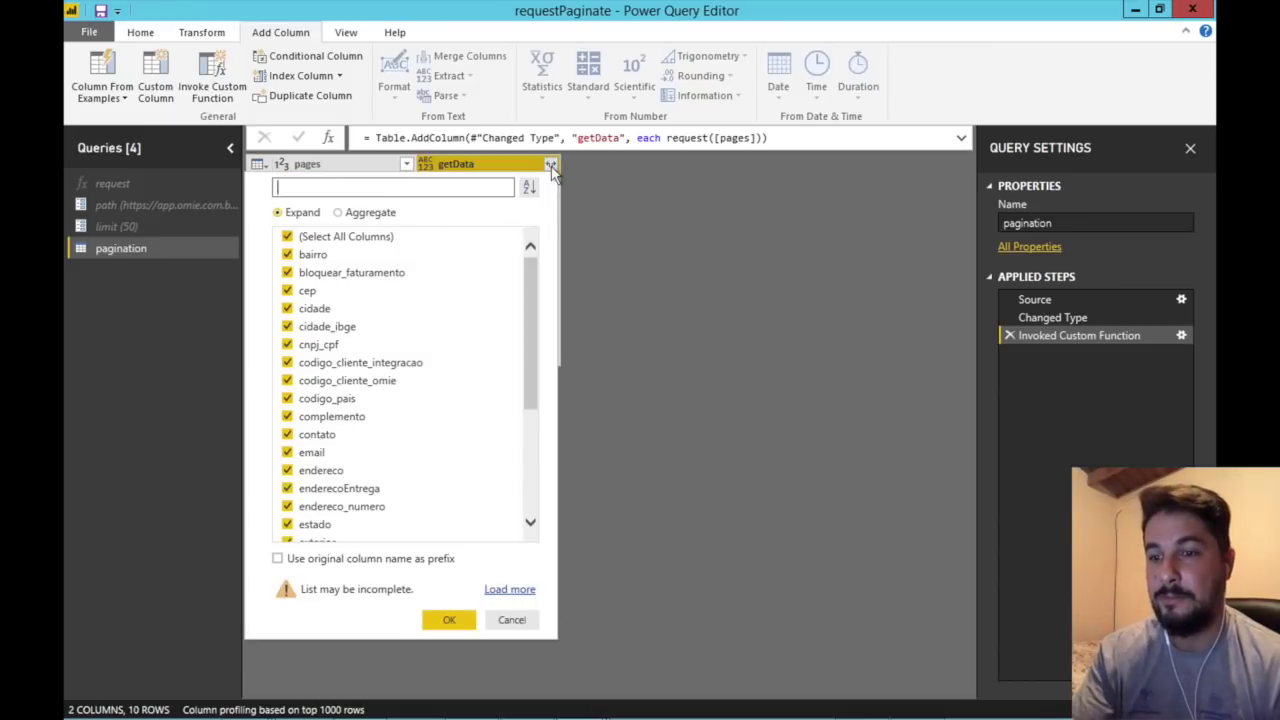
pyautogui.click(443, 619)
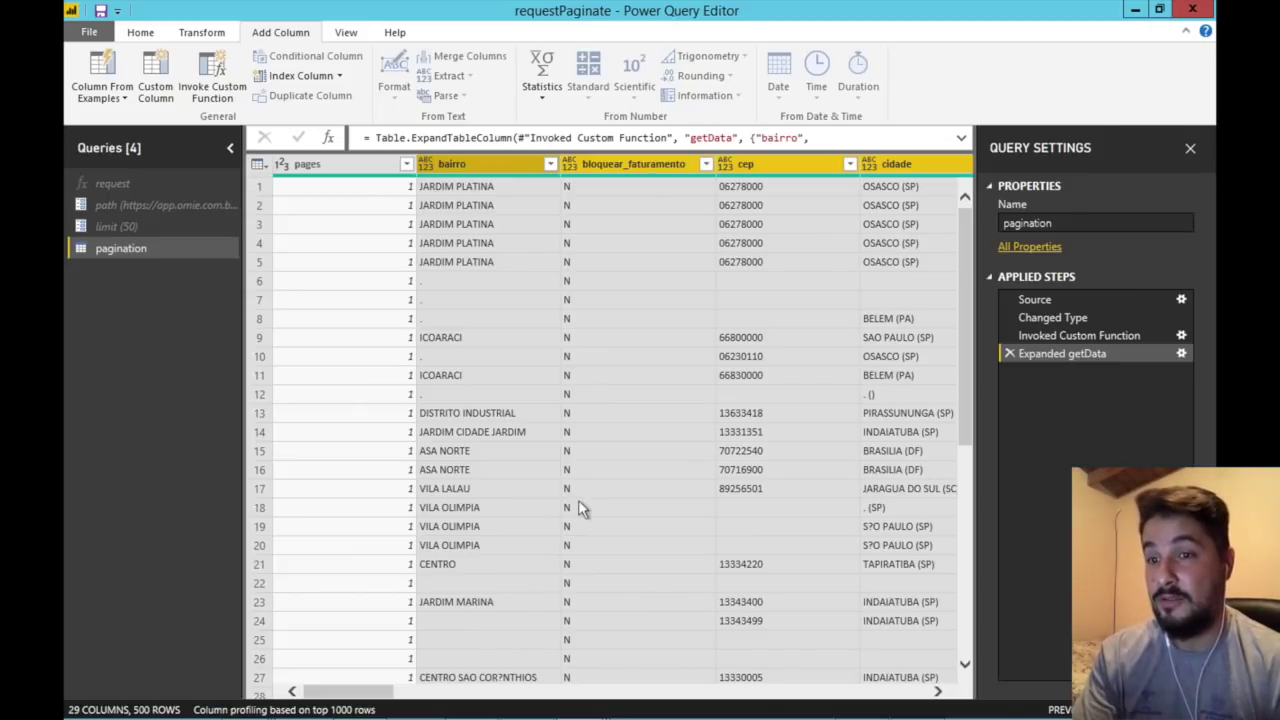
pyautogui.scroll(-2, 583, 509)
pyautogui.scroll(-6, 583, 509)
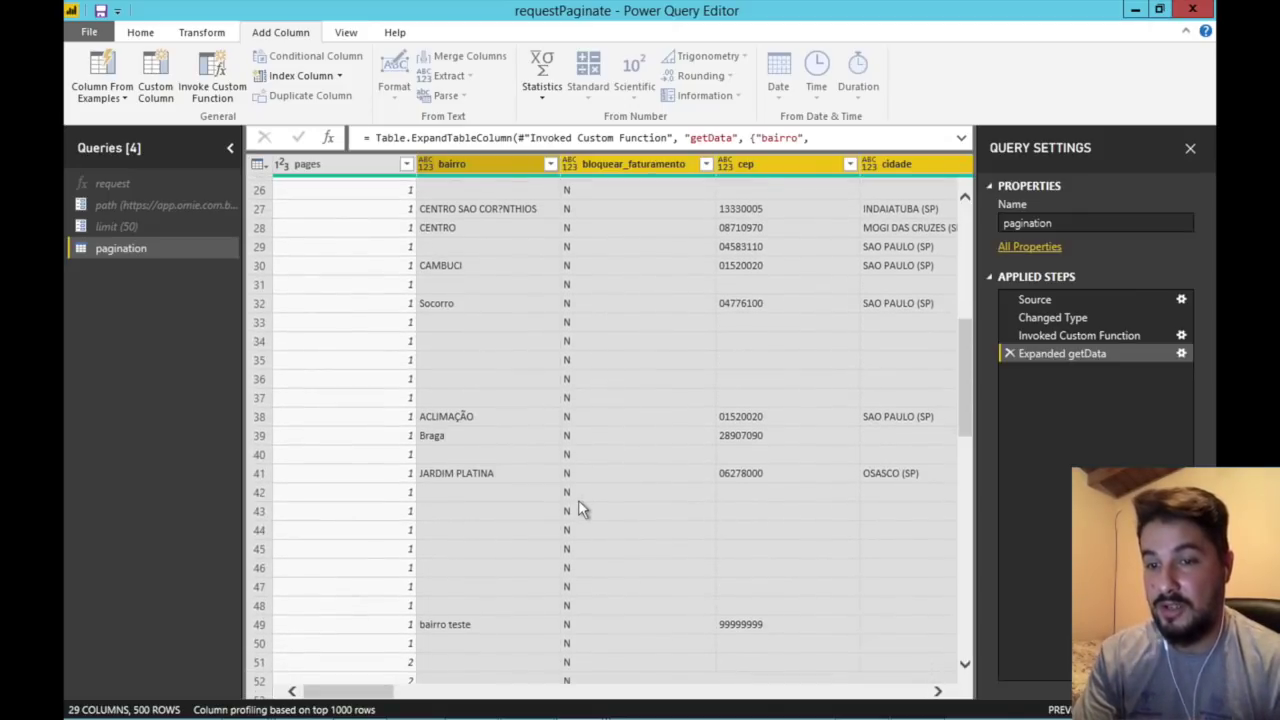
pyautogui.scroll(-13, 323, 651)
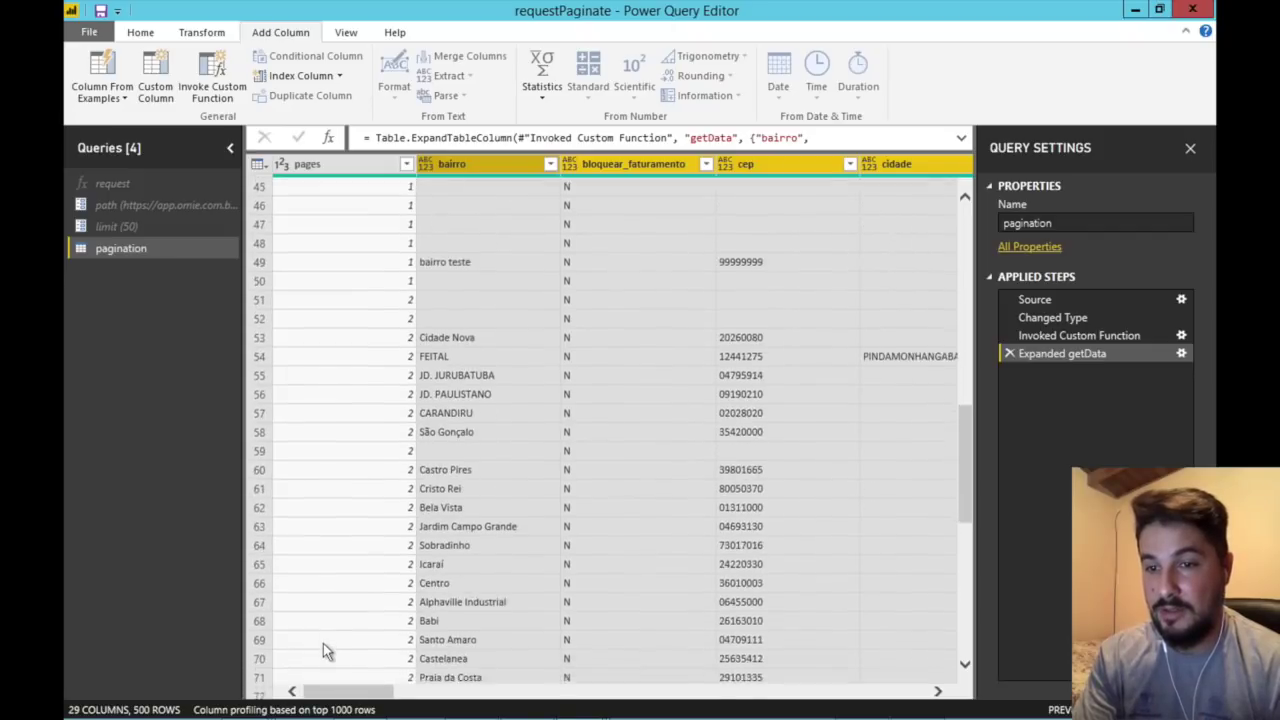
# Check the expanded pagination rows down to page 10 and apply the queries to the report, closing the query editor
pyautogui.scroll(-15, 323, 651)
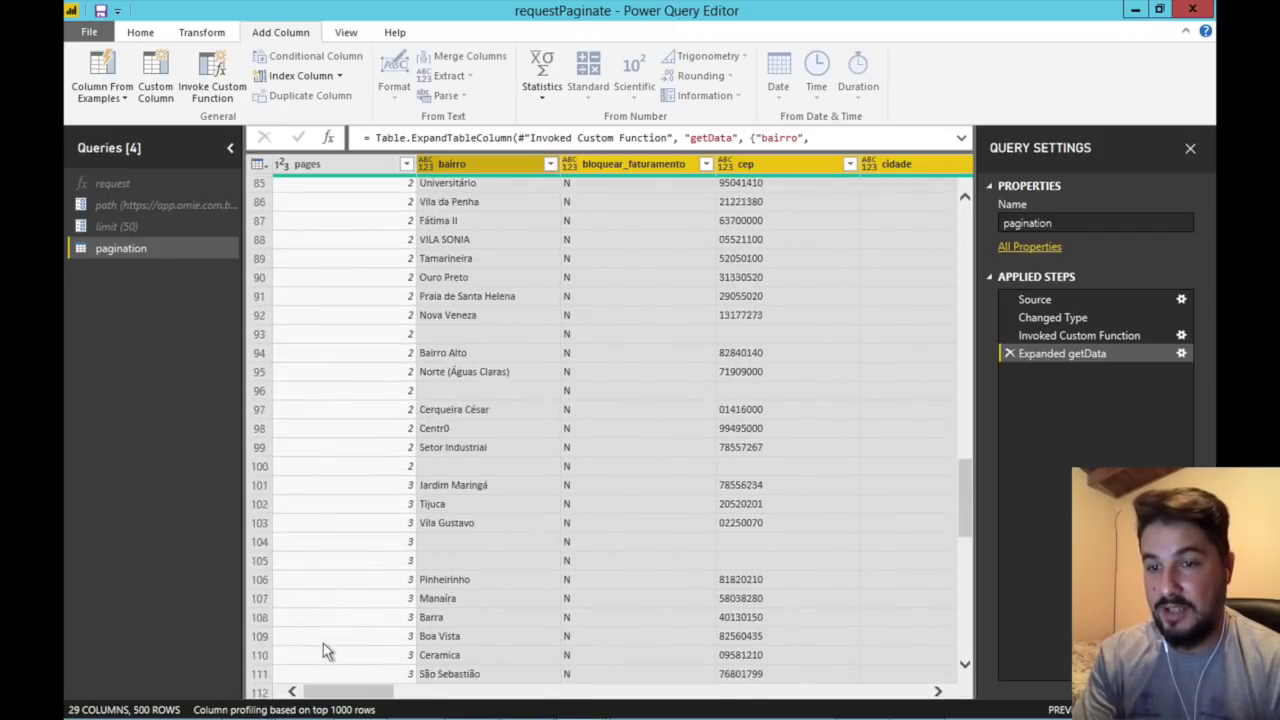
pyautogui.scroll(-20, 323, 651)
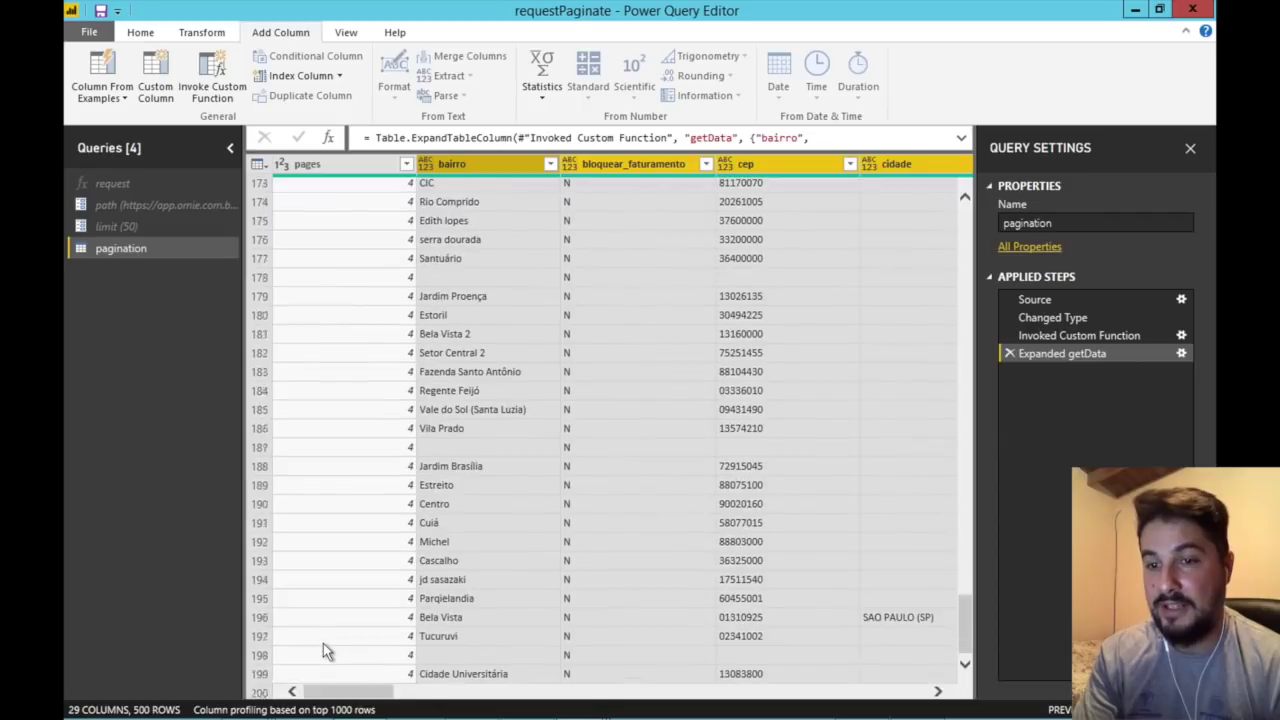
pyautogui.scroll(-20, 323, 651)
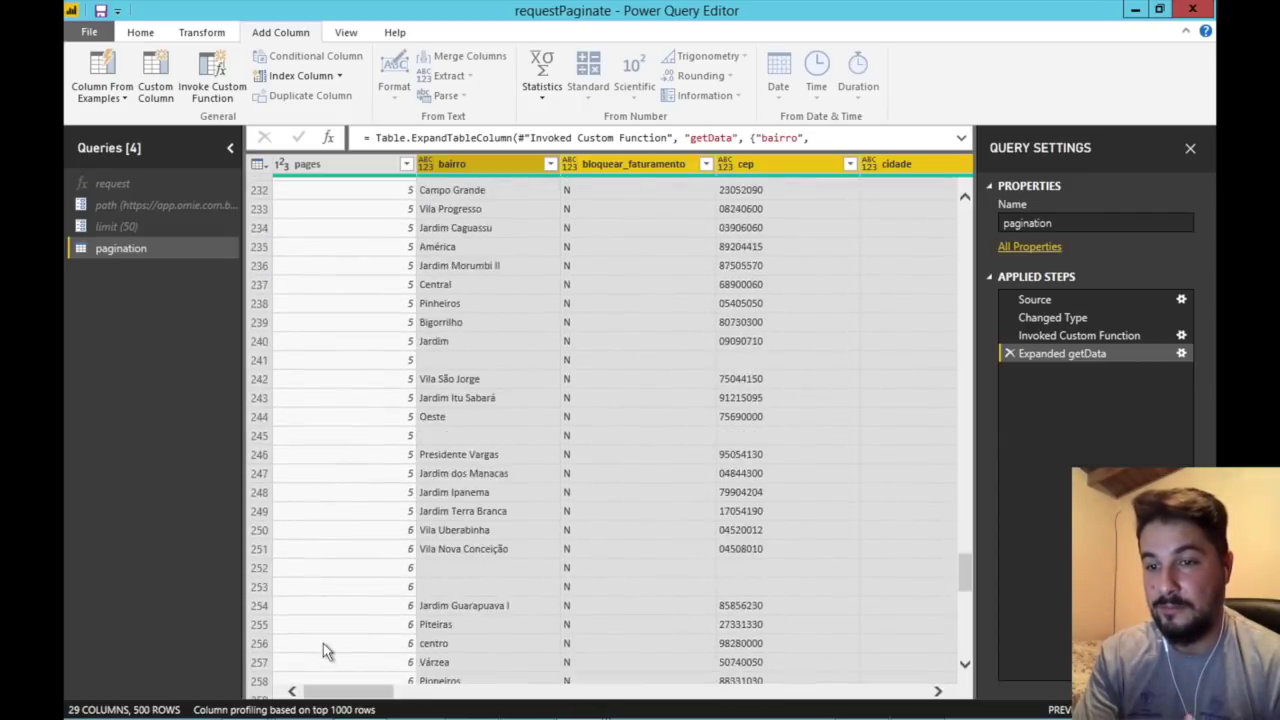
pyautogui.scroll(-4, 323, 643)
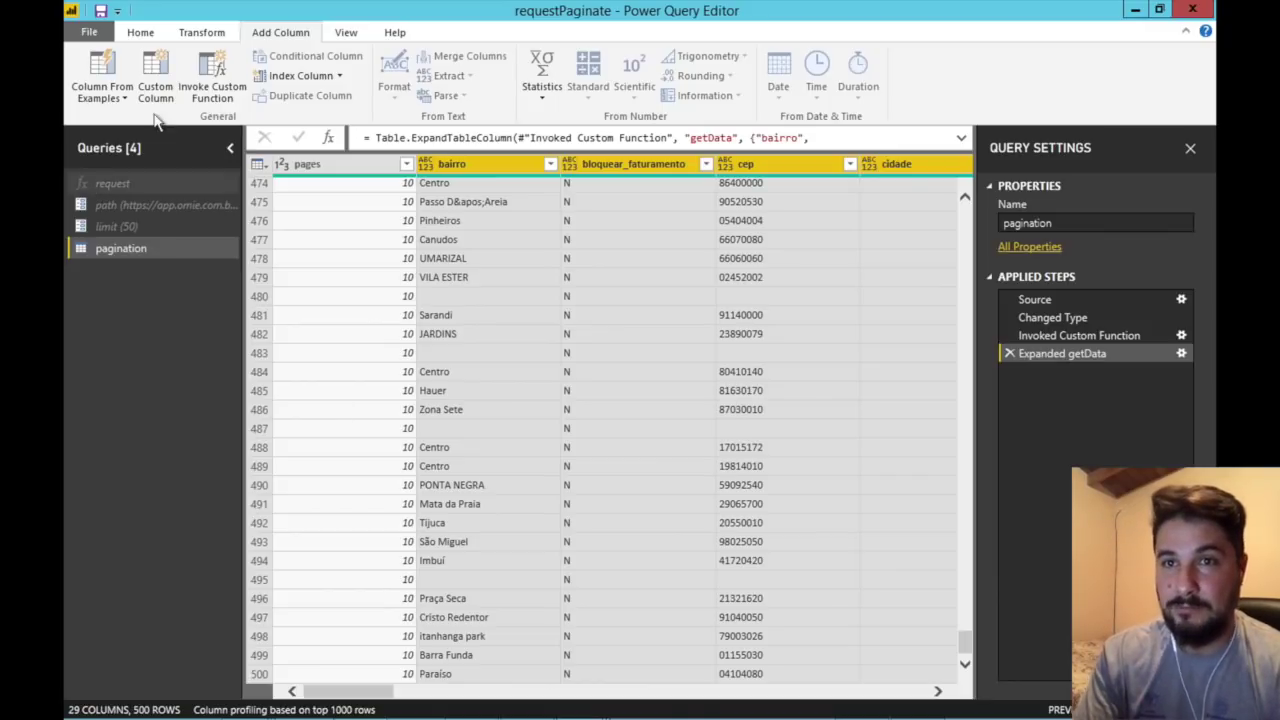
pyautogui.click(145, 32)
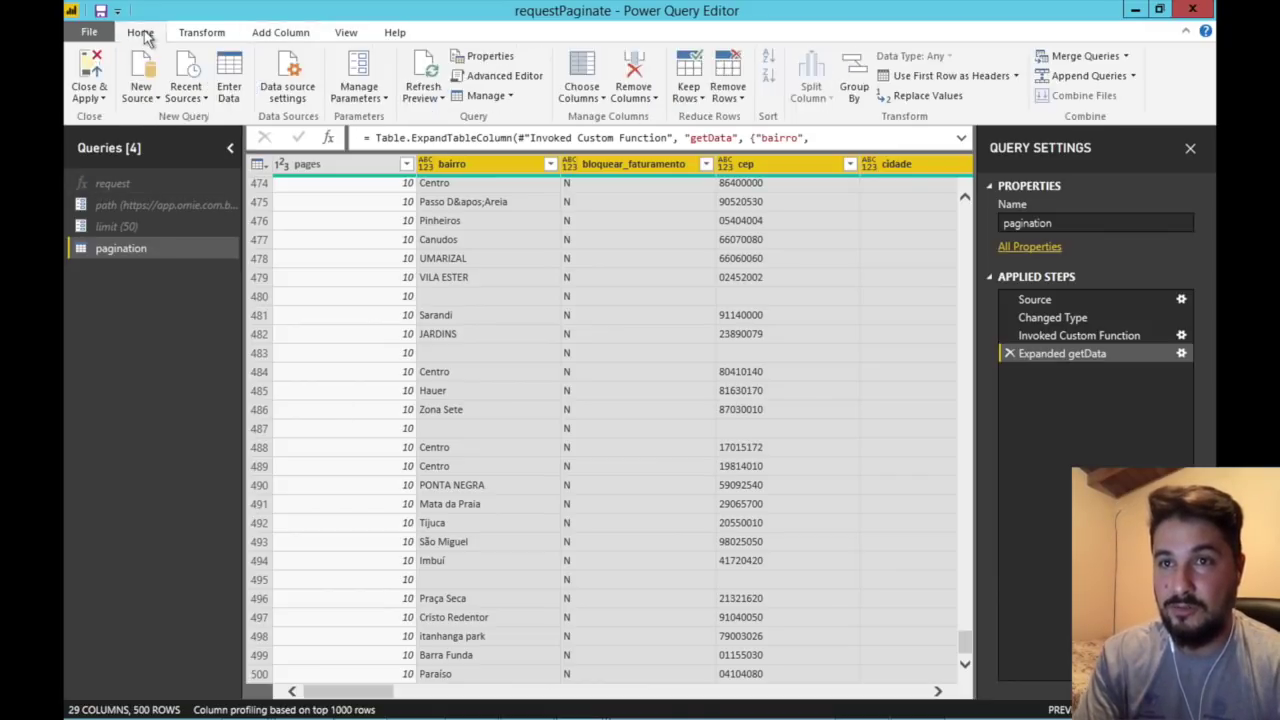
pyautogui.click(90, 72)
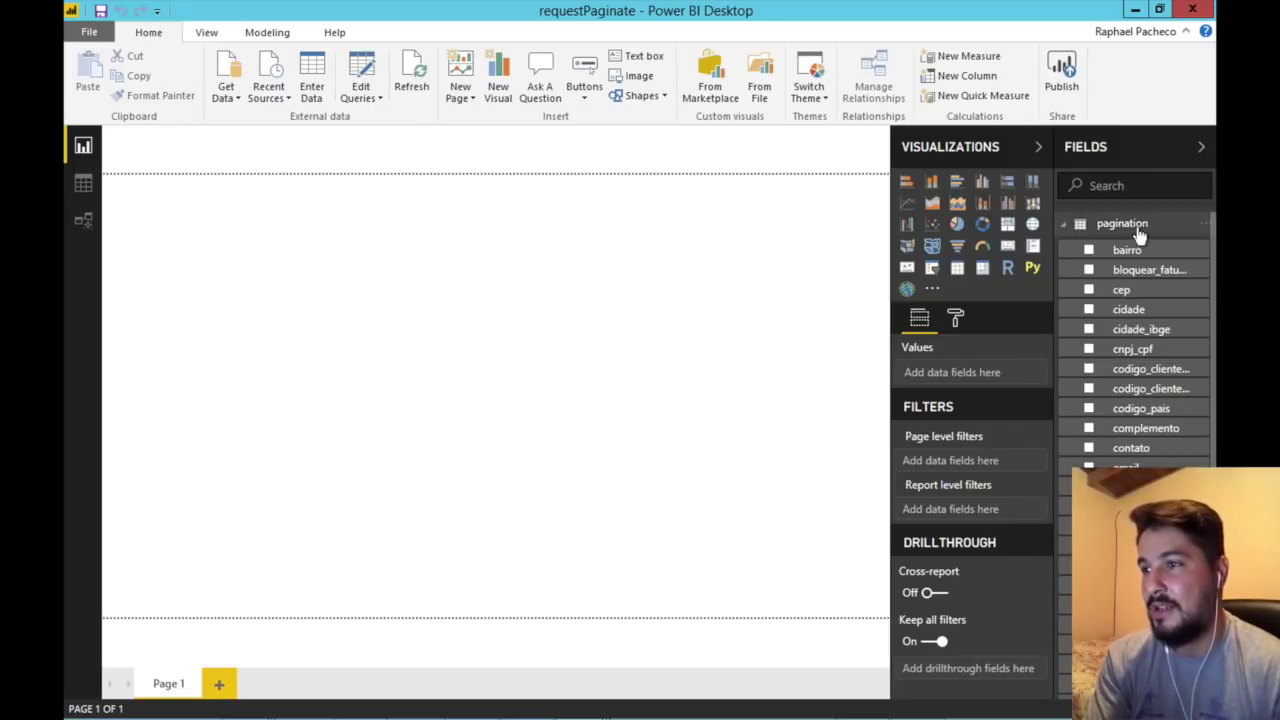
# Show the loaded pagination table's data and examine its columns from pages across to telefone1_numero
pyautogui.moveTo(1131, 229)
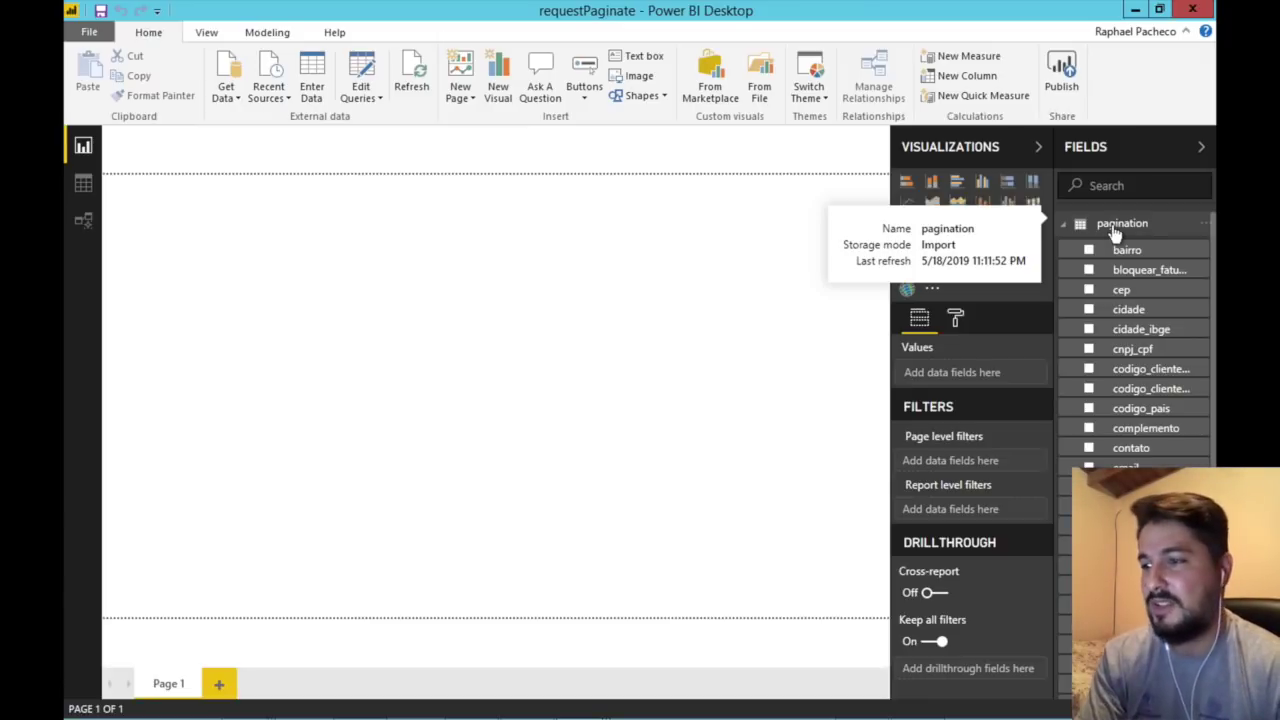
pyautogui.click(84, 185)
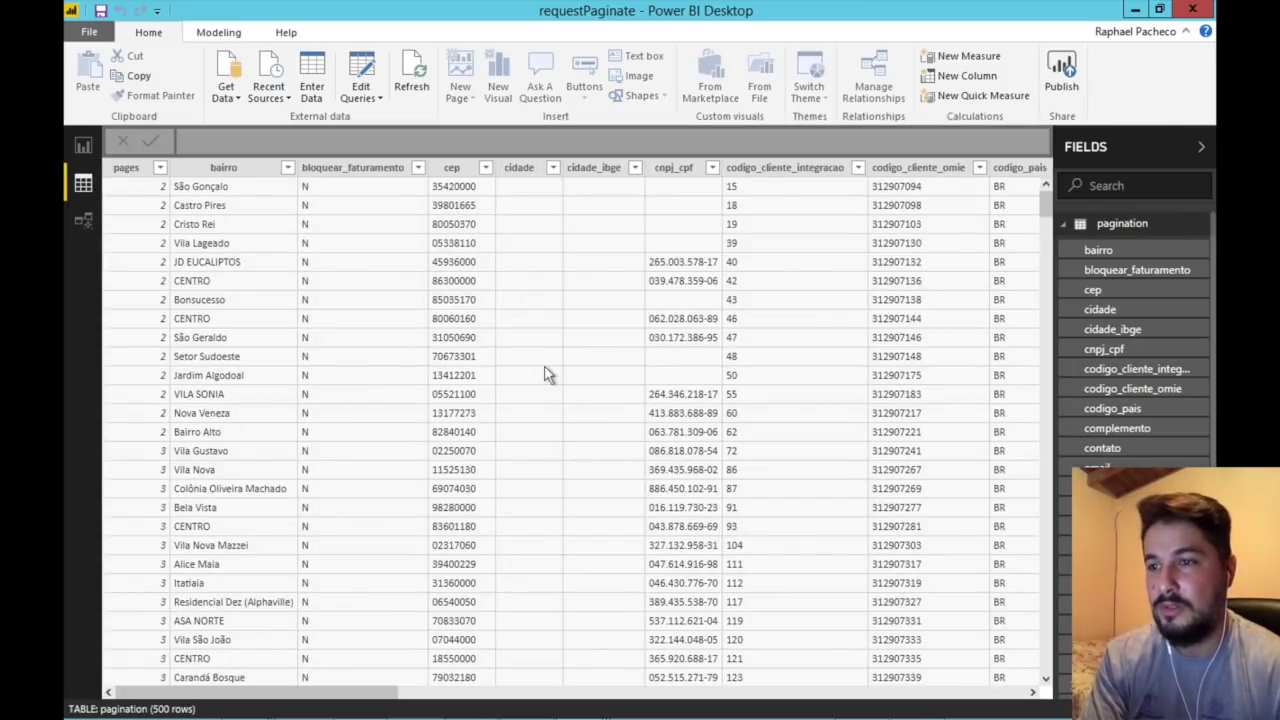
pyautogui.scroll(-2, 548, 375)
pyautogui.hscroll(10, 548, 375)
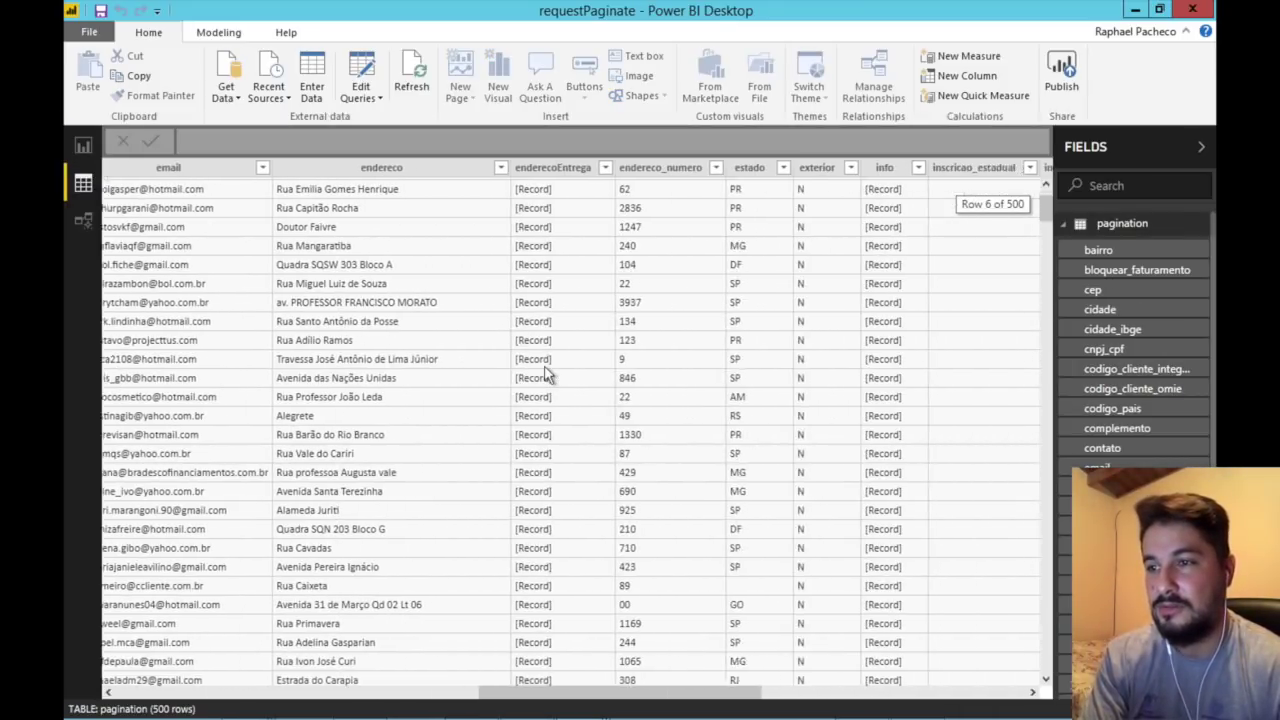
pyautogui.hscroll(10, 548, 375)
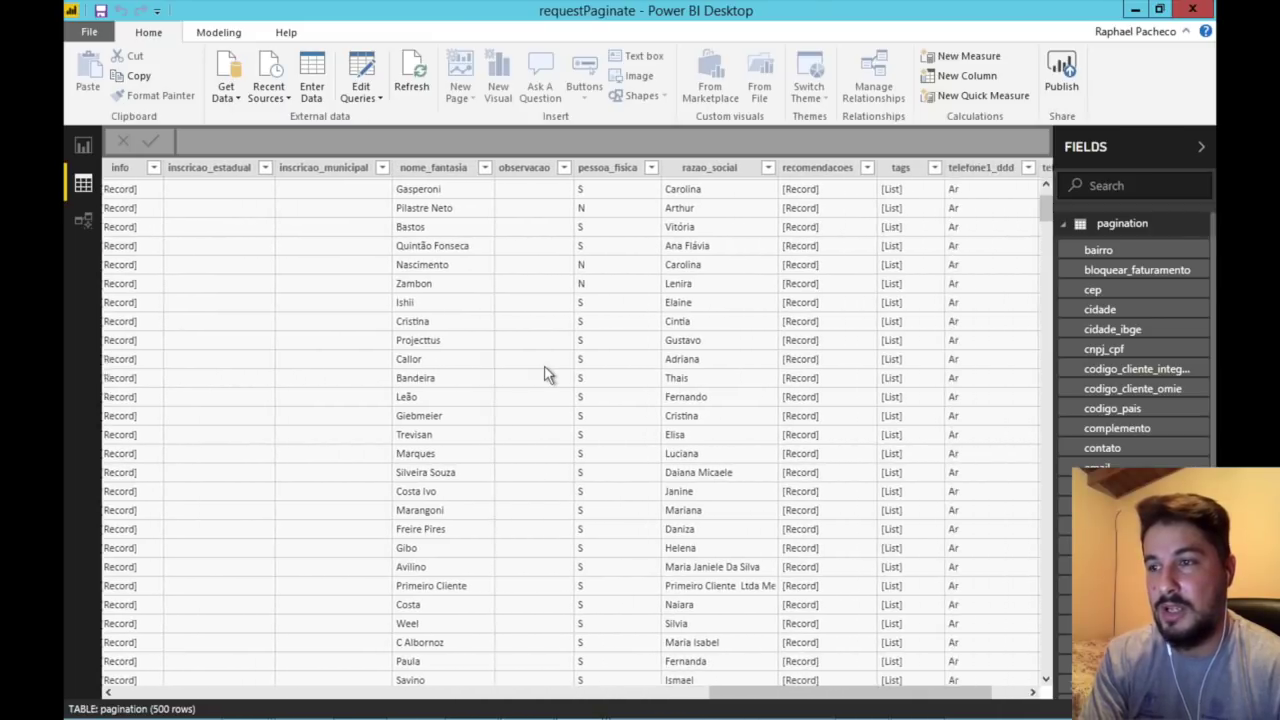
pyautogui.hscroll(3, 548, 375)
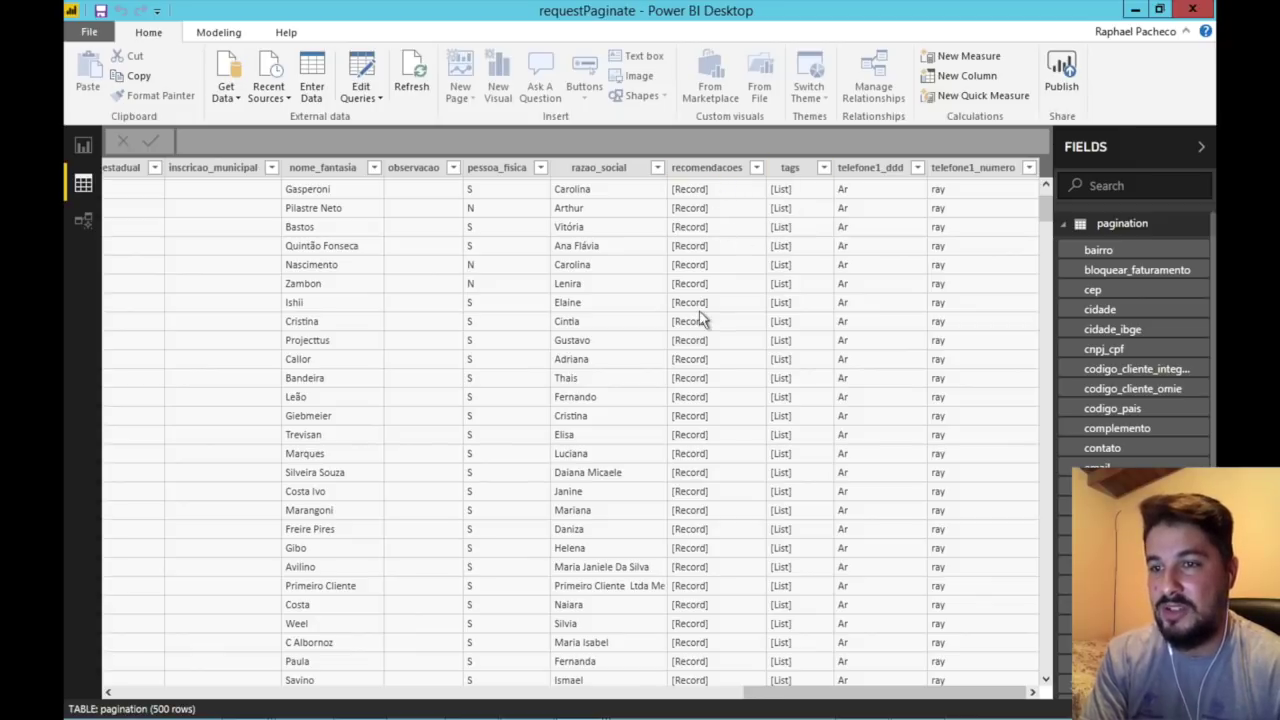
pyautogui.hscroll(-5, 500, 370)
pyautogui.hscroll(-10, 502, 370)
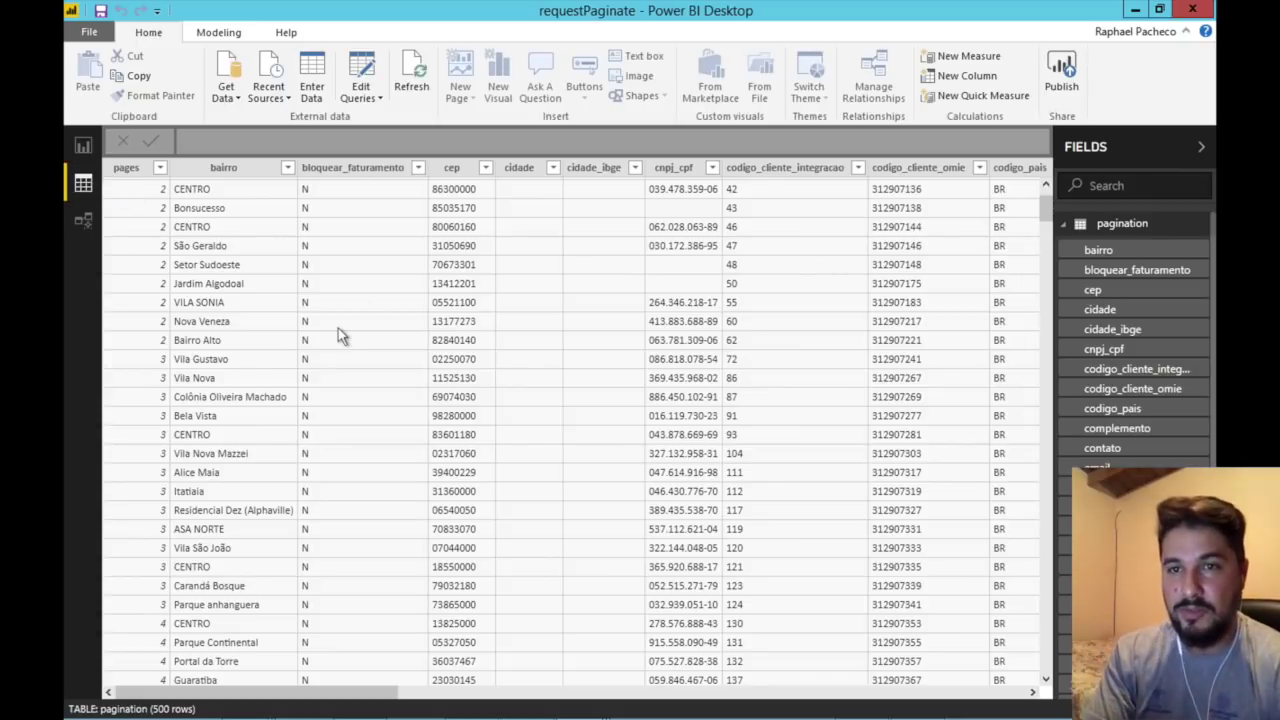
# Examine the loaded pagination rows across the successive page numbers and return to the report canvas
pyautogui.scroll(-20, 338, 334)
pyautogui.scroll(-20, 338, 335)
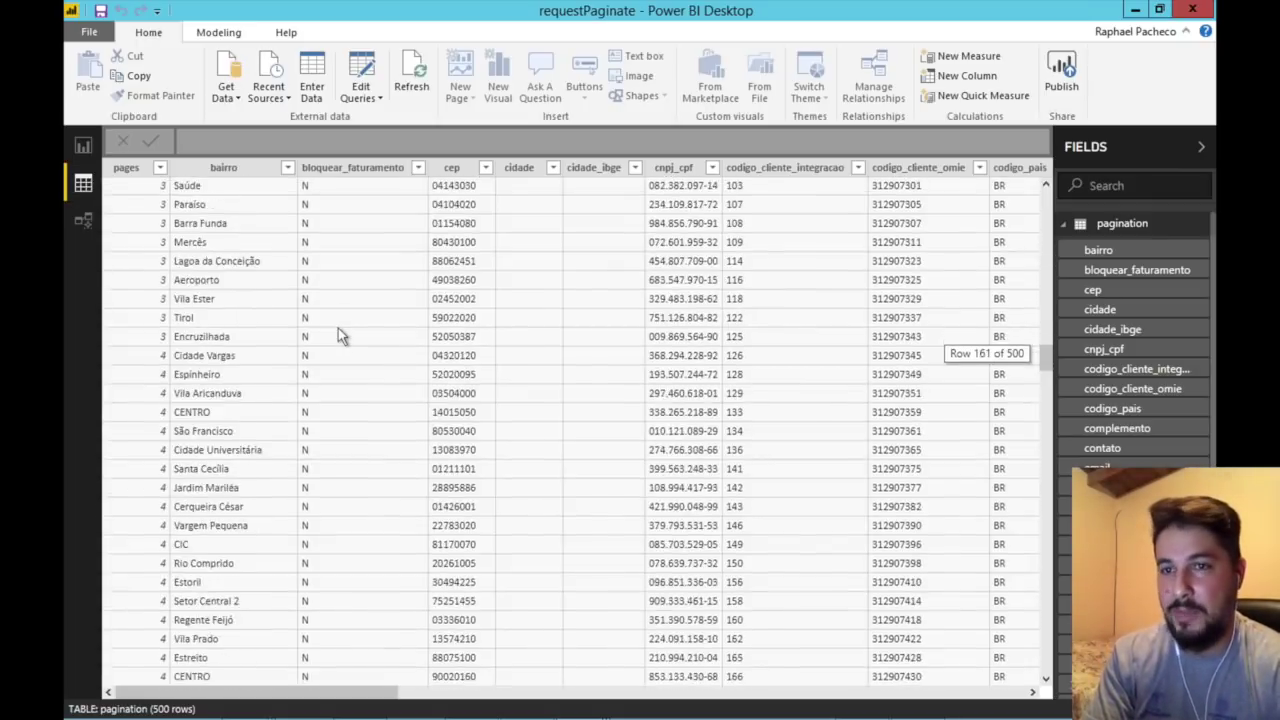
pyautogui.scroll(-5, 338, 335)
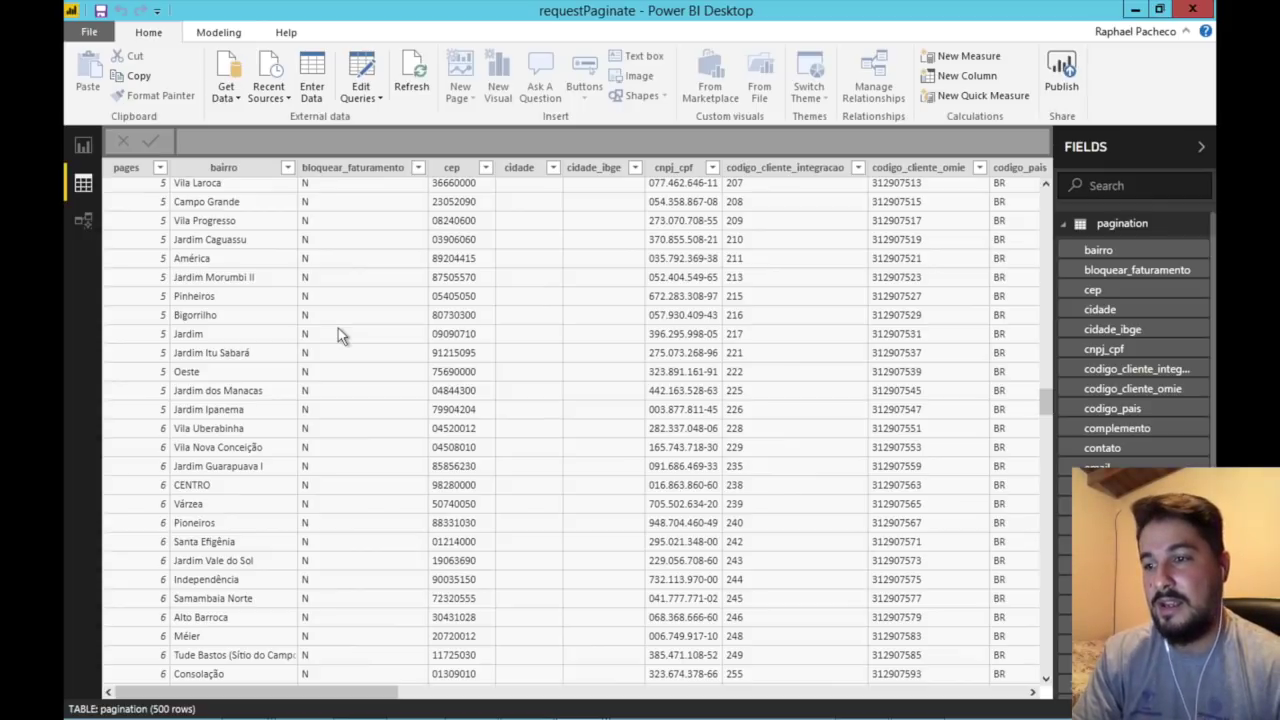
pyautogui.click(83, 147)
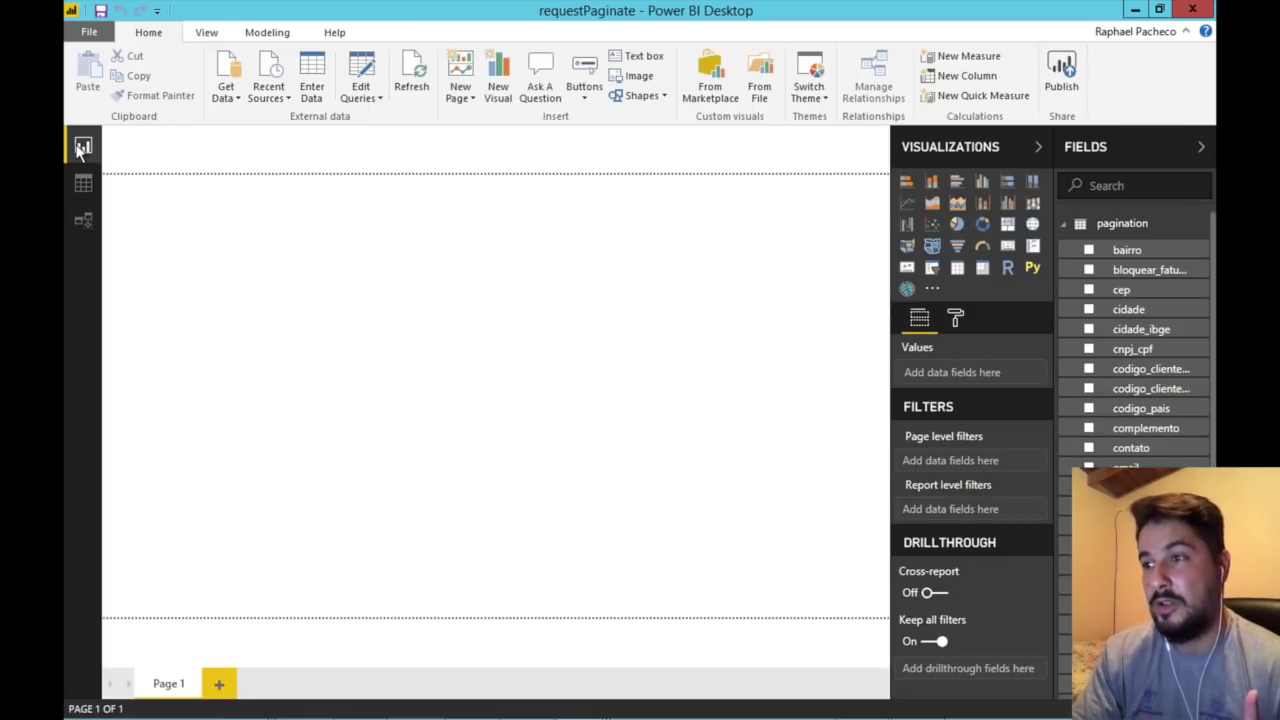